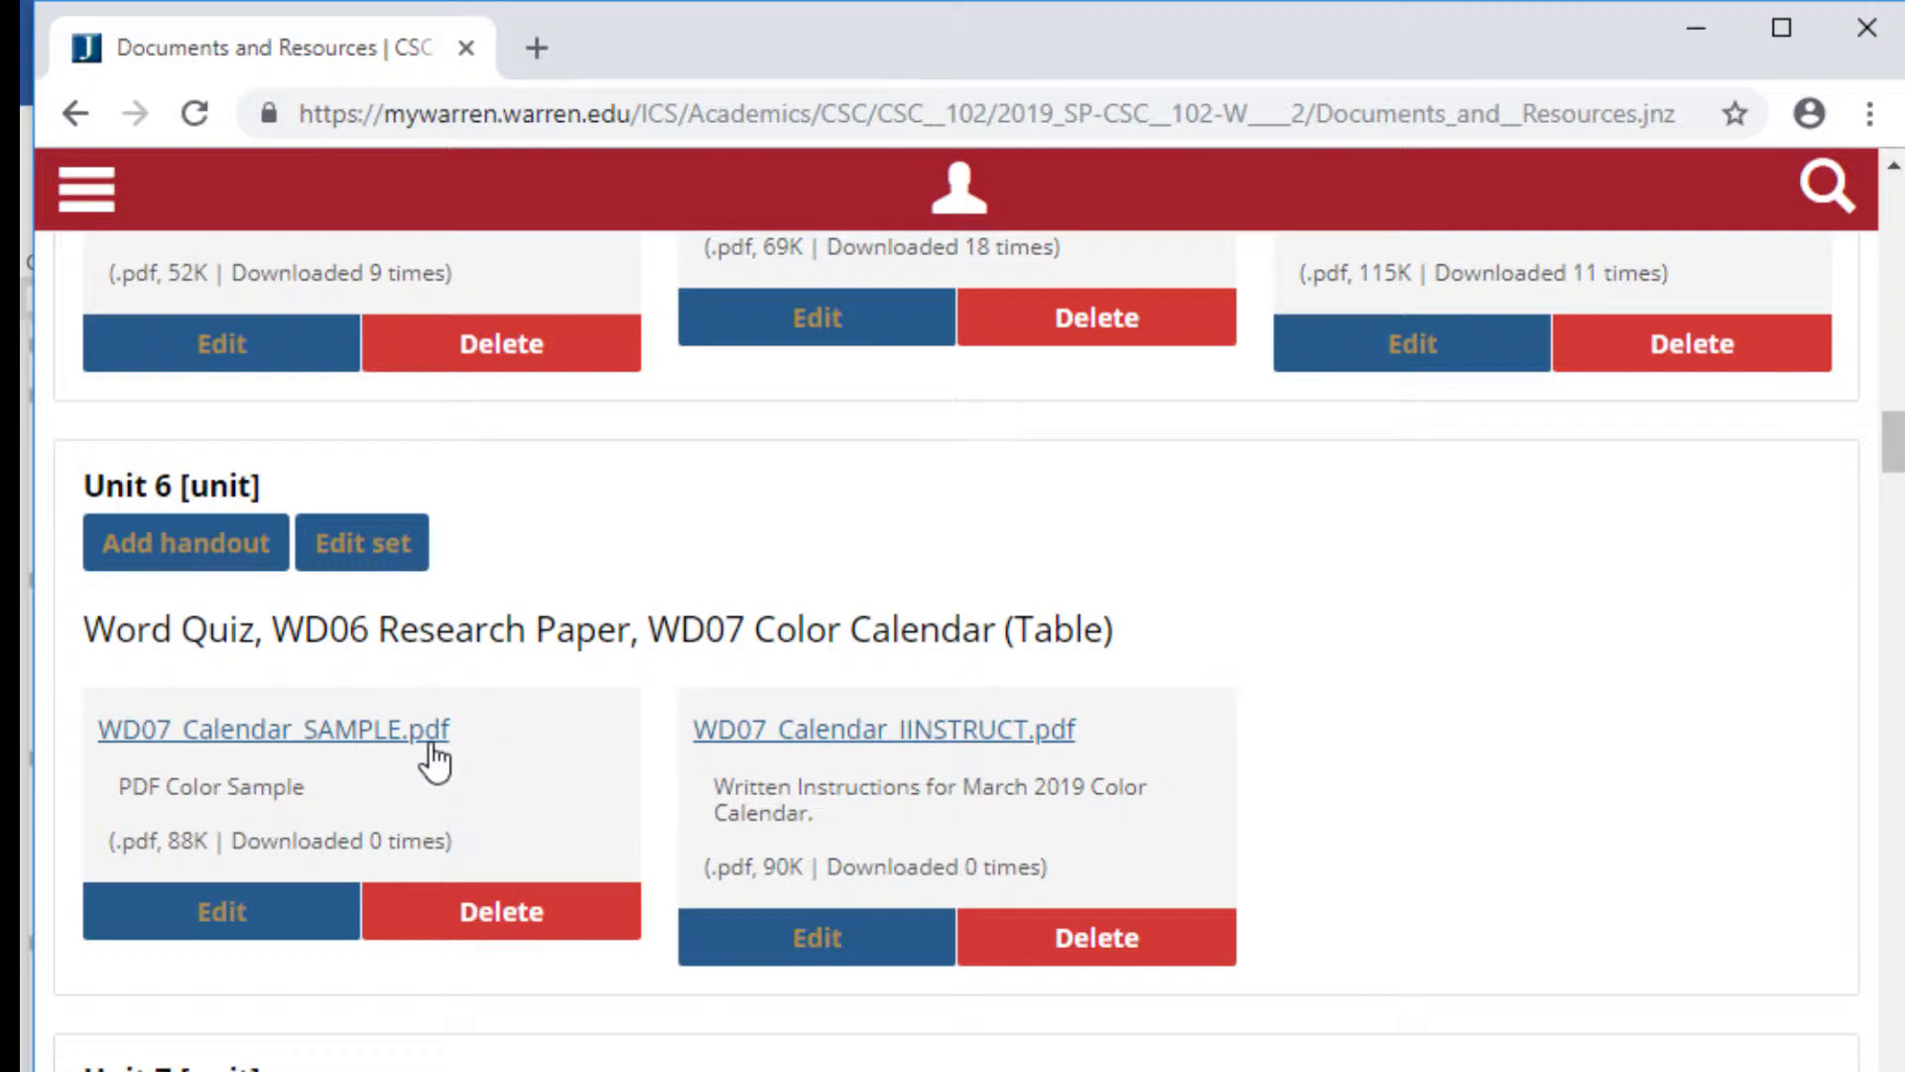
Step: Open the WD07 calendar instruction and sample PDFs from Unit 6 and examine the March 2019 sample calendar's layout
{"action": "left_click", "coordinate": [859, 739]}
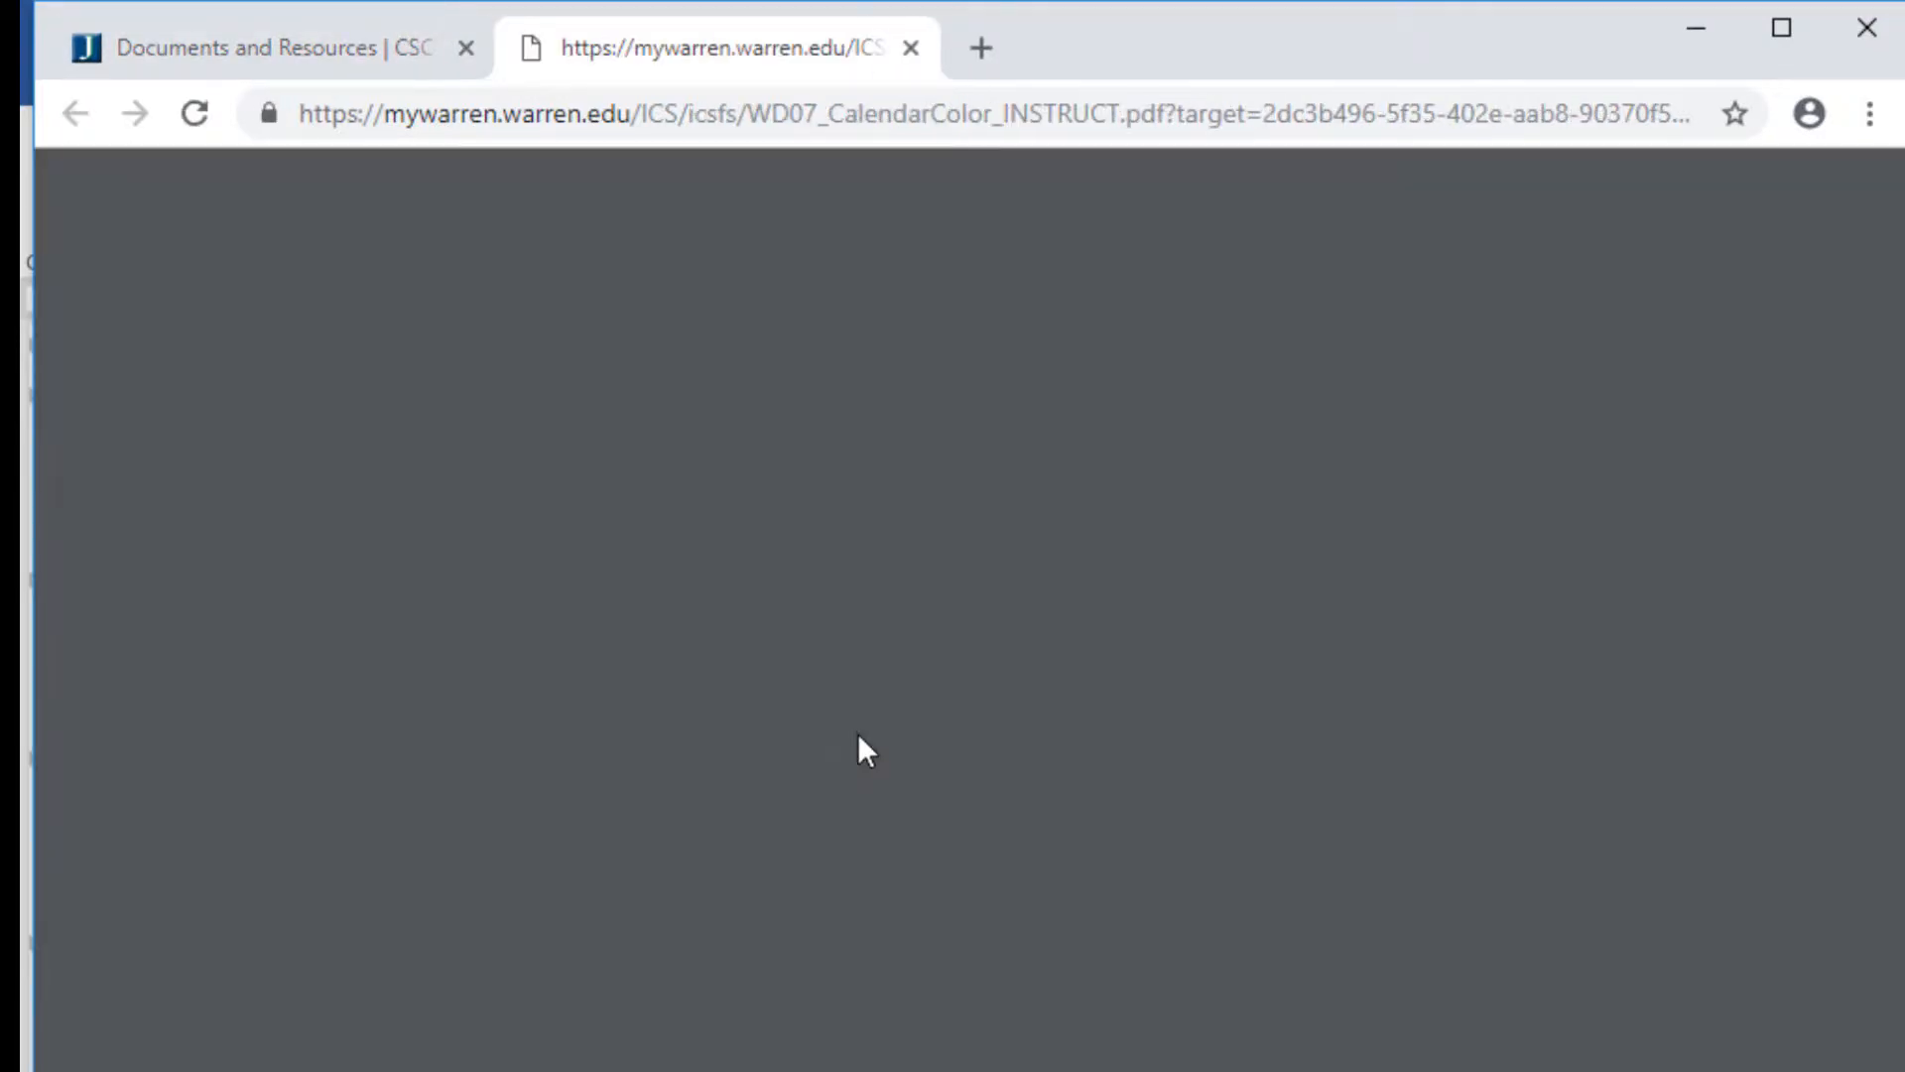
{"action": "left_click", "coordinate": [332, 42]}
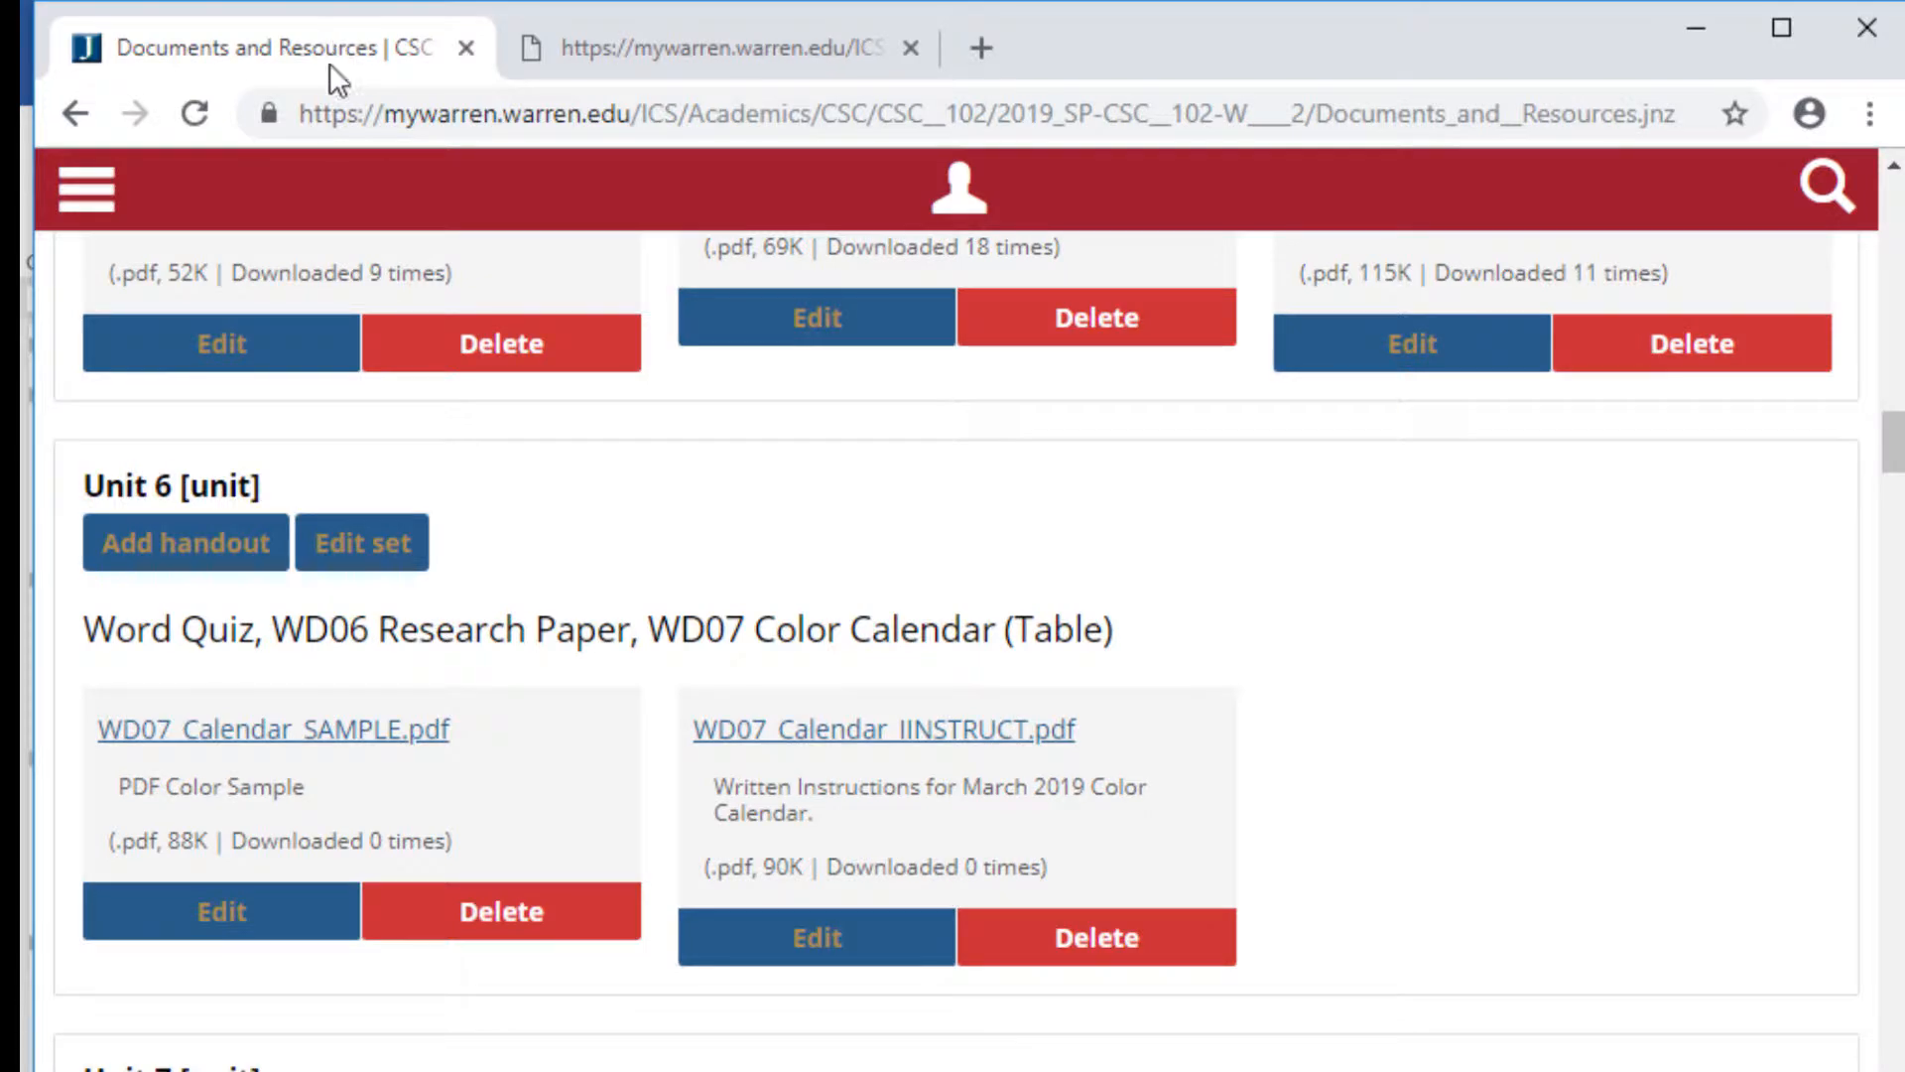
{"action": "left_click", "coordinate": [417, 727]}
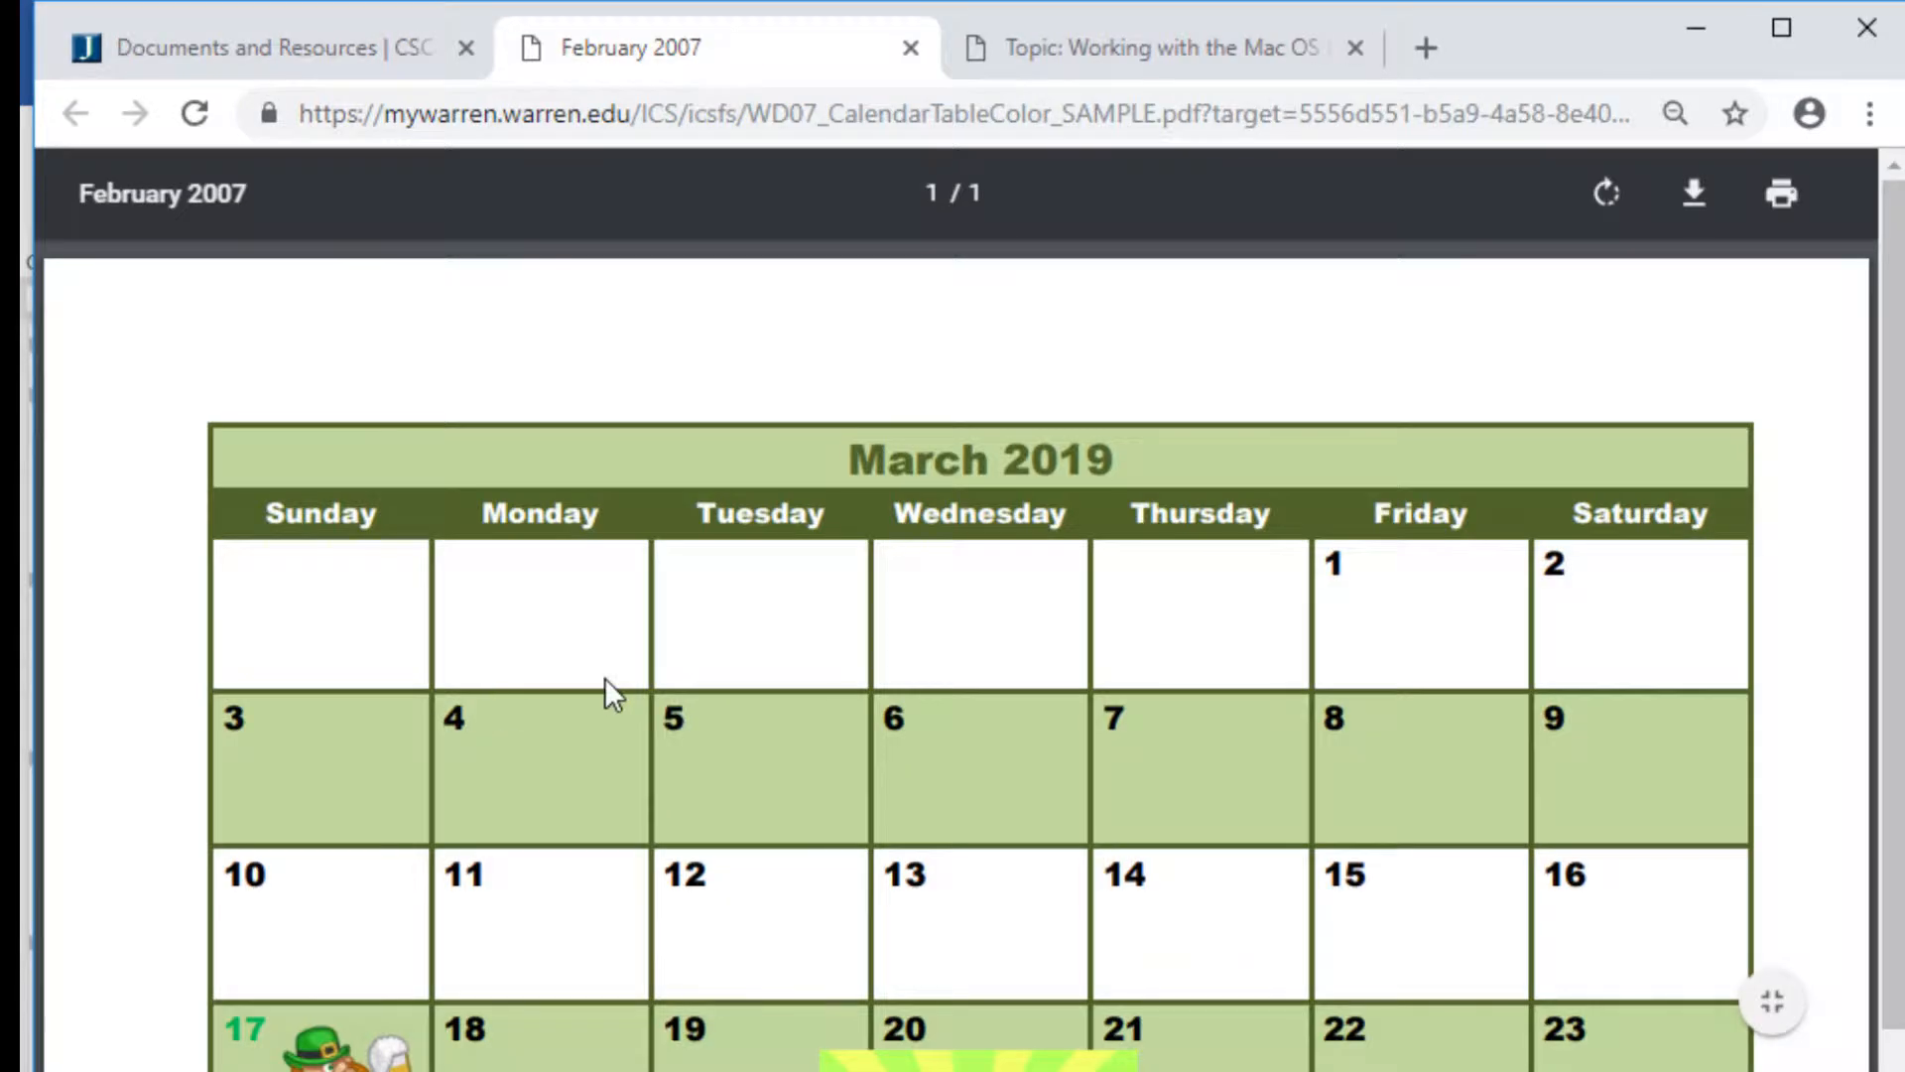
{"action": "scroll", "coordinate": [604, 677], "scroll_direction": "down", "scroll_amount": 3}
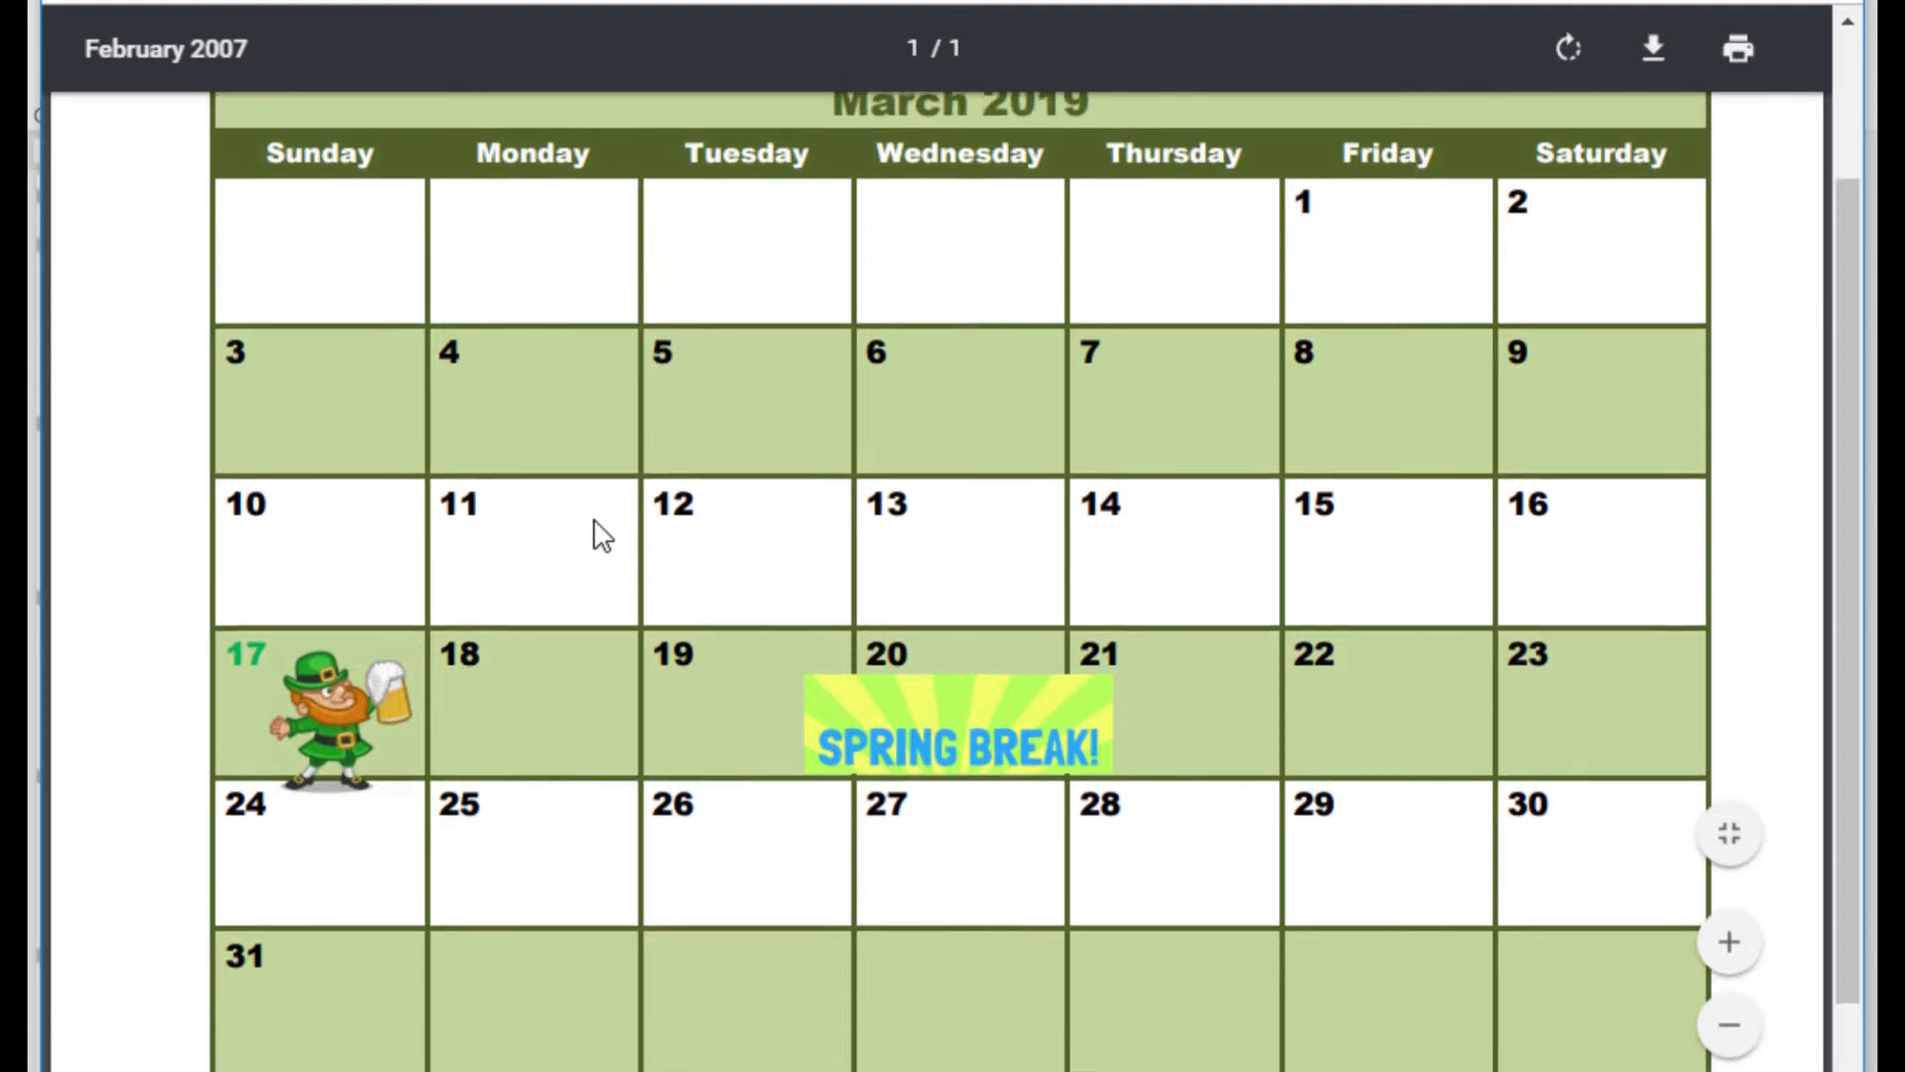
{"action": "scroll", "coordinate": [594, 521], "scroll_direction": "up", "scroll_amount": 1}
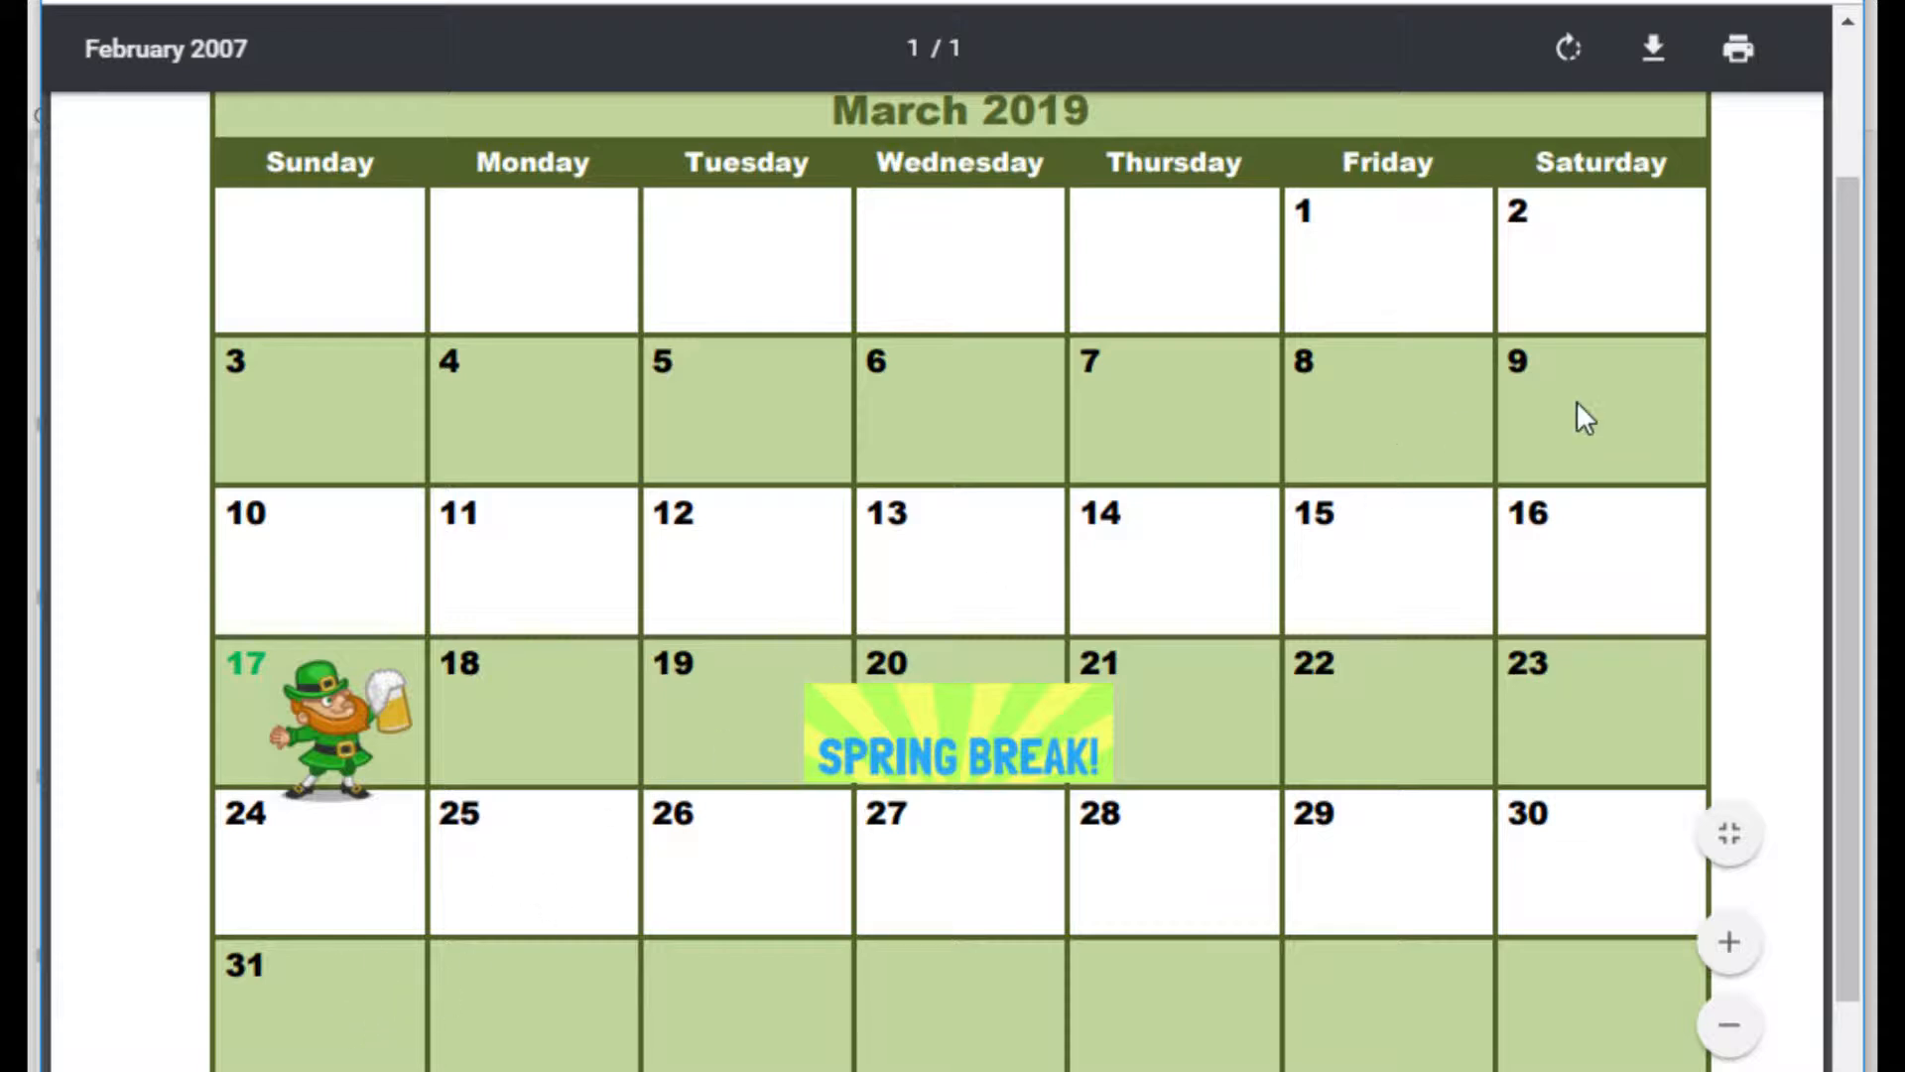
{"action": "scroll", "coordinate": [1793, 439], "scroll_direction": "up", "scroll_amount": 1}
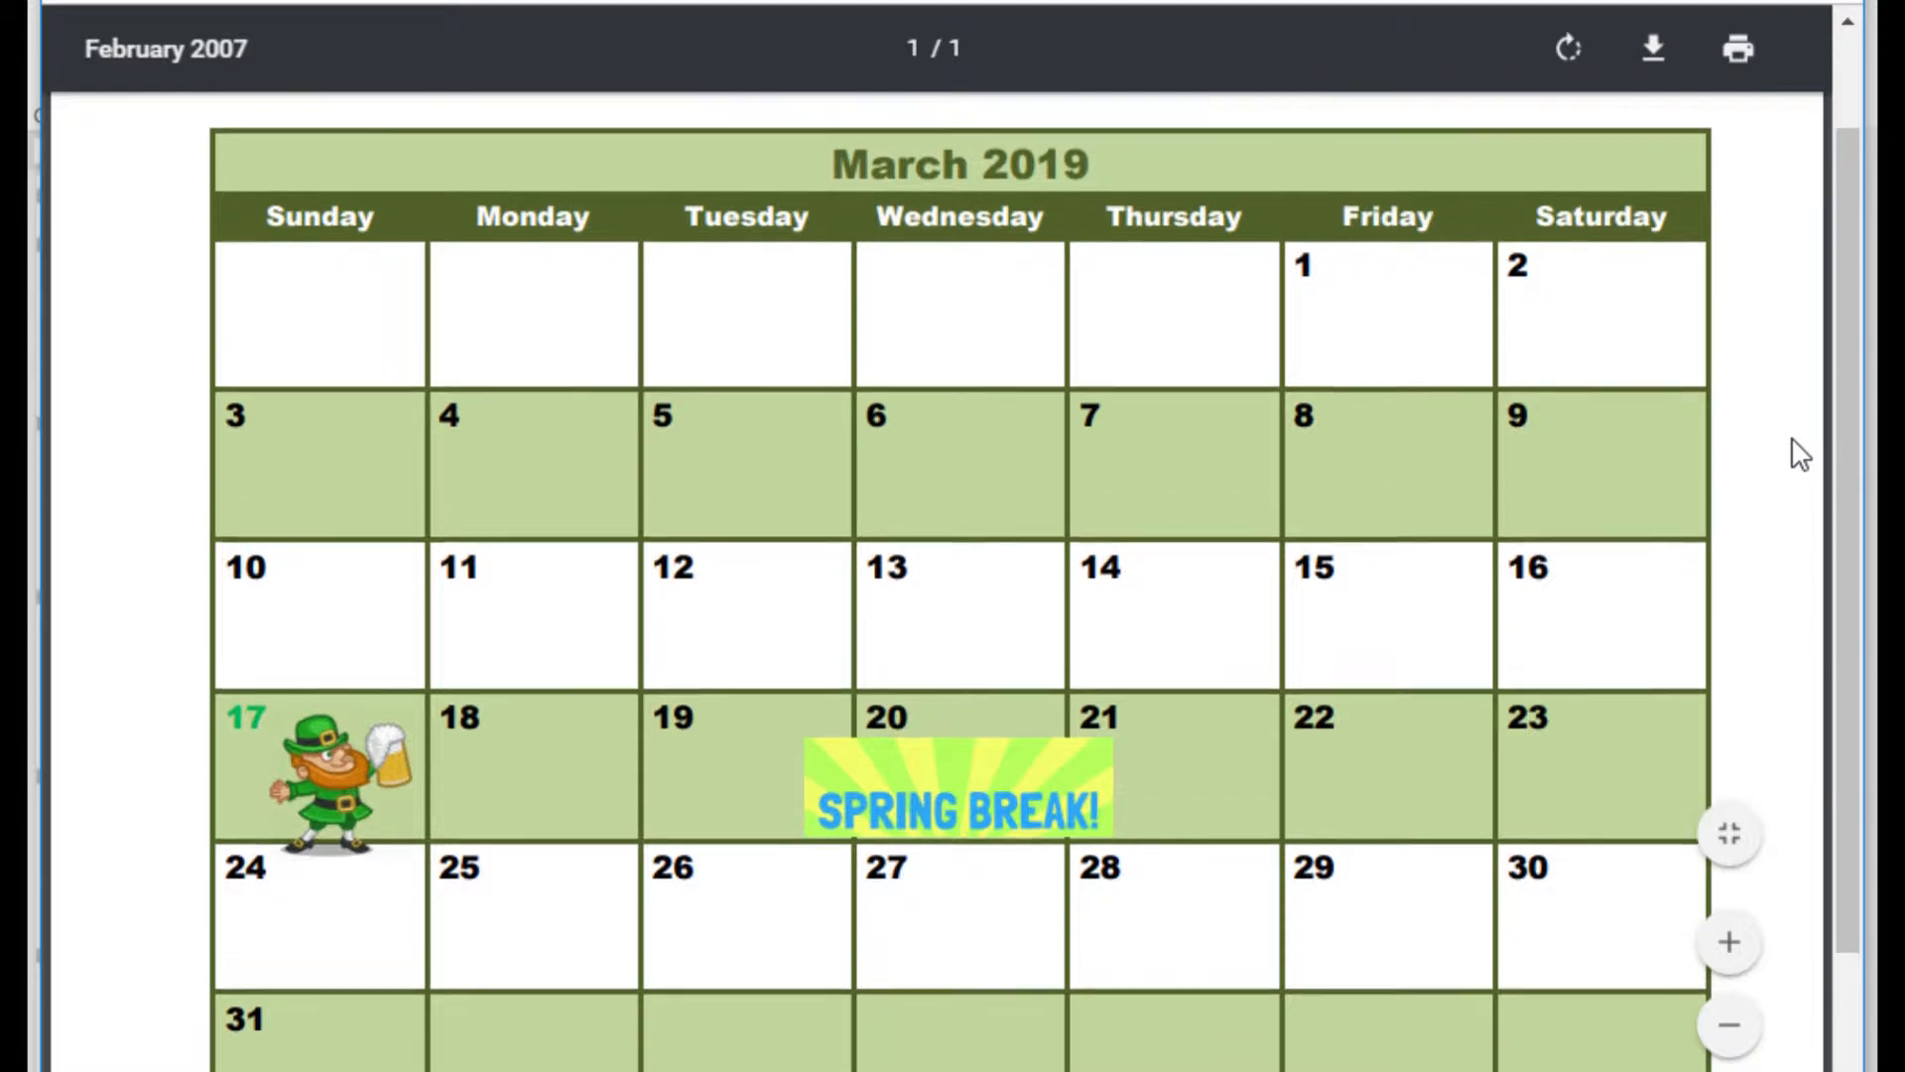
{"action": "scroll", "coordinate": [1792, 446], "scroll_direction": "down", "scroll_amount": 1}
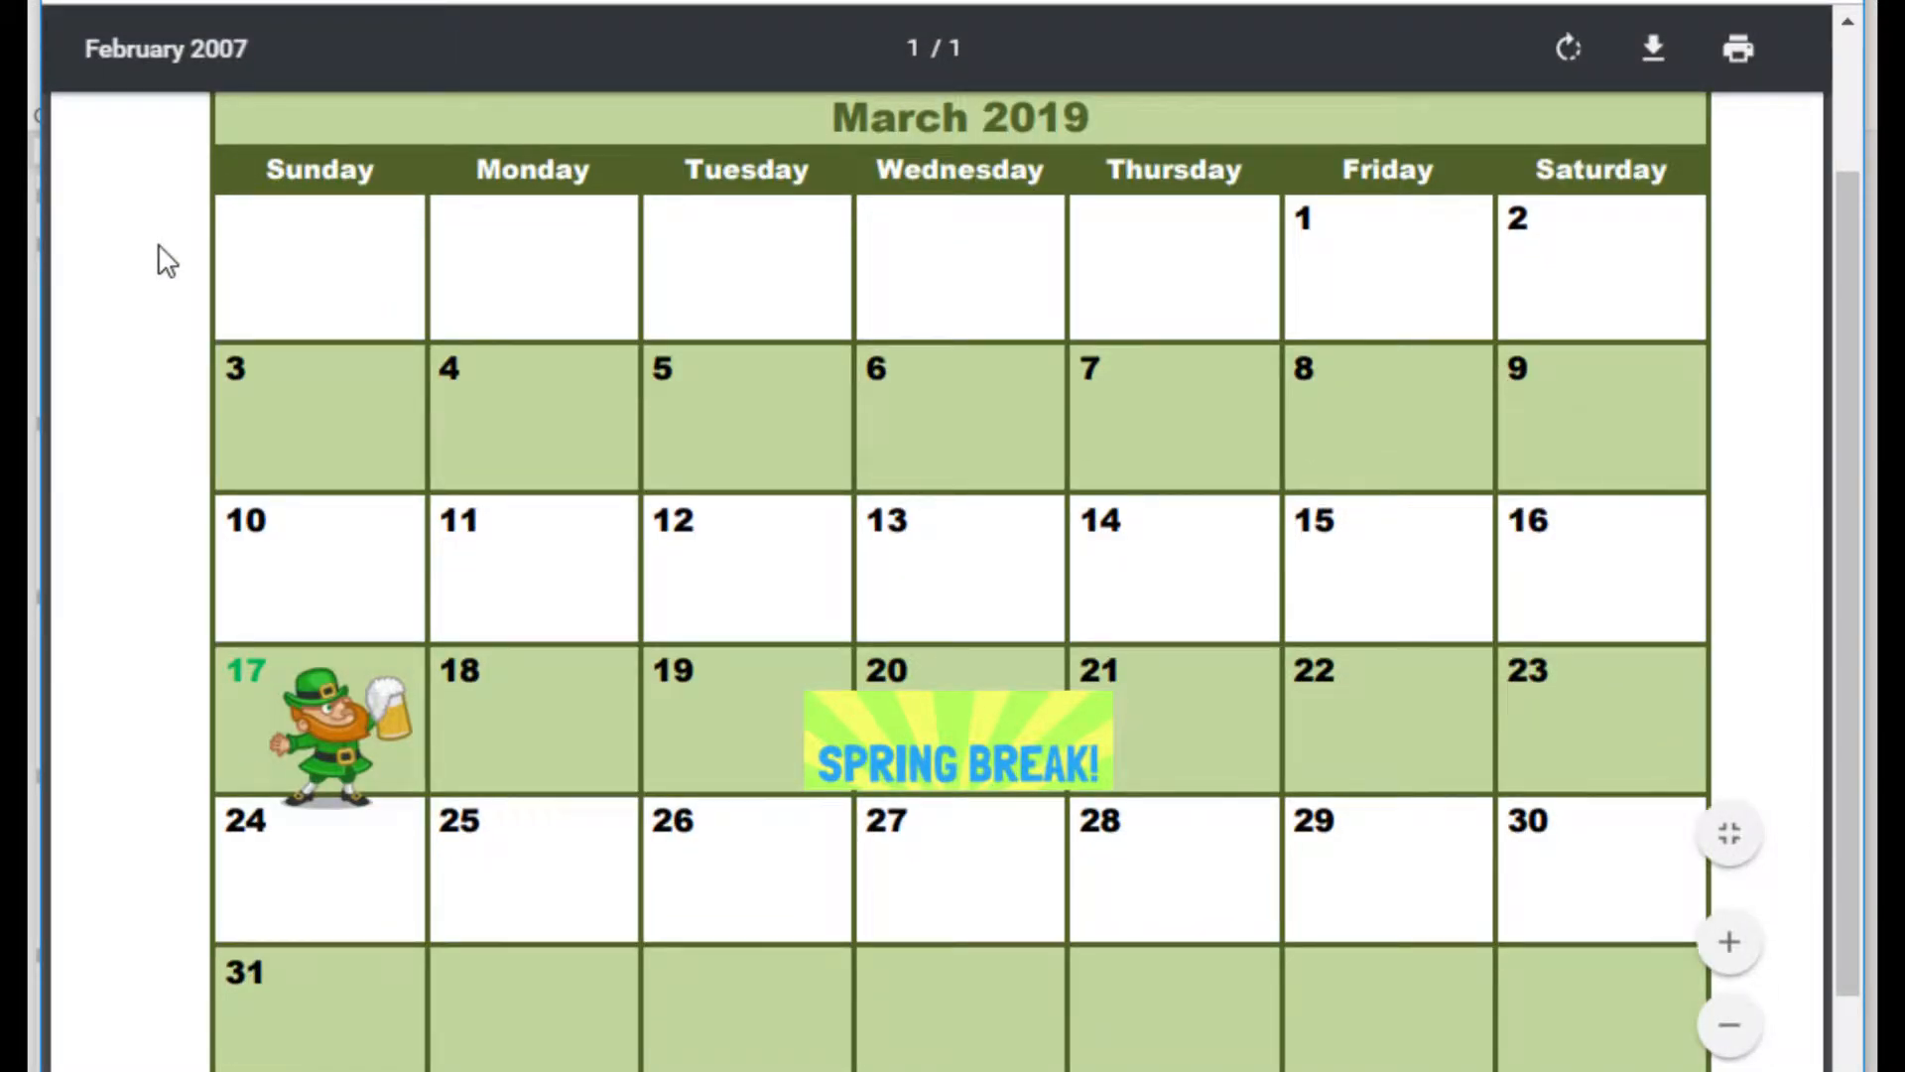
{"action": "scroll", "coordinate": [164, 260], "scroll_direction": "up", "scroll_amount": 1}
{"action": "scroll", "coordinate": [164, 256], "scroll_direction": "down", "scroll_amount": 2}
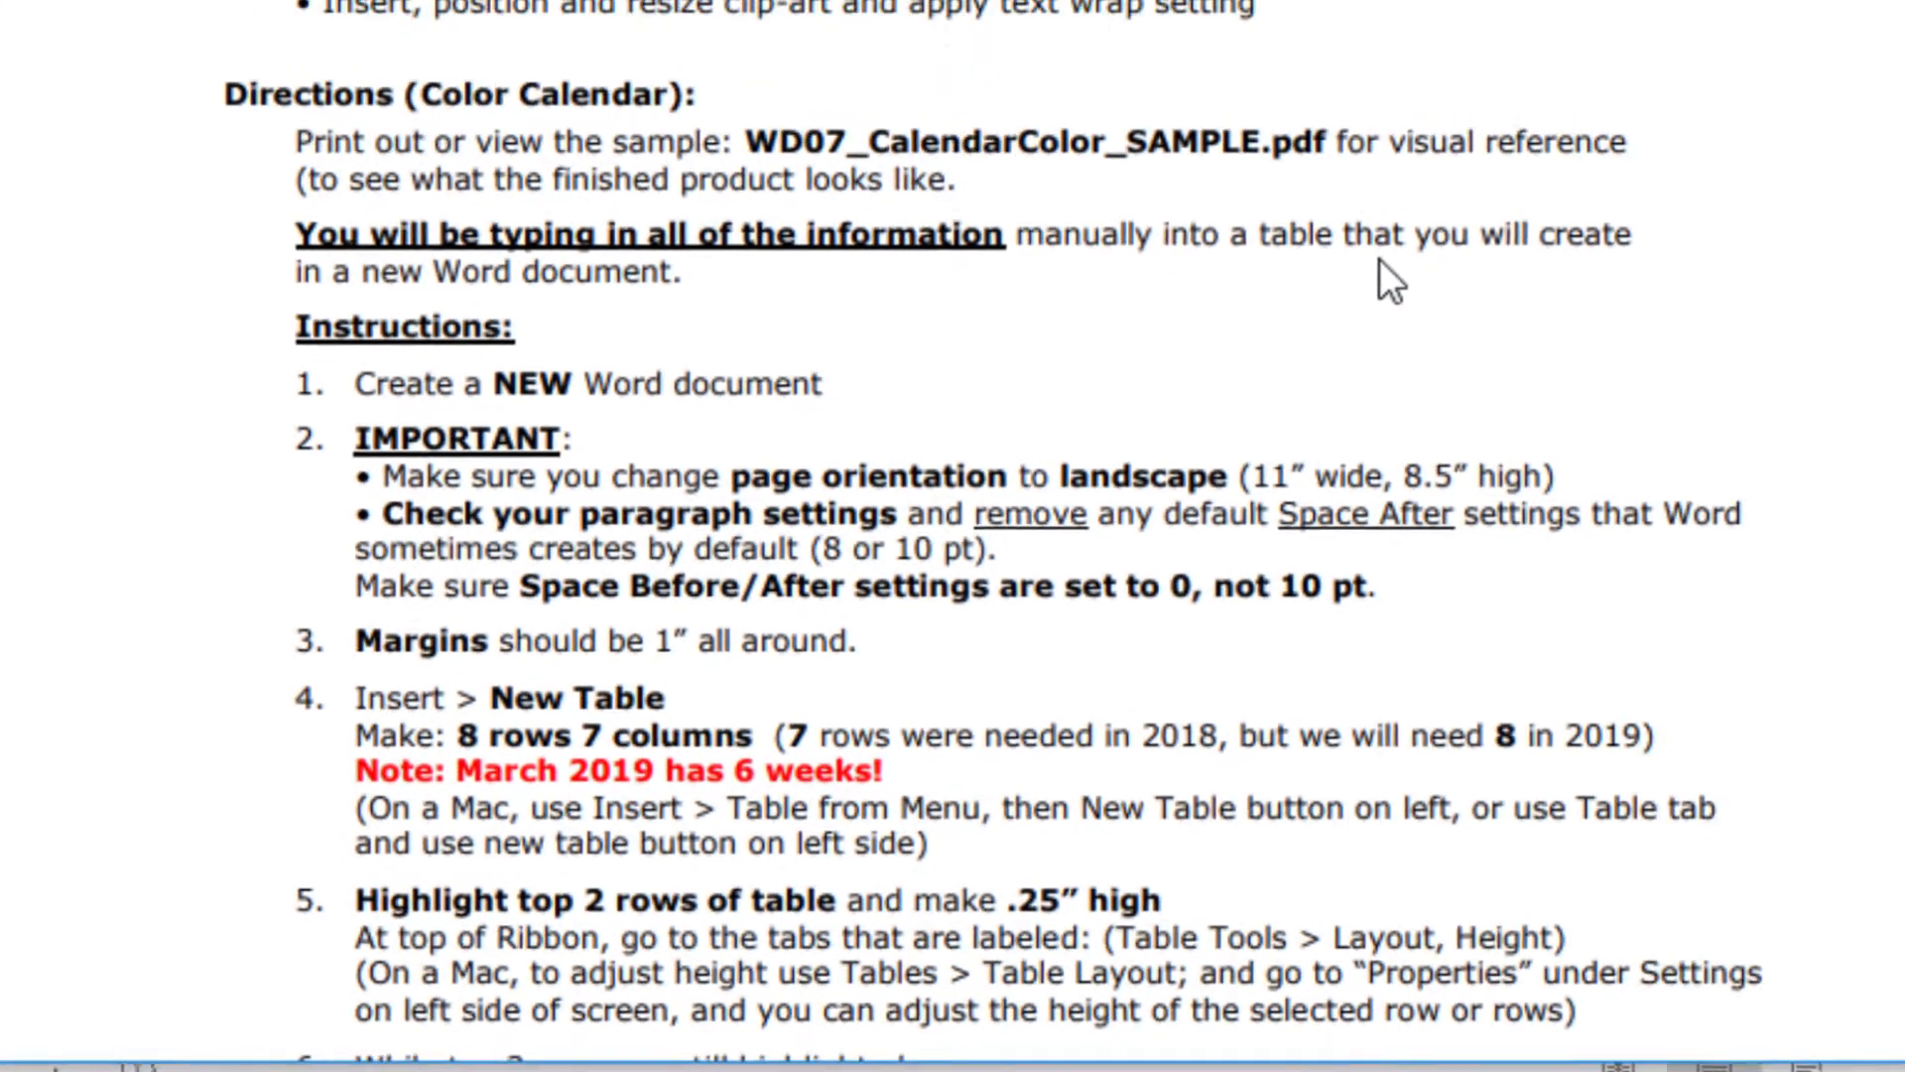
Step: Read the Color Calendar instructions on page orientation, paragraph spacing, margins, and table size and formatting
{"action": "scroll", "coordinate": [1242, 325], "scroll_direction": "down", "scroll_amount": 1}
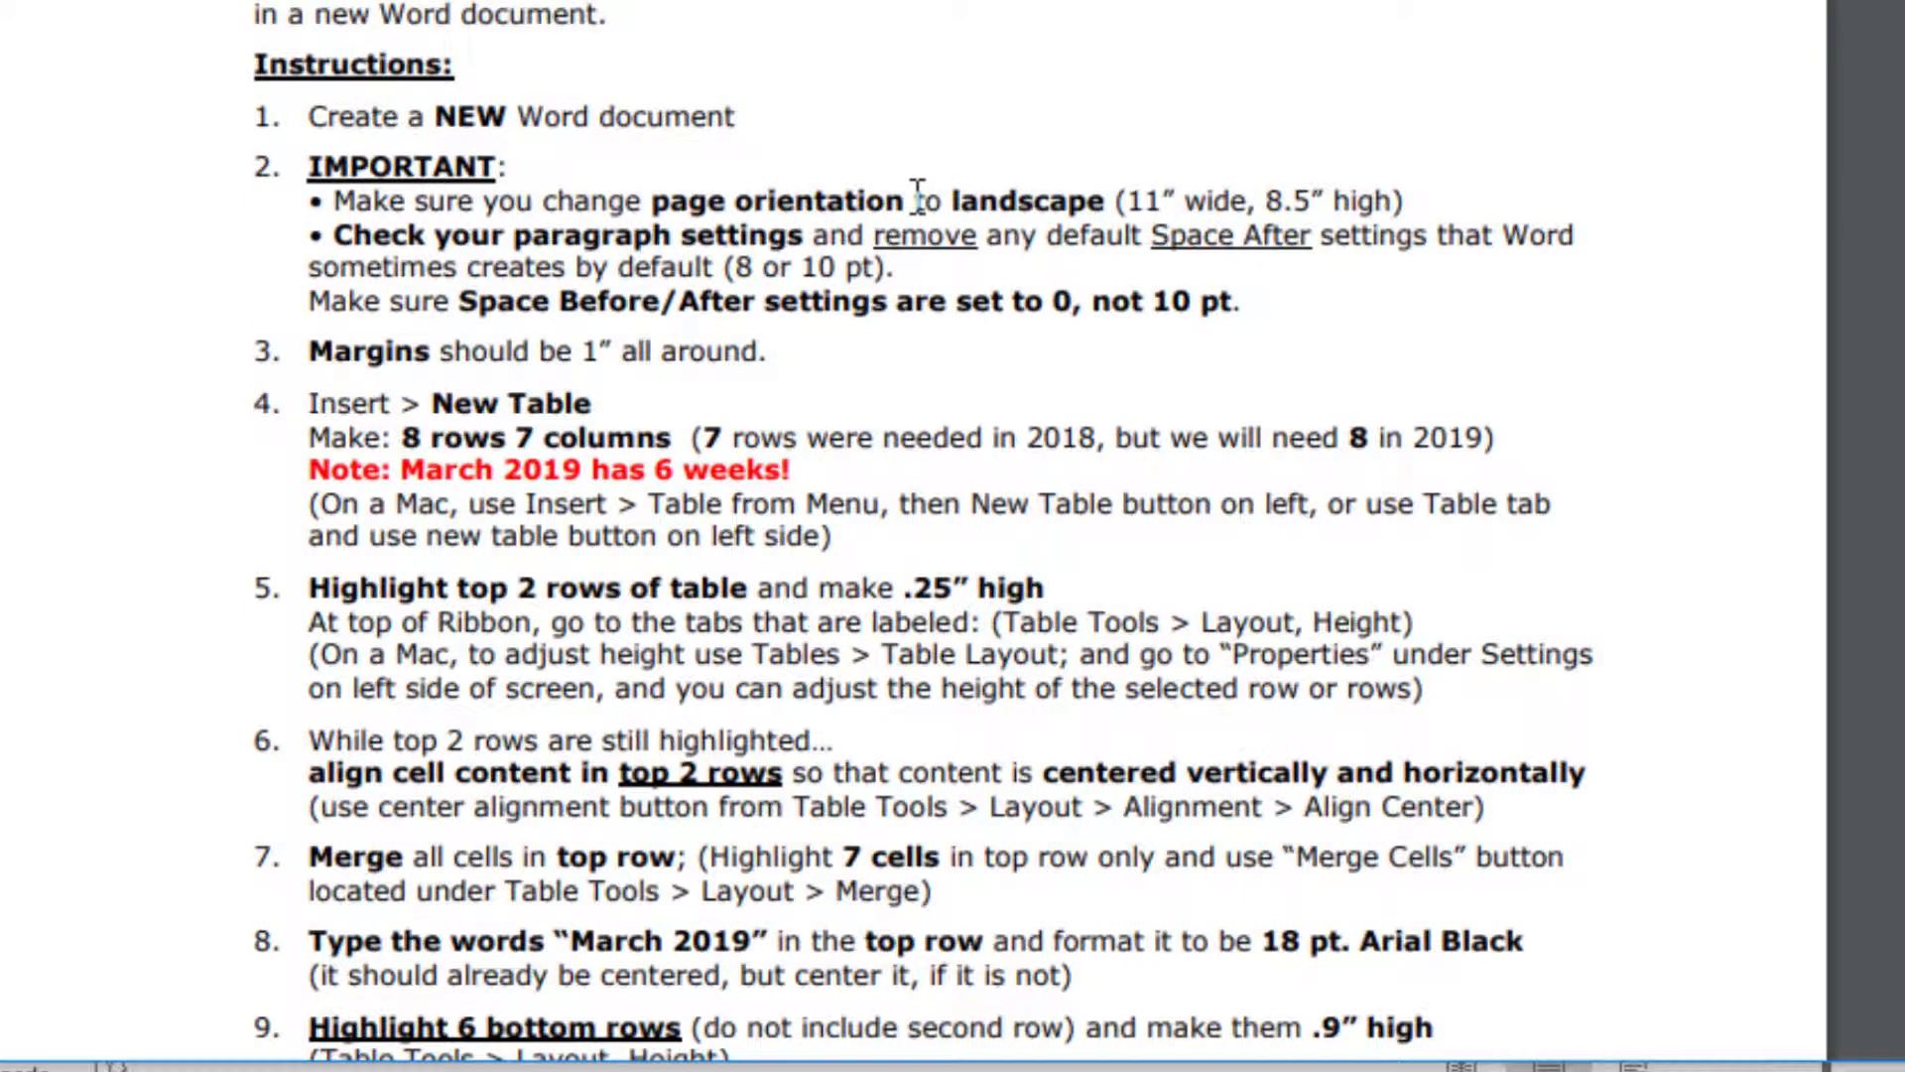
{"action": "scroll", "coordinate": [1071, 167], "scroll_direction": "down", "scroll_amount": 2}
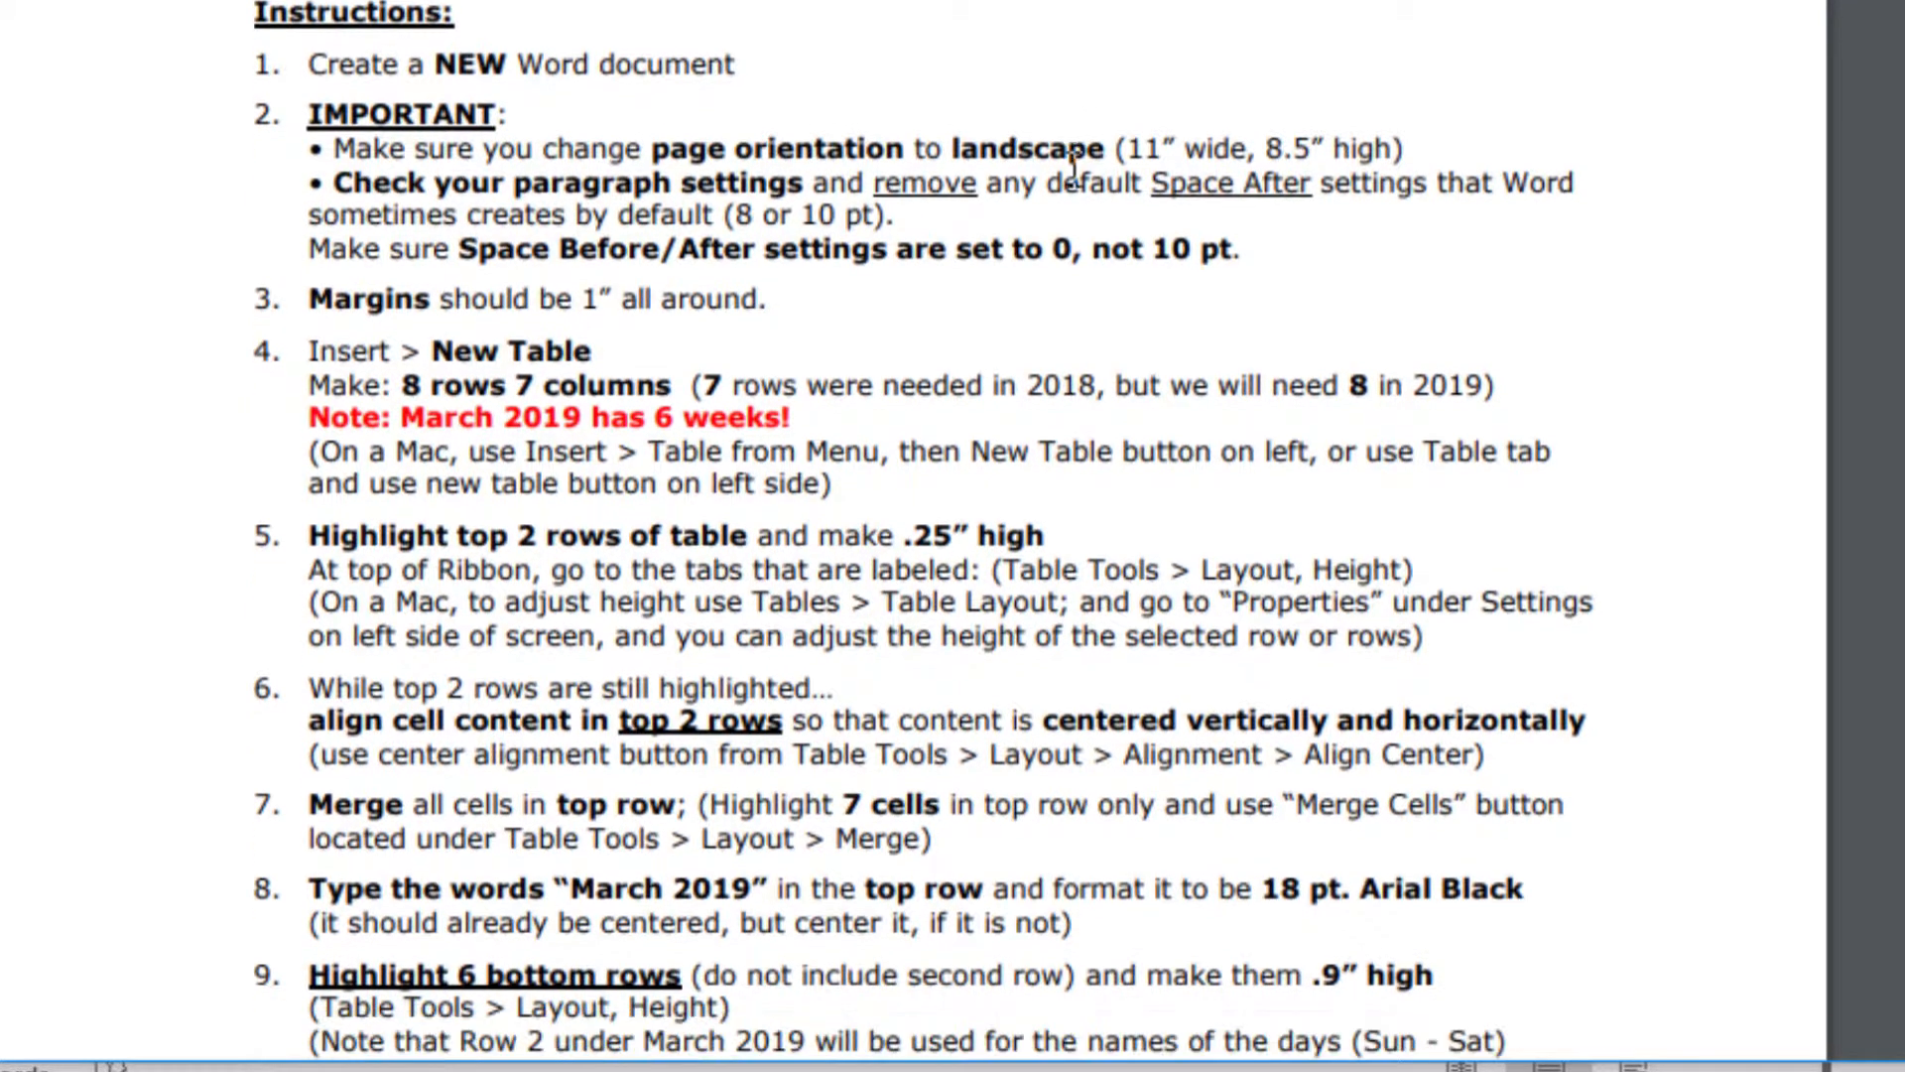
{"action": "scroll", "coordinate": [1074, 168], "scroll_direction": "down", "scroll_amount": 1}
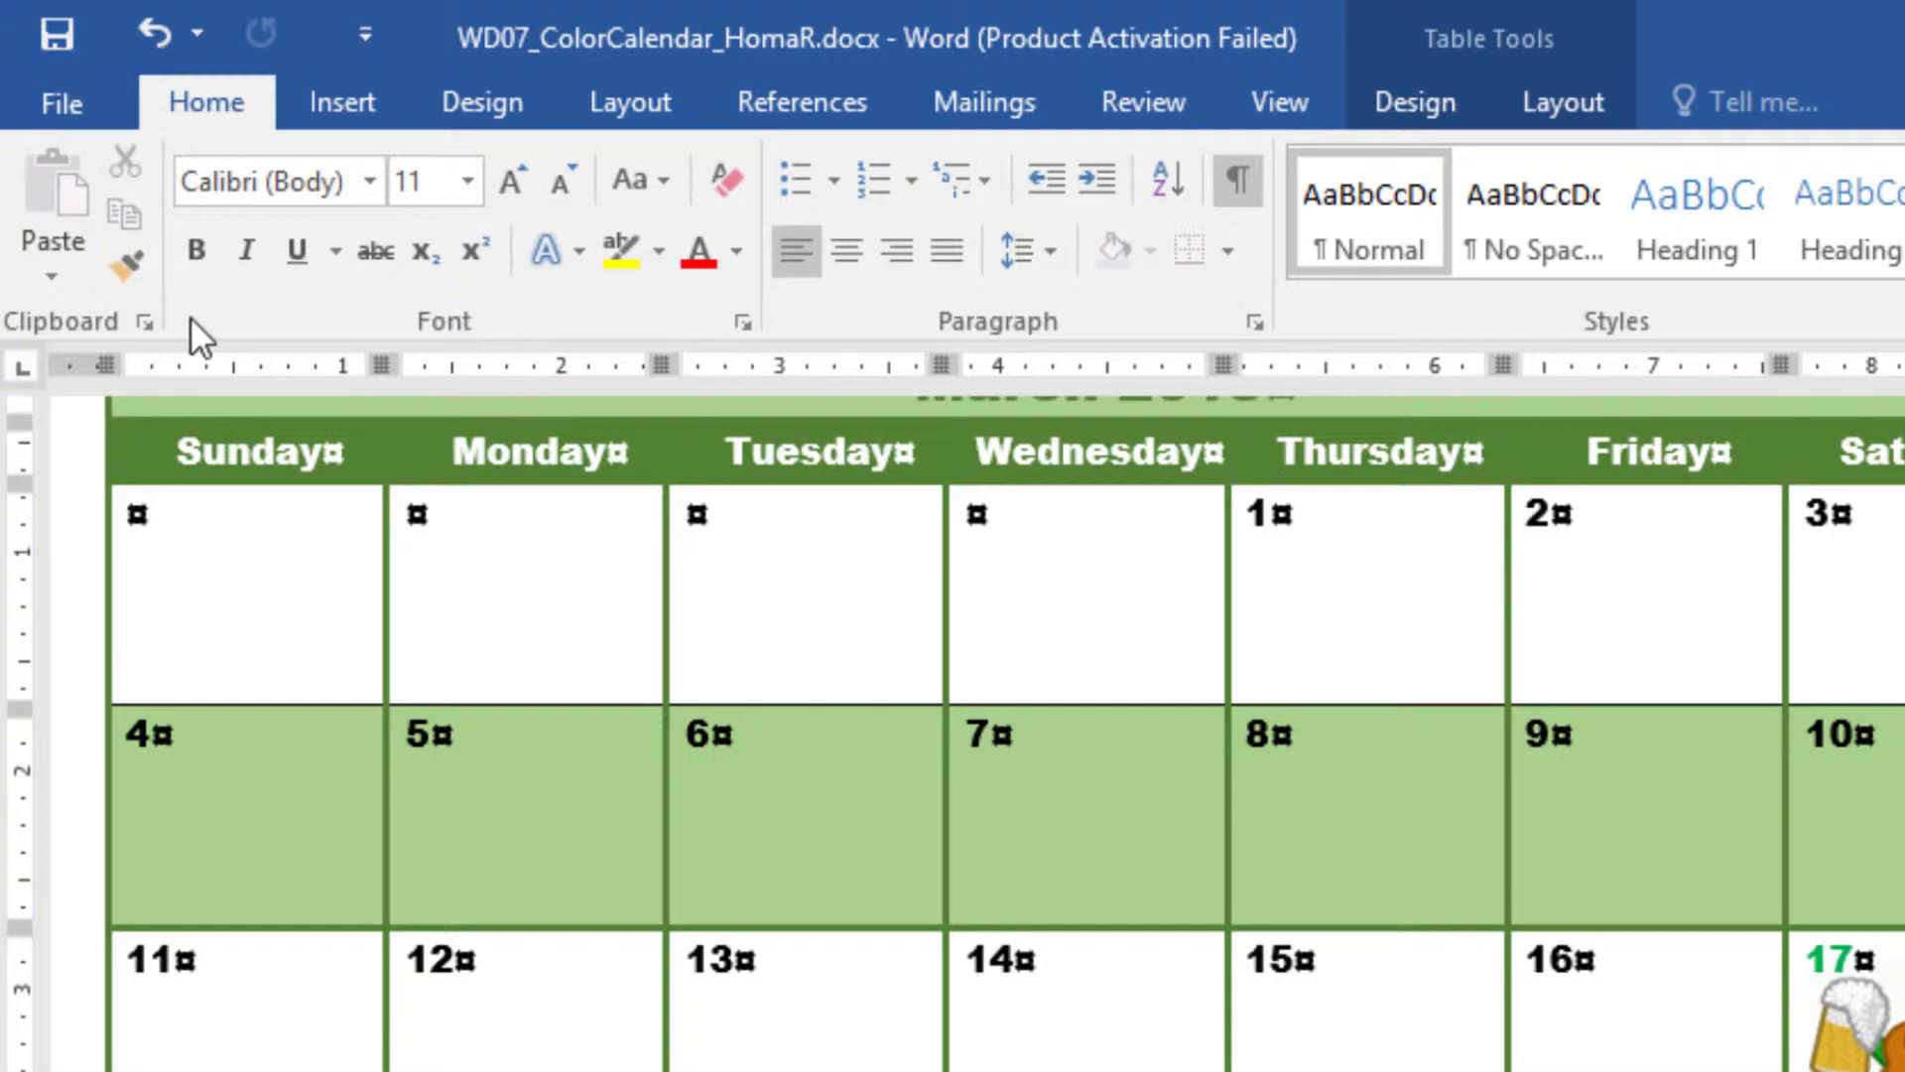
Step: Switch to Word and create a new blank document
{"action": "left_click", "coordinate": [86, 99]}
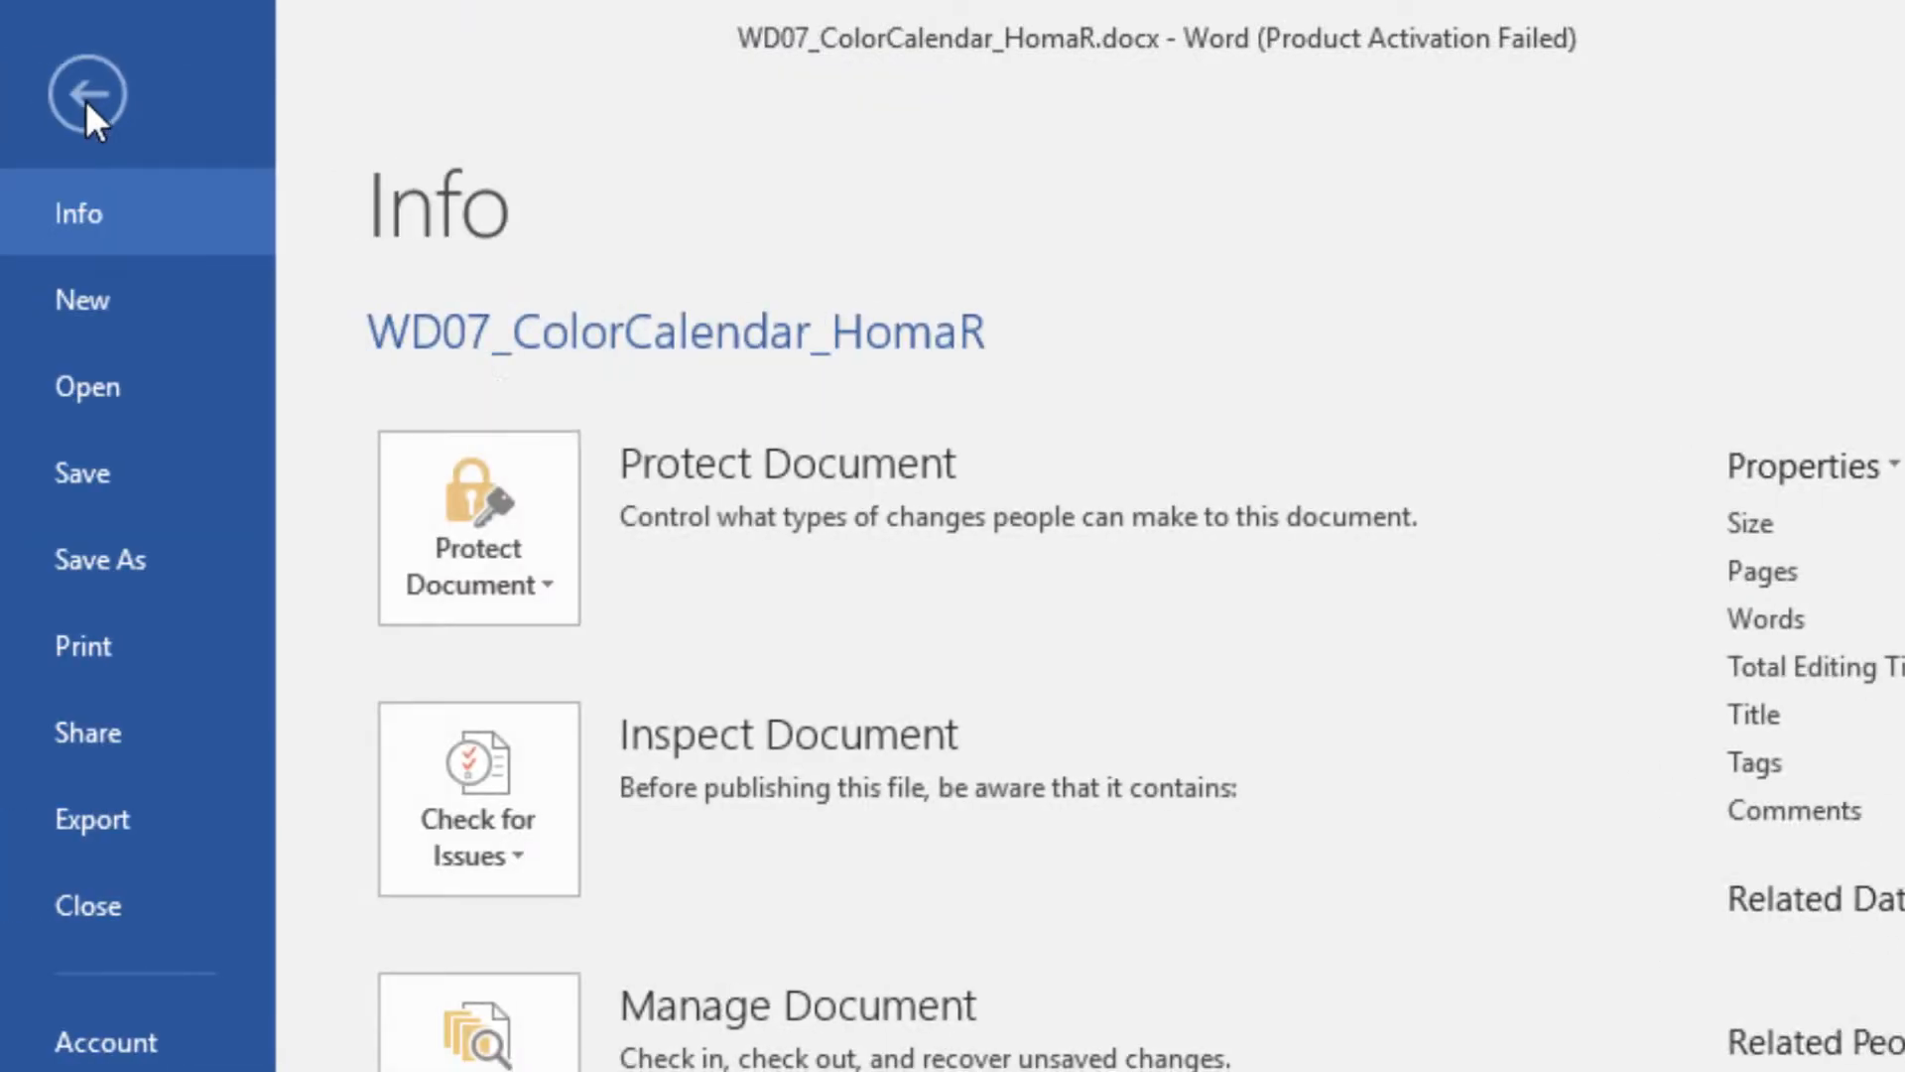
{"action": "left_click", "coordinate": [93, 297]}
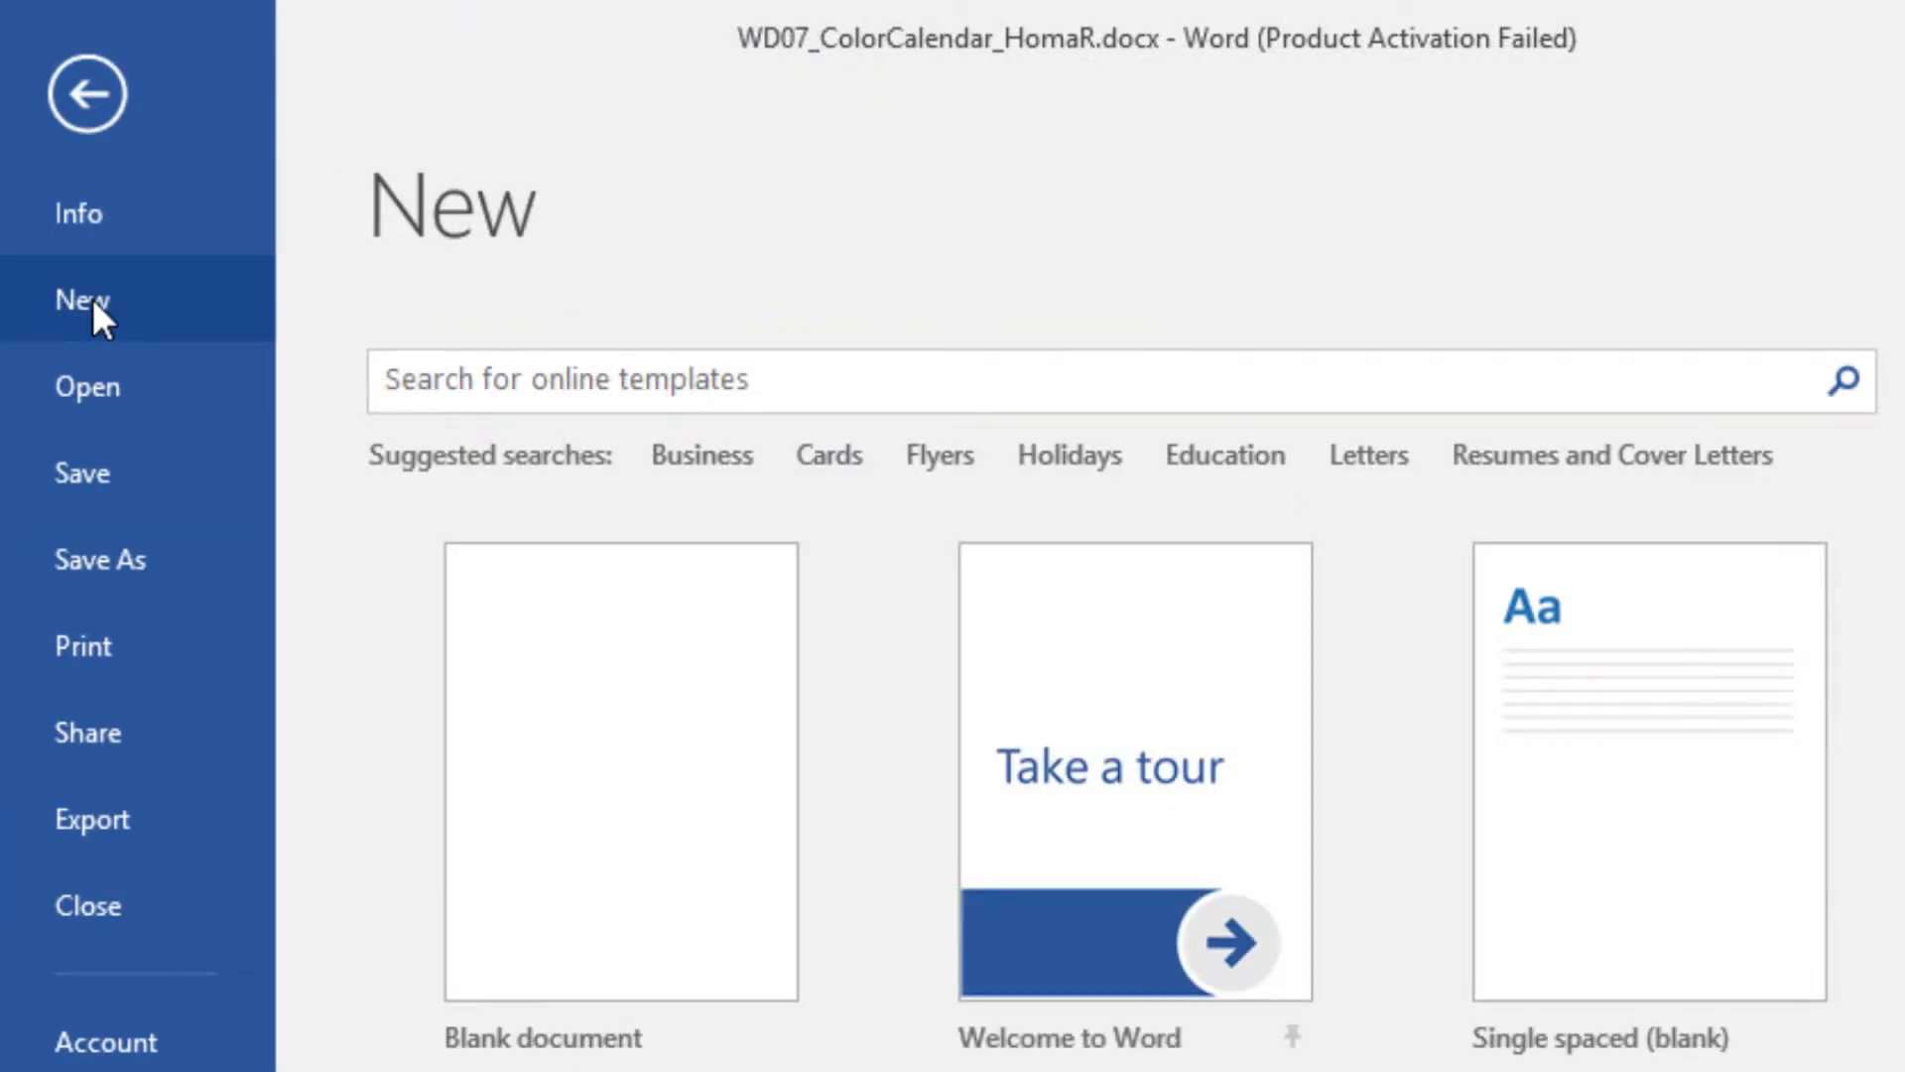
{"action": "left_click", "coordinate": [587, 818]}
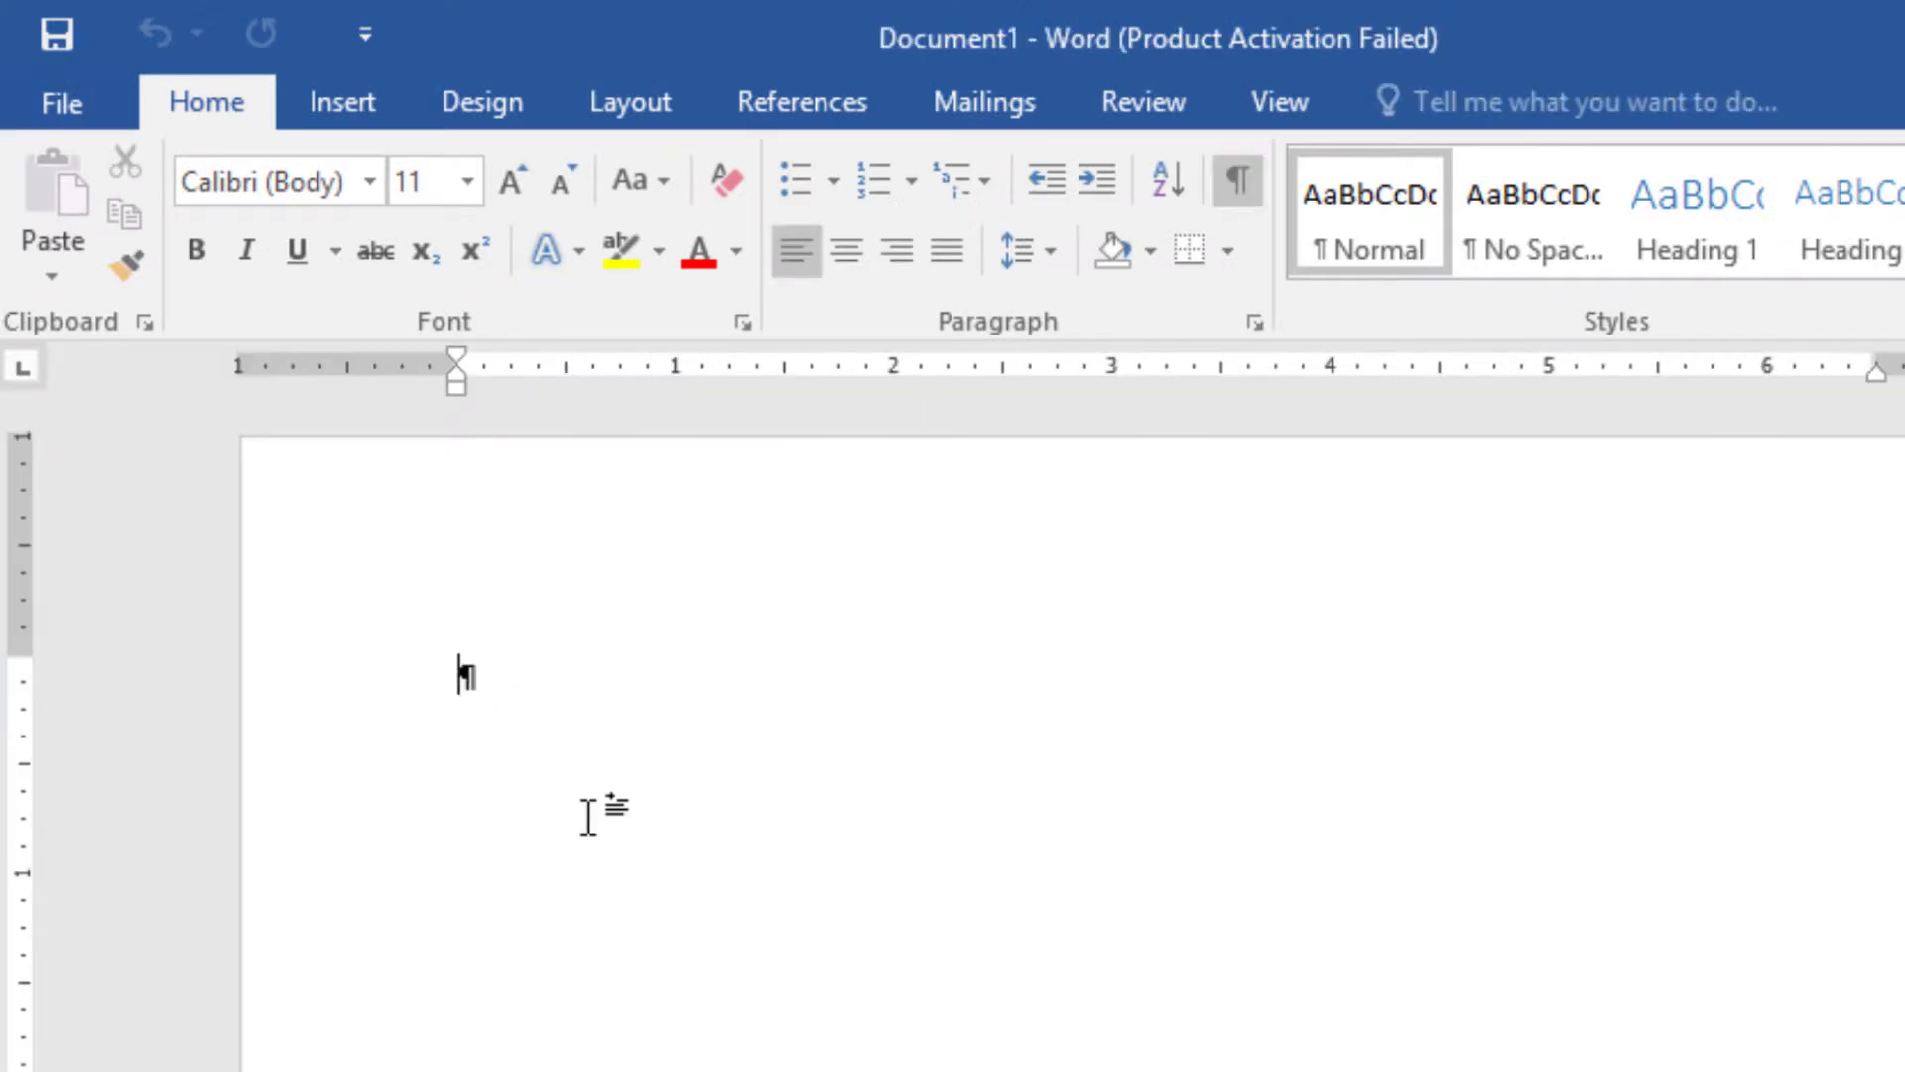
{"action": "scroll", "coordinate": [919, 776], "scroll_direction": "down", "scroll_amount": 2}
{"action": "scroll", "coordinate": [919, 777], "scroll_direction": "up", "scroll_amount": 2}
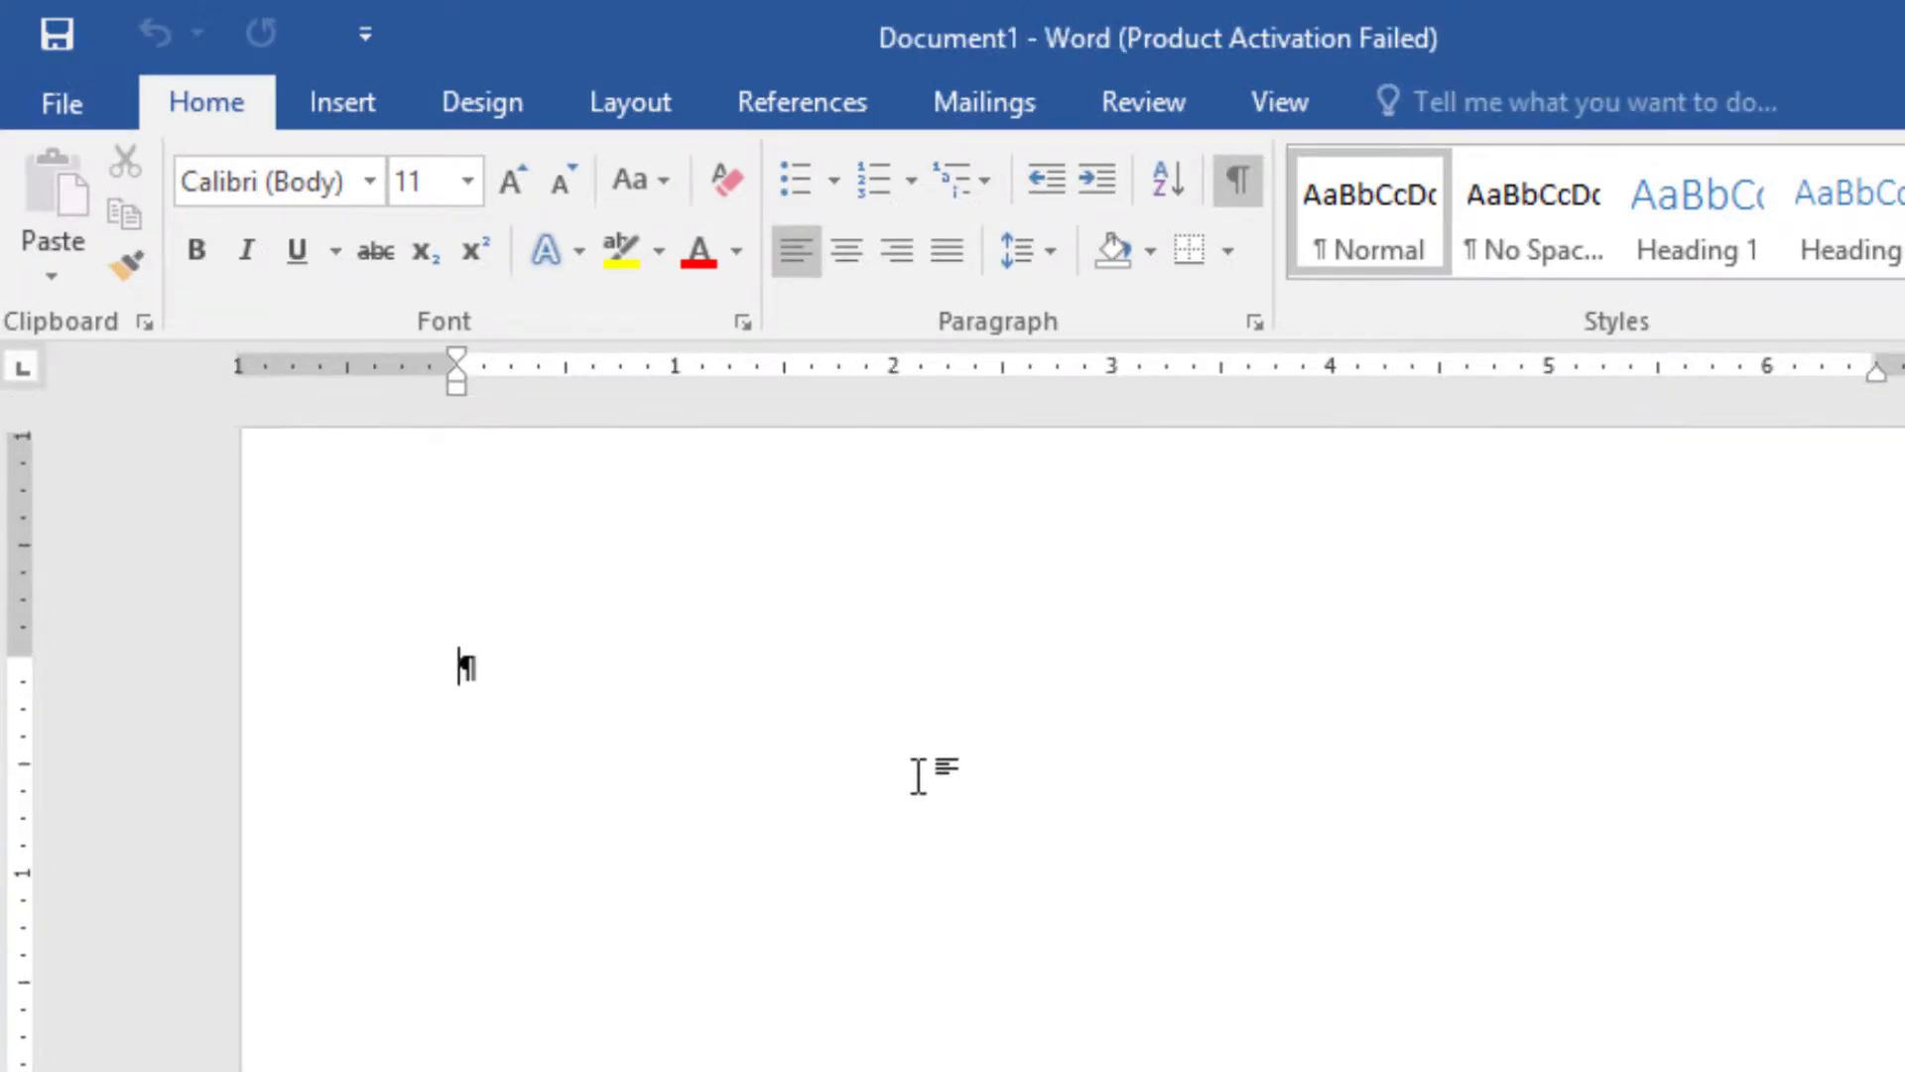
Step: Set the new document's page orientation to Landscape
{"action": "left_click", "coordinate": [639, 105]}
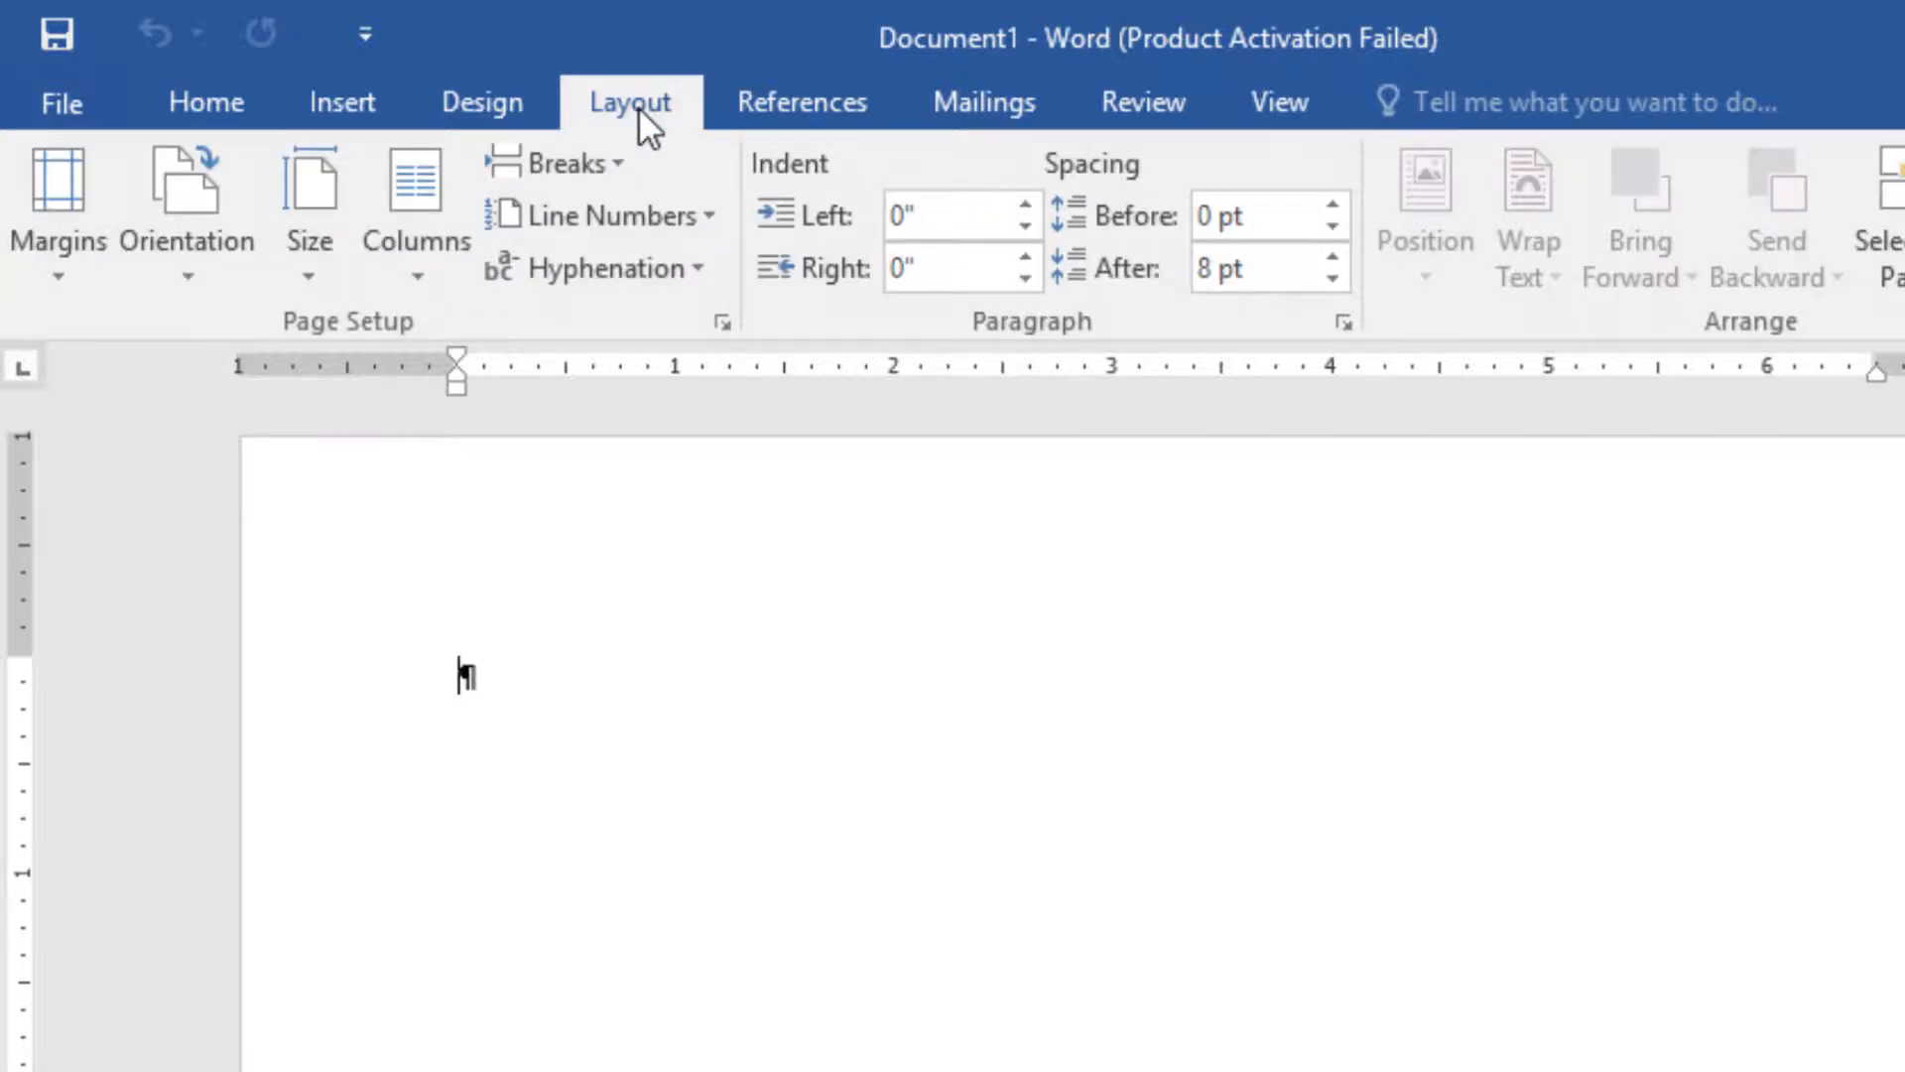
{"action": "left_click", "coordinate": [189, 264]}
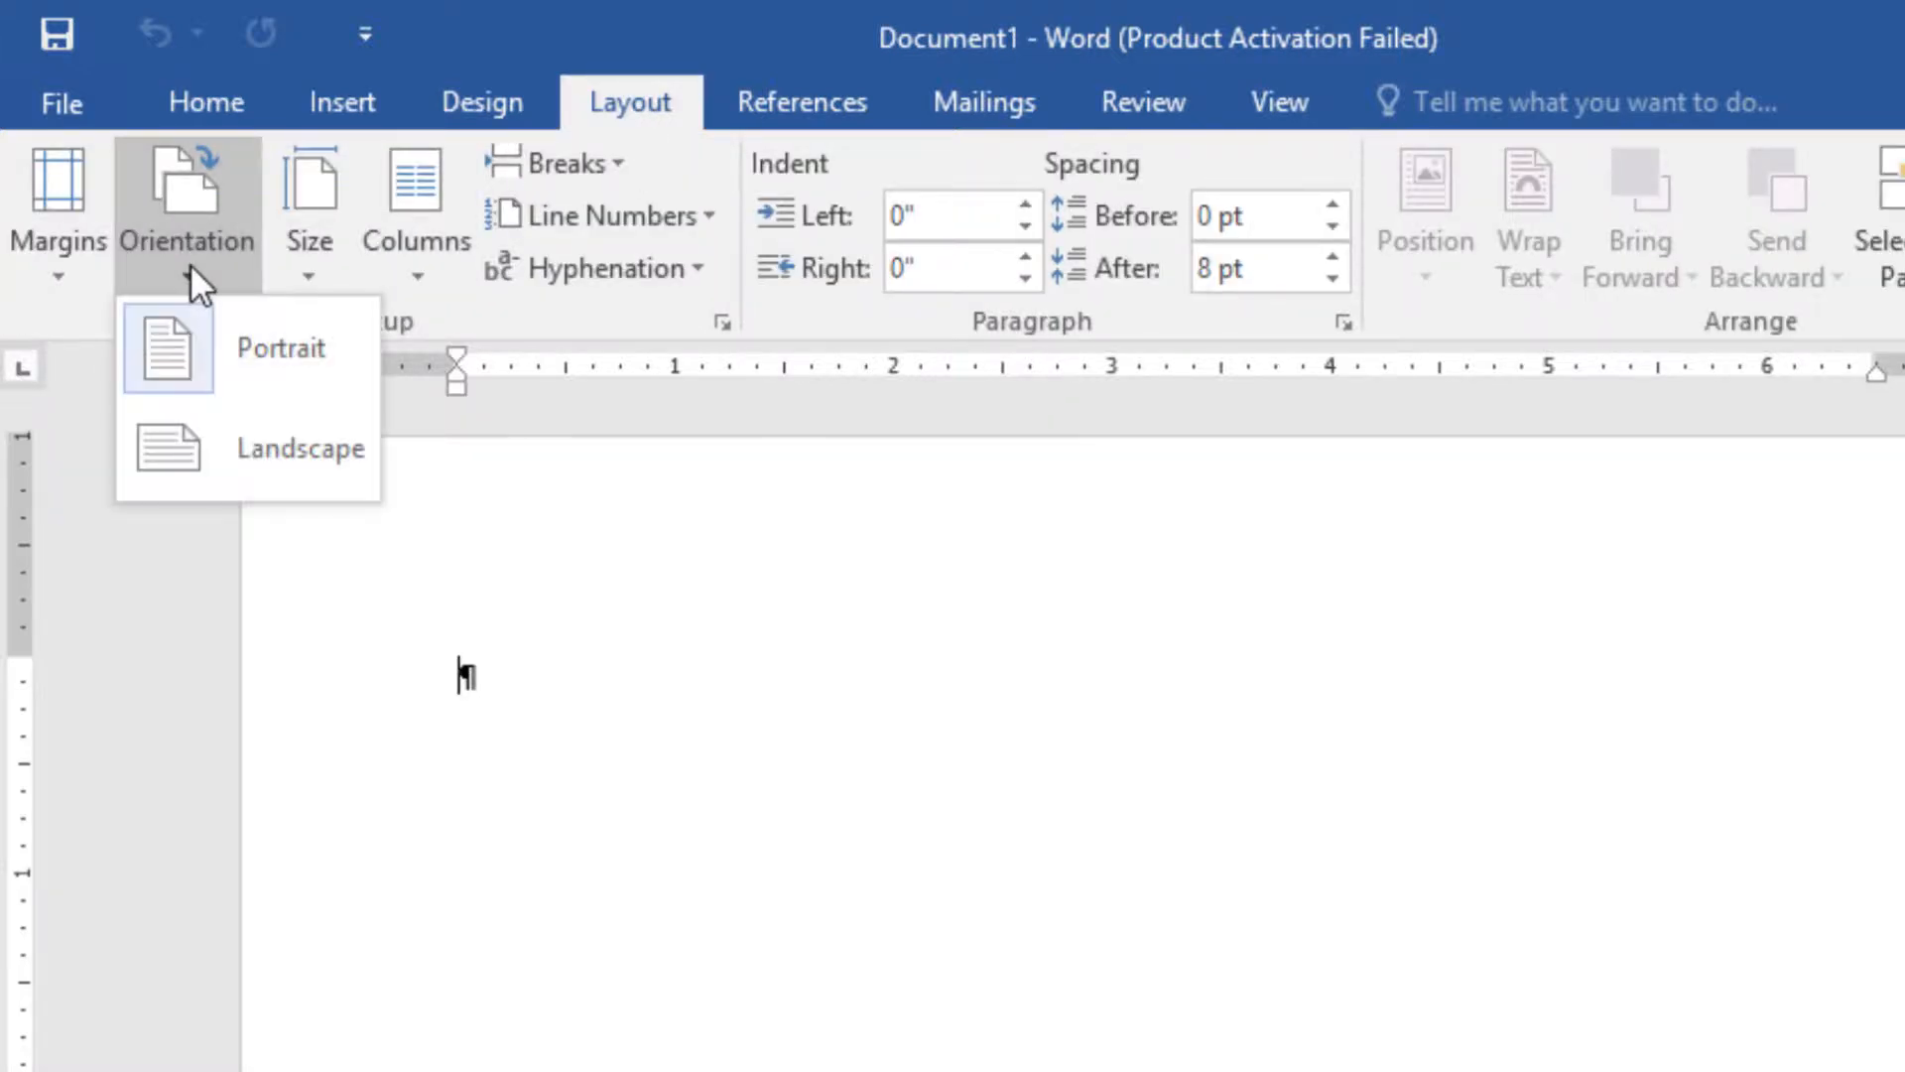
{"action": "left_click", "coordinate": [272, 441]}
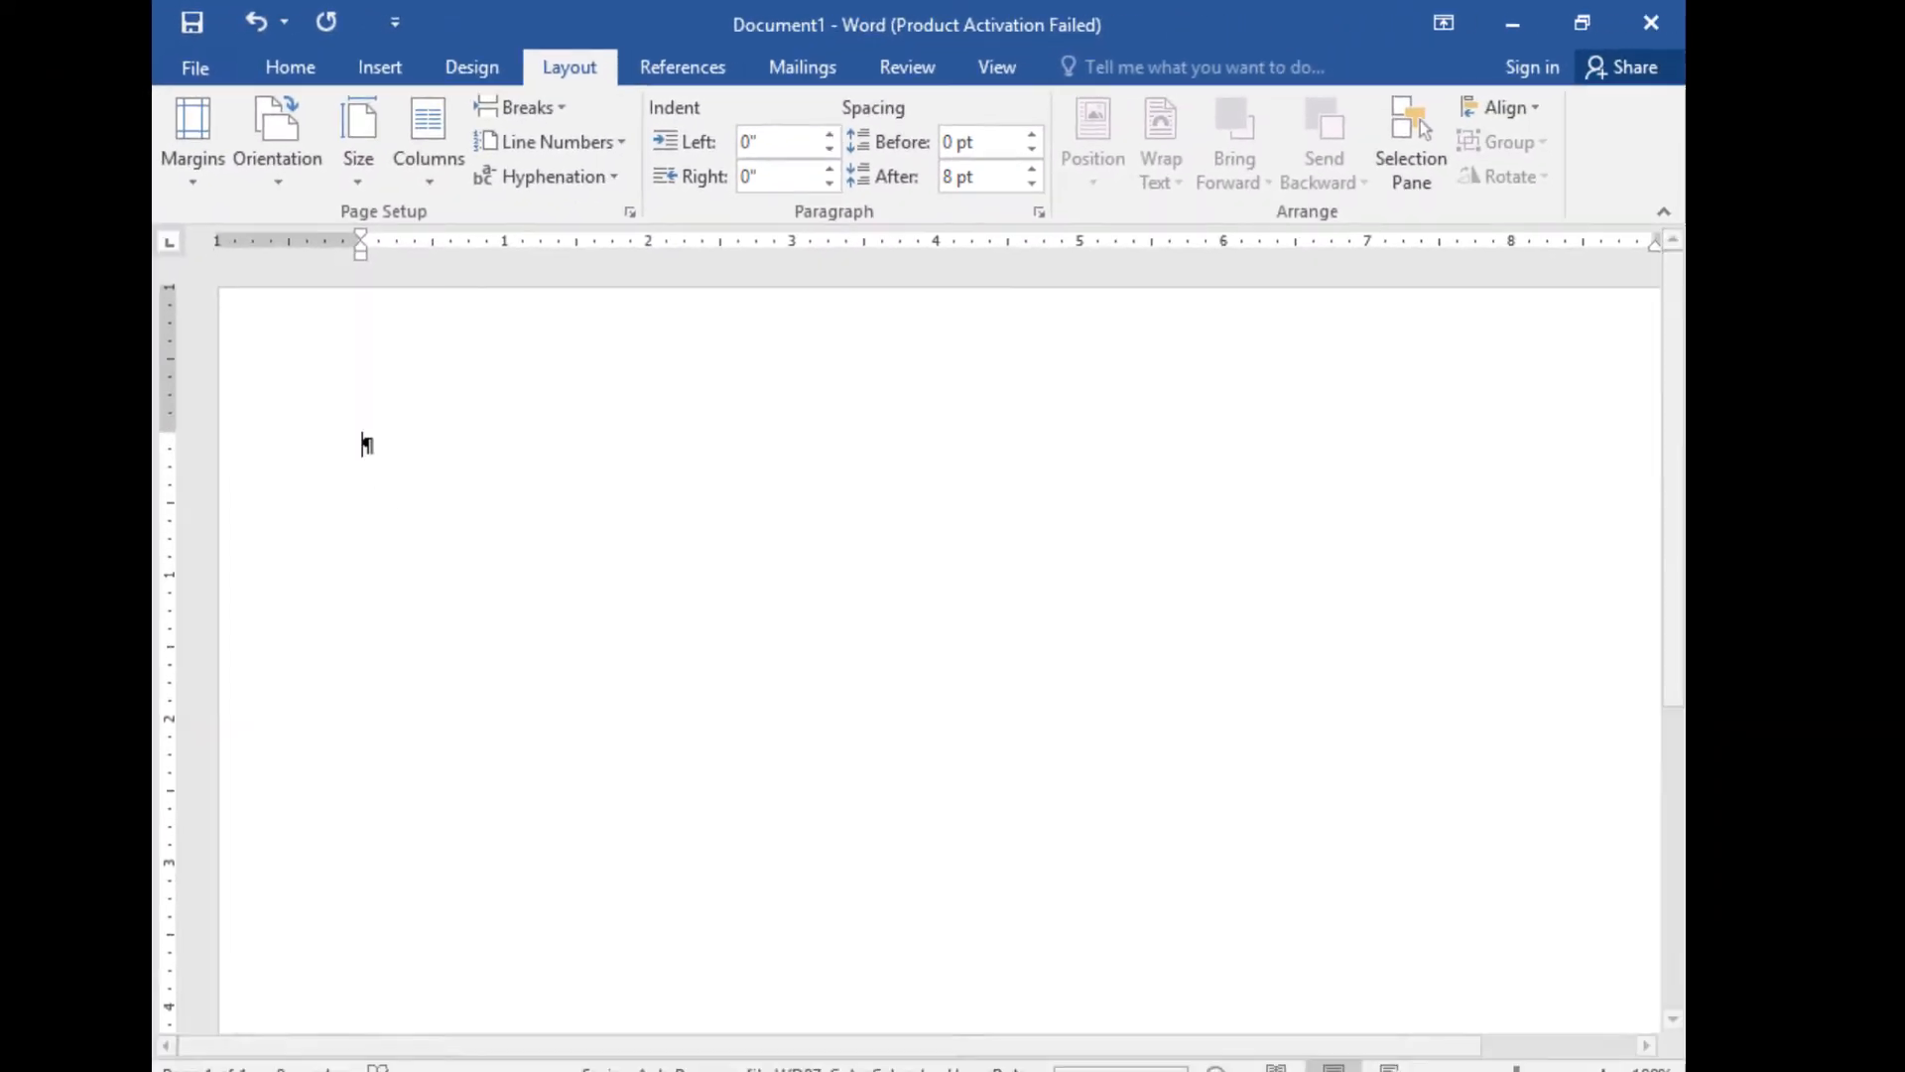
{"action": "left_click_drag", "start_coordinate": [1525, 1069], "coordinate": [1501, 1069]}
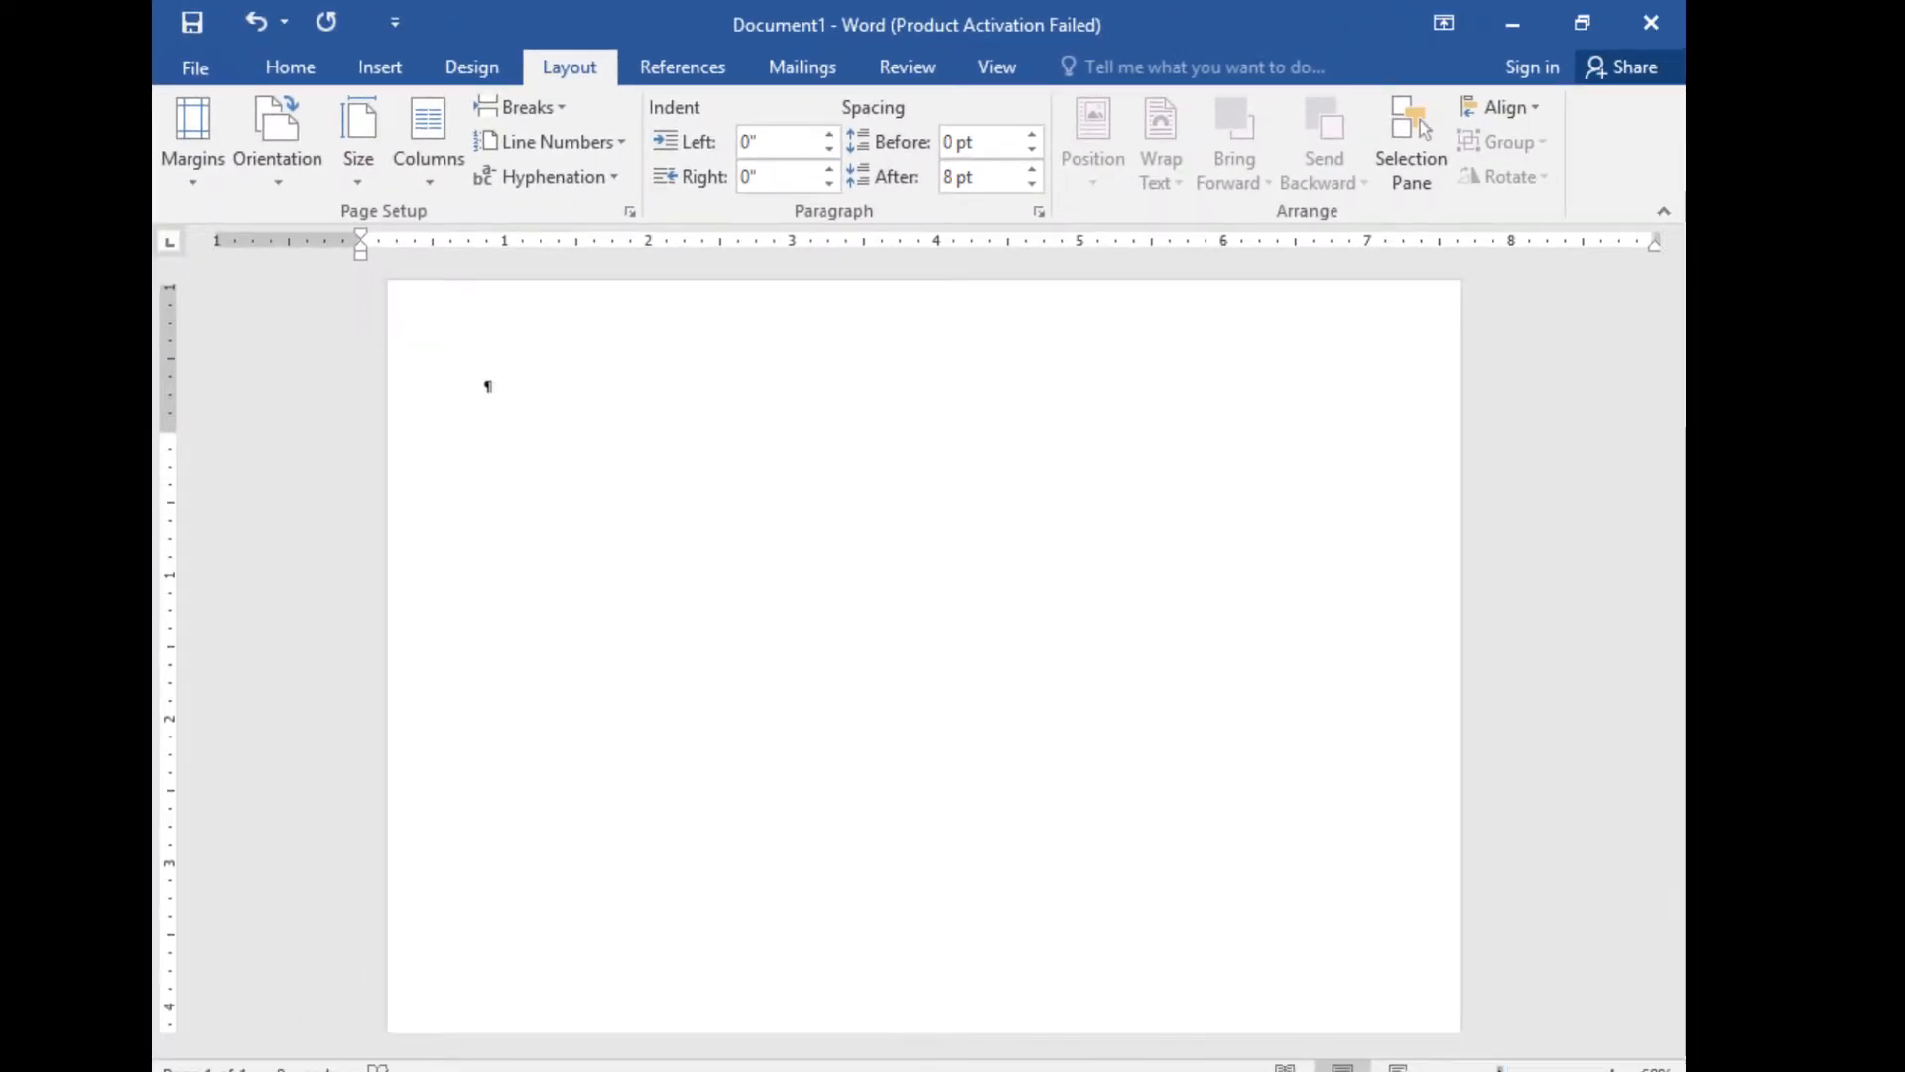
Step: Check the display settings for the ruler and the paragraph formatting marks
{"action": "left_click", "coordinate": [993, 70]}
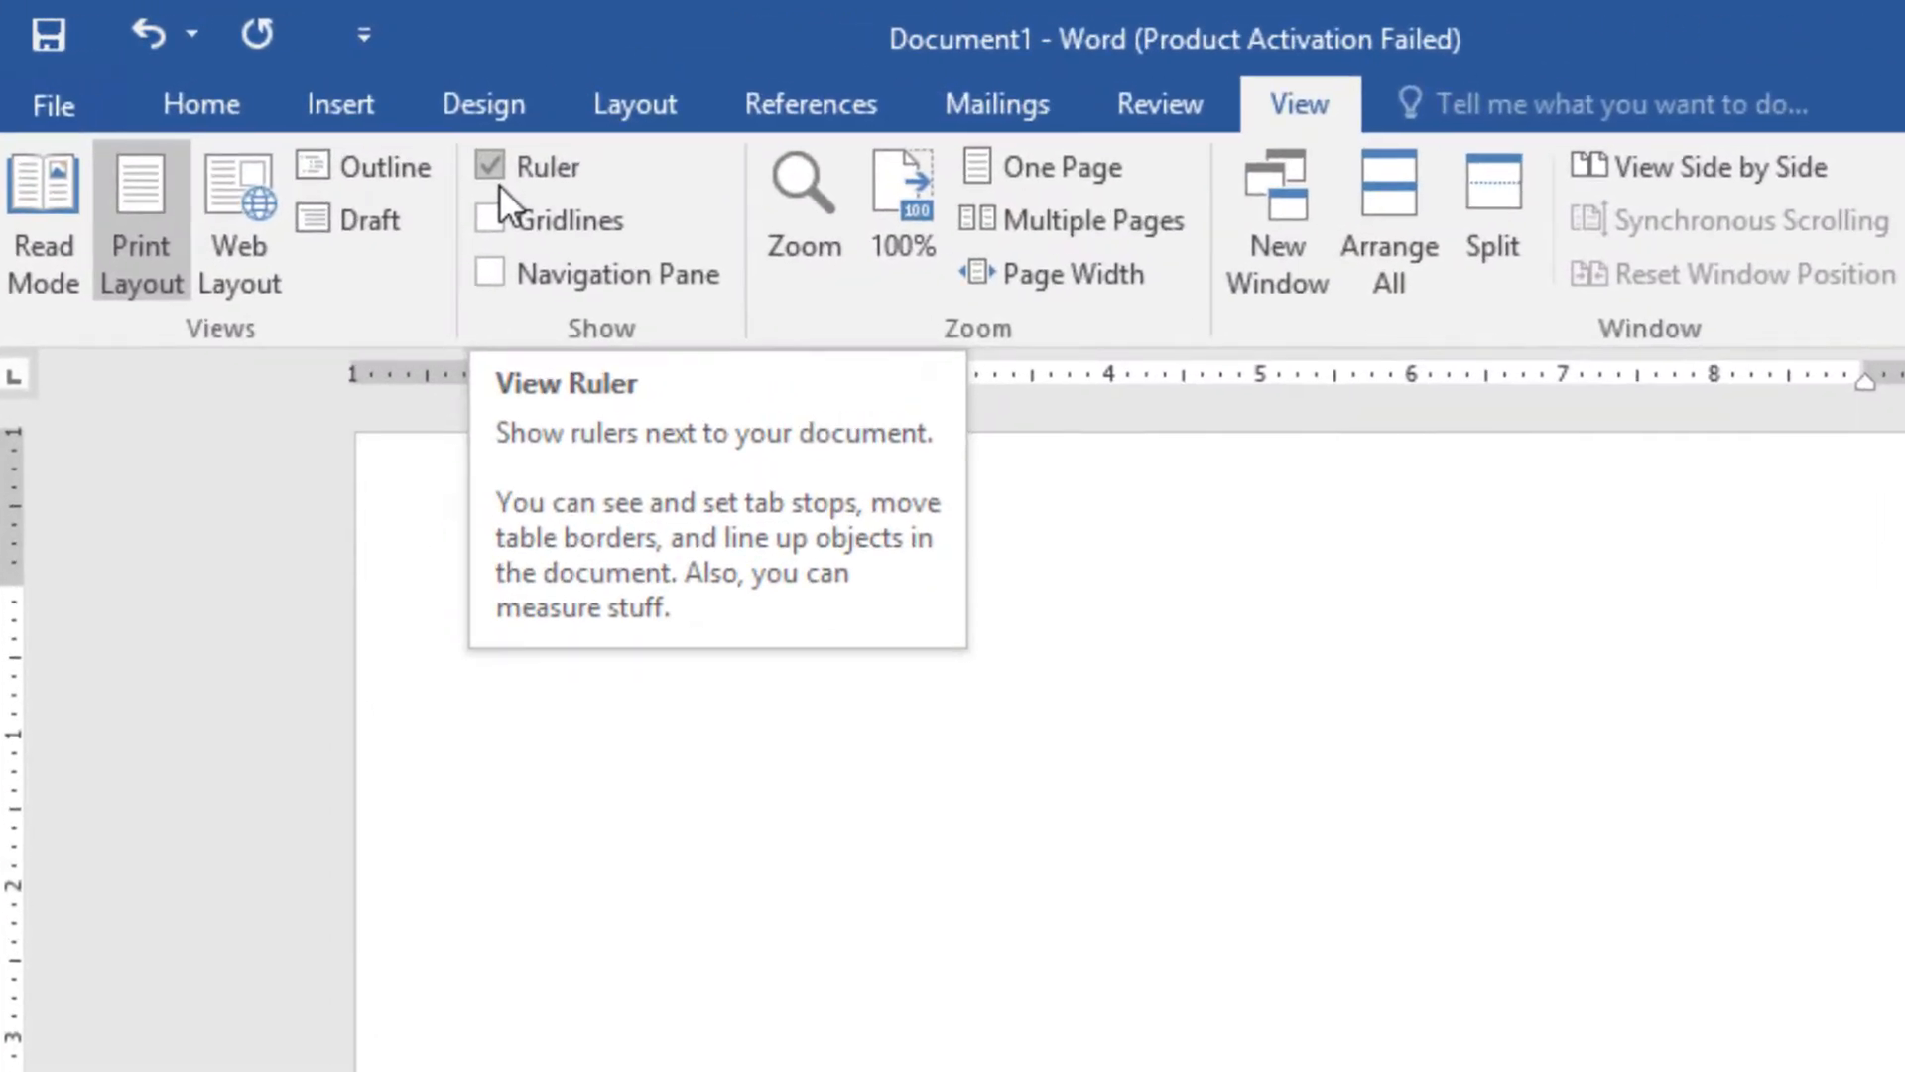
{"action": "left_click", "coordinate": [193, 100]}
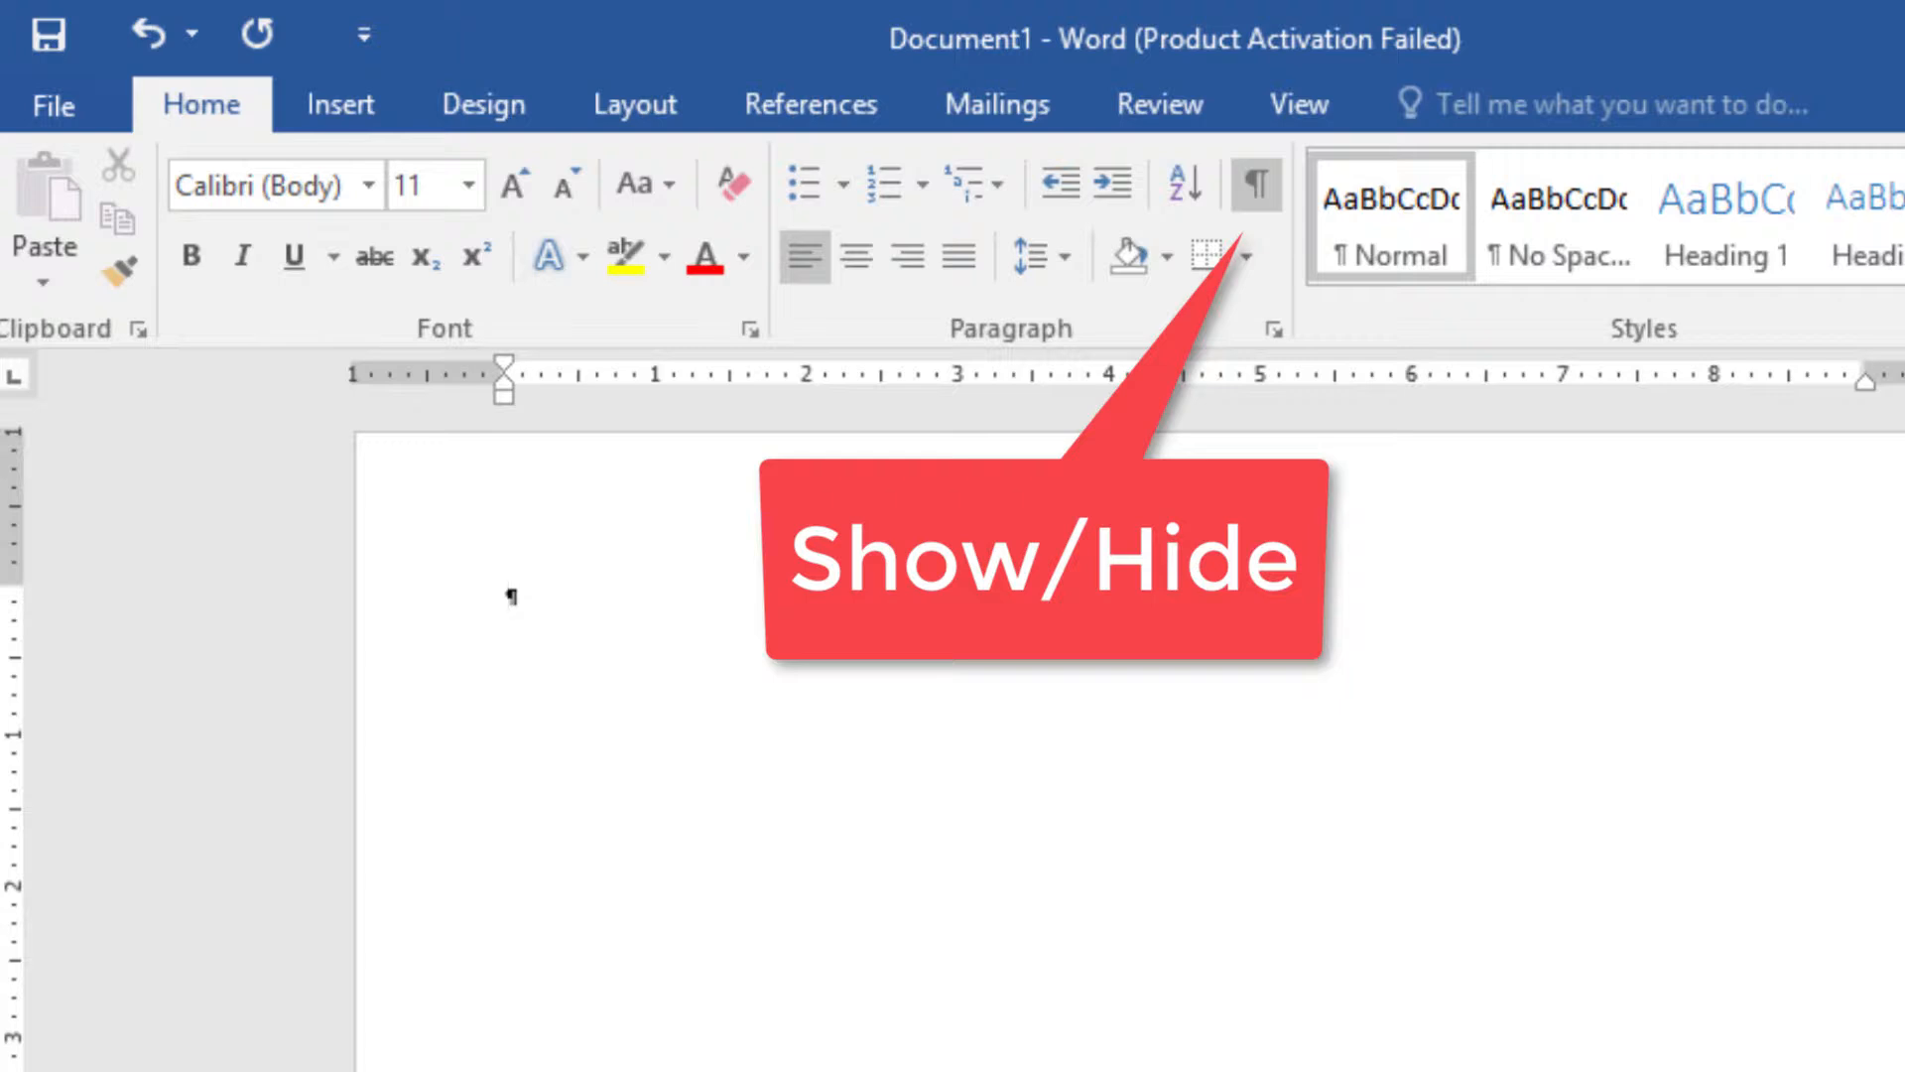
{"action": "scroll", "coordinate": [1091, 755], "scroll_direction": "down", "scroll_amount": 2}
{"action": "scroll", "coordinate": [1092, 754], "scroll_direction": "up", "scroll_amount": 3}
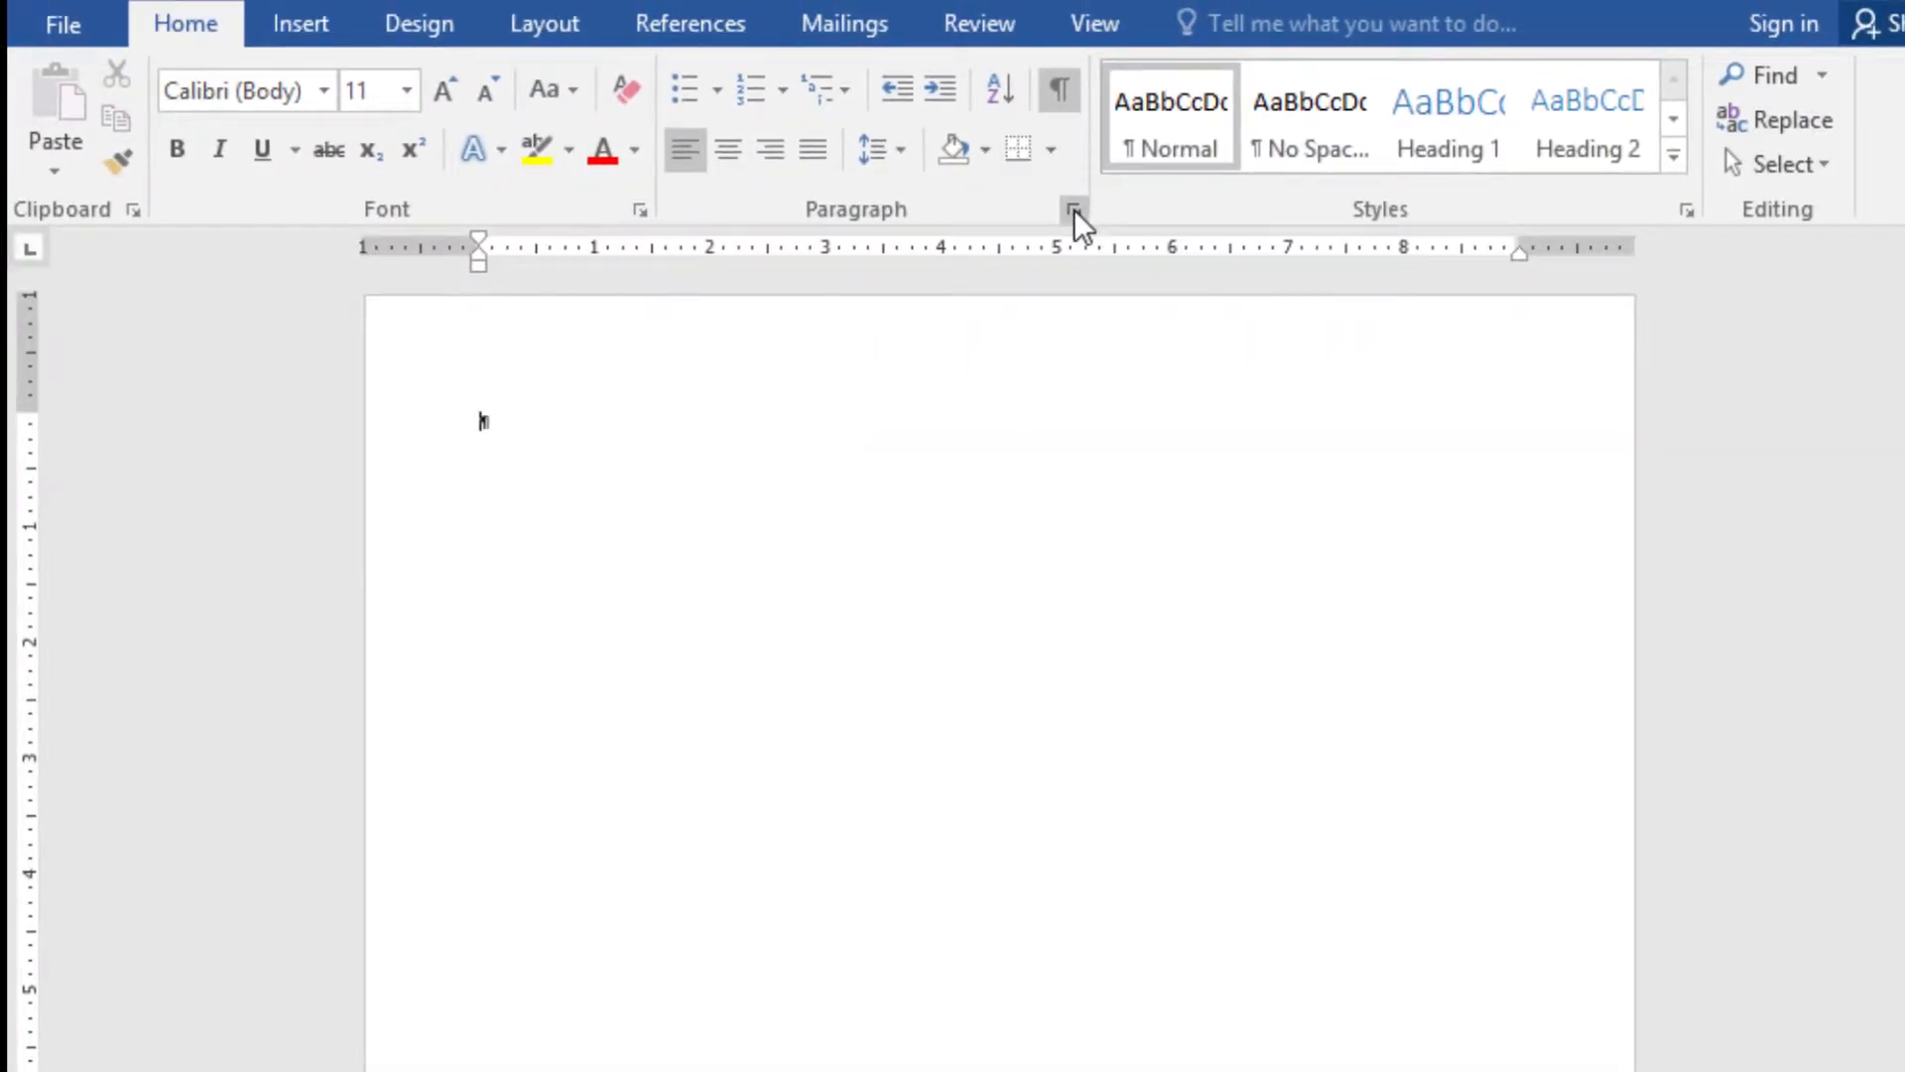
Step: Set the spacing after the paragraph to 0 pt in the line spacing options
{"action": "left_click", "coordinate": [903, 142]}
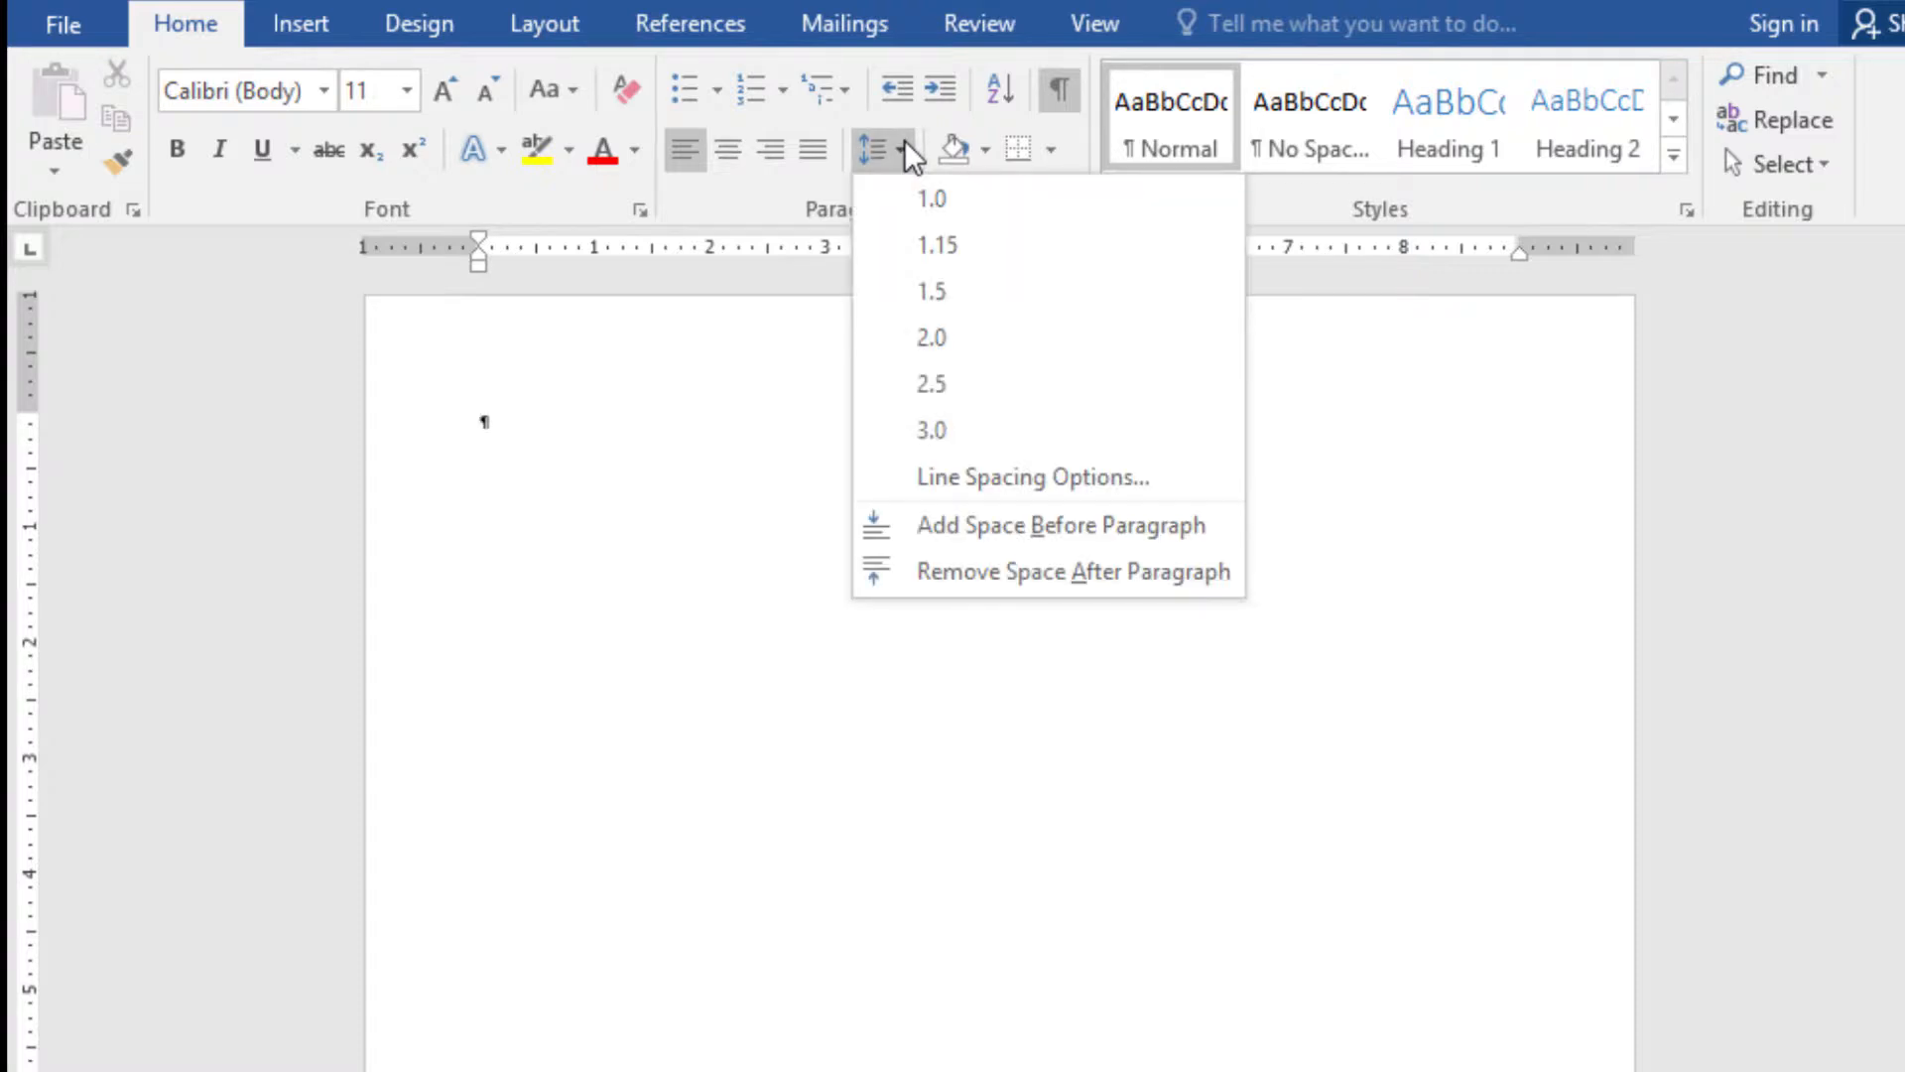
{"action": "left_click", "coordinate": [961, 474]}
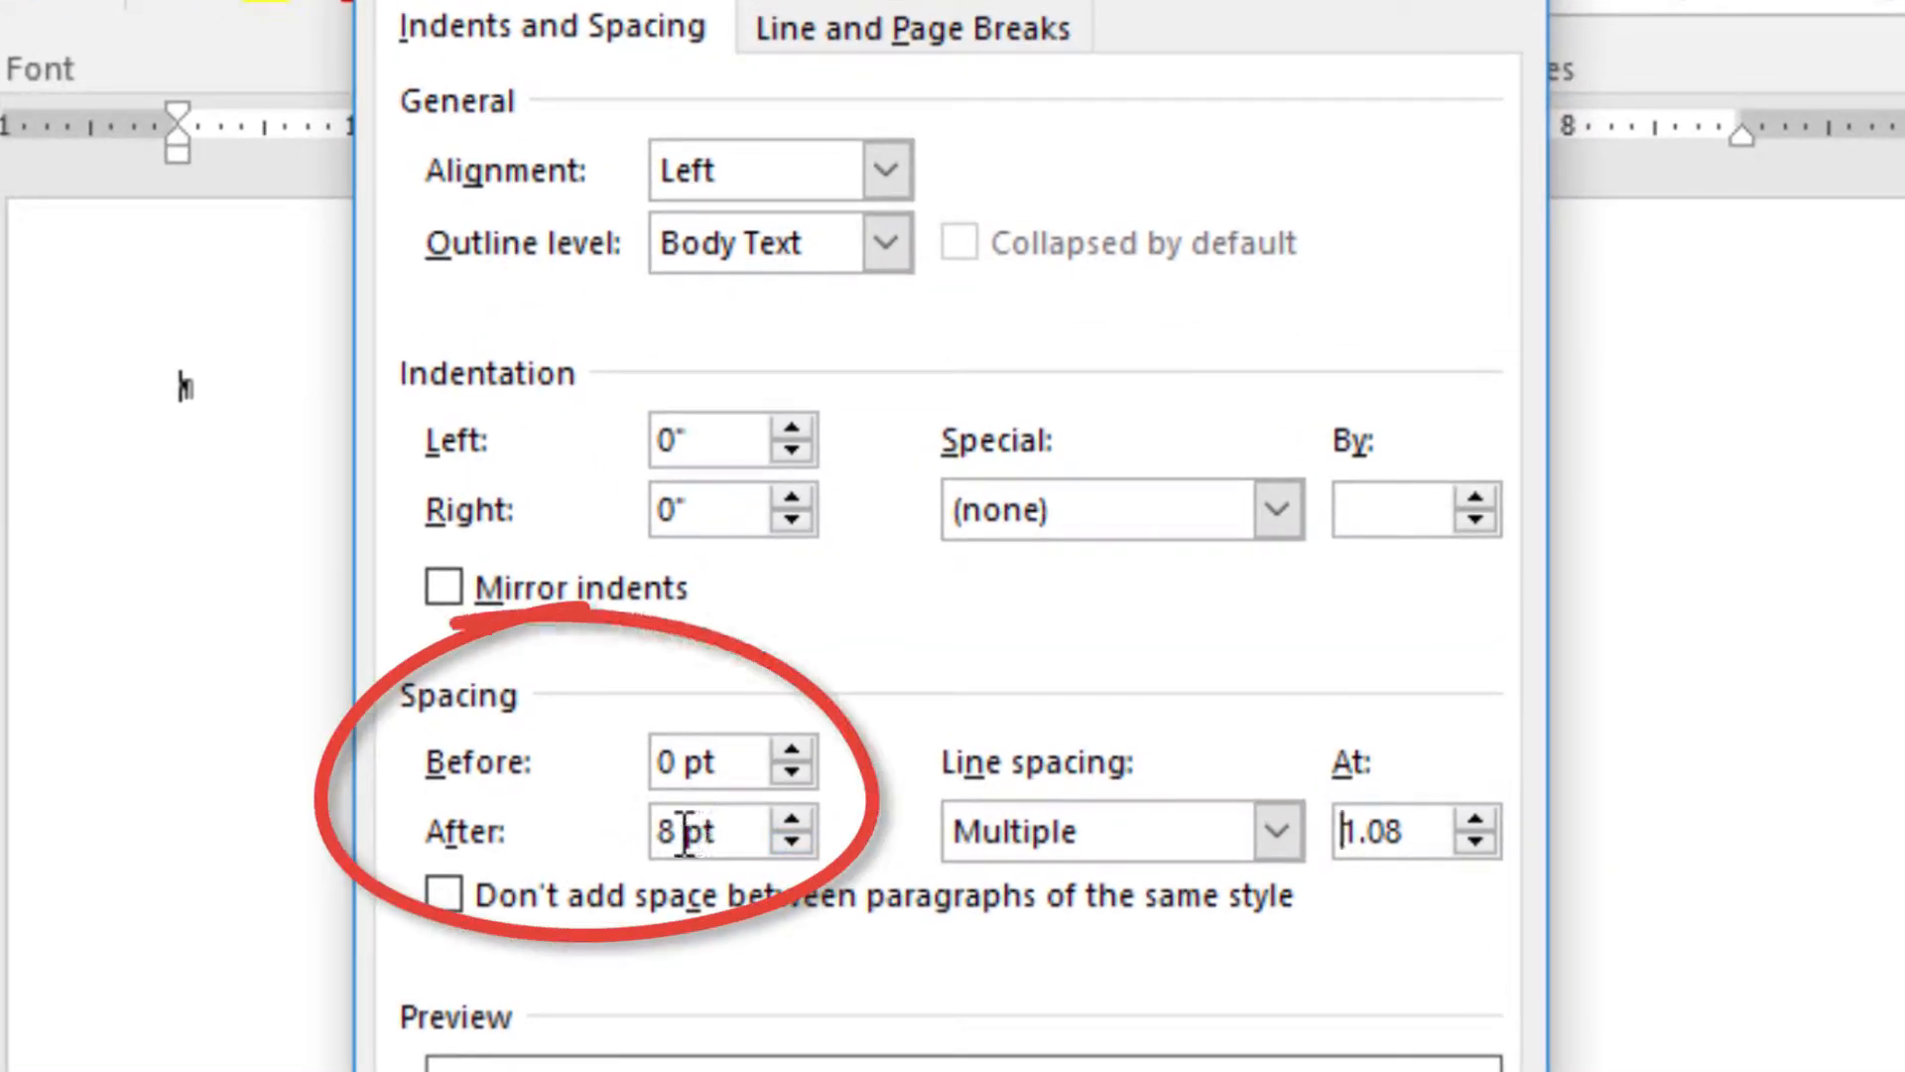
{"action": "left_click", "coordinate": [791, 840]}
{"action": "left_click", "coordinate": [791, 840]}
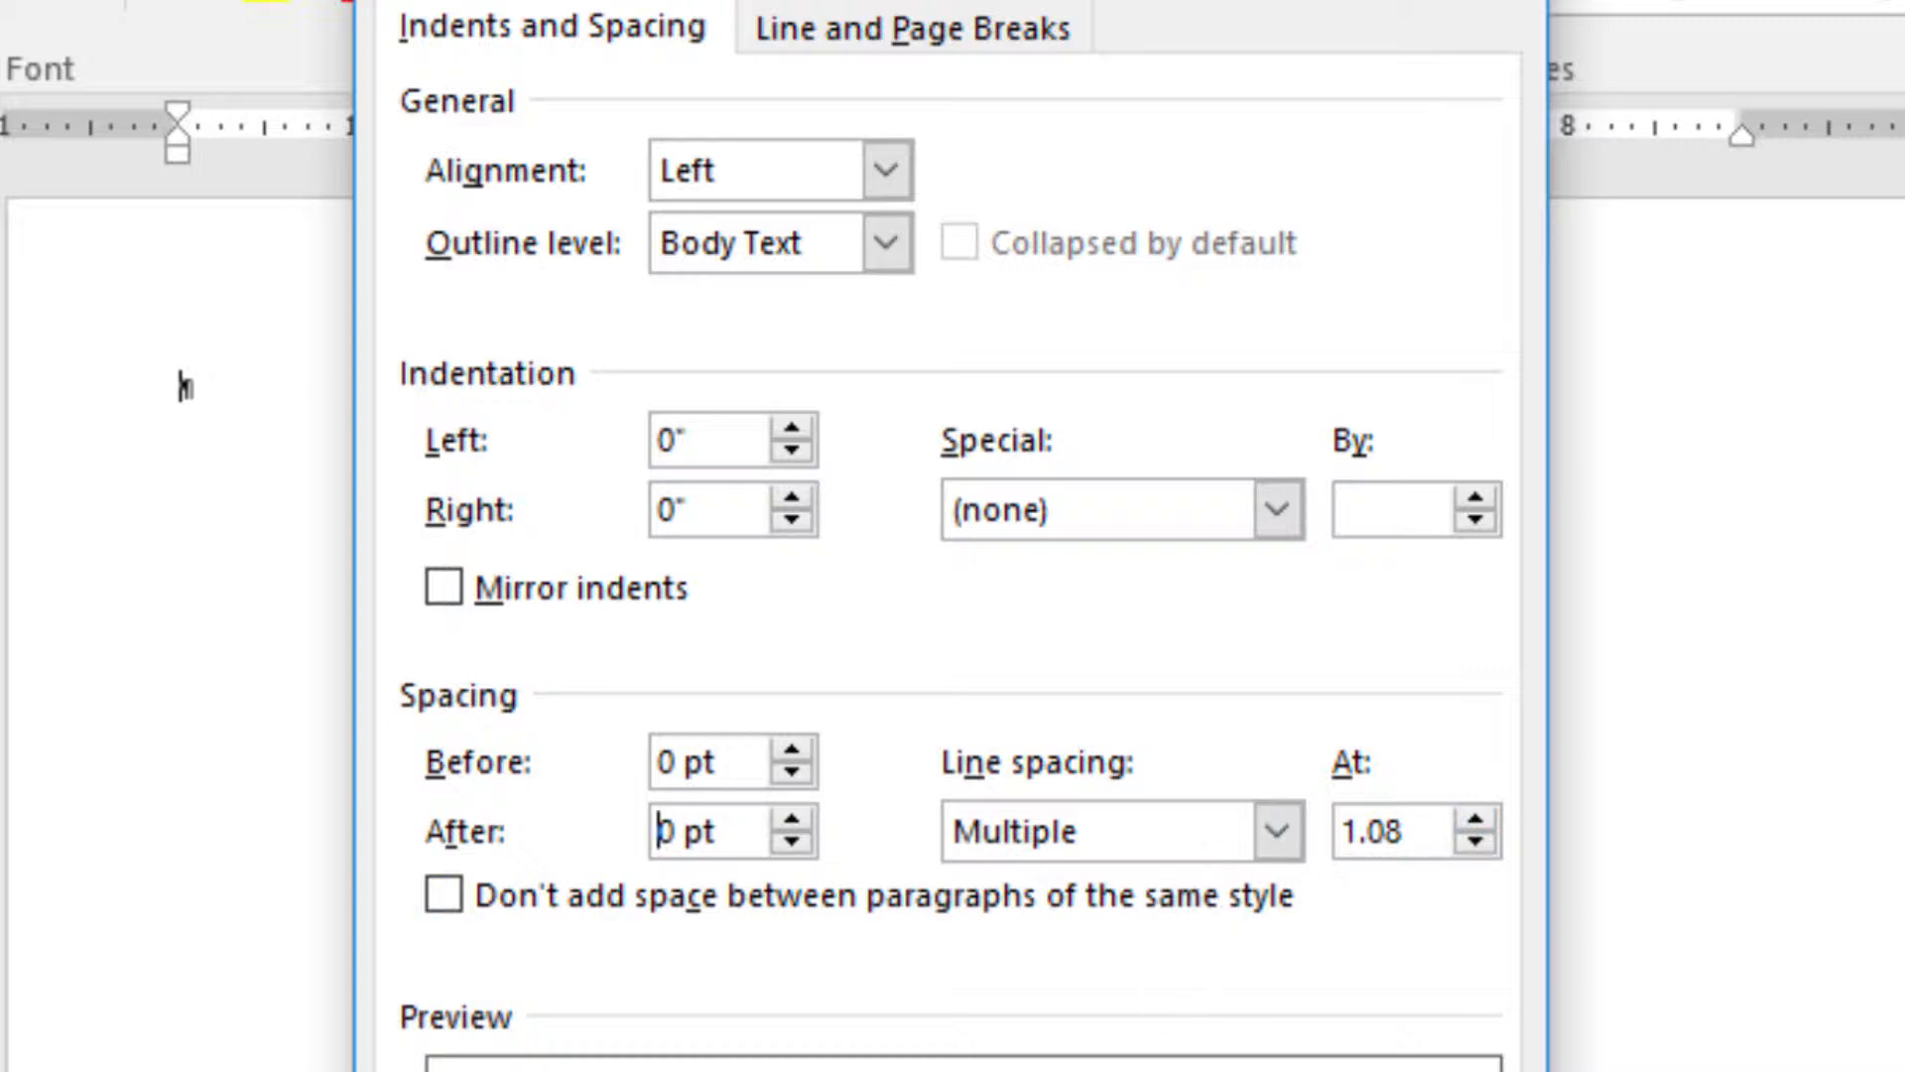
{"action": "key", "text": "Return"}
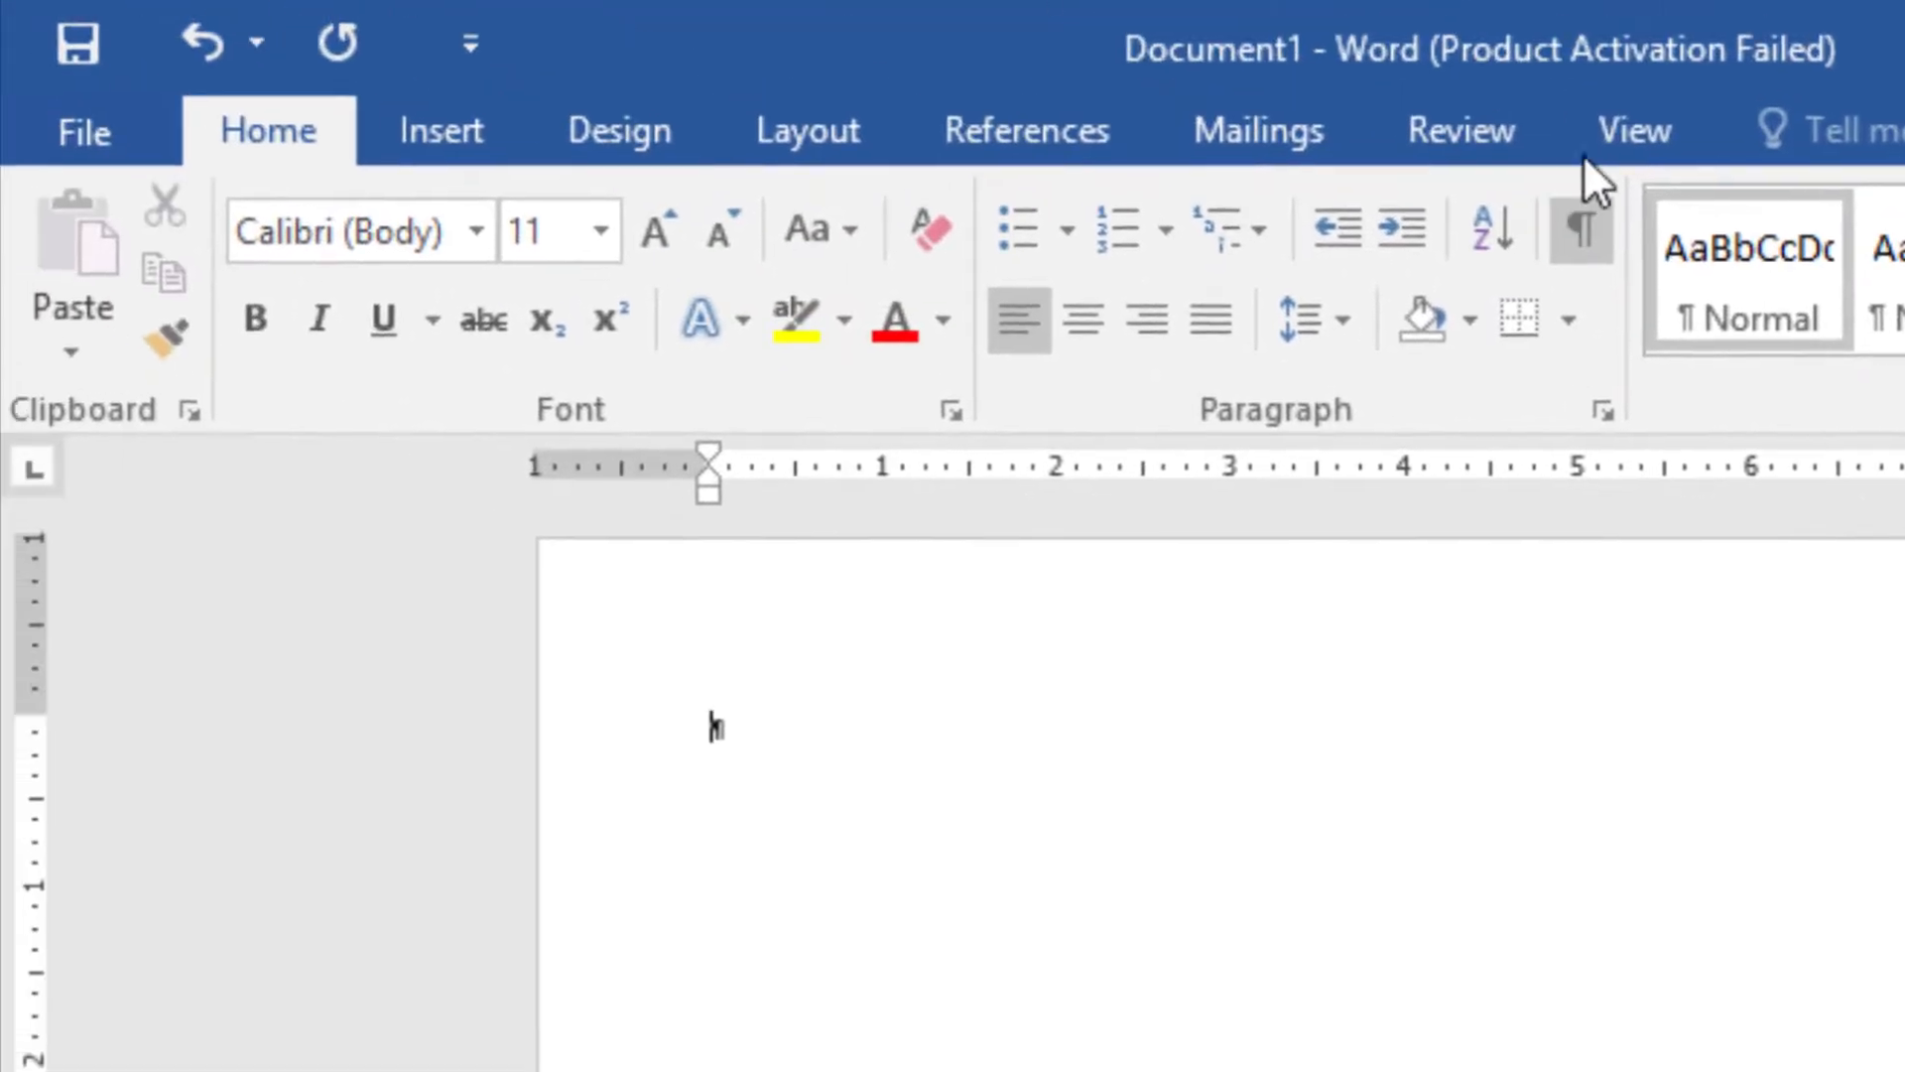
Step: Apply the Normal margin preset with 1" margins on all four sides of the page
{"action": "left_click", "coordinate": [1608, 134]}
{"action": "left_click", "coordinate": [813, 131]}
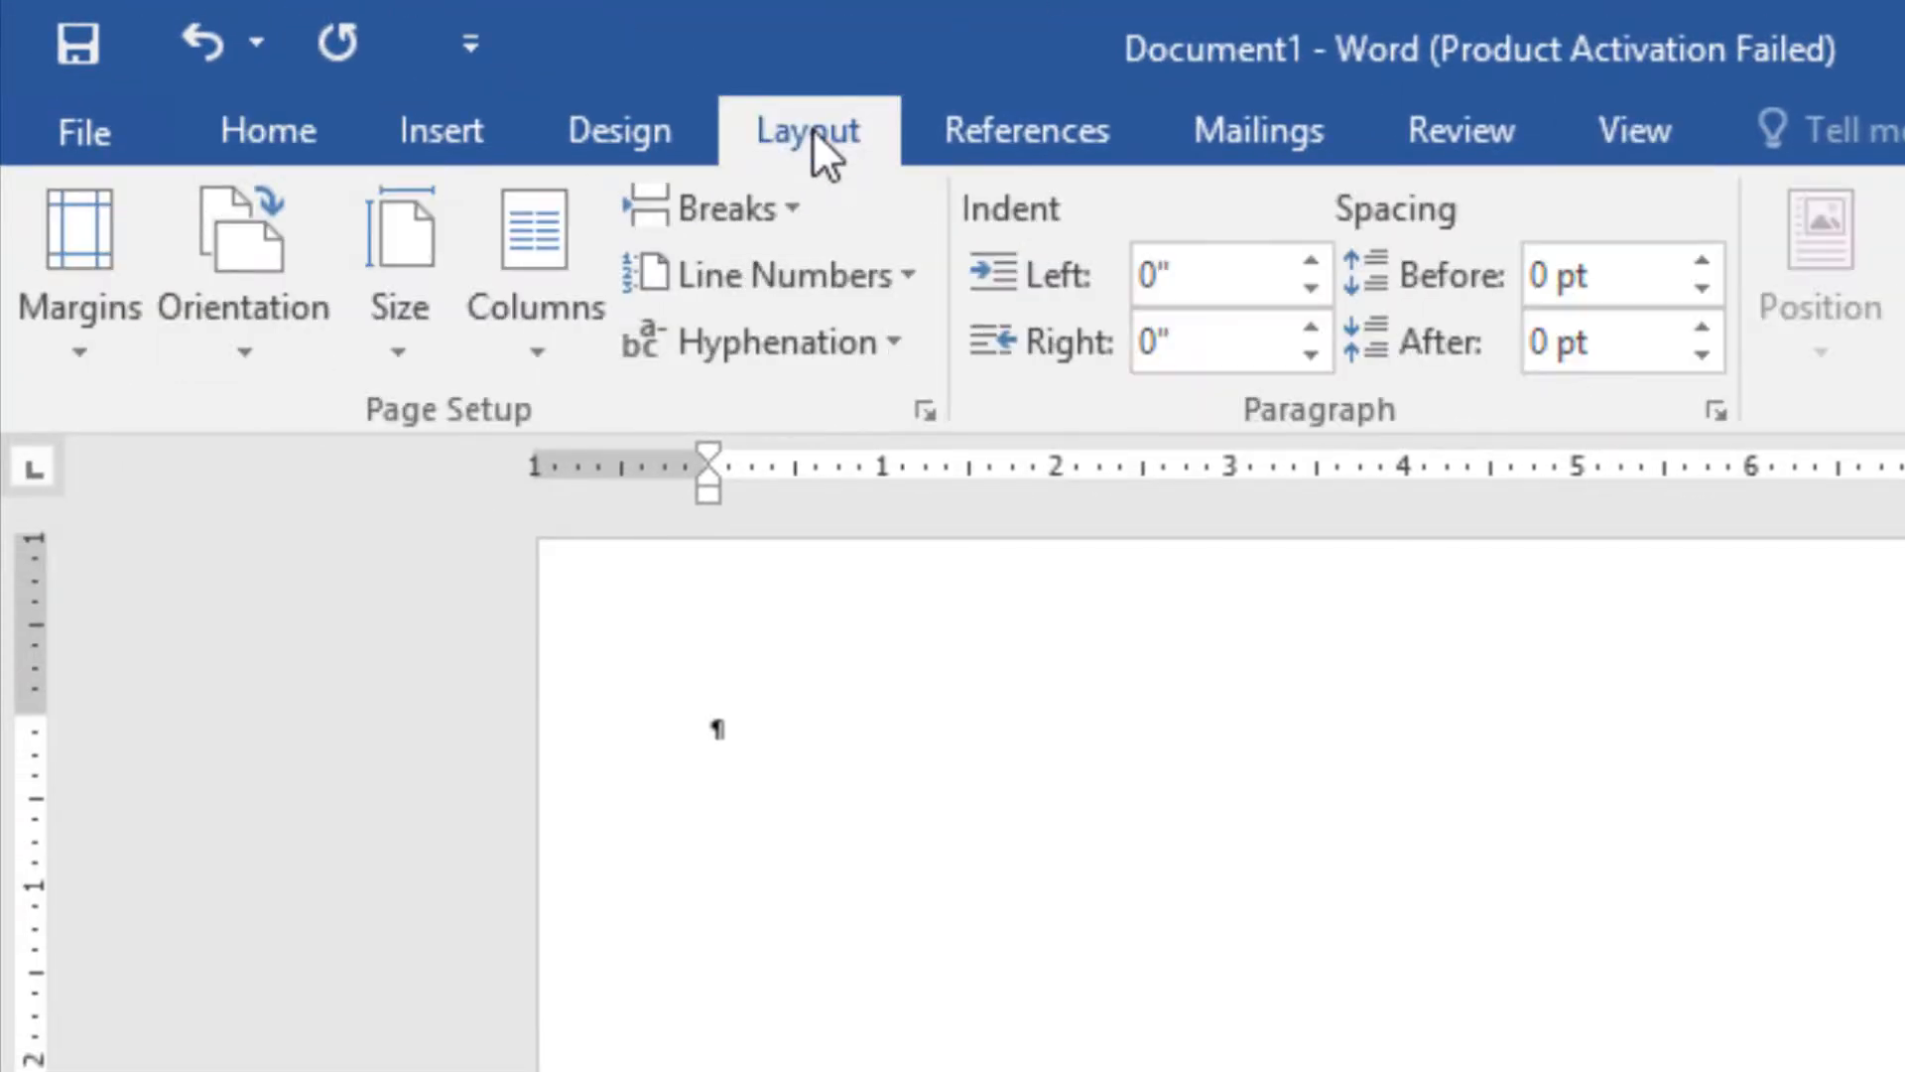
{"action": "left_click", "coordinate": [70, 306]}
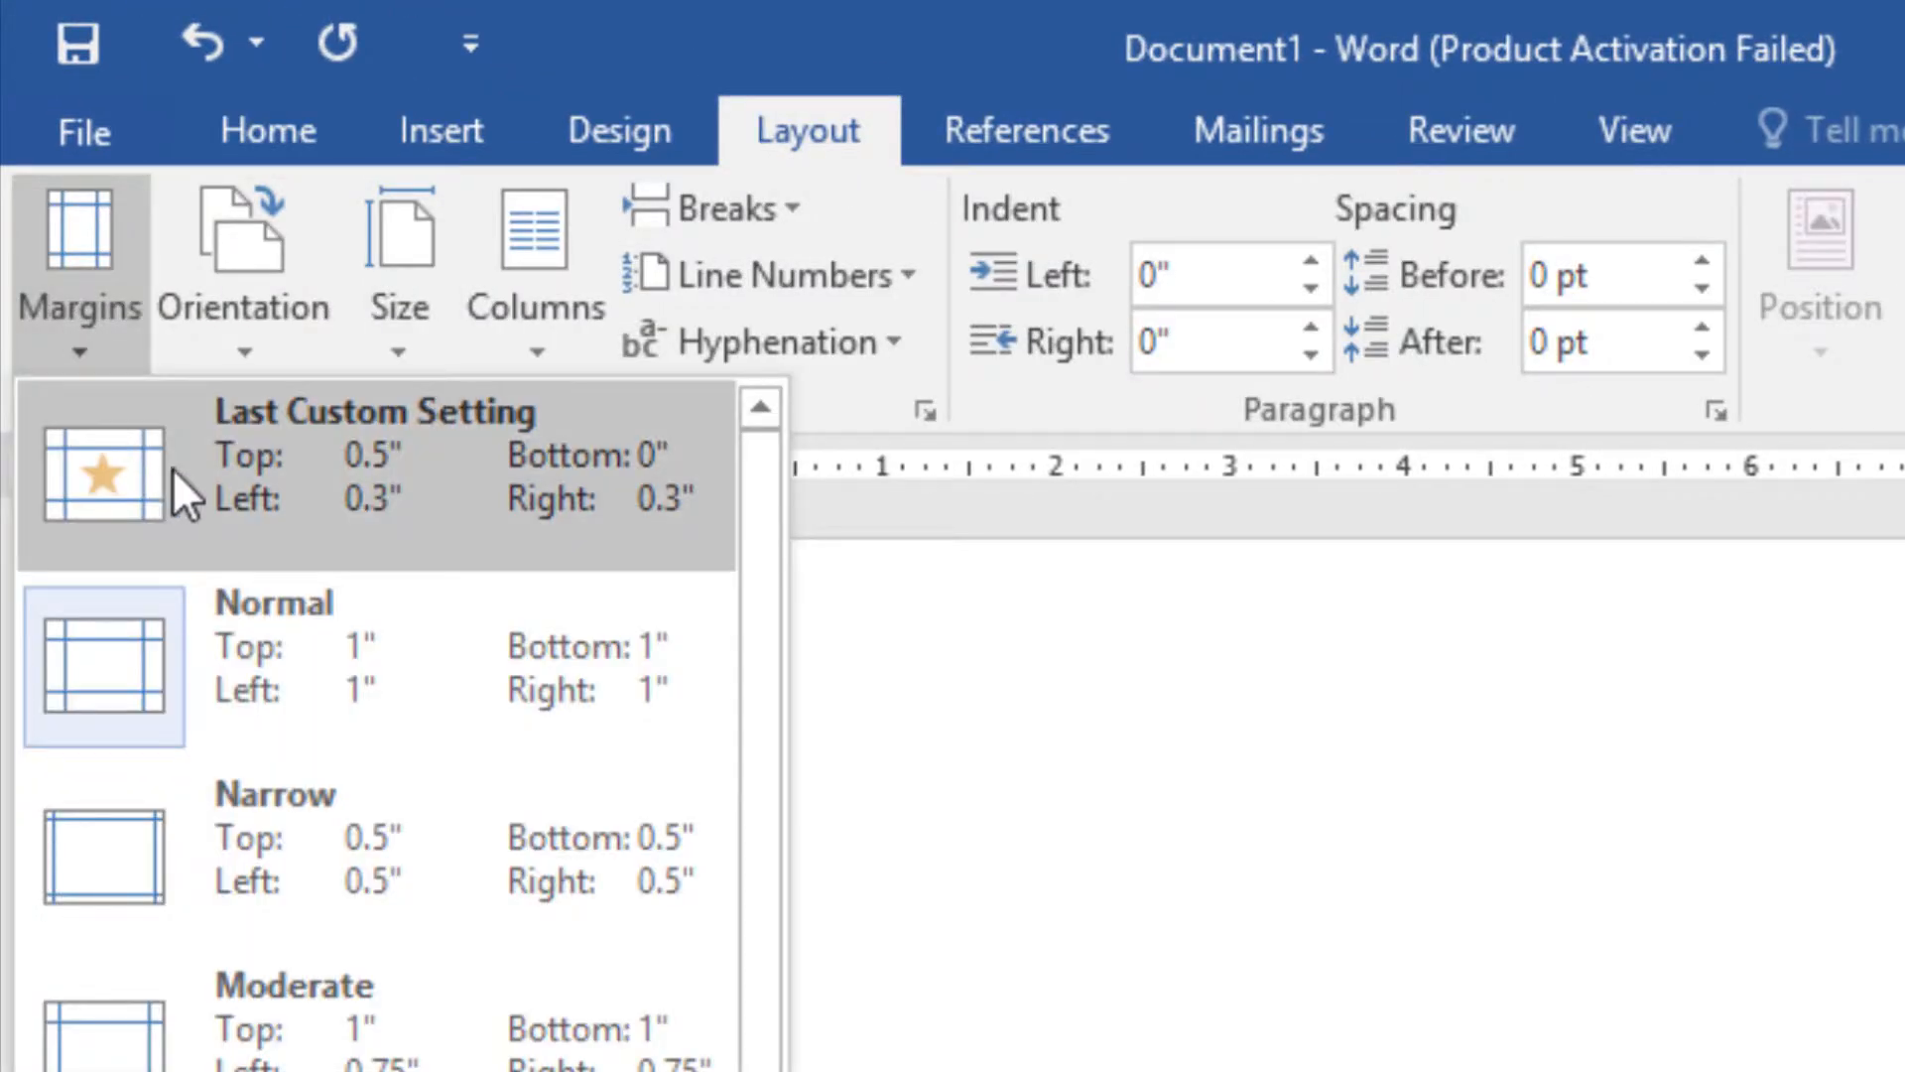
{"action": "left_click", "coordinate": [256, 676]}
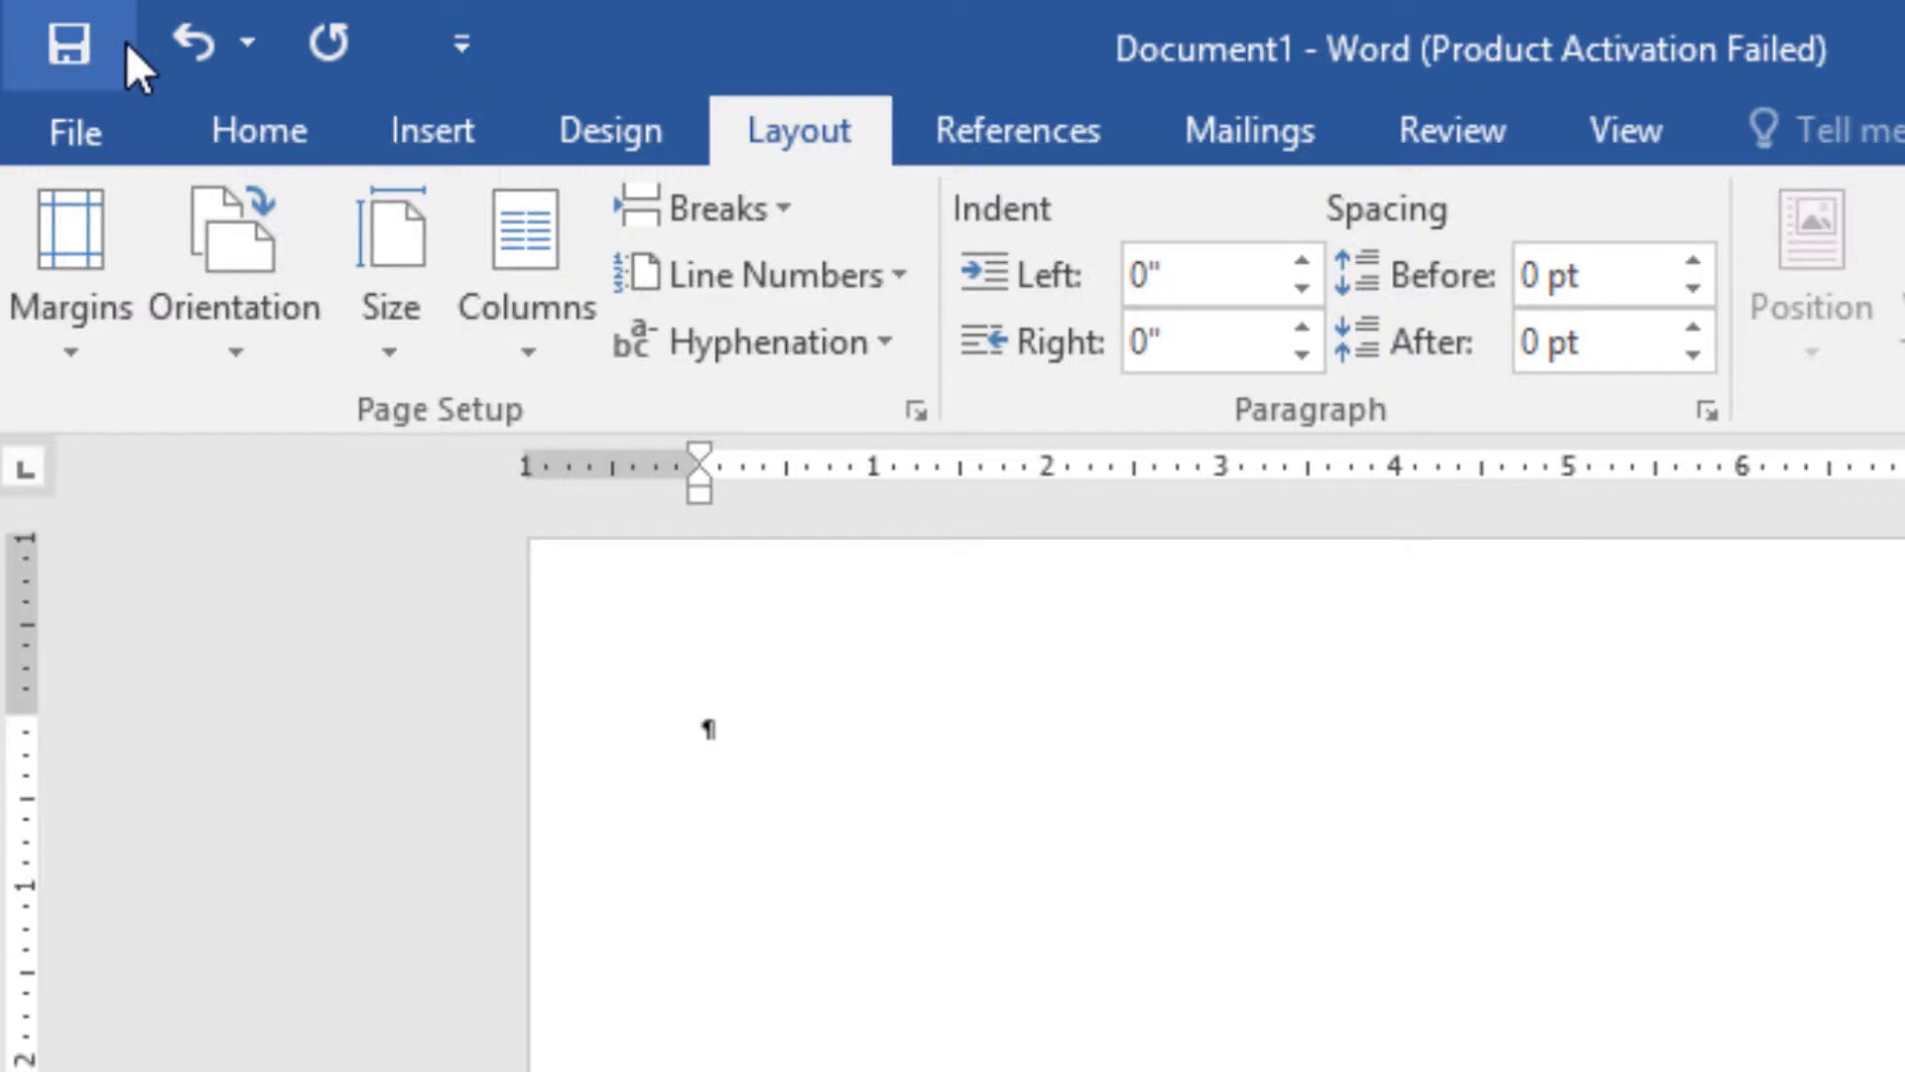
Step: Insert a table with 7 columns and 8 rows, using the automatic fixed column width
{"action": "left_click", "coordinate": [470, 127]}
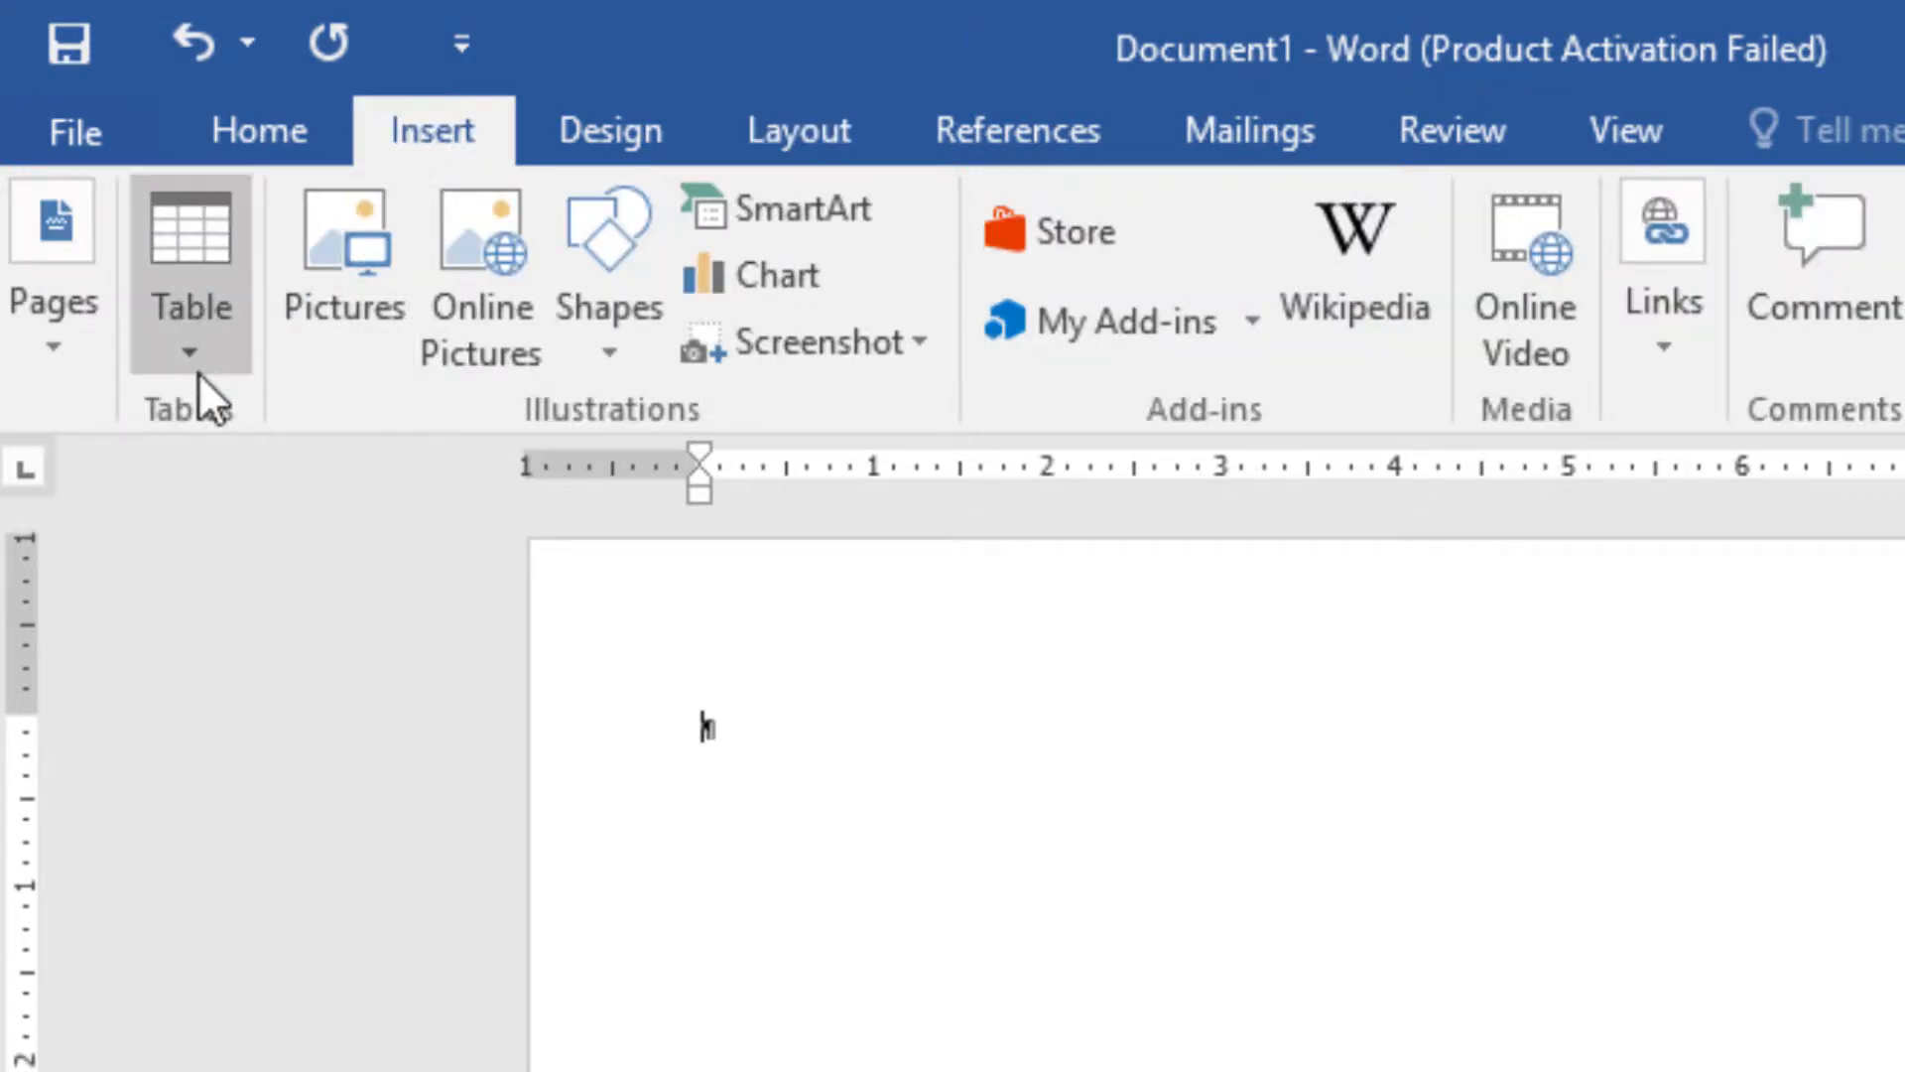
{"action": "left_click", "coordinate": [181, 348]}
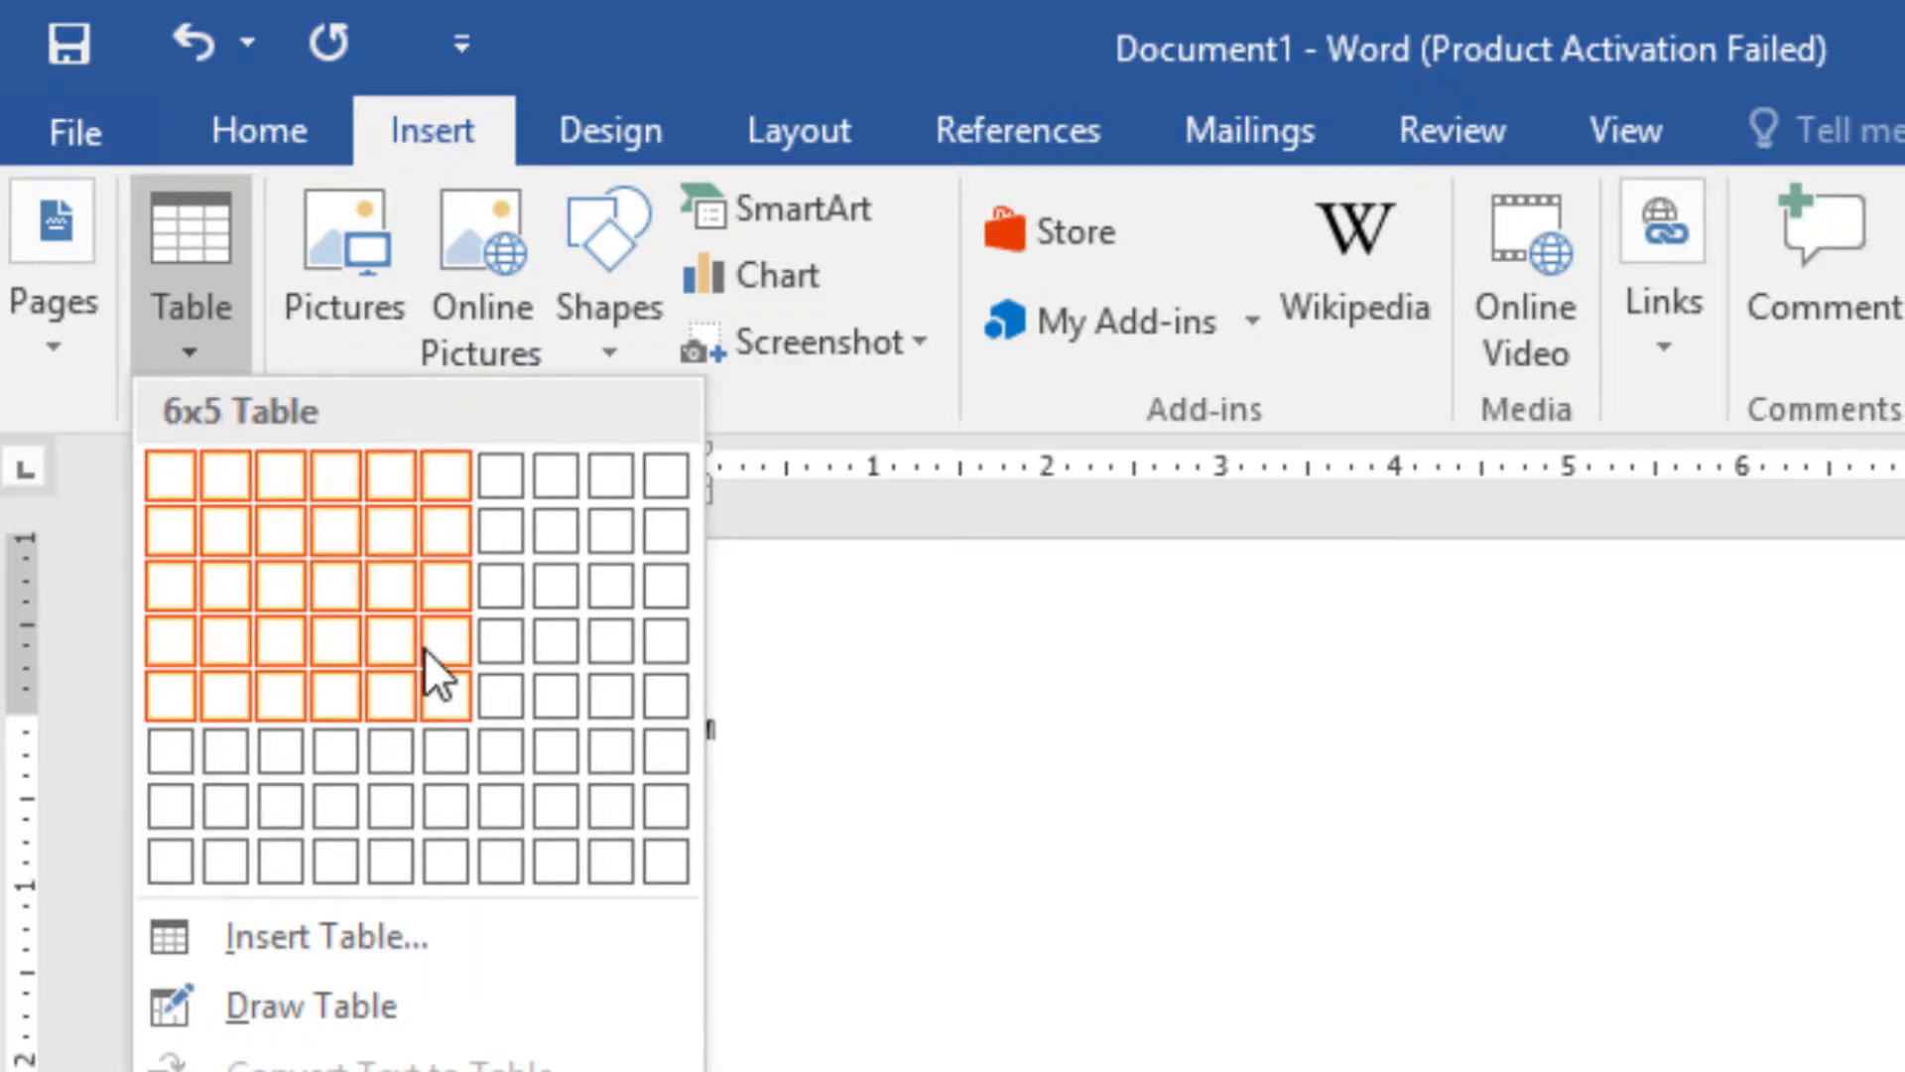
{"action": "left_click", "coordinate": [351, 933]}
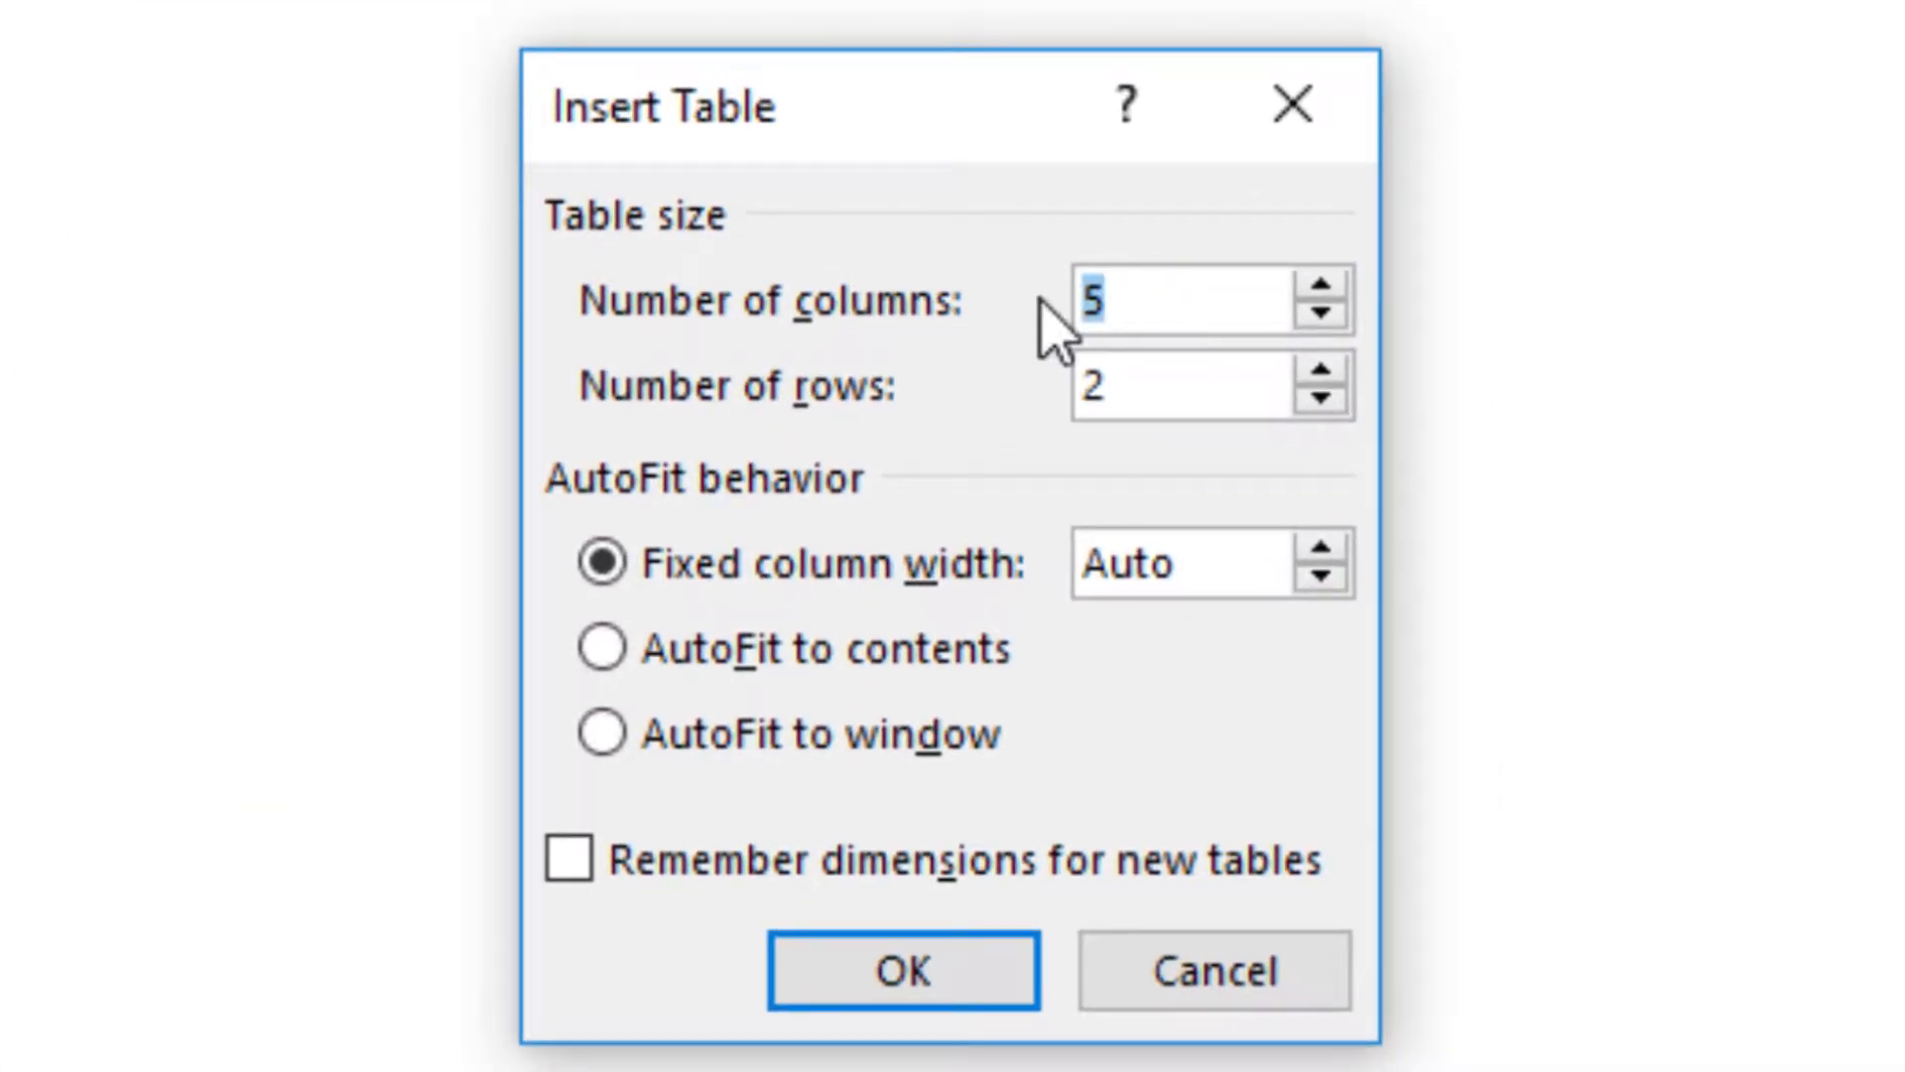
{"action": "type", "text": "7"}
{"action": "key", "text": "Tab"}
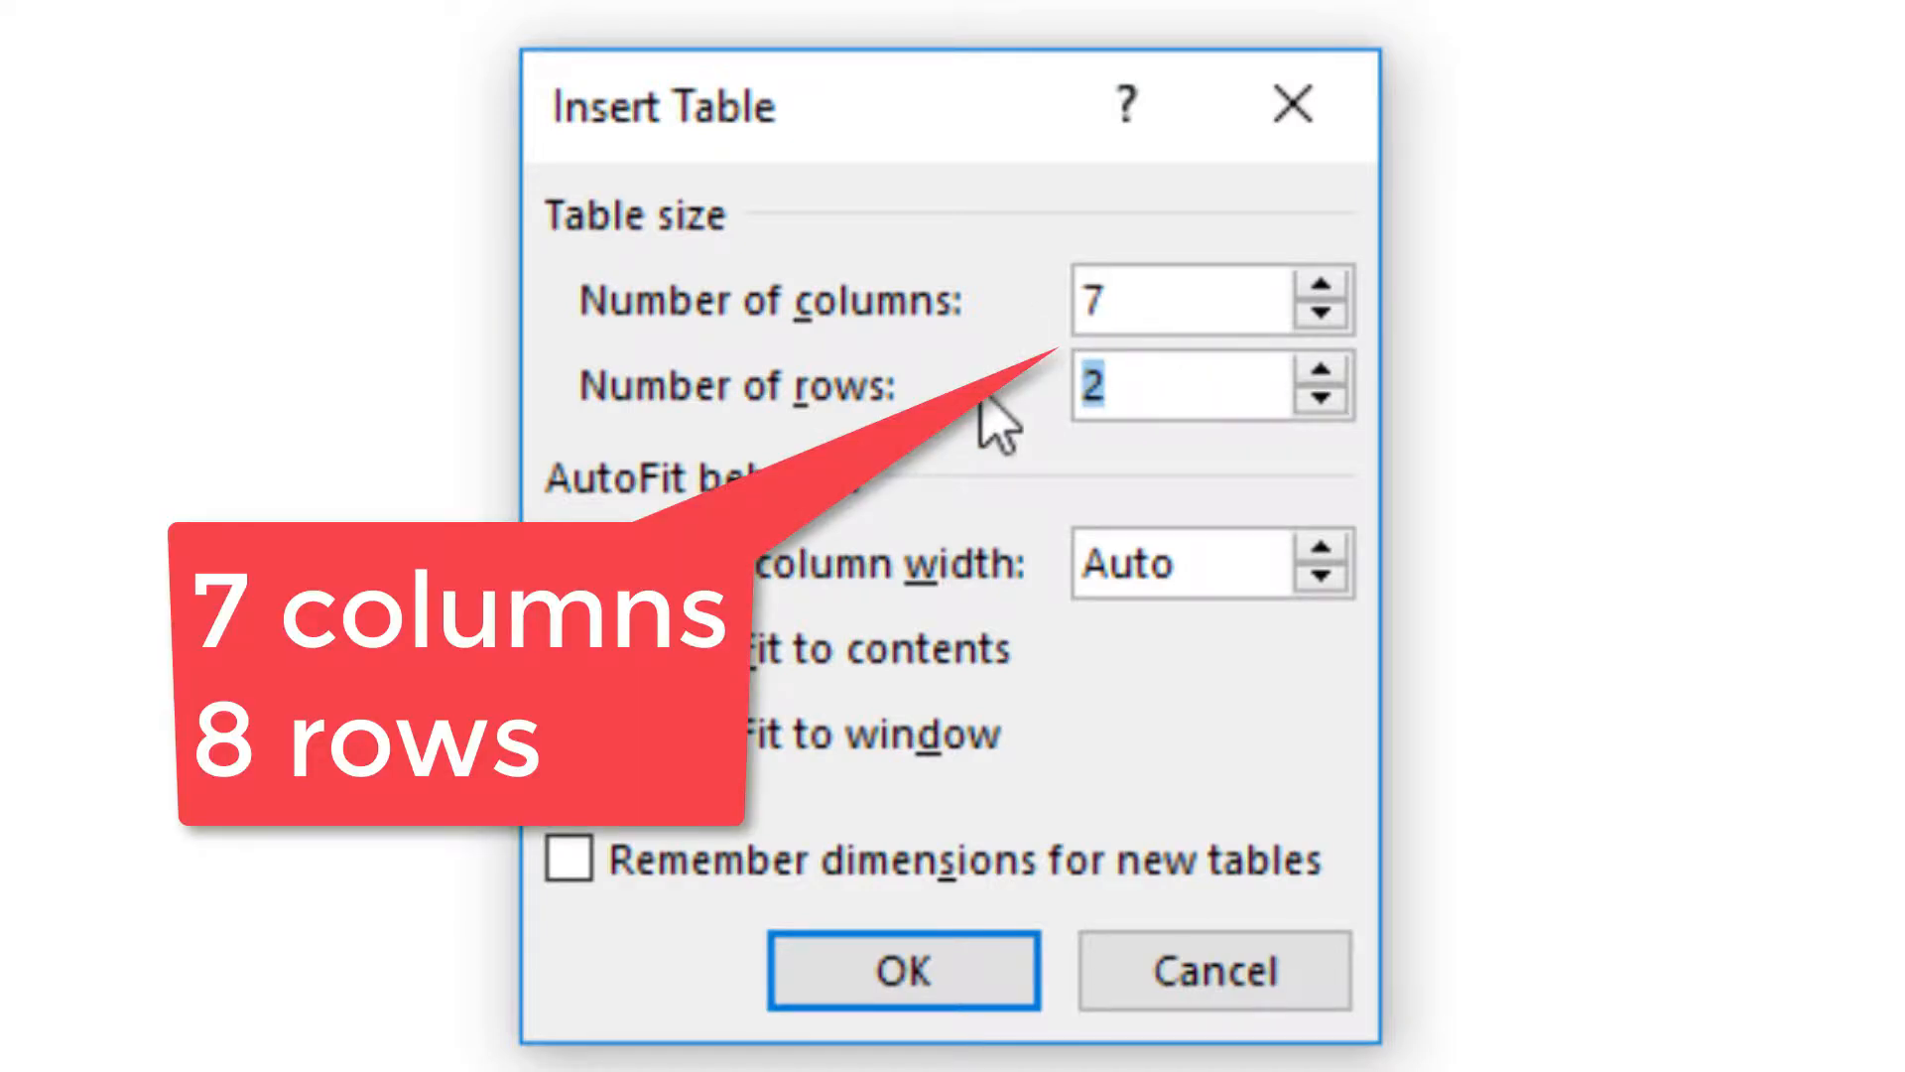
{"action": "type", "text": "8"}
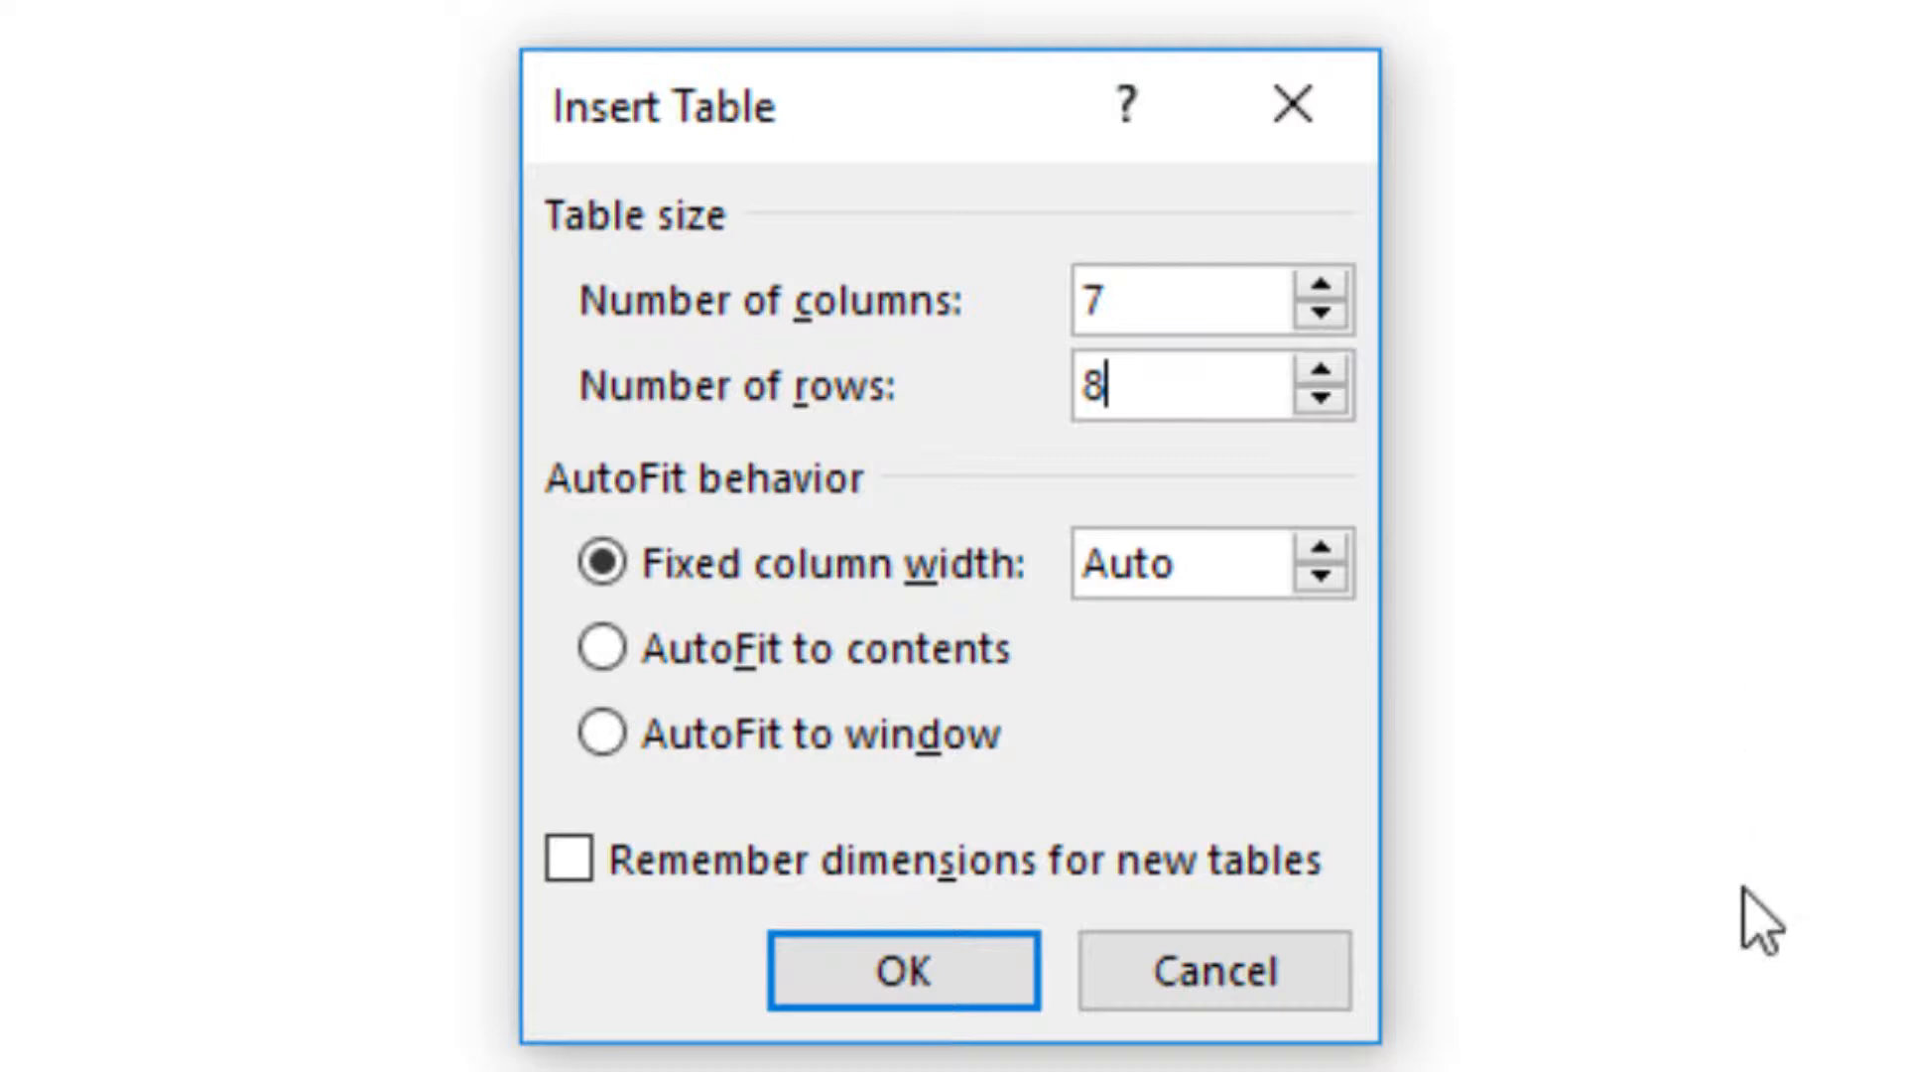
{"action": "left_click", "coordinate": [898, 963]}
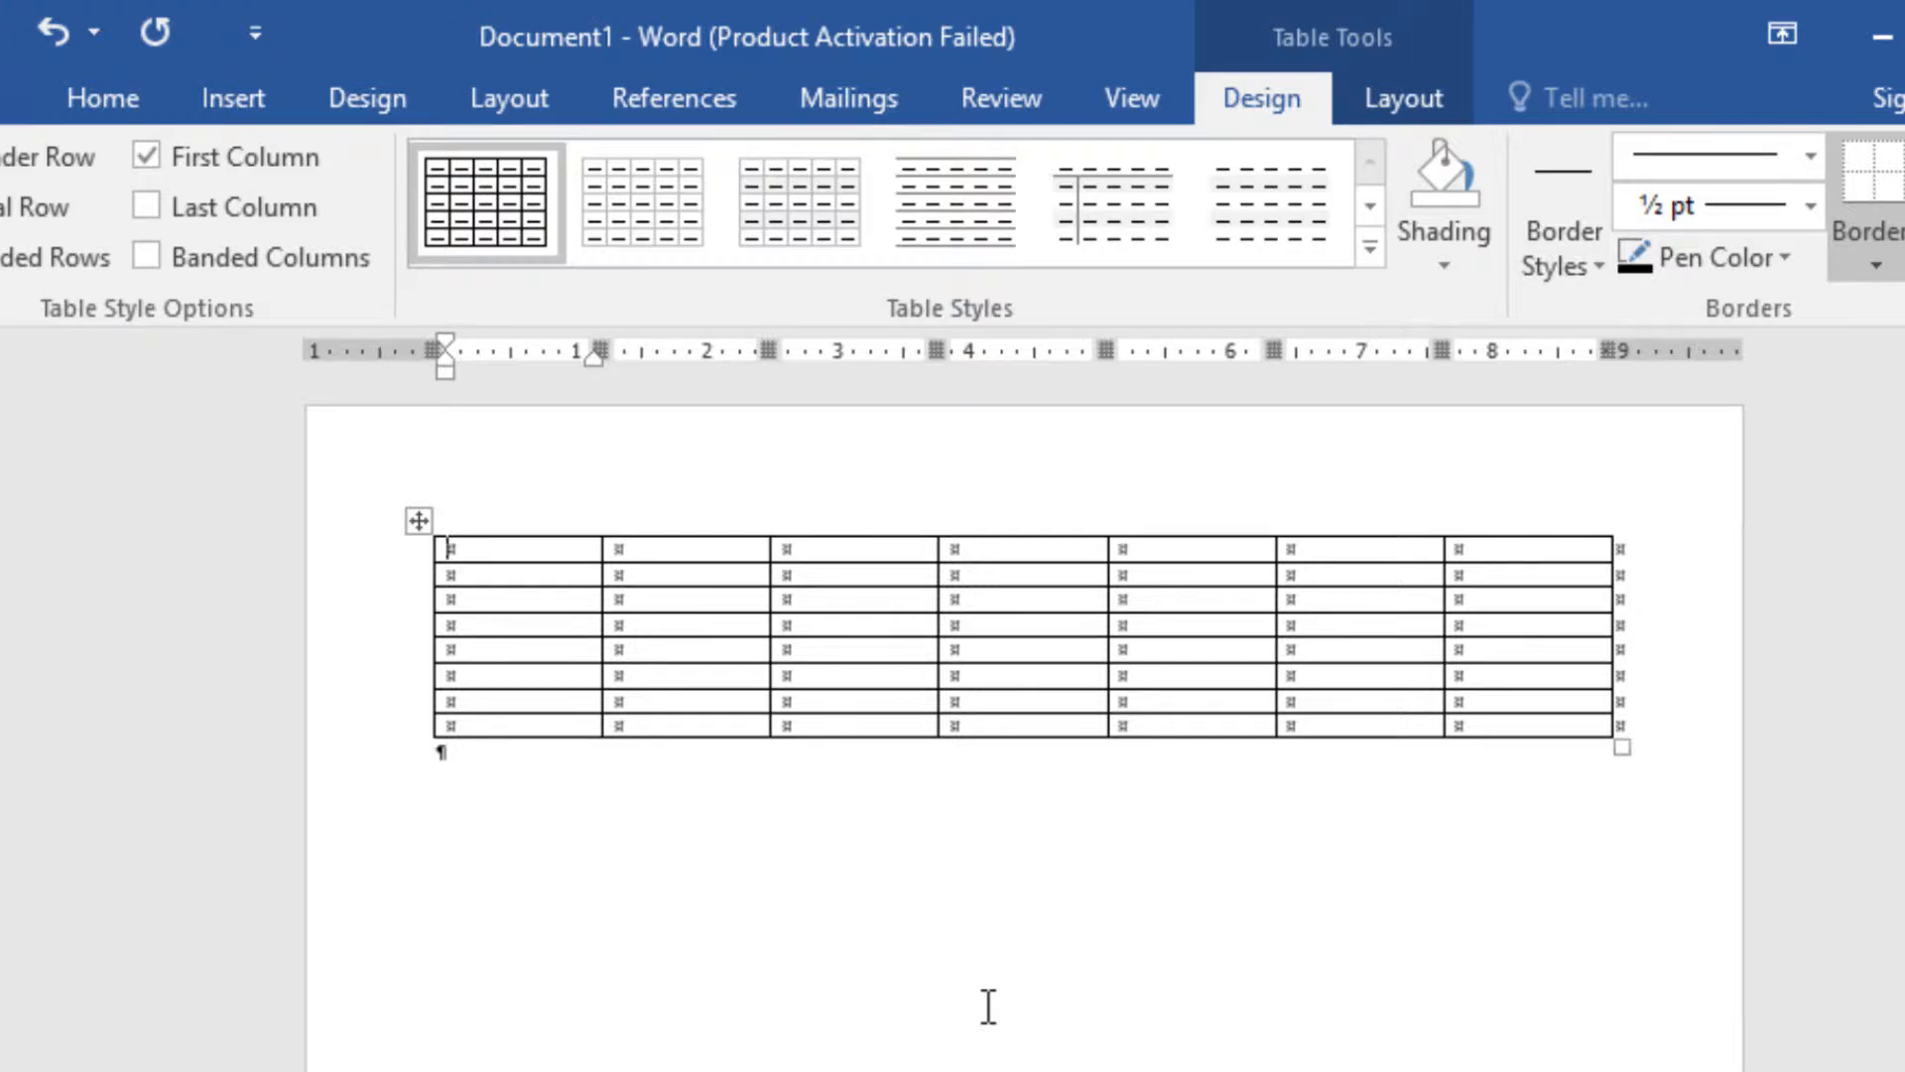
Step: Set the height of the table's top two rows to 0.25"
{"action": "key", "text": "alt+Tab"}
{"action": "scroll", "coordinate": [1024, 637], "scroll_direction": "up", "scroll_amount": 5}
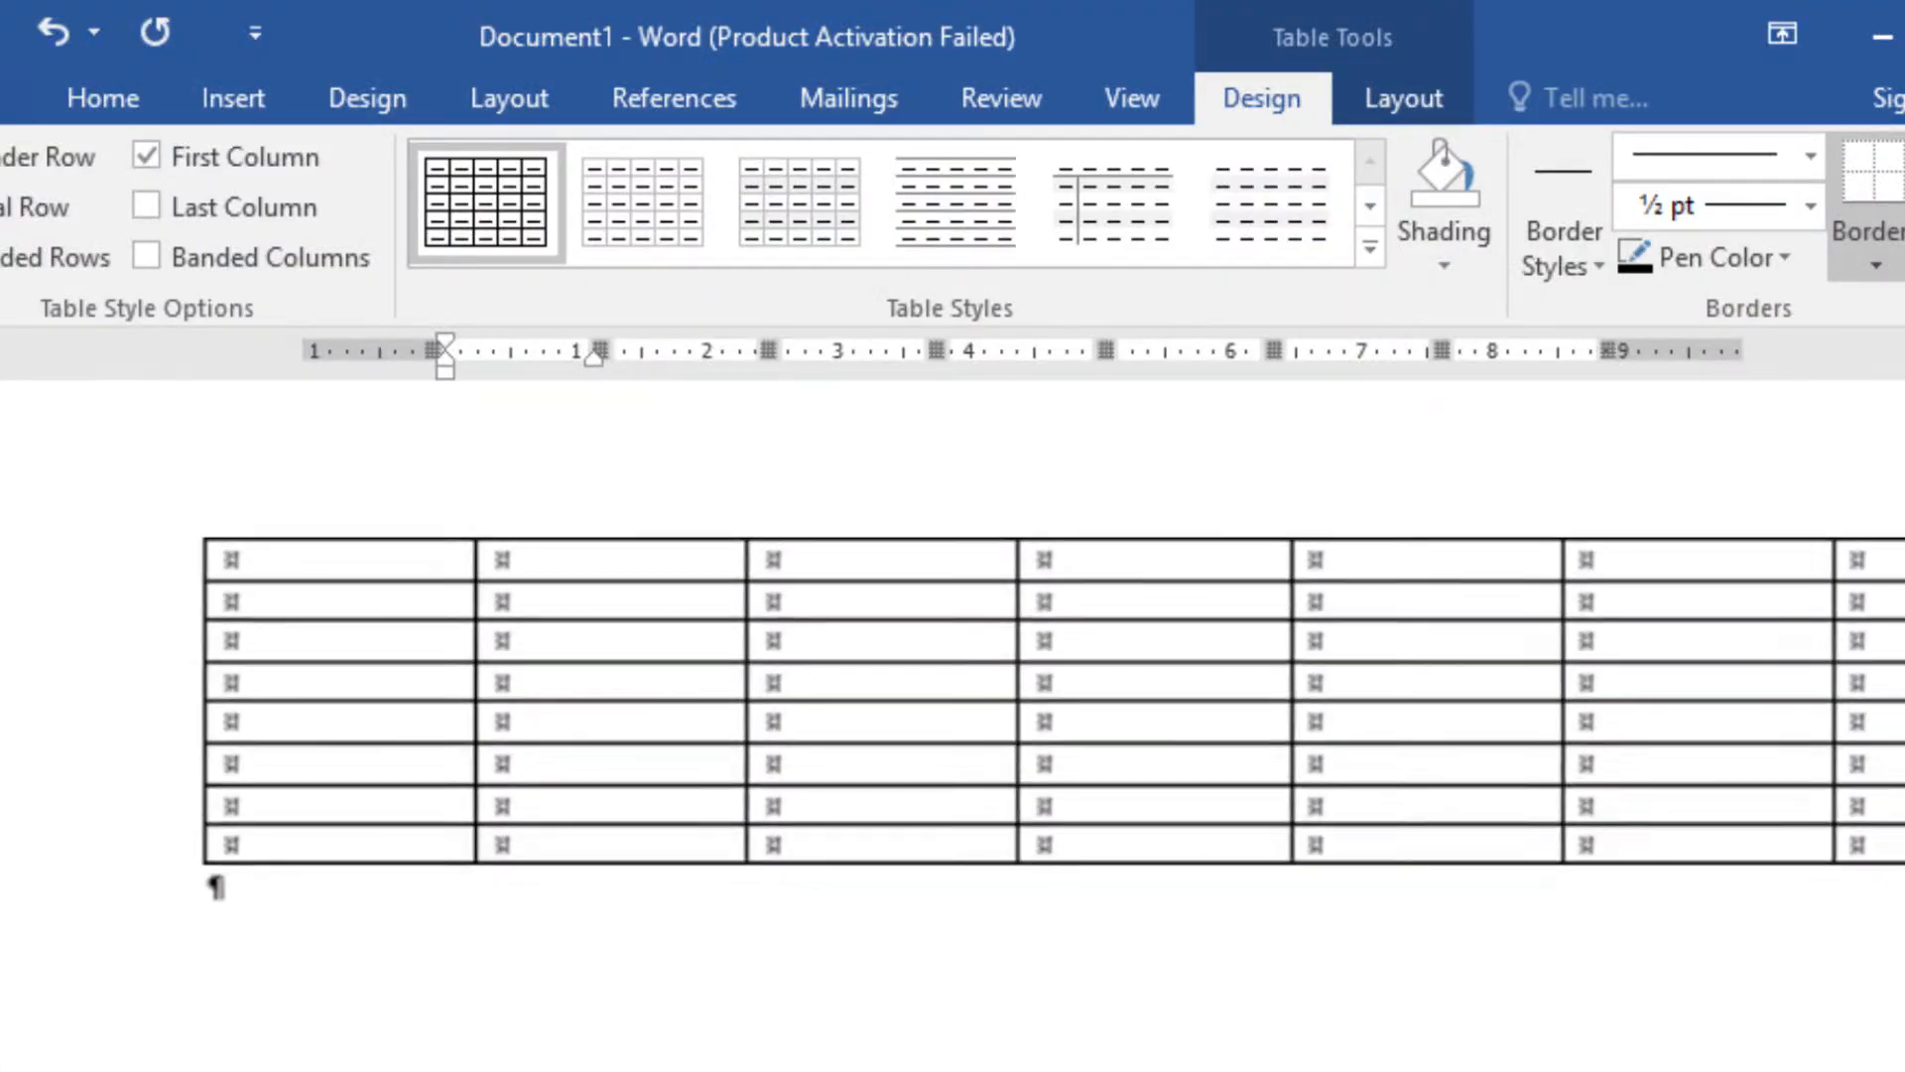
{"action": "scroll", "coordinate": [1032, 685], "scroll_direction": "down", "scroll_amount": 2}
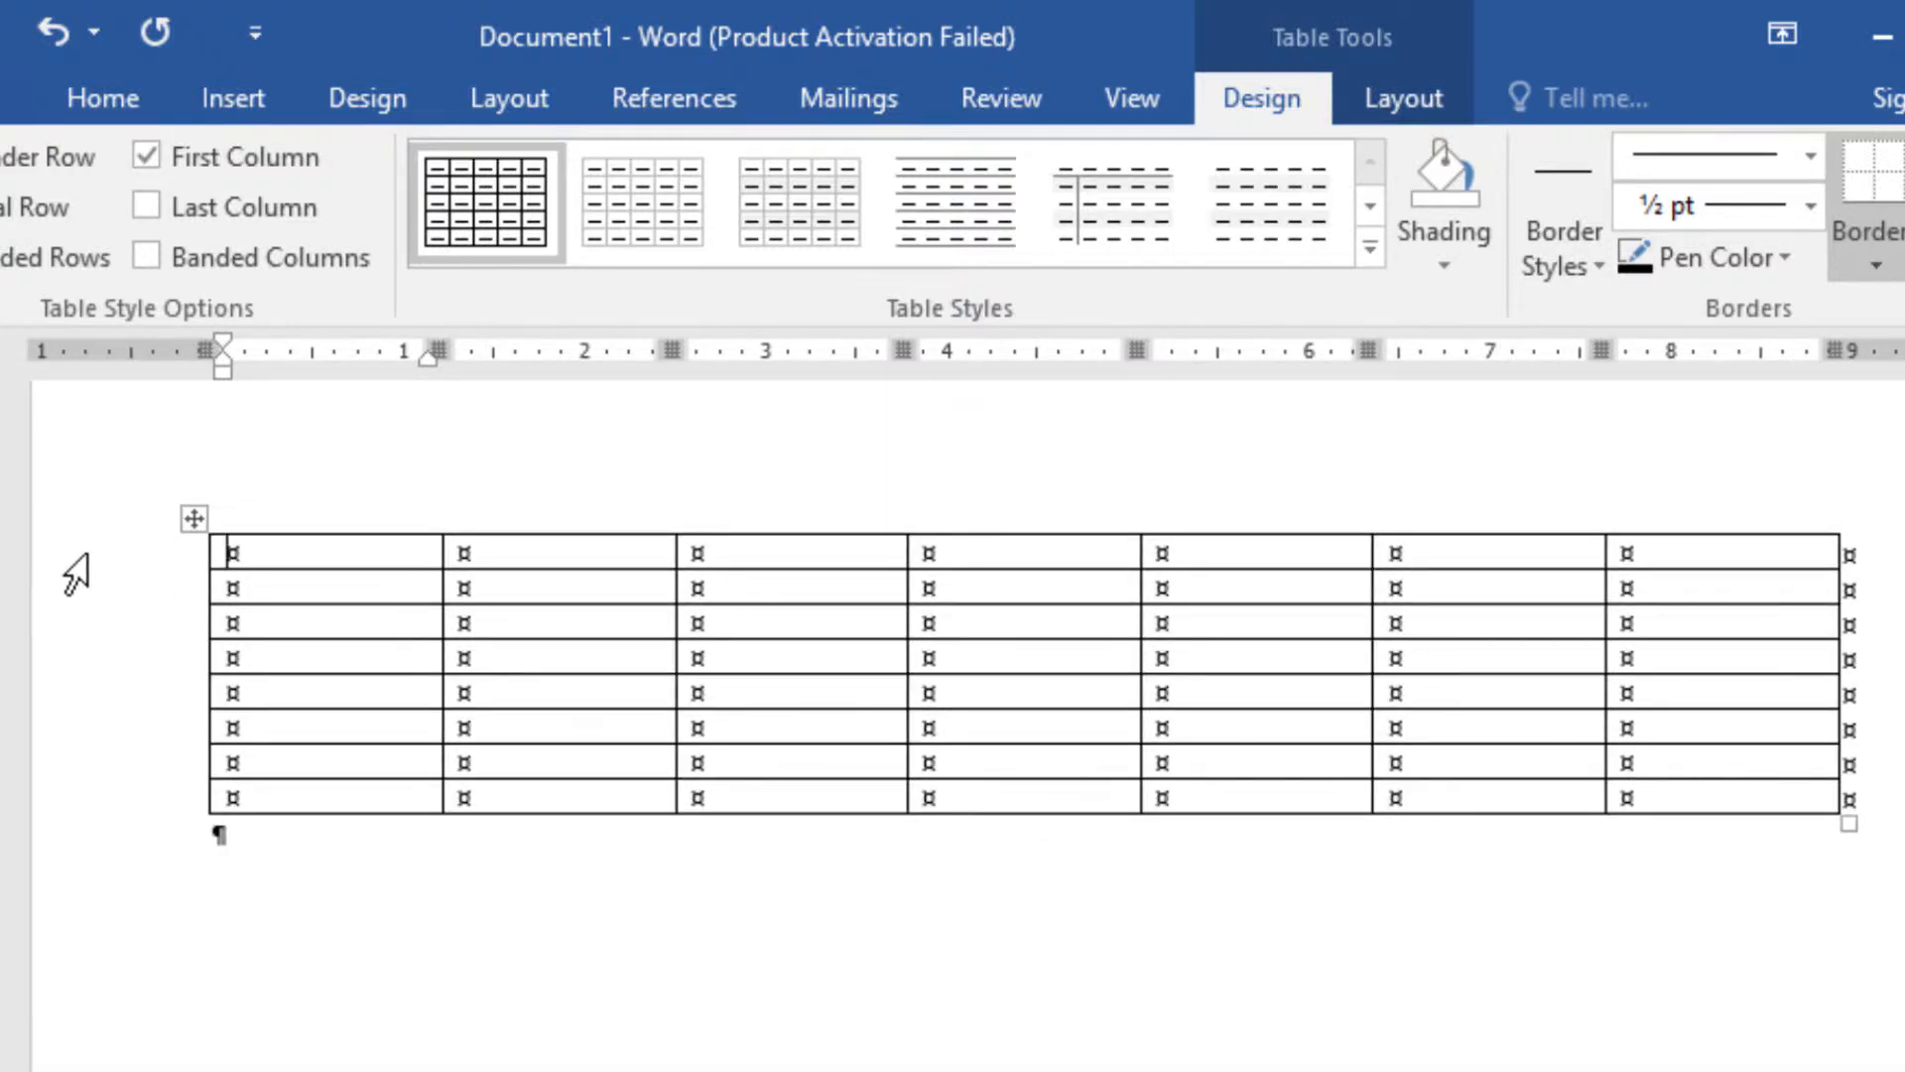
{"action": "left_click_drag", "start_coordinate": [88, 562], "coordinate": [85, 585]}
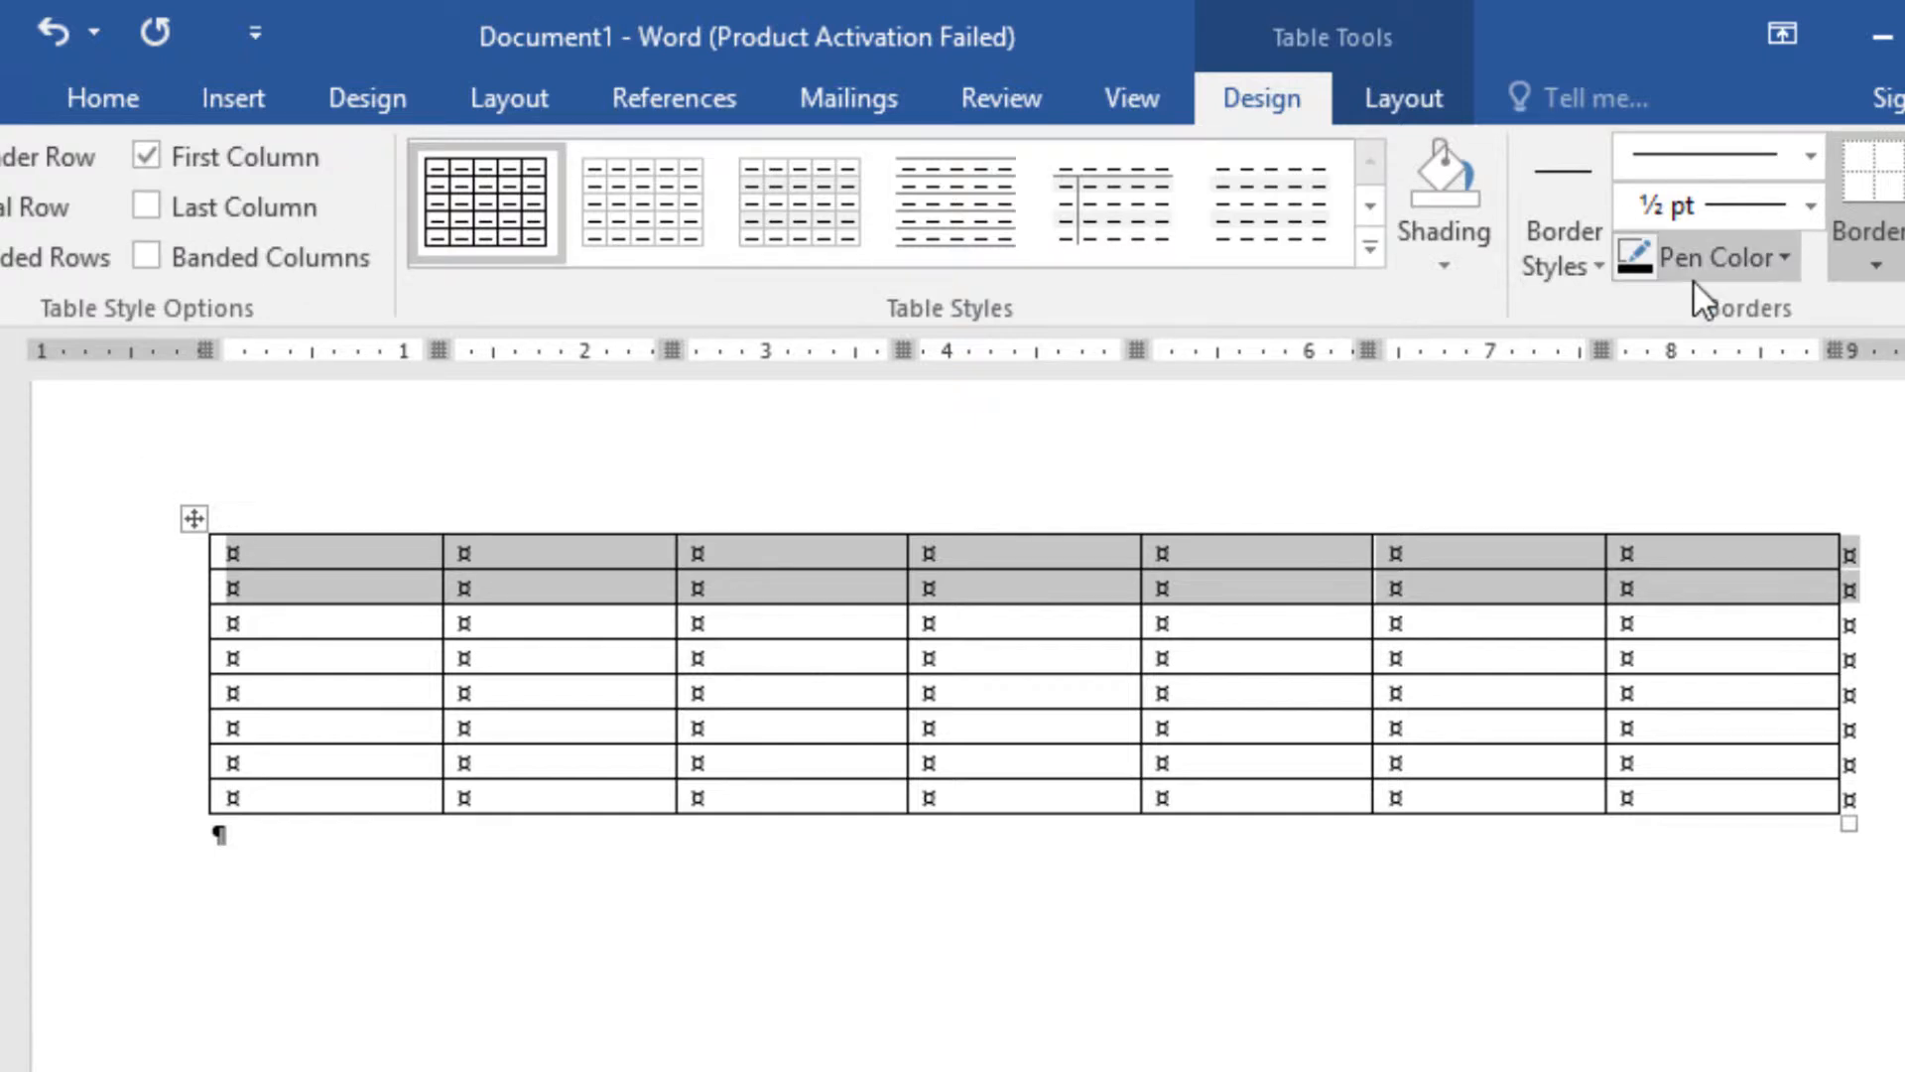
{"action": "left_click", "coordinate": [1399, 97]}
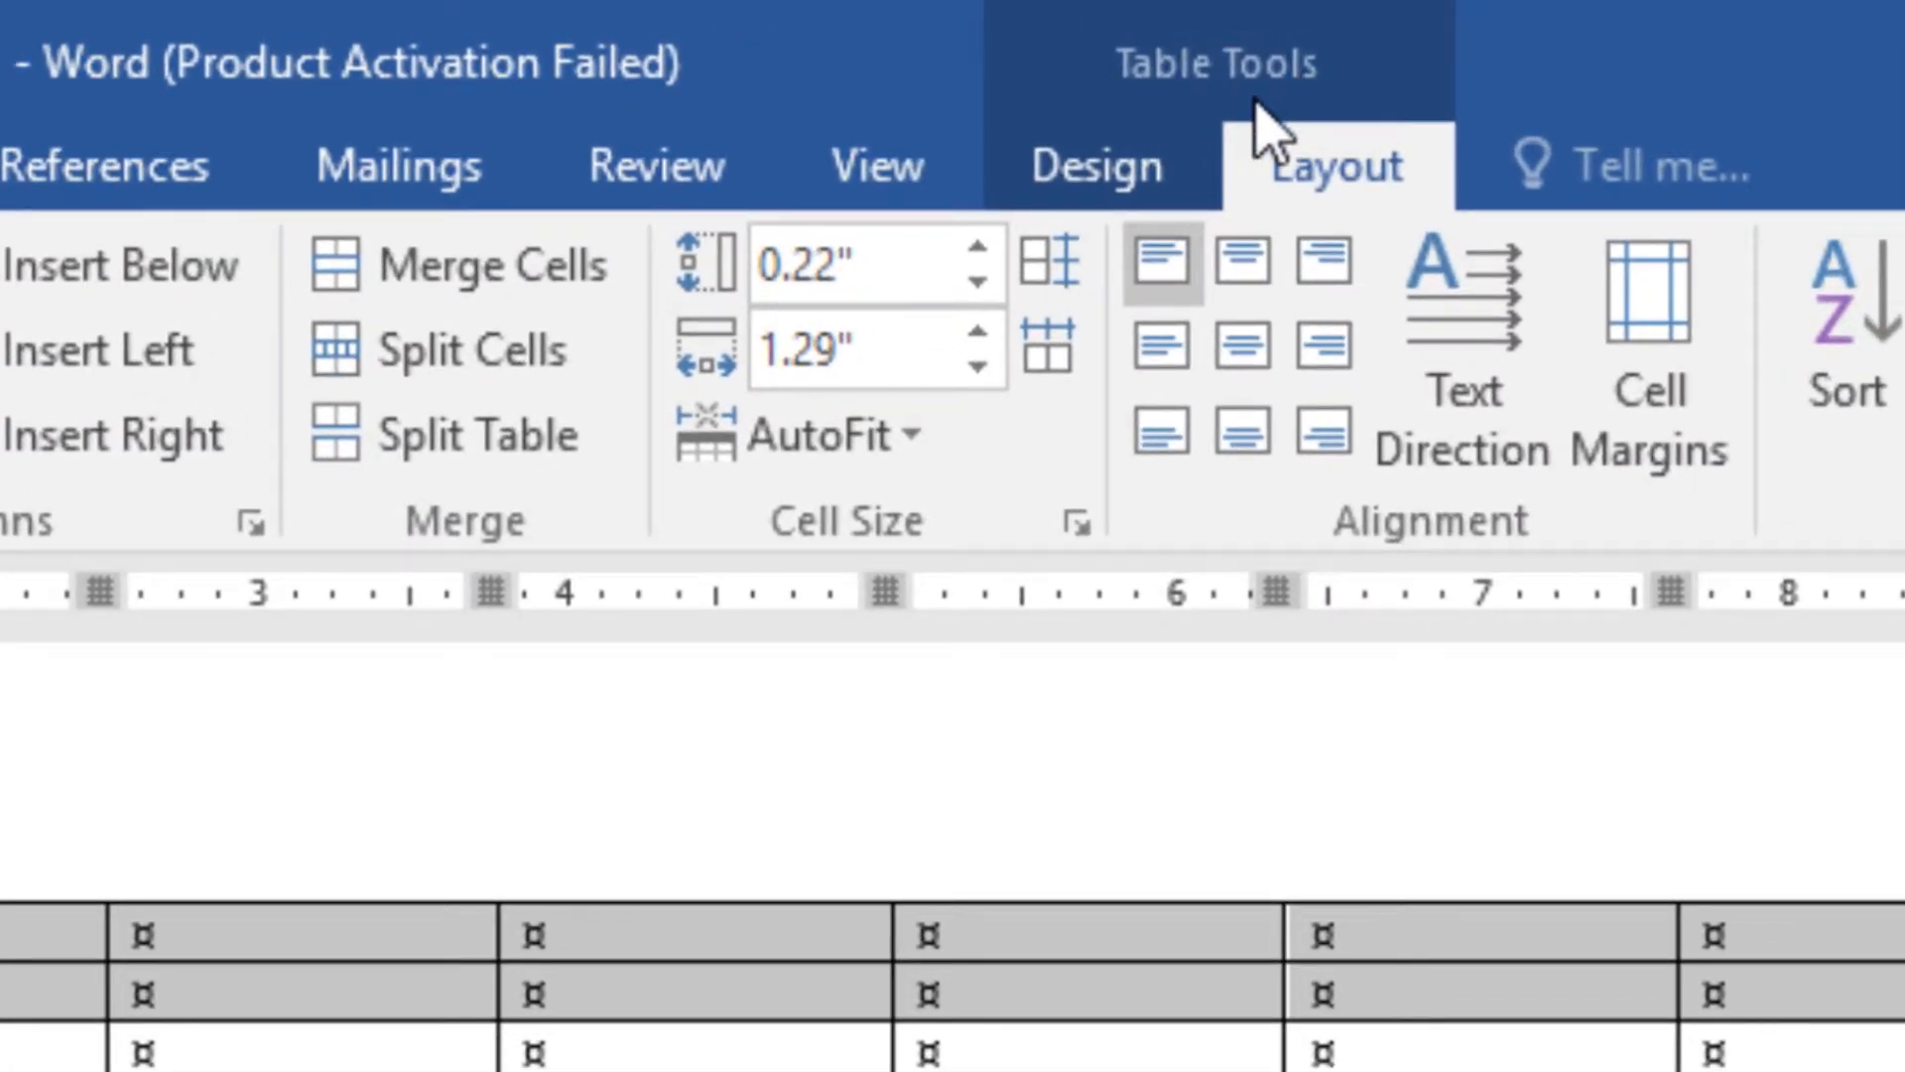
{"action": "left_click", "coordinate": [972, 253]}
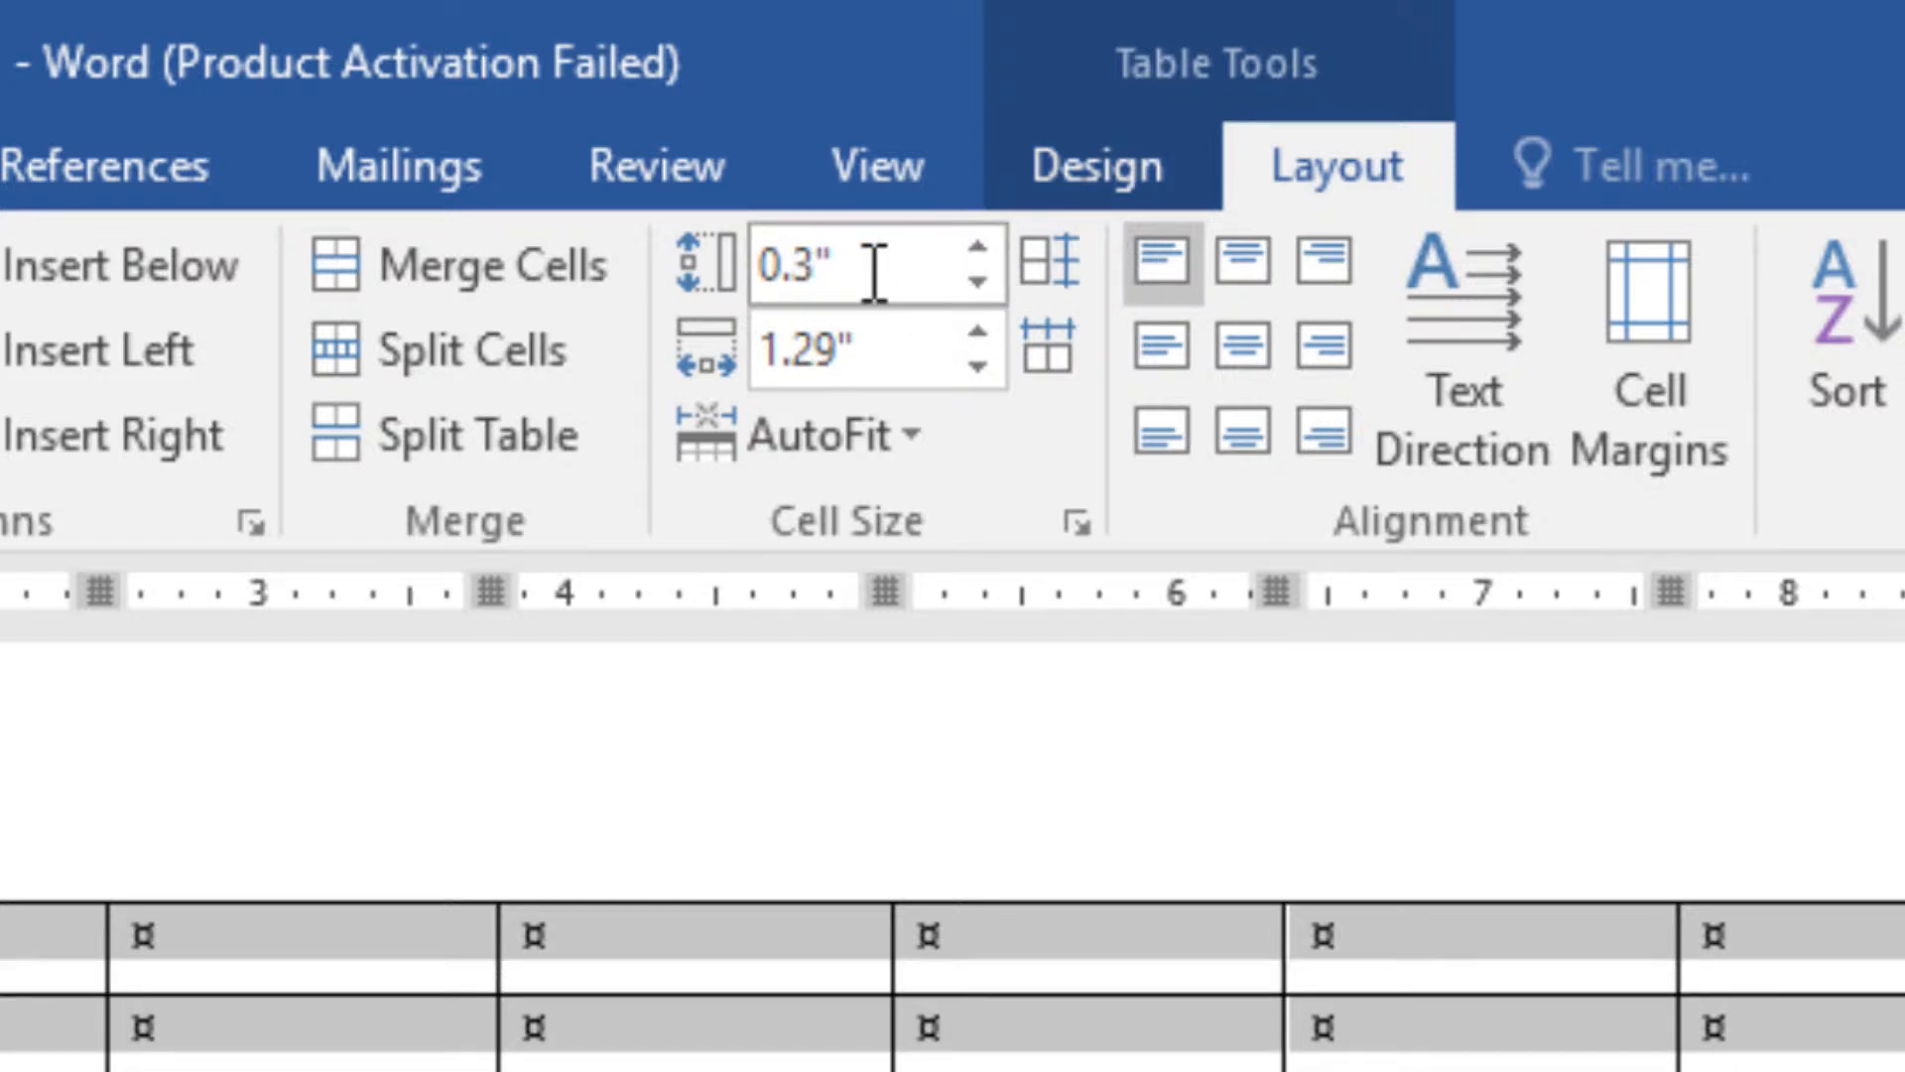
{"action": "left_click_drag", "start_coordinate": [760, 260], "coordinate": [941, 273]}
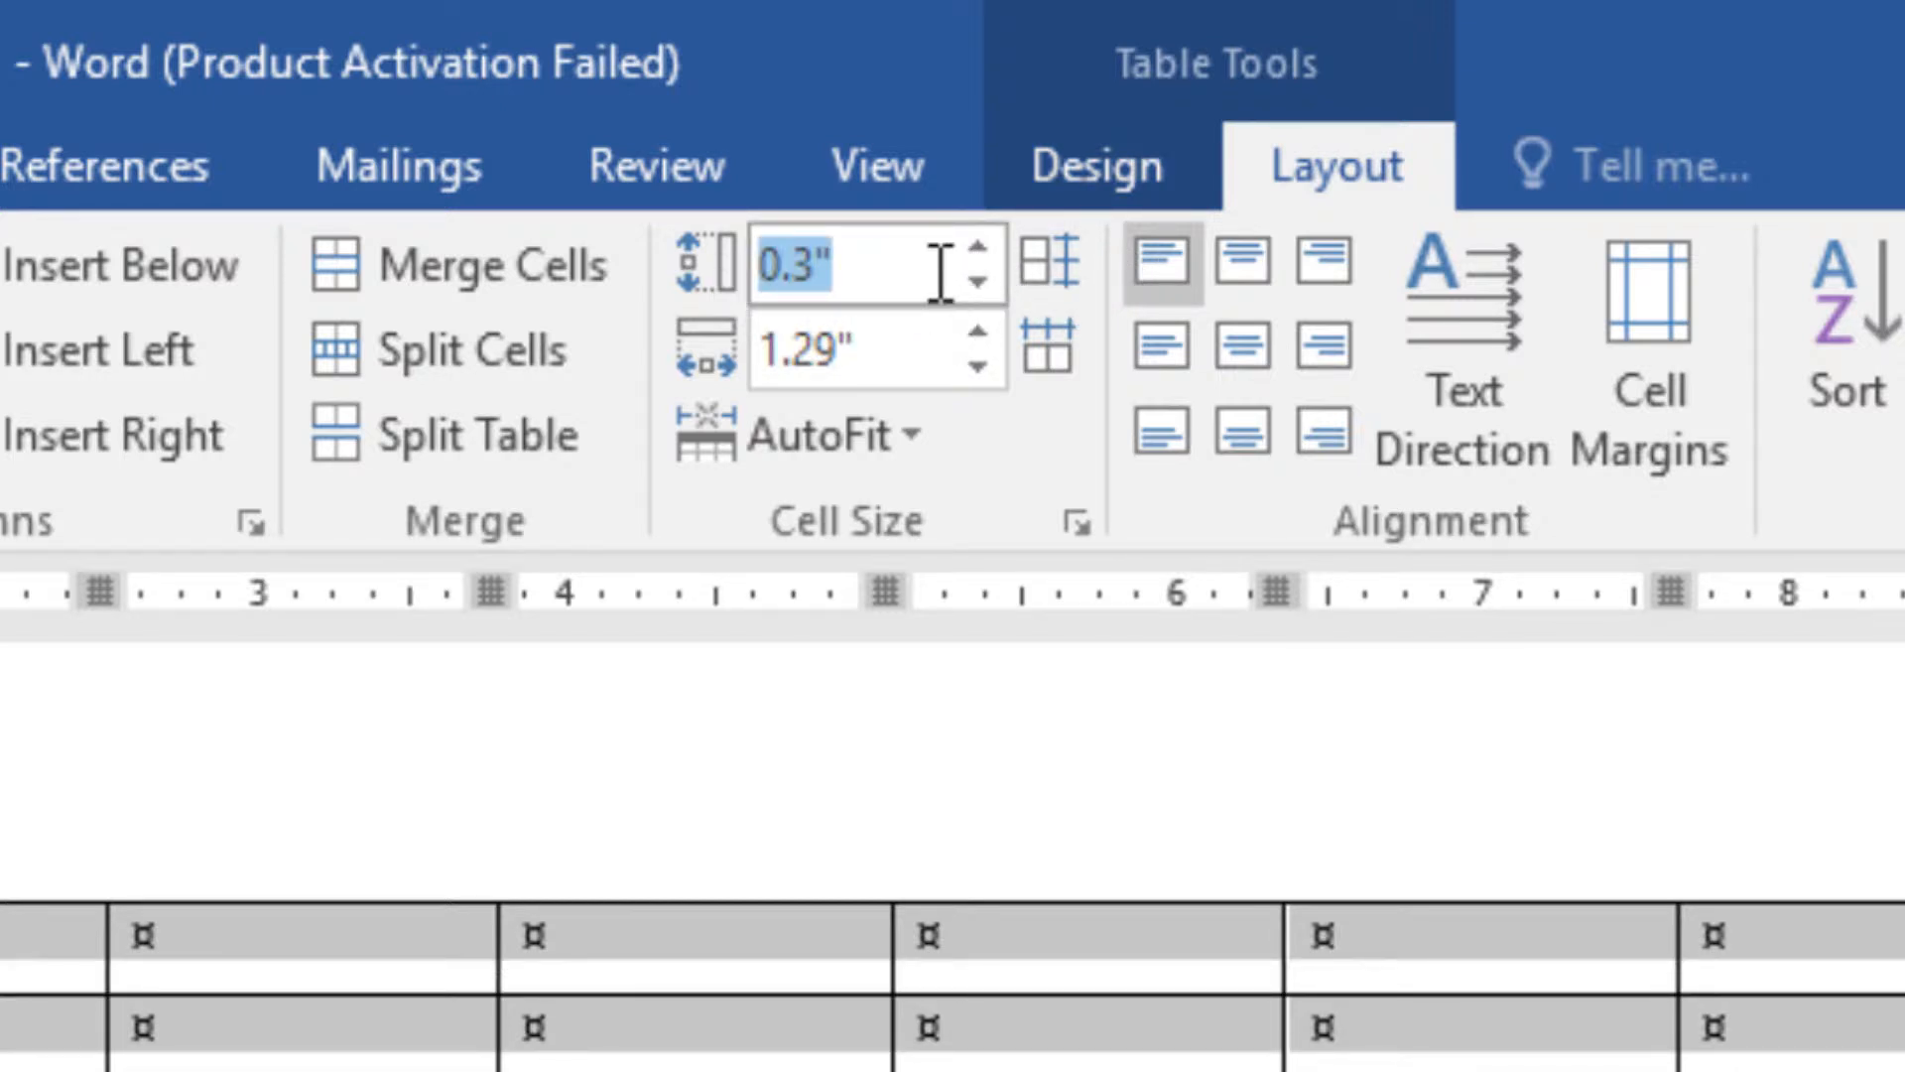
{"action": "type", "text": ".25"}
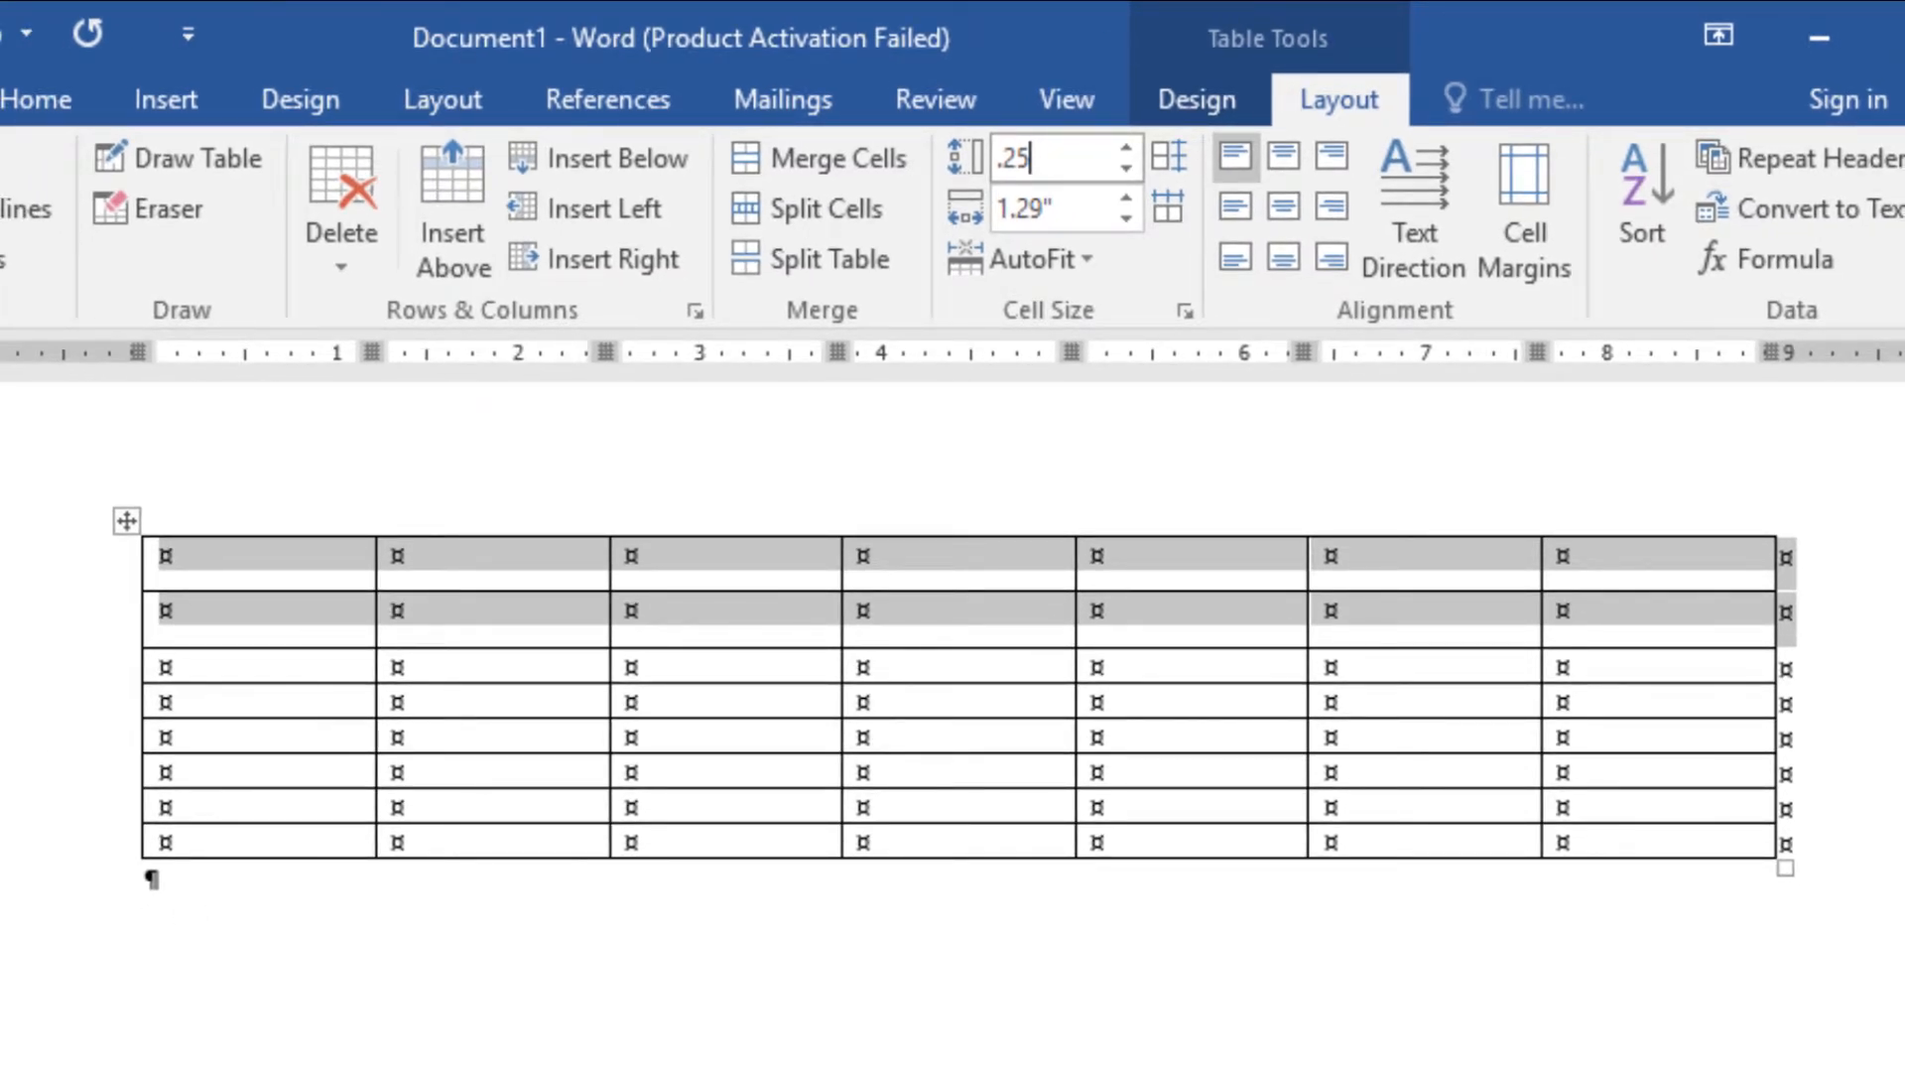
Step: Check the WD07 instructions and center the contents of the top two rows both horizontally and vertically
{"action": "key", "text": "alt+Tab"}
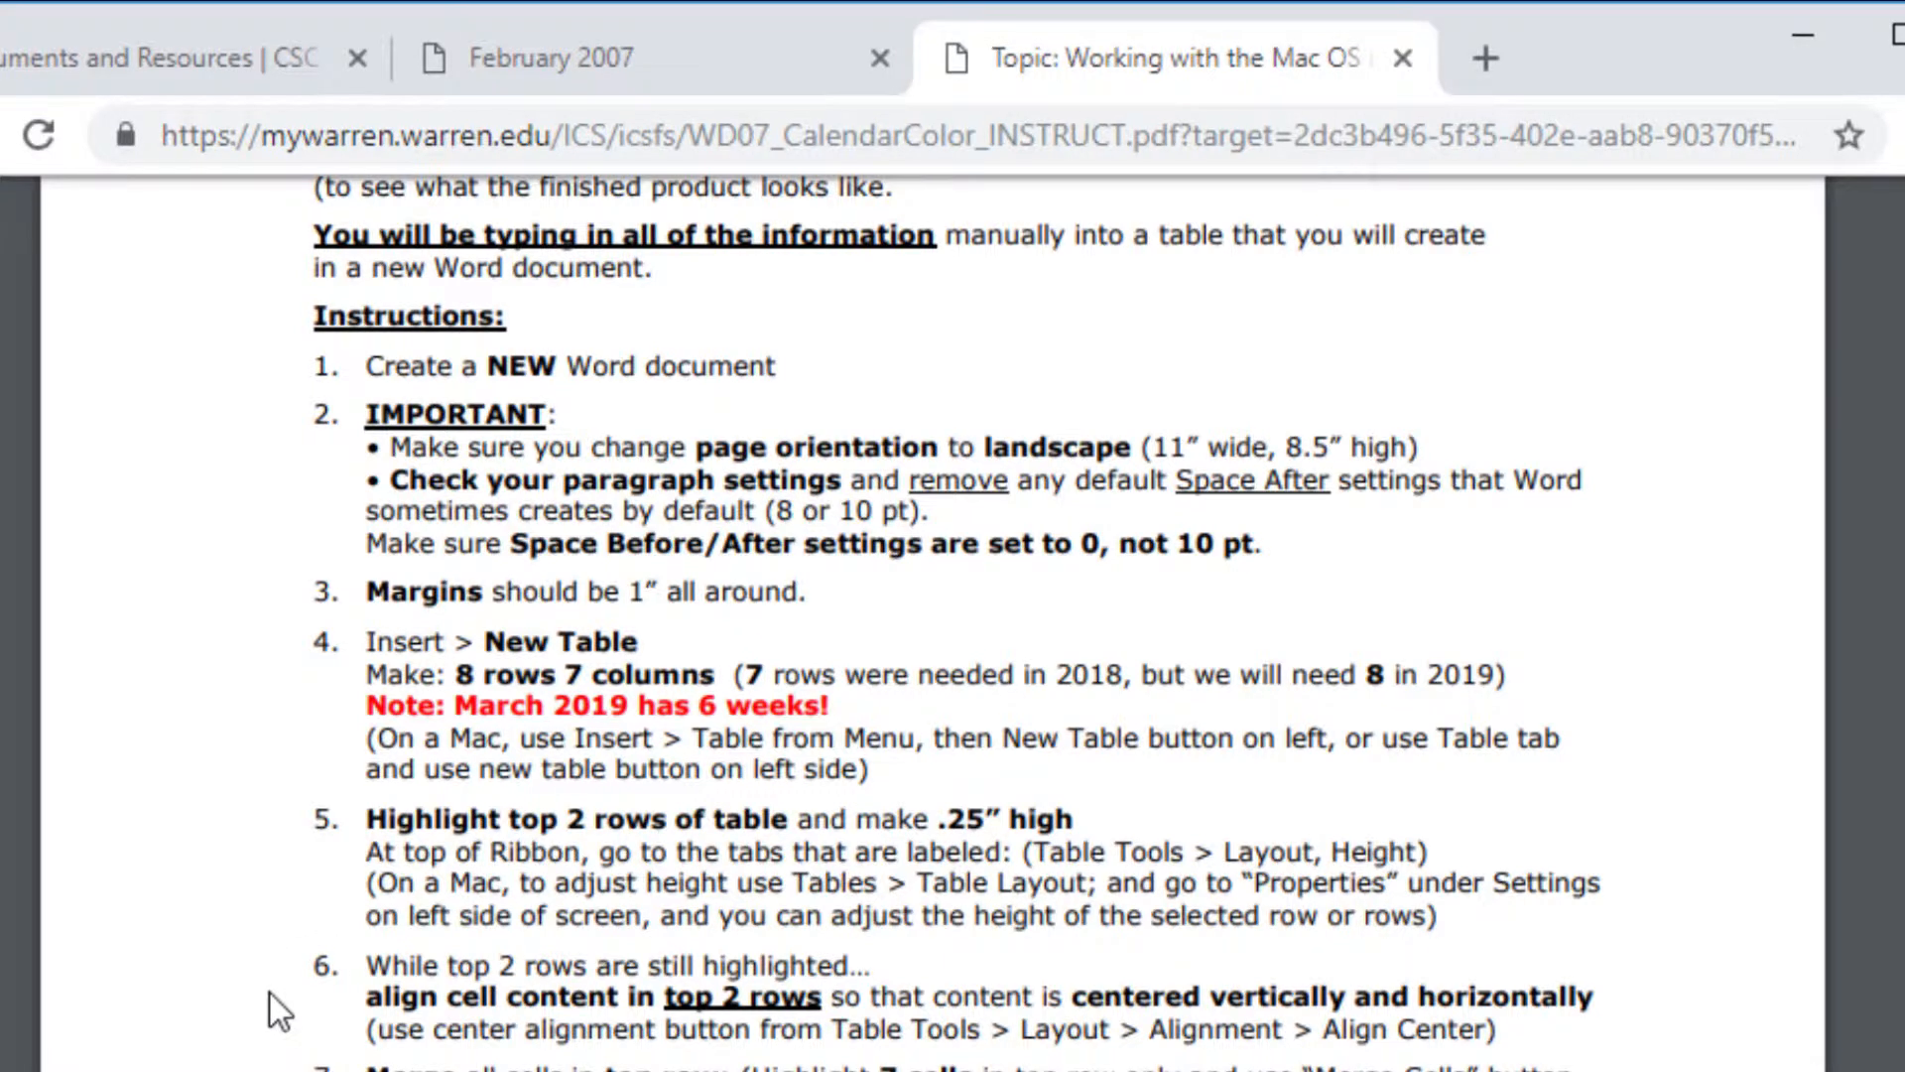
{"action": "key", "text": "alt+Tab"}
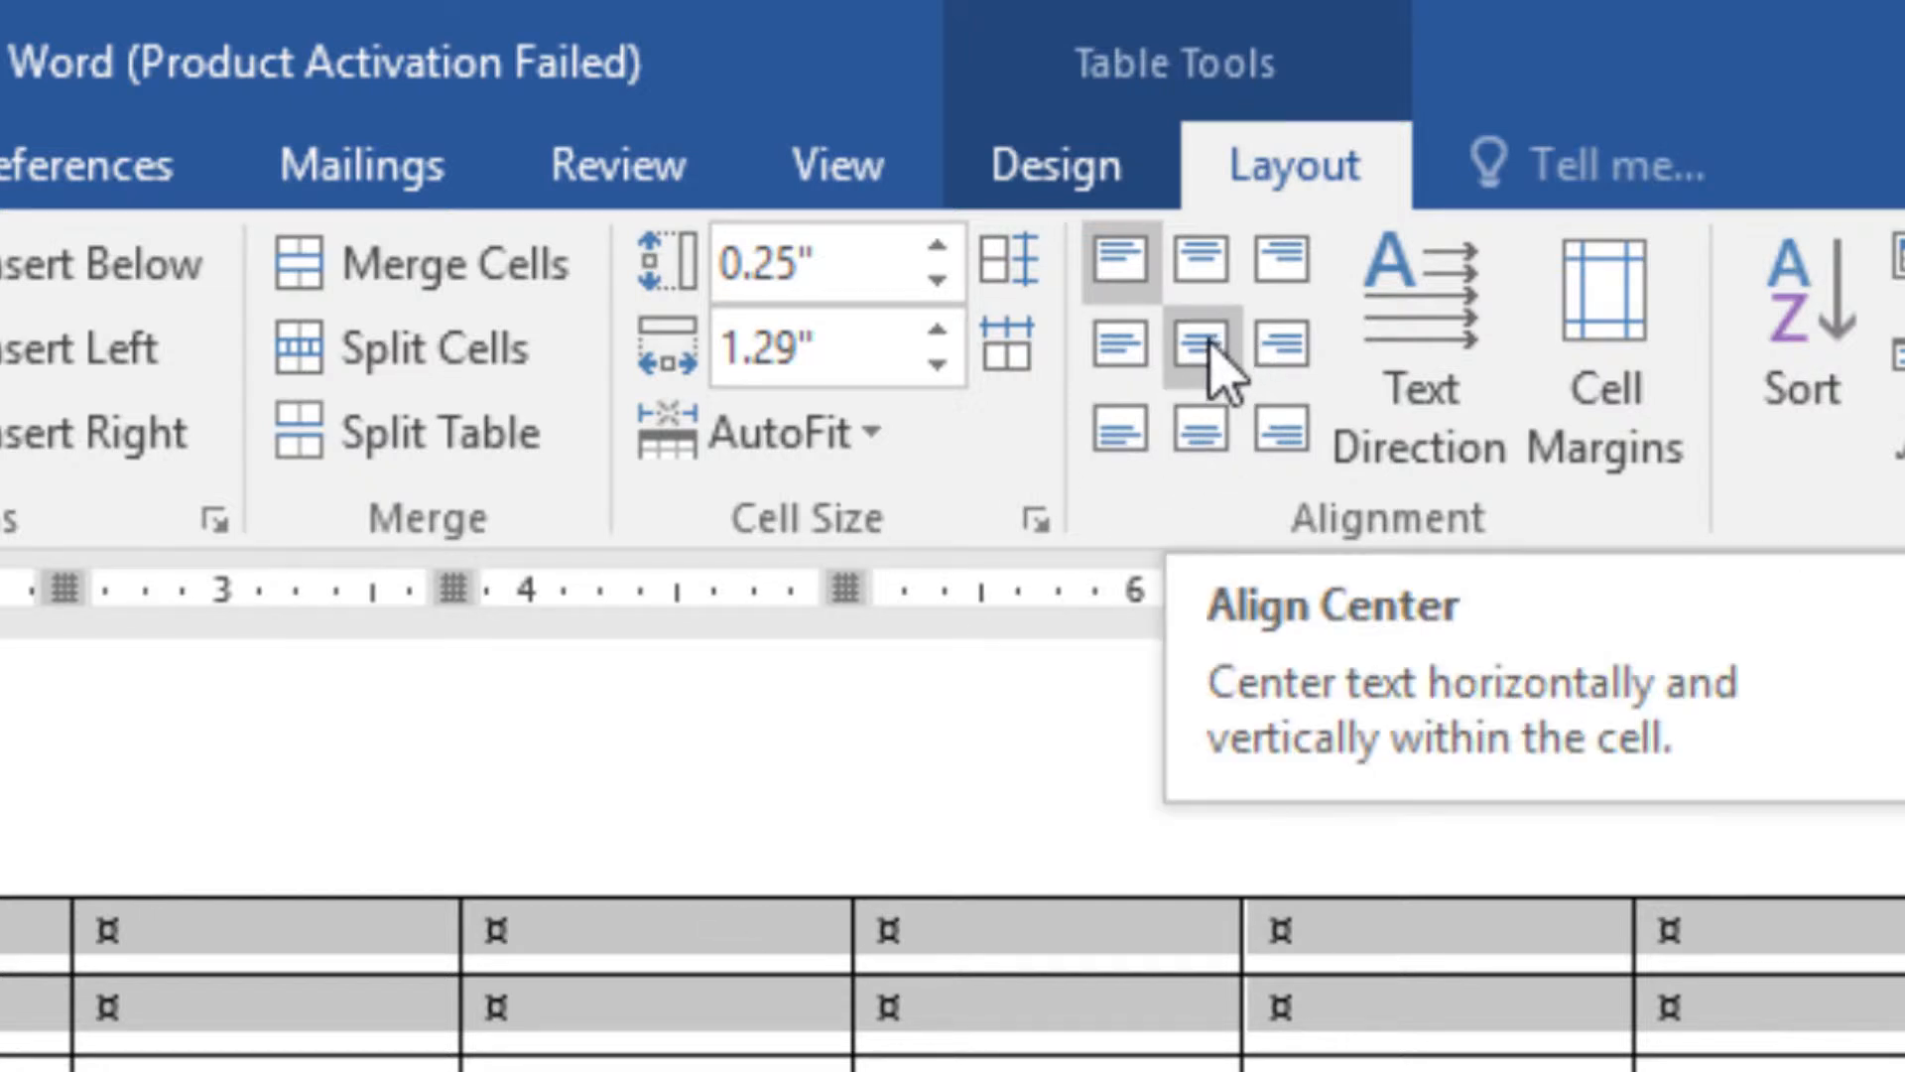
{"action": "left_click", "coordinate": [1203, 344]}
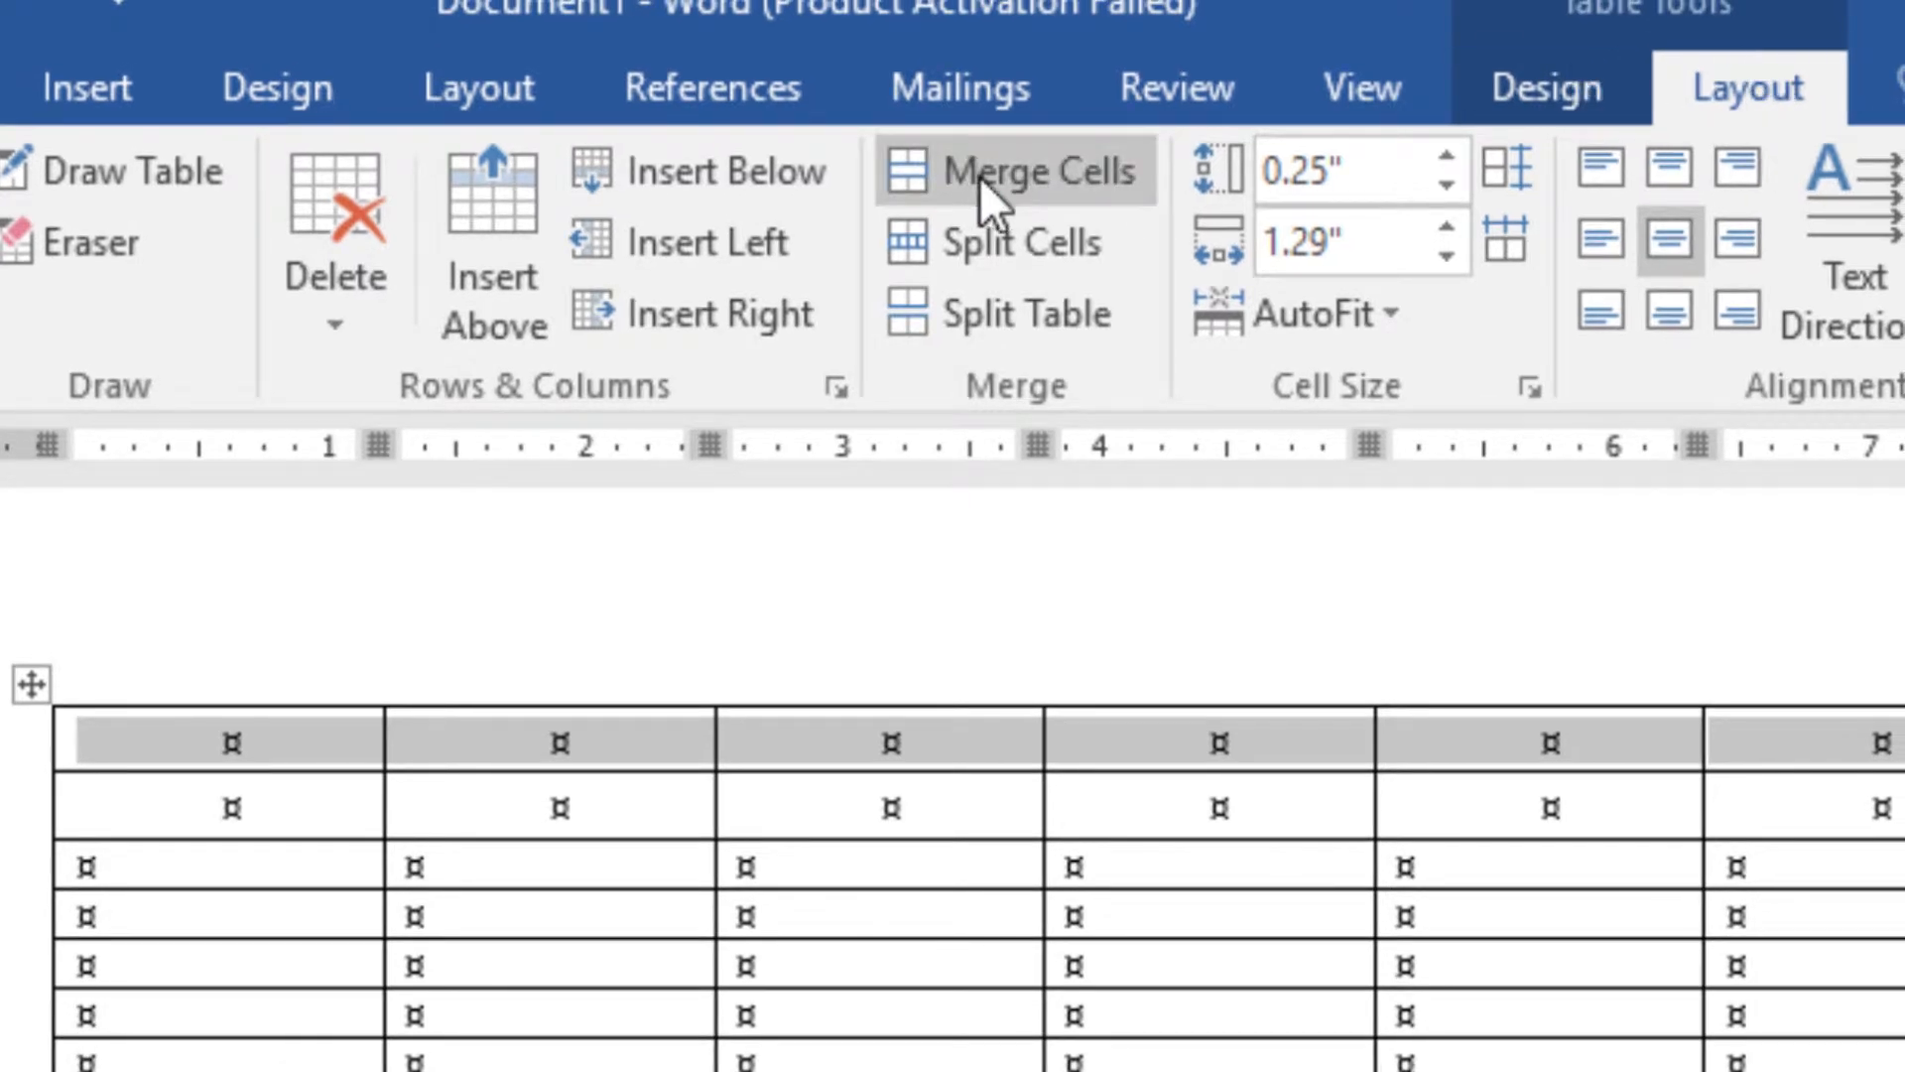
Step: Merge the seven cells of the table's top row and enter the title "March 2019" in it
{"action": "left_click", "coordinate": [981, 176]}
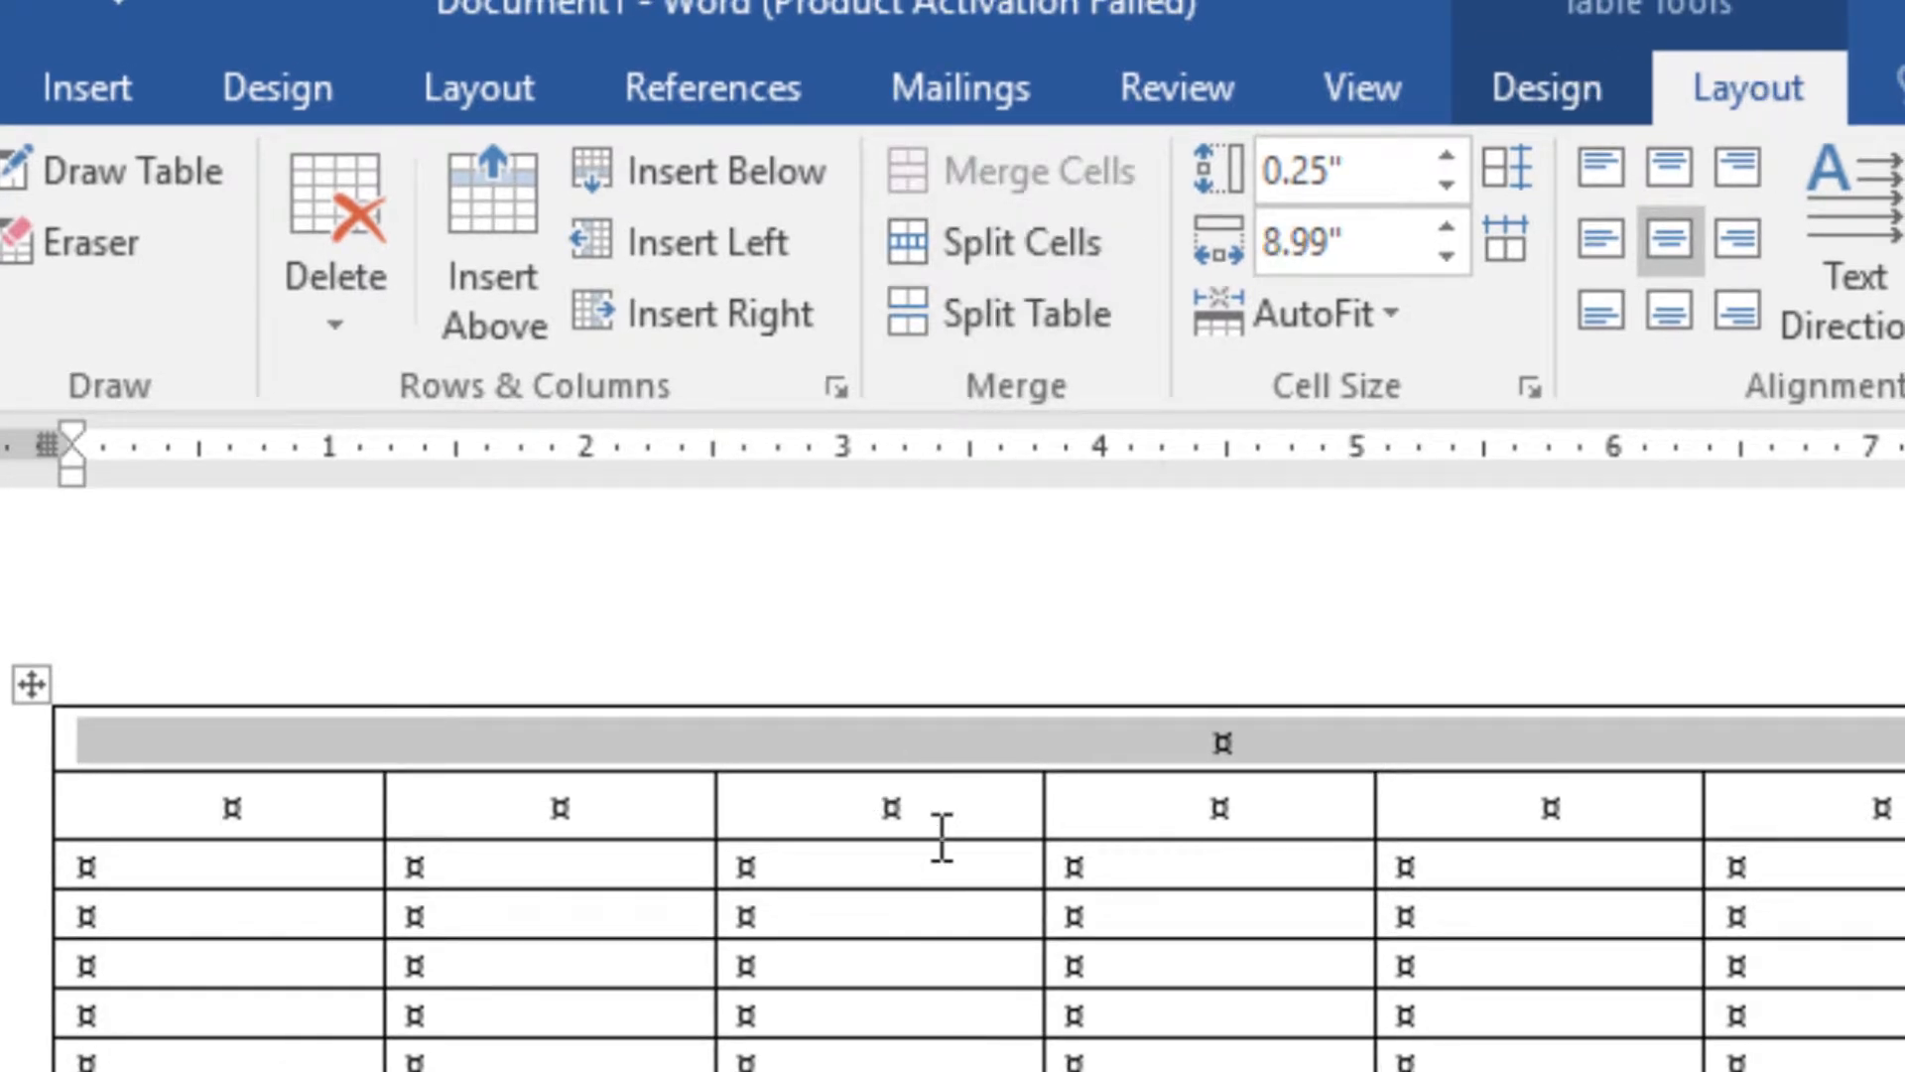
{"action": "left_click", "coordinate": [1195, 730]}
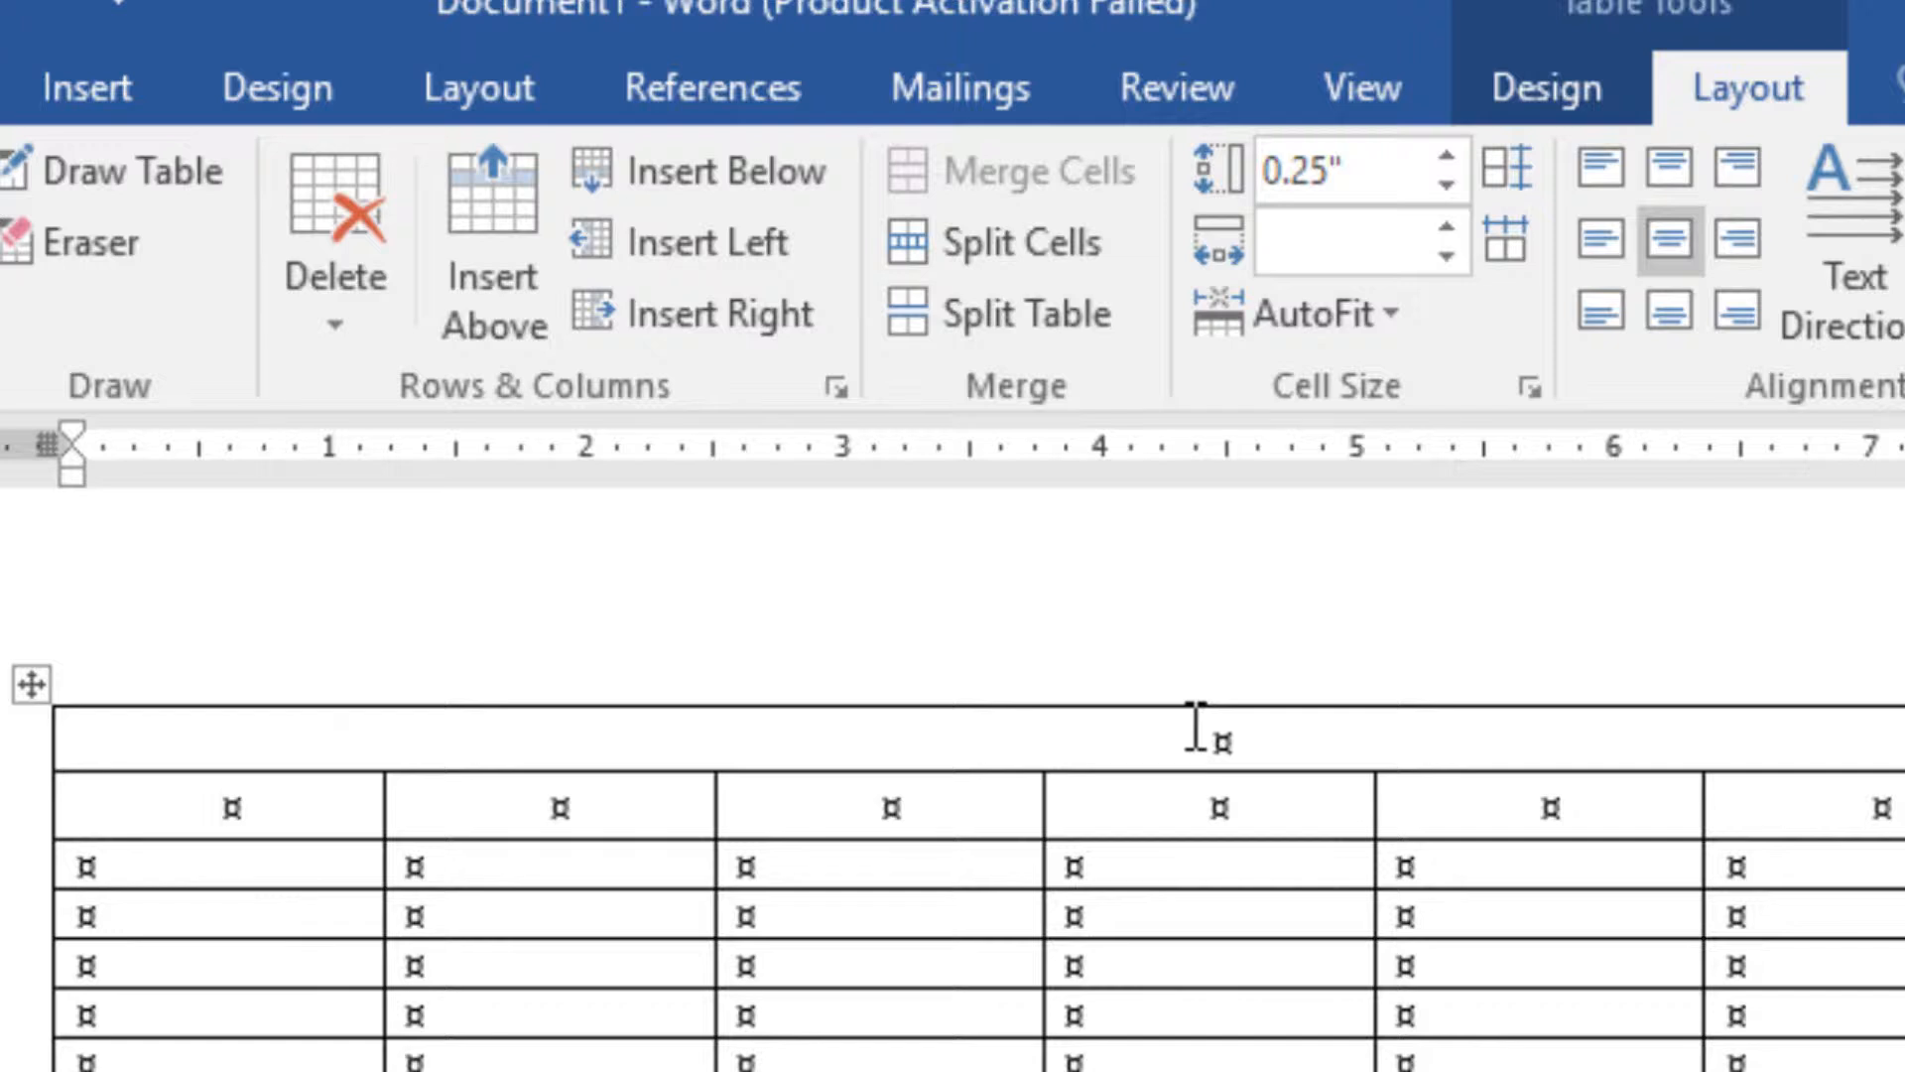
{"action": "type", "text": "March 2"}
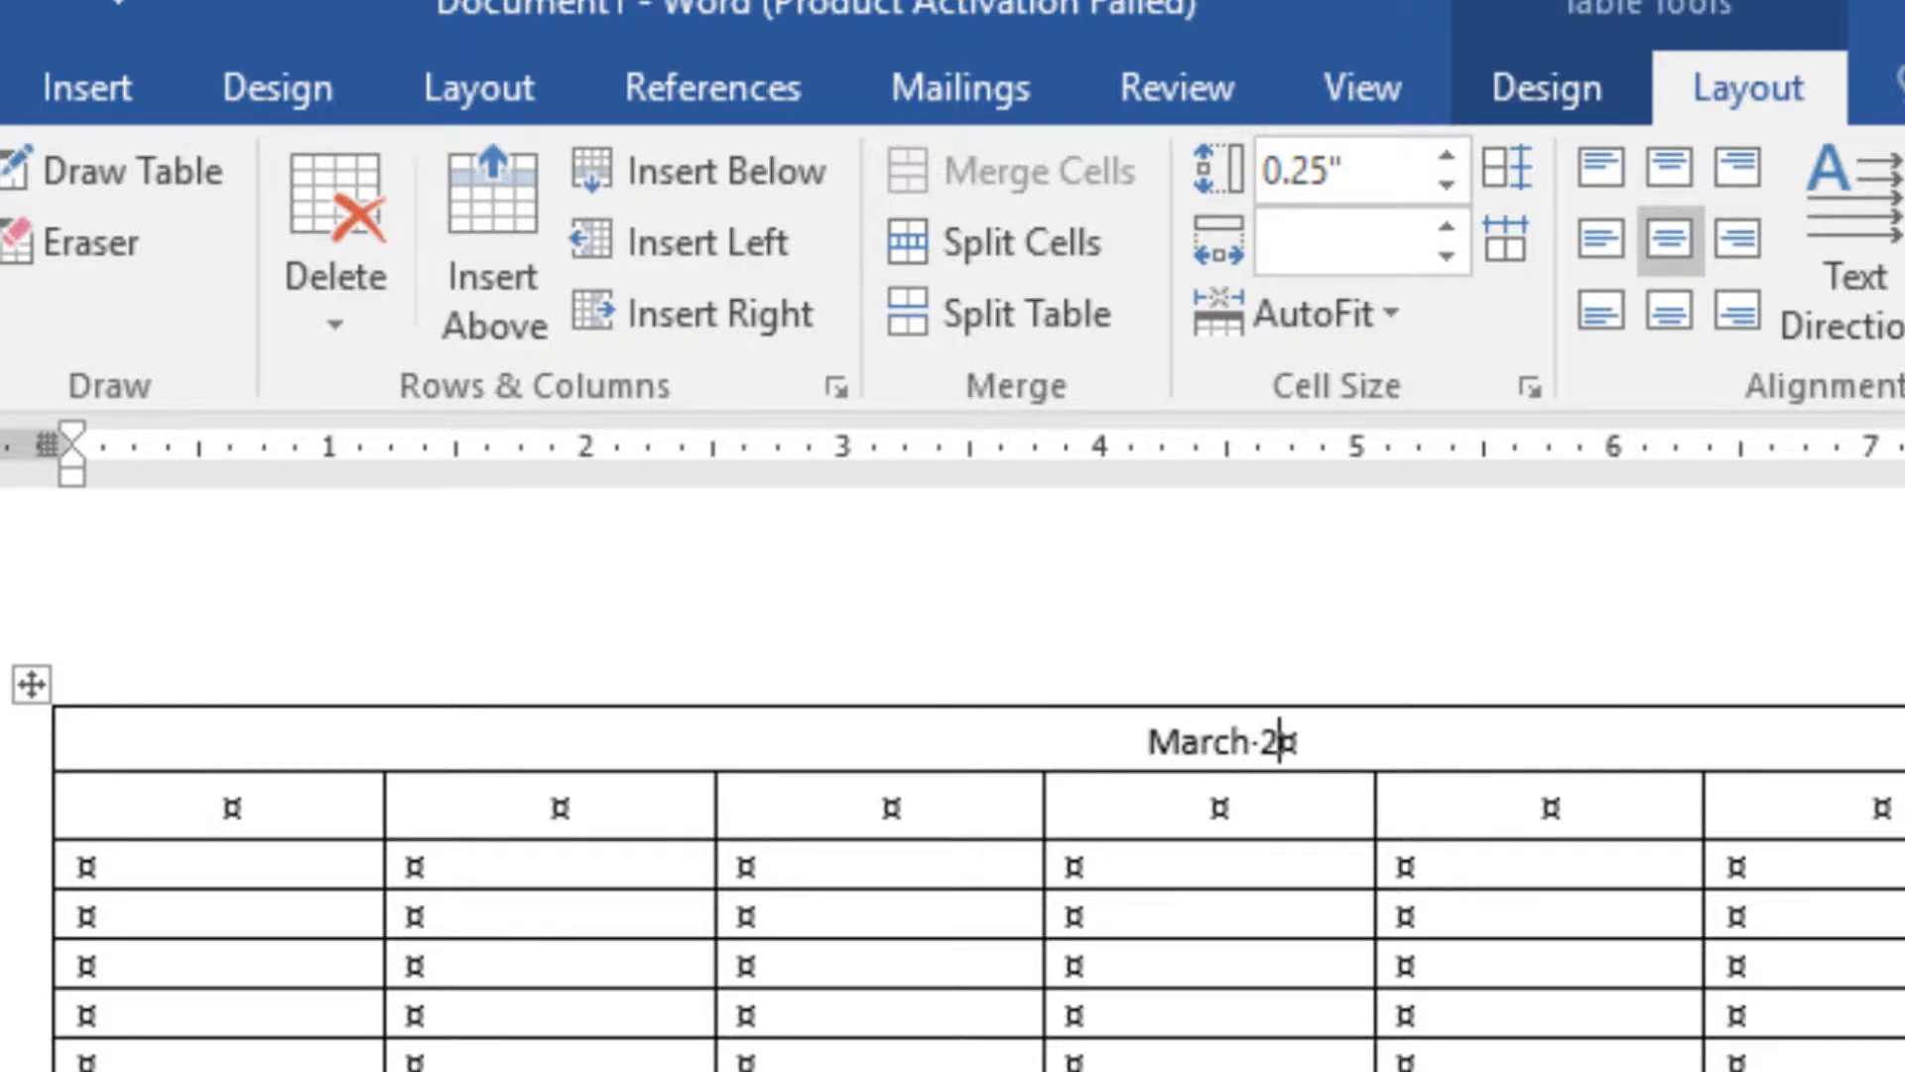
{"action": "type", "text": "019"}
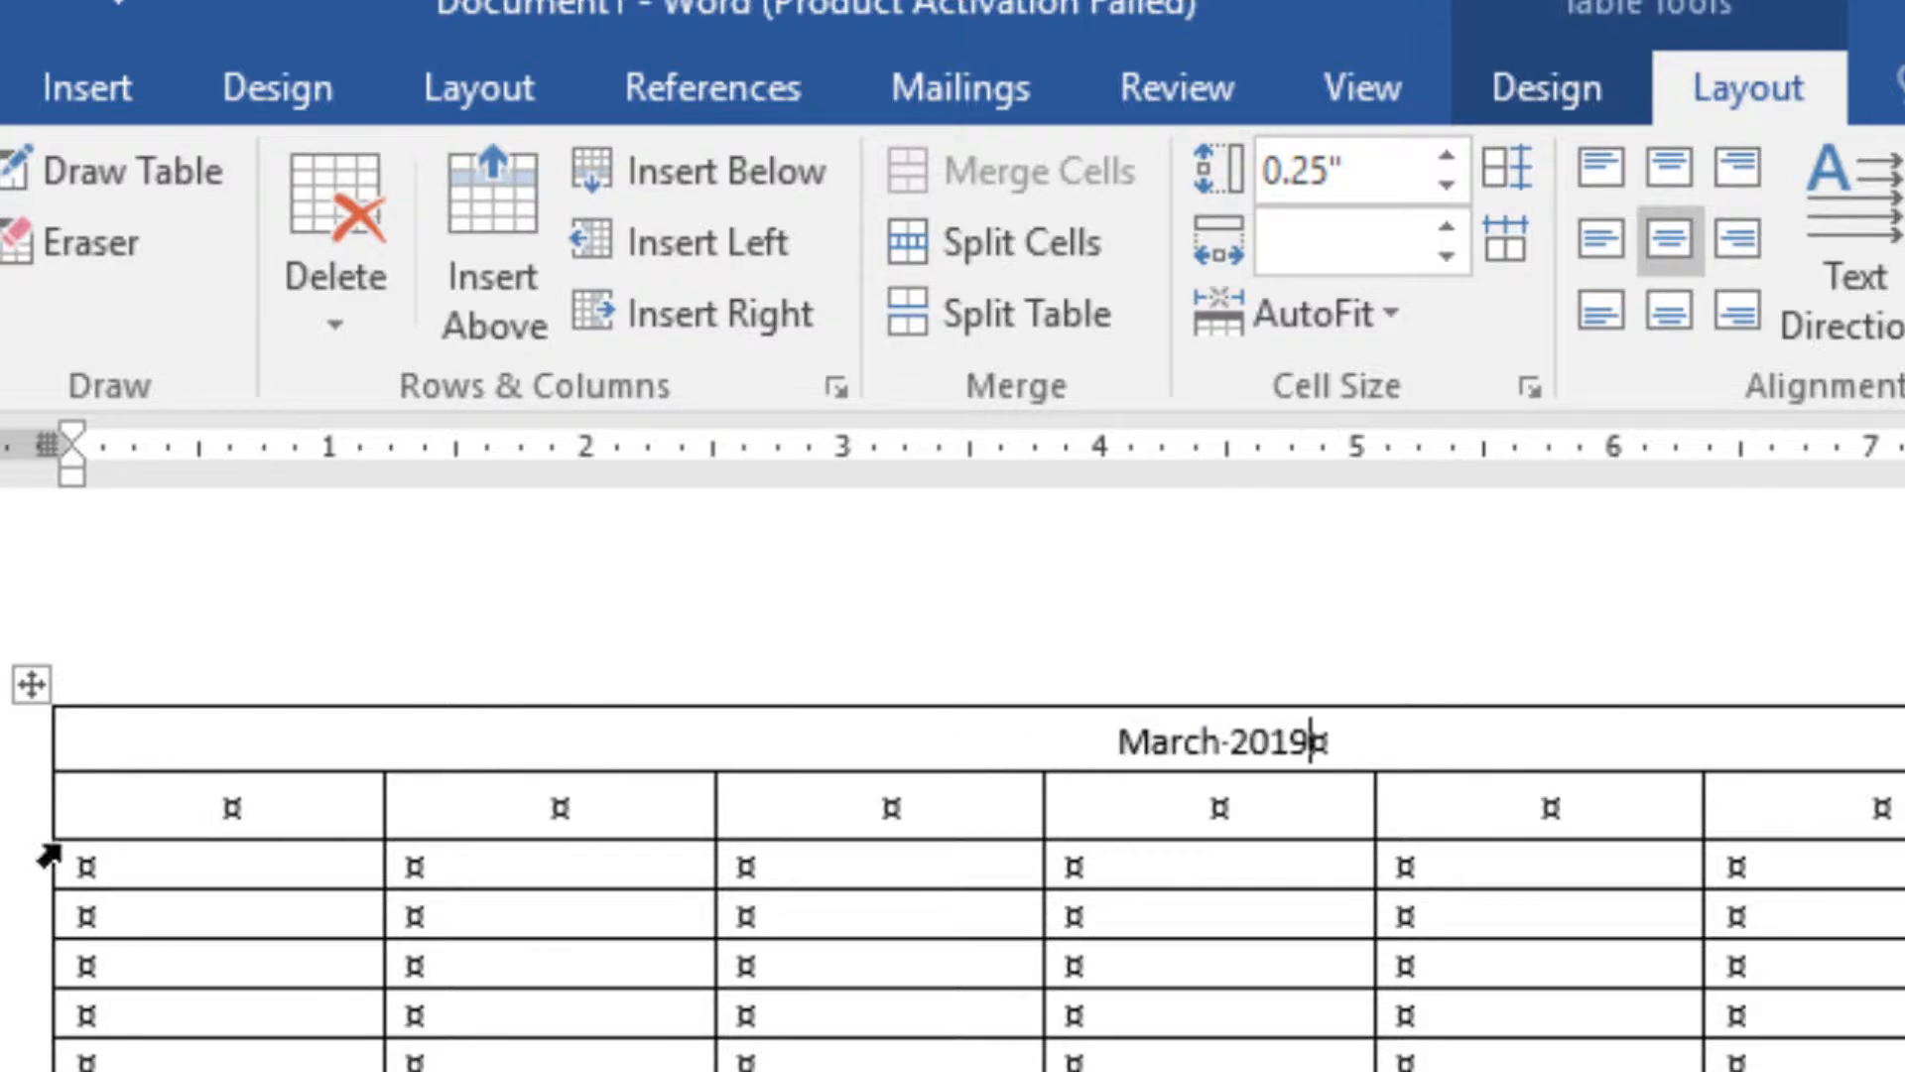
Step: Format the "March 2019" title row in Arial Black at 18 pt
{"action": "left_click", "coordinate": [255, 788]}
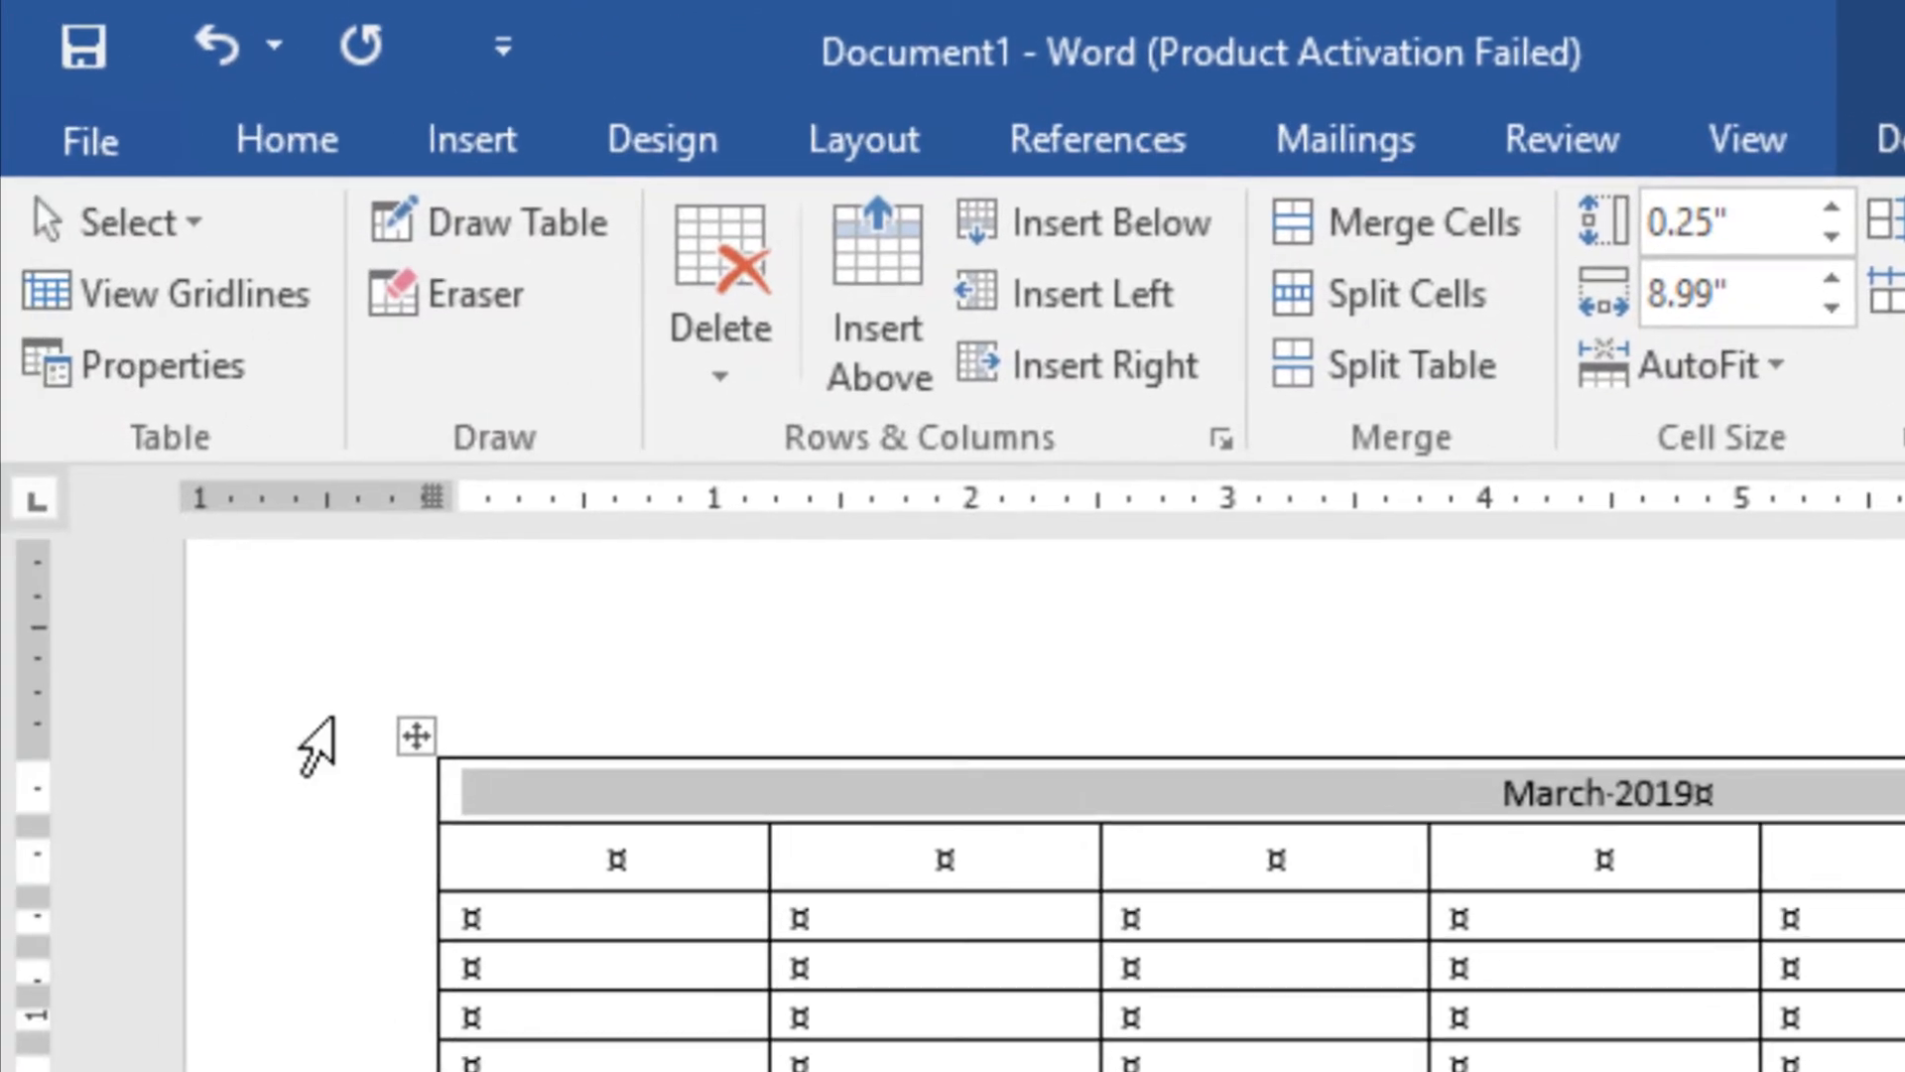
{"action": "left_click", "coordinate": [294, 125]}
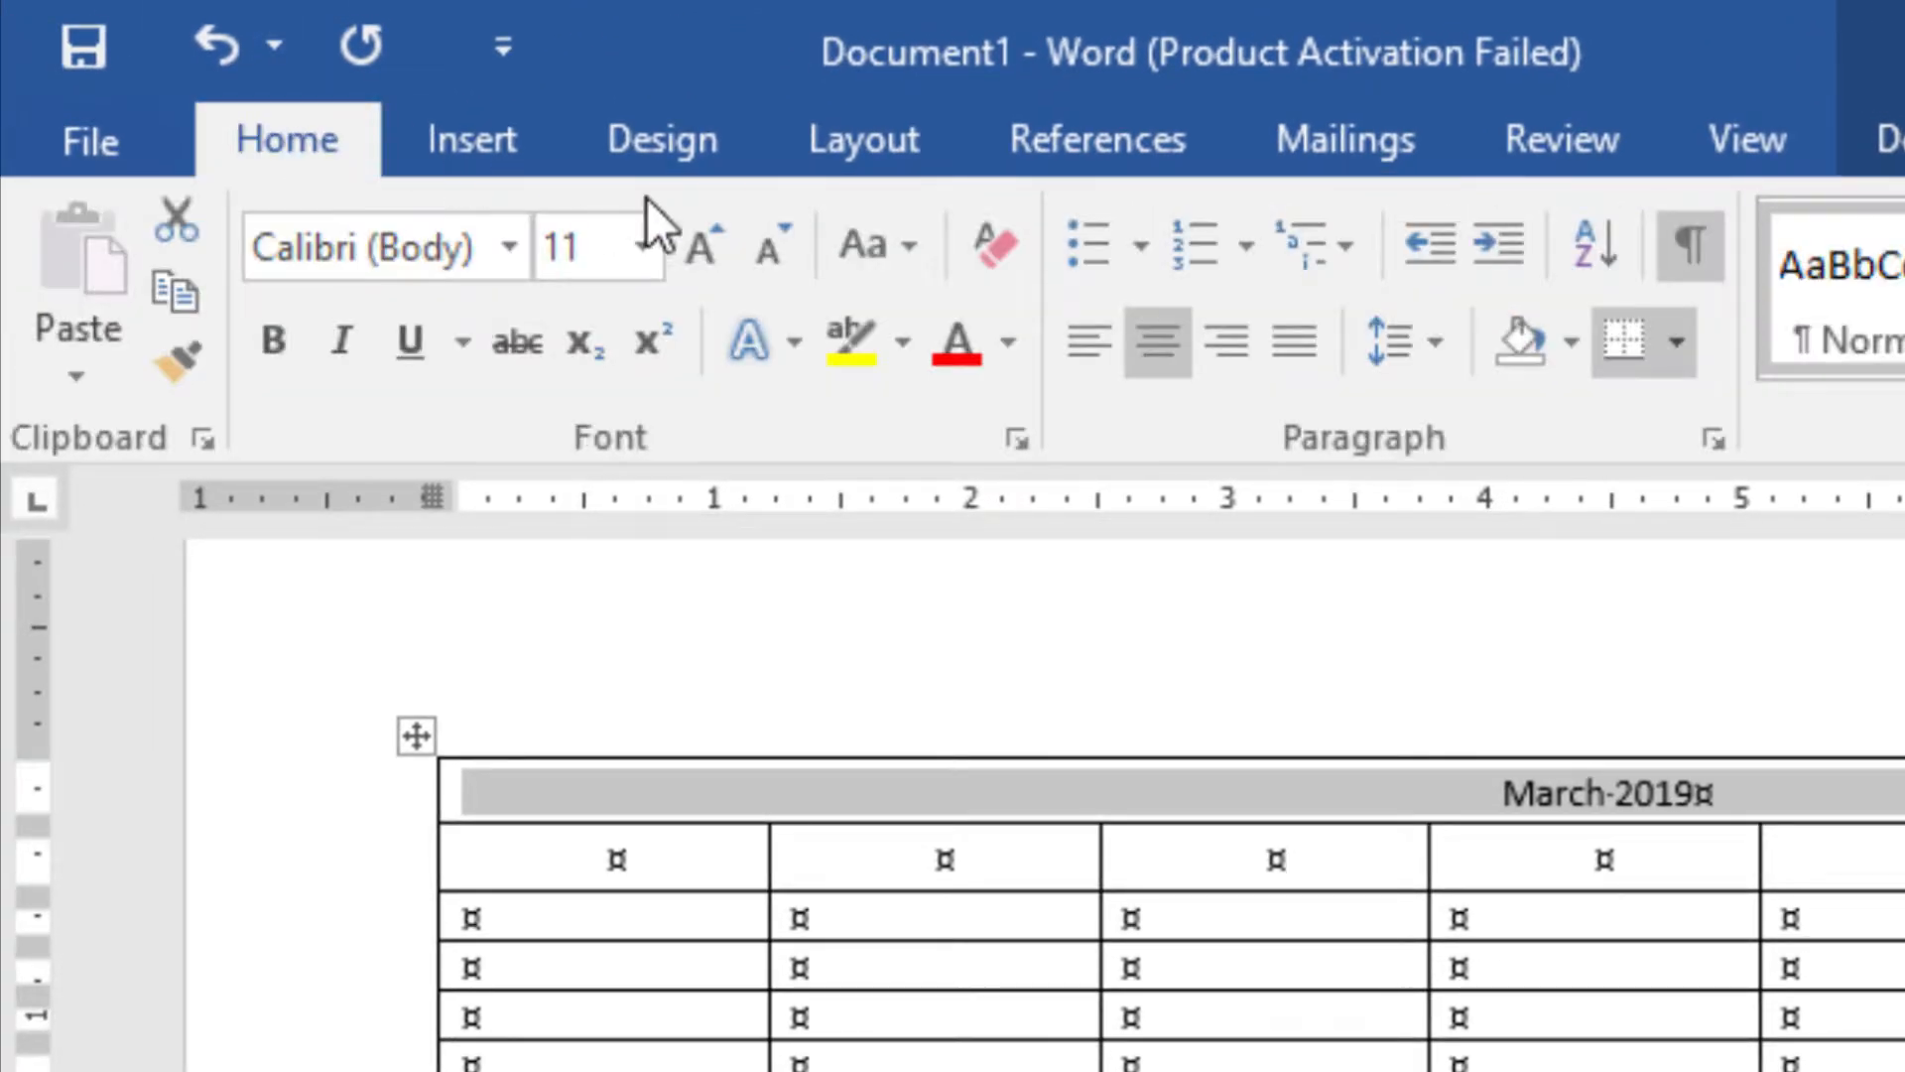
{"action": "left_click", "coordinate": [643, 248]}
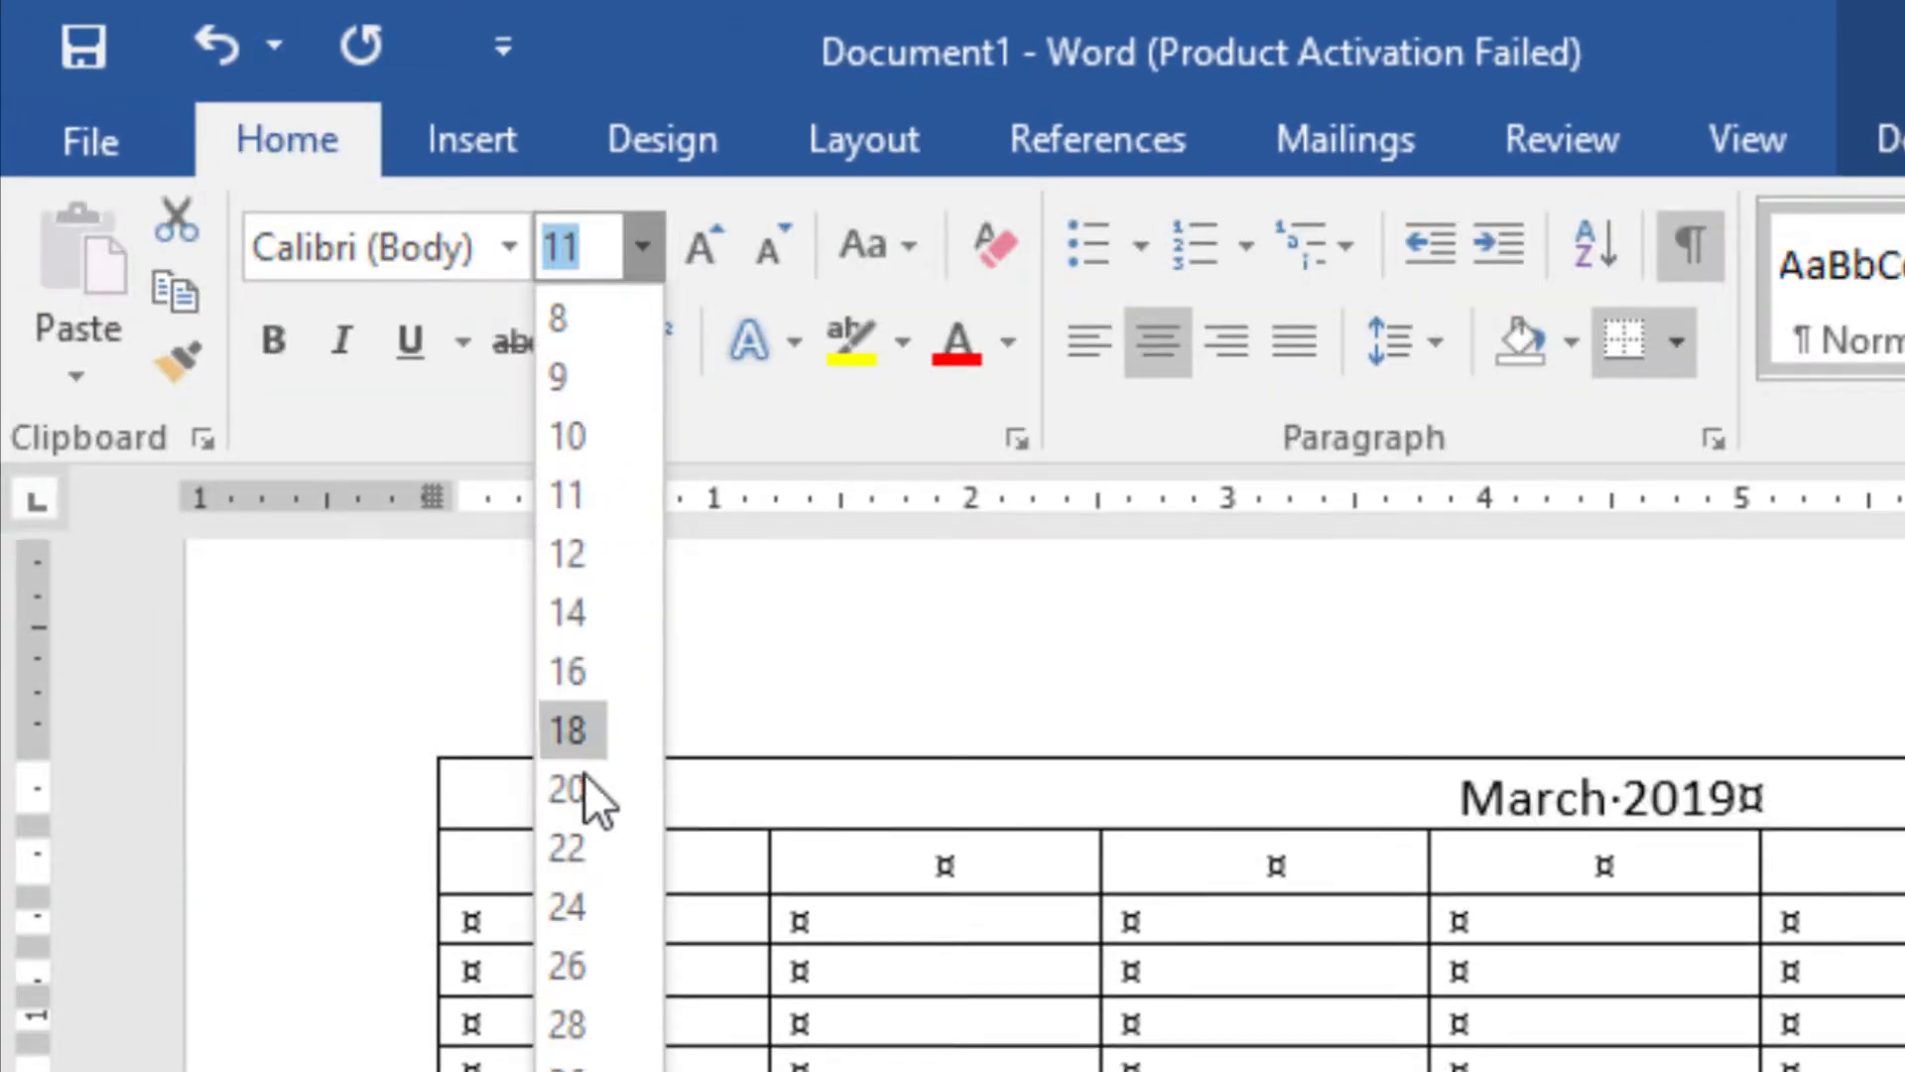
{"action": "left_click", "coordinate": [597, 743]}
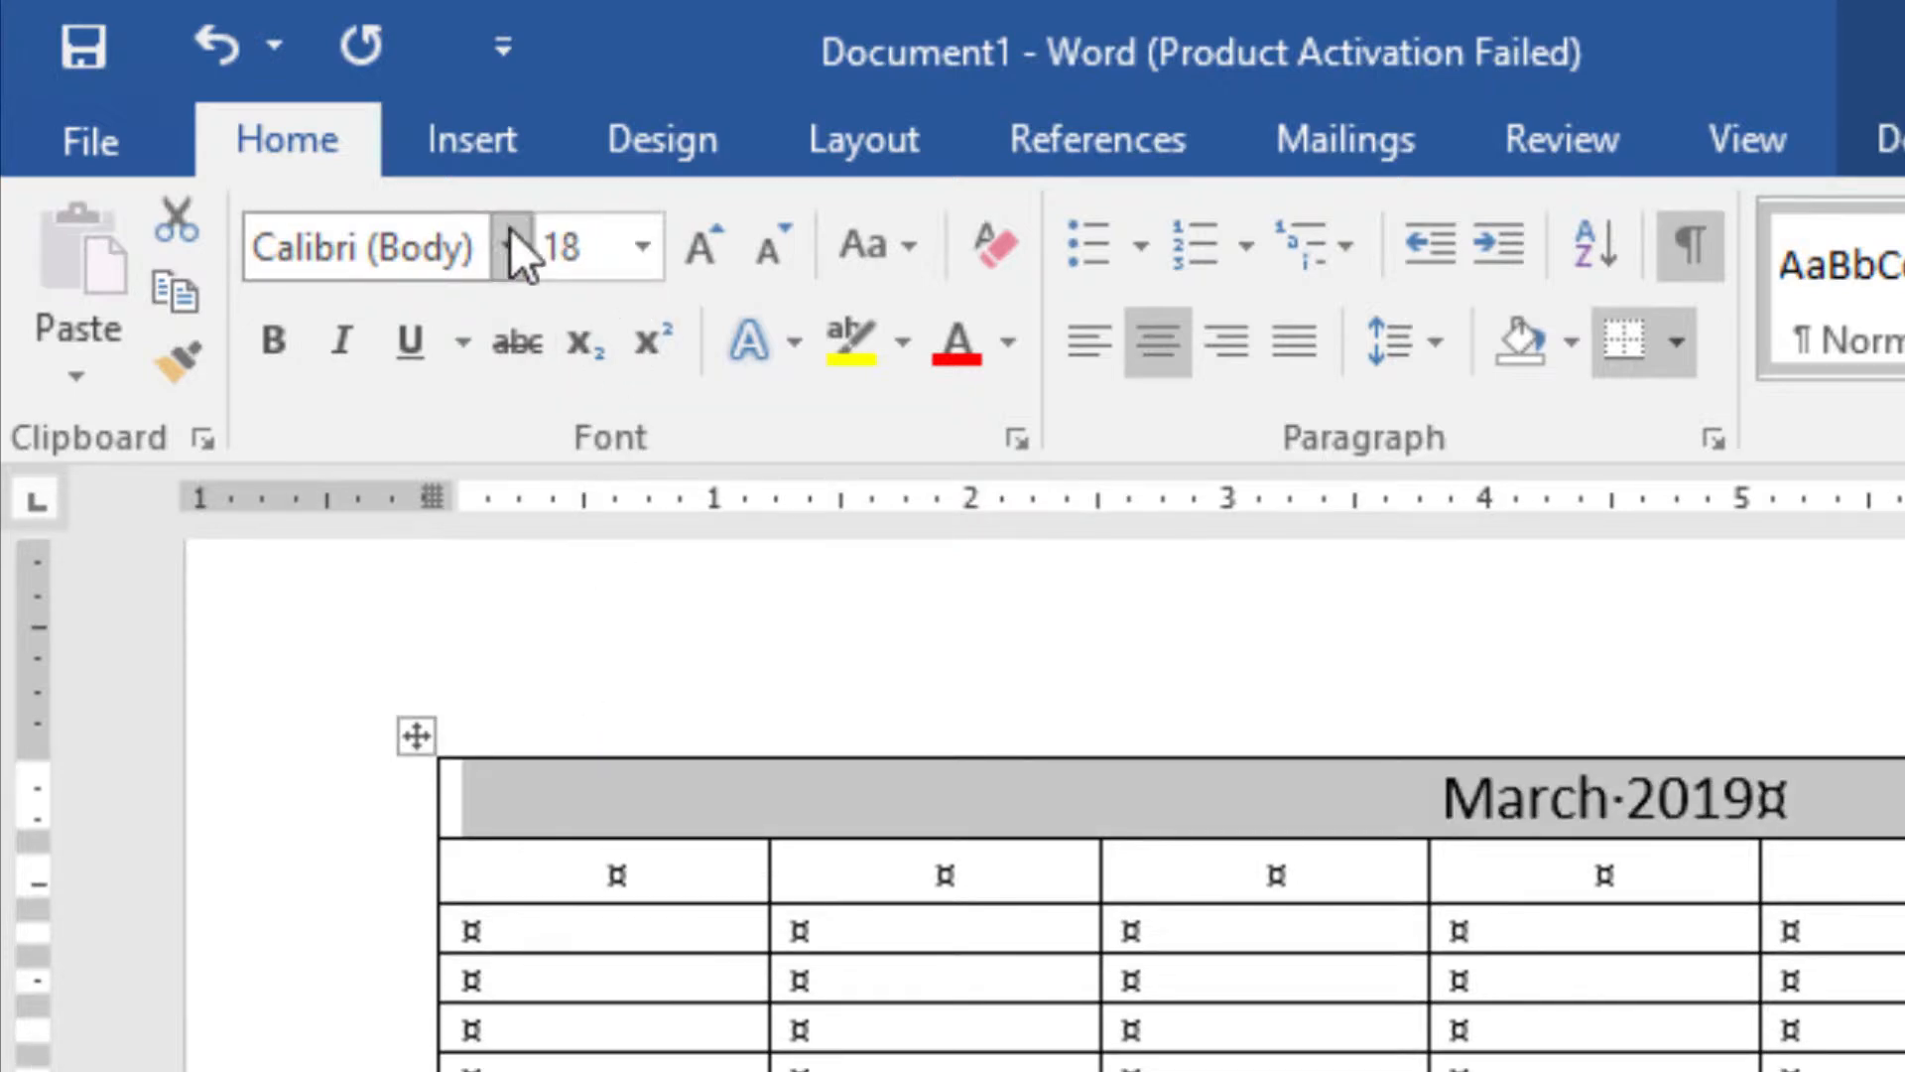
{"action": "left_click", "coordinate": [508, 247]}
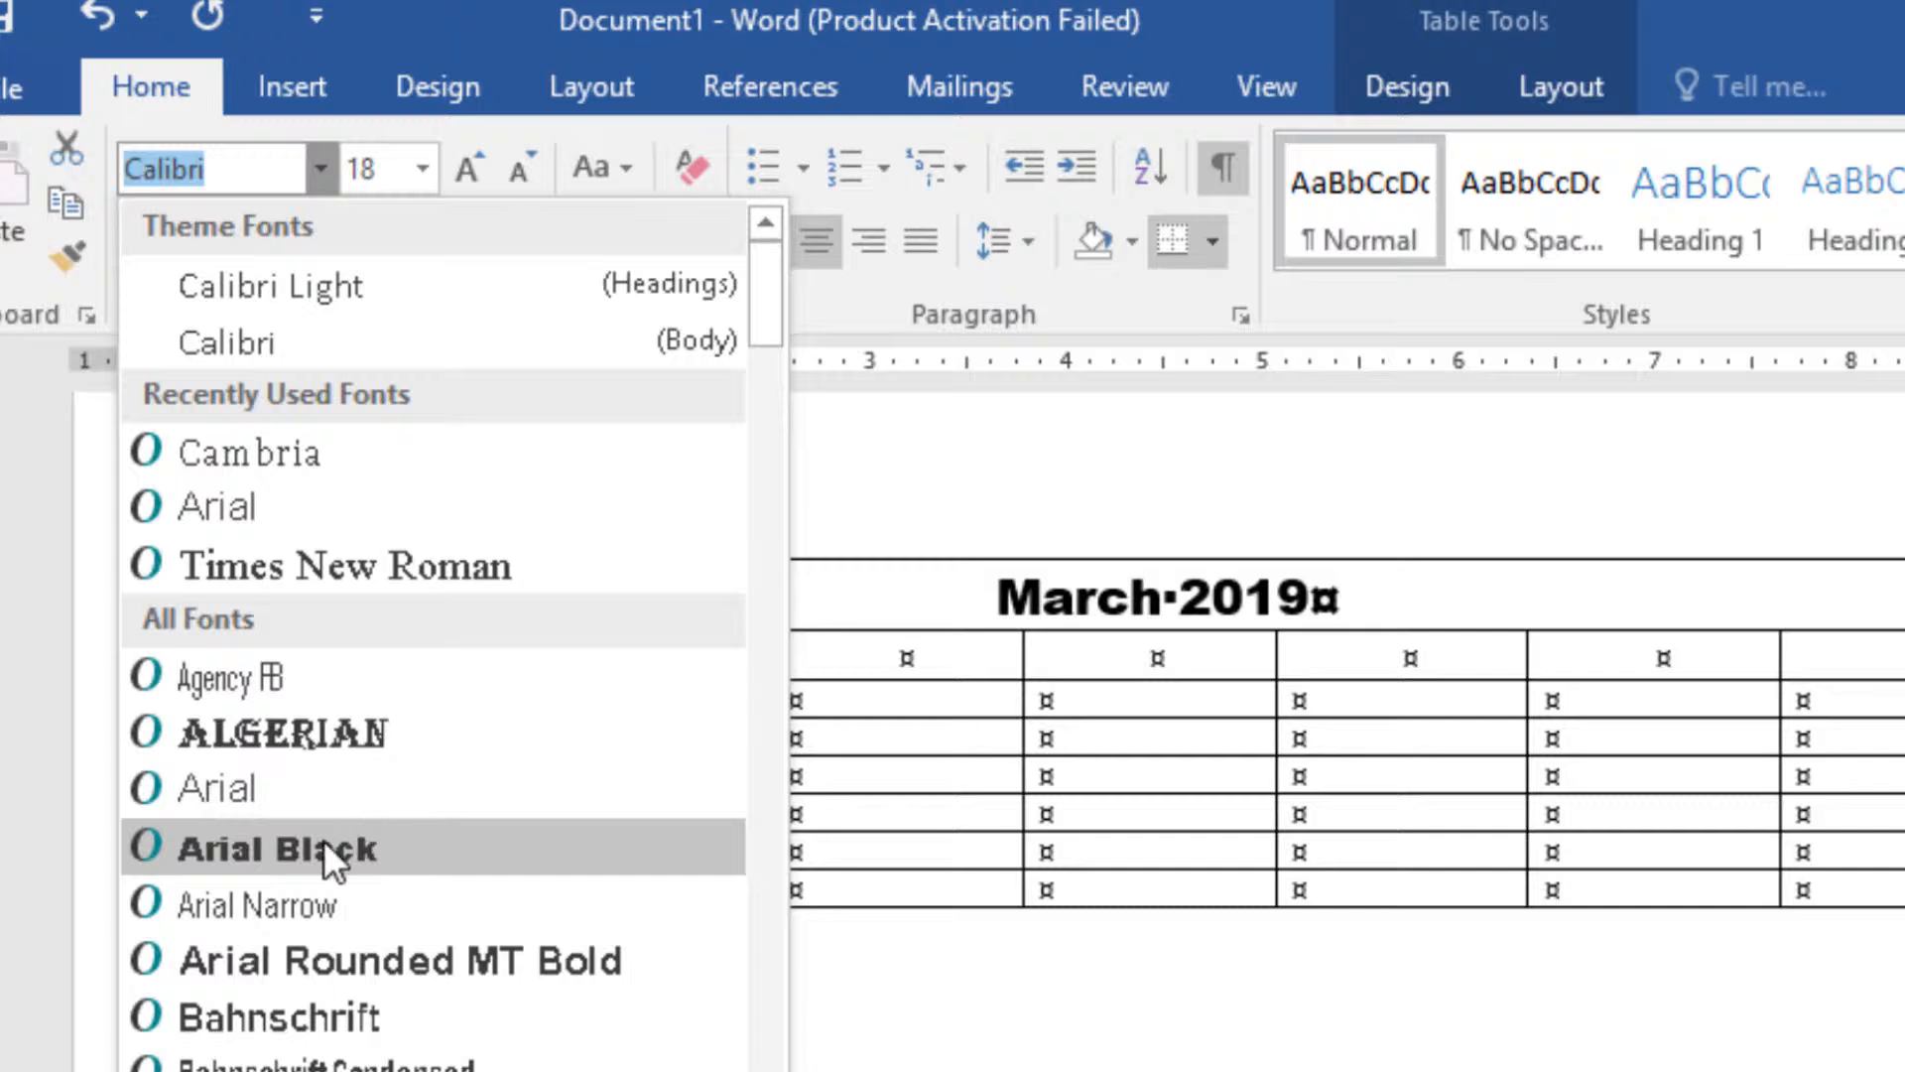
{"action": "left_click", "coordinate": [353, 842]}
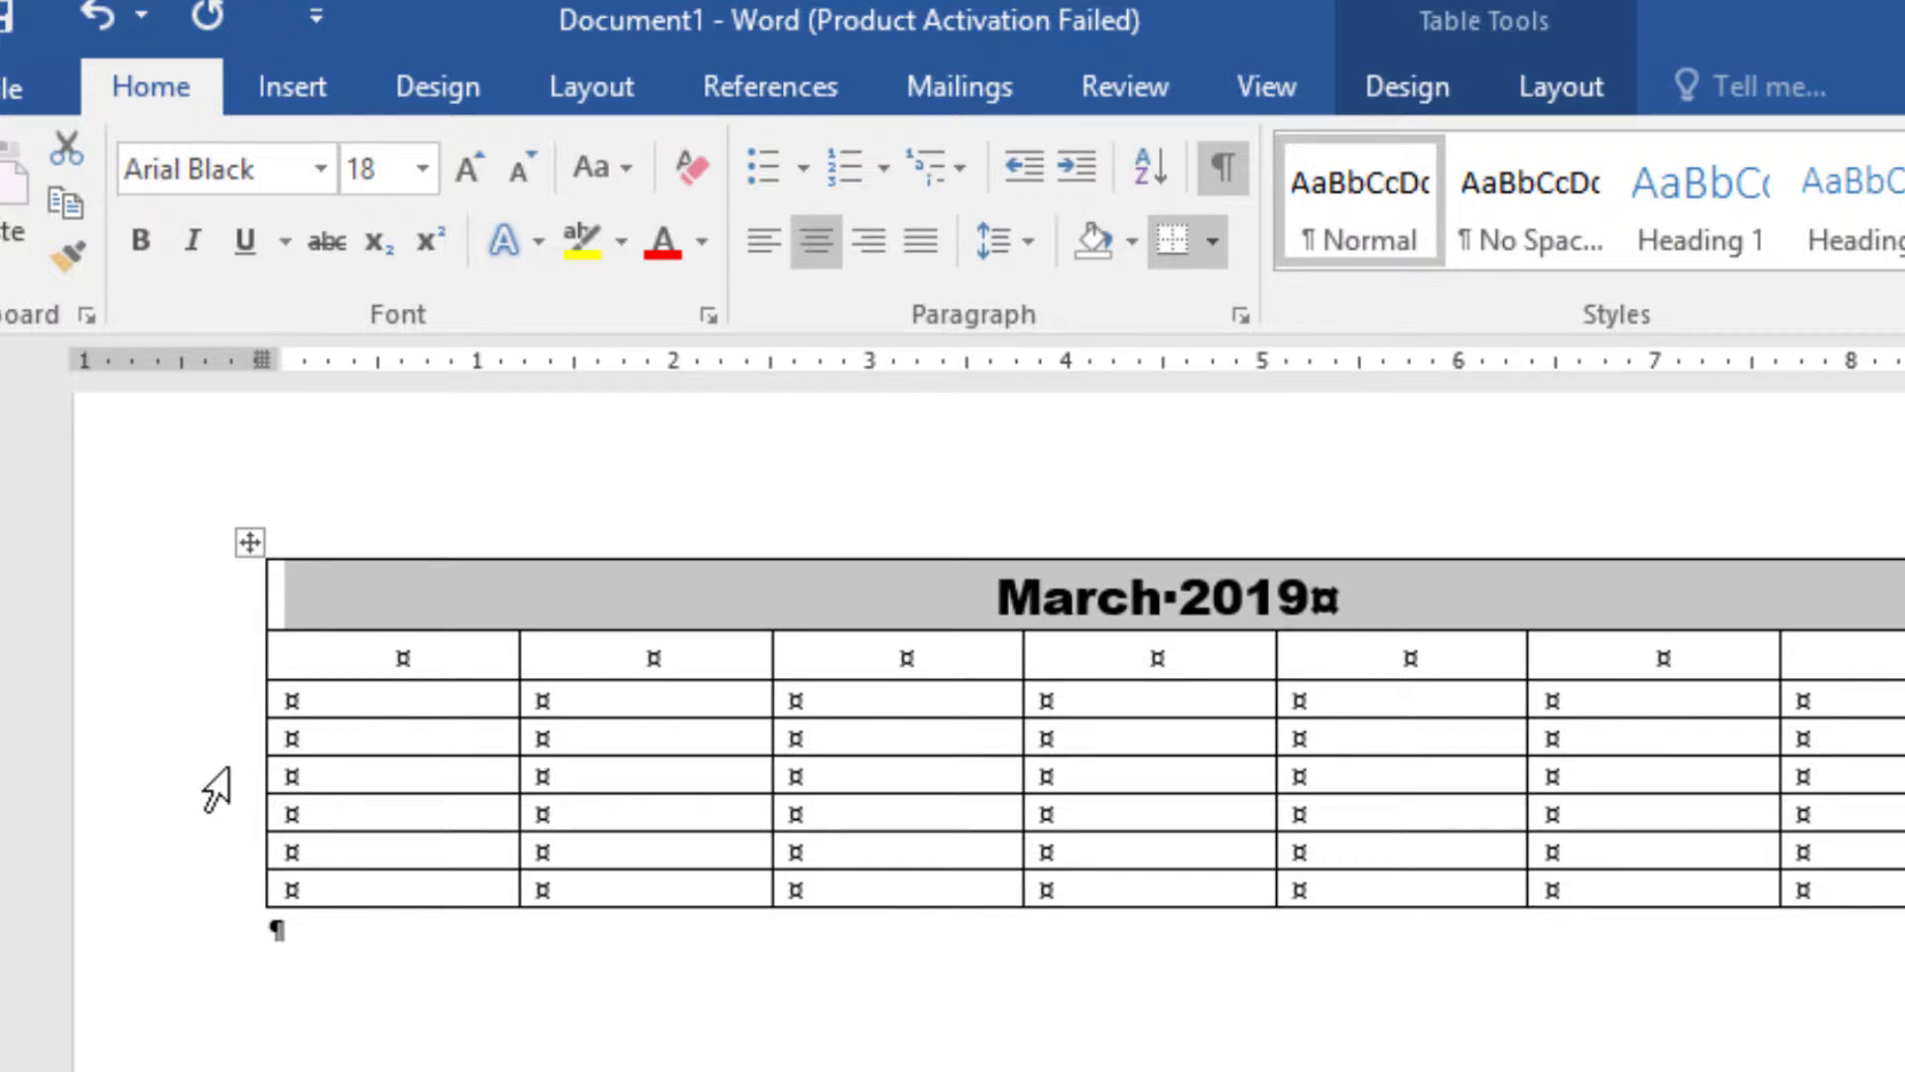
Step: Set the height of the table's six bottom rows to 0.9"
{"action": "left_click_drag", "start_coordinate": [203, 705], "coordinate": [185, 873]}
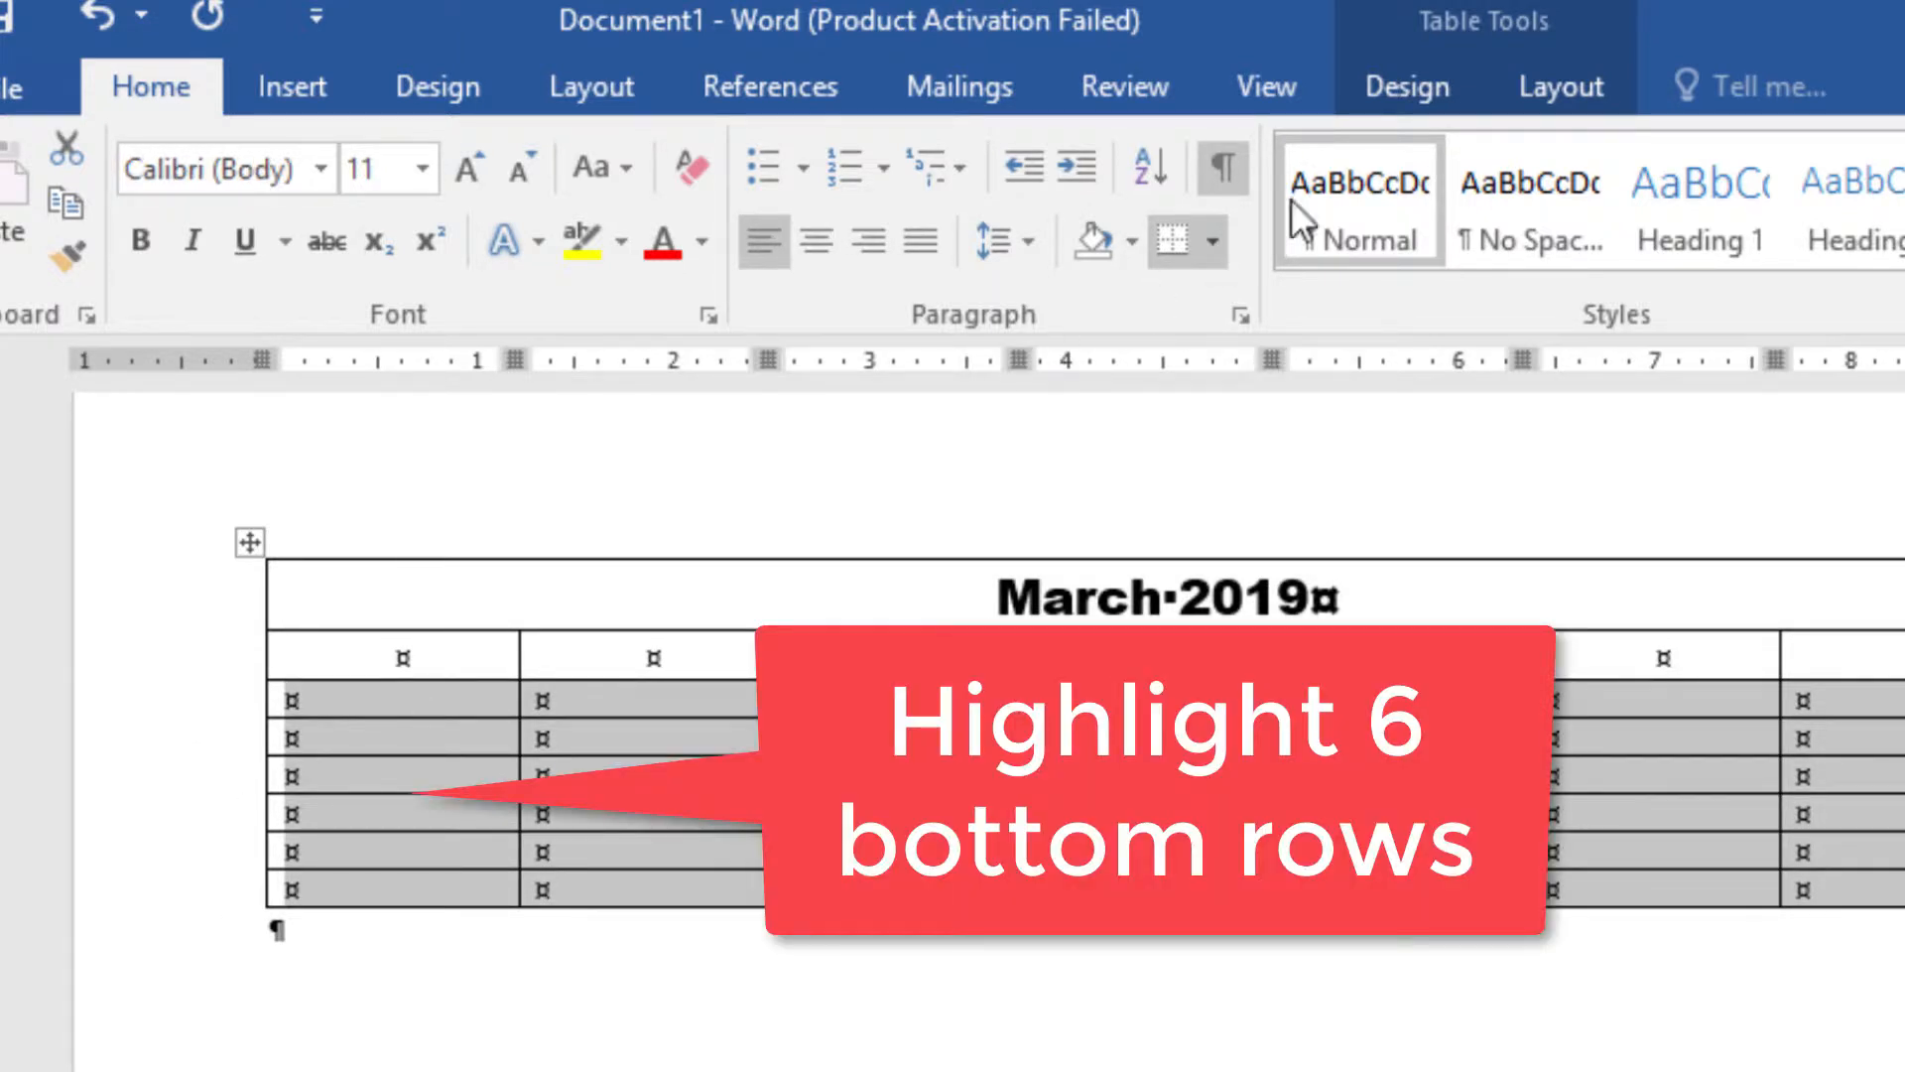
{"action": "left_click", "coordinate": [1568, 93]}
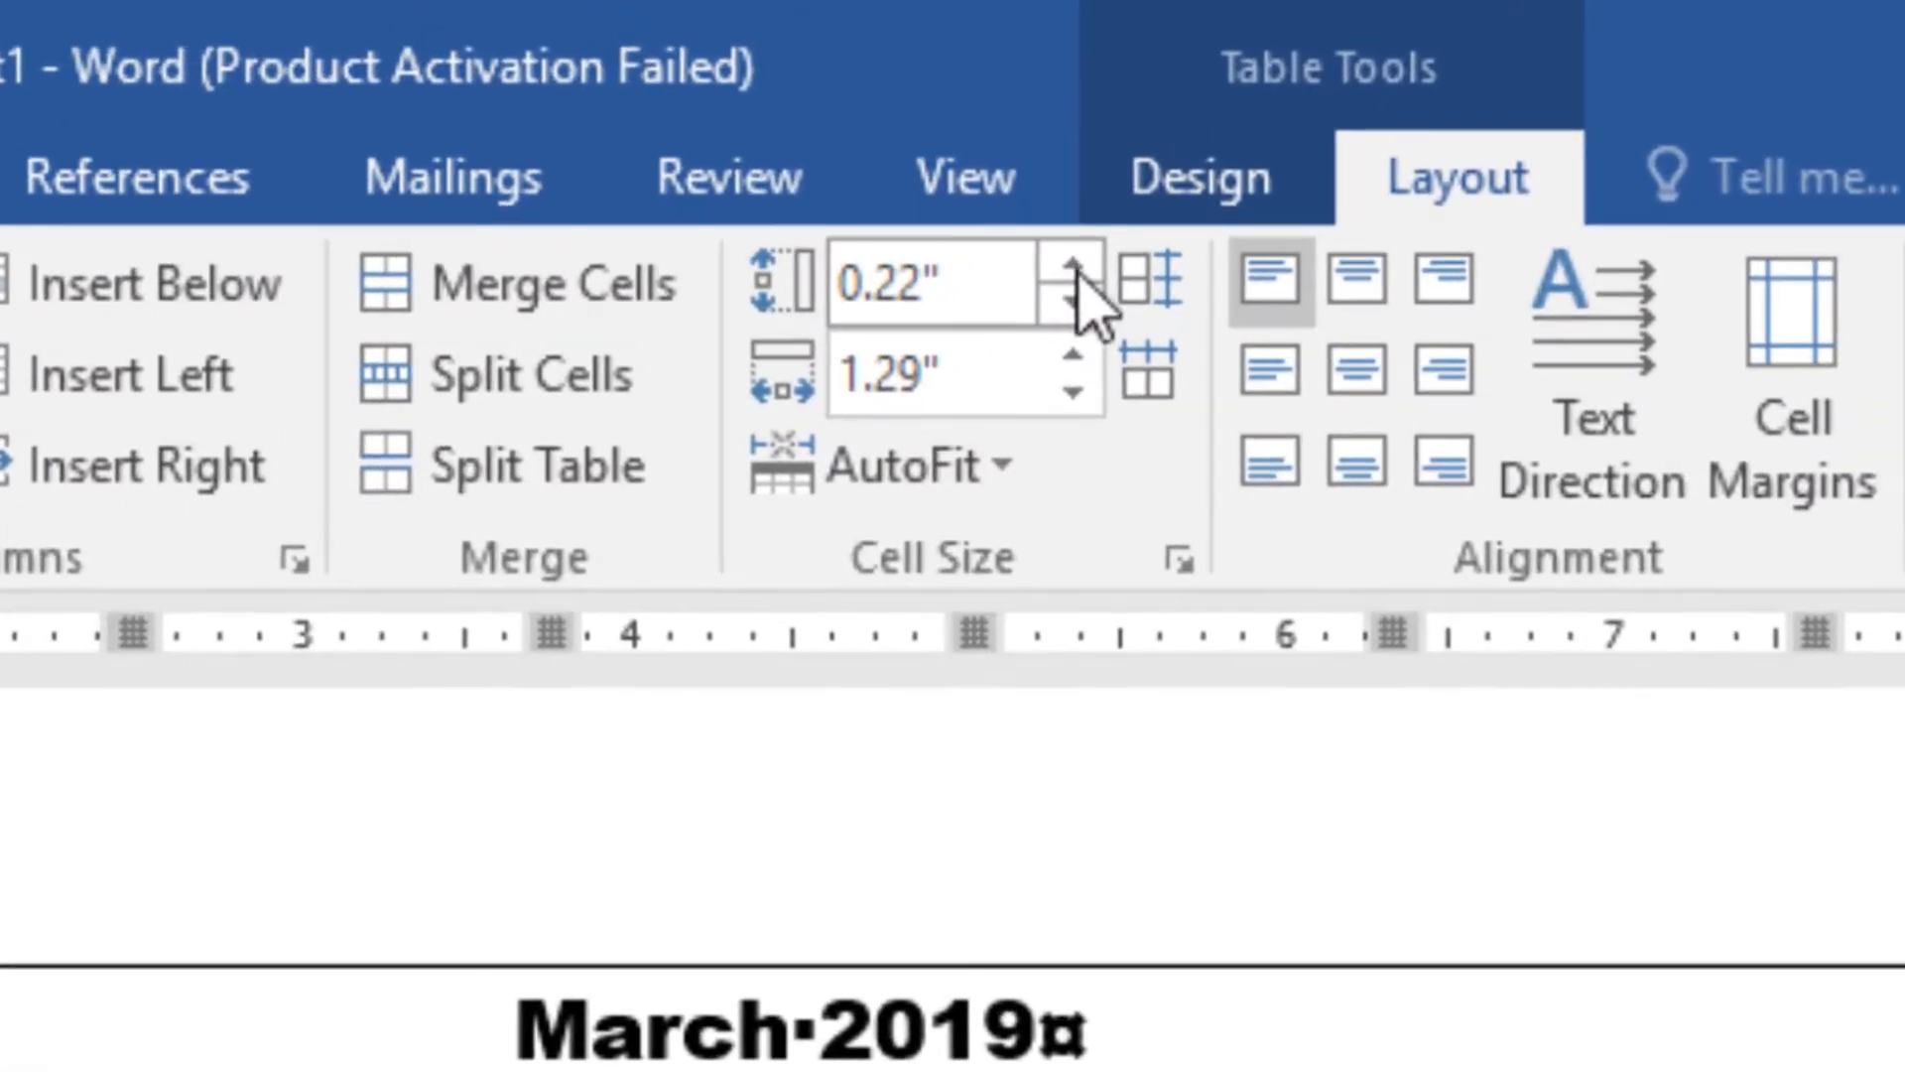
{"action": "left_click", "coordinate": [1330, 139]}
{"action": "left_click", "coordinate": [1331, 139]}
{"action": "left_click", "coordinate": [1072, 266]}
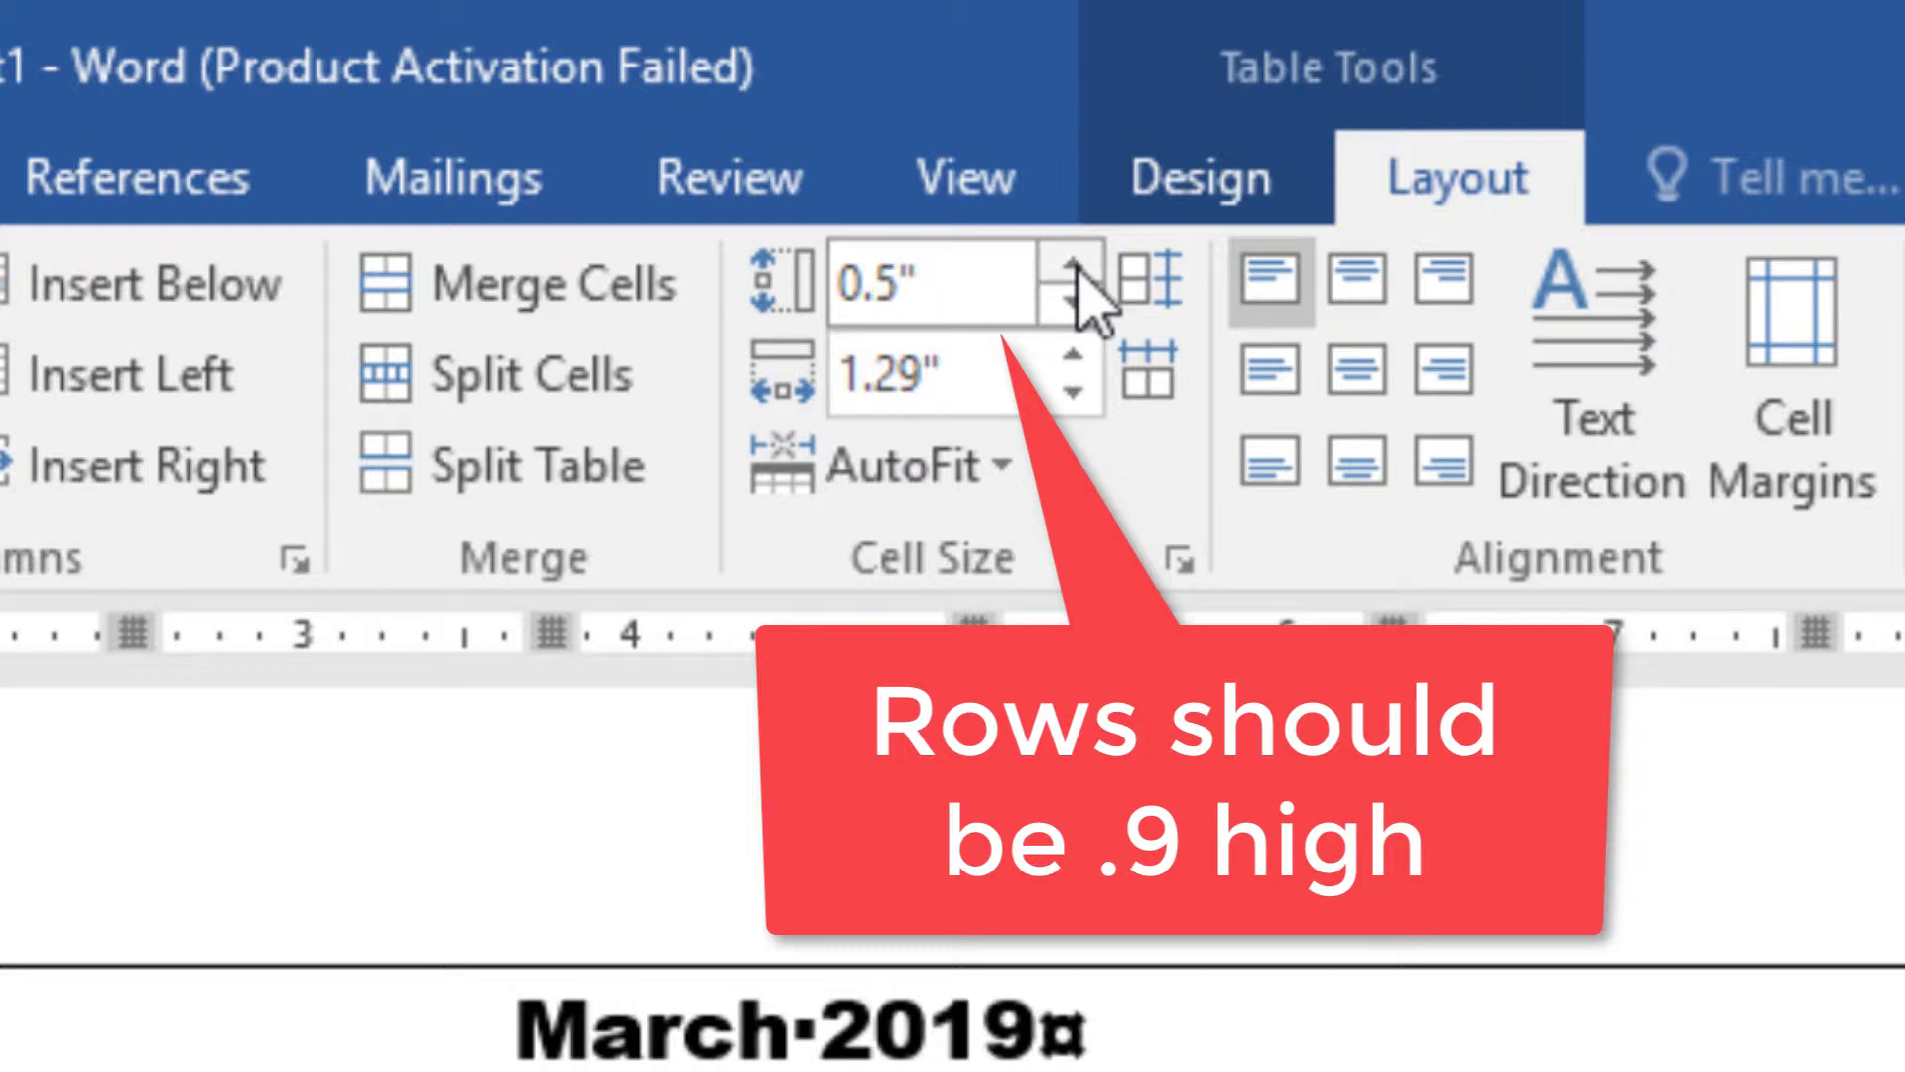
{"action": "left_click", "coordinate": [1073, 266]}
{"action": "left_click", "coordinate": [1072, 266]}
{"action": "left_click", "coordinate": [1073, 266]}
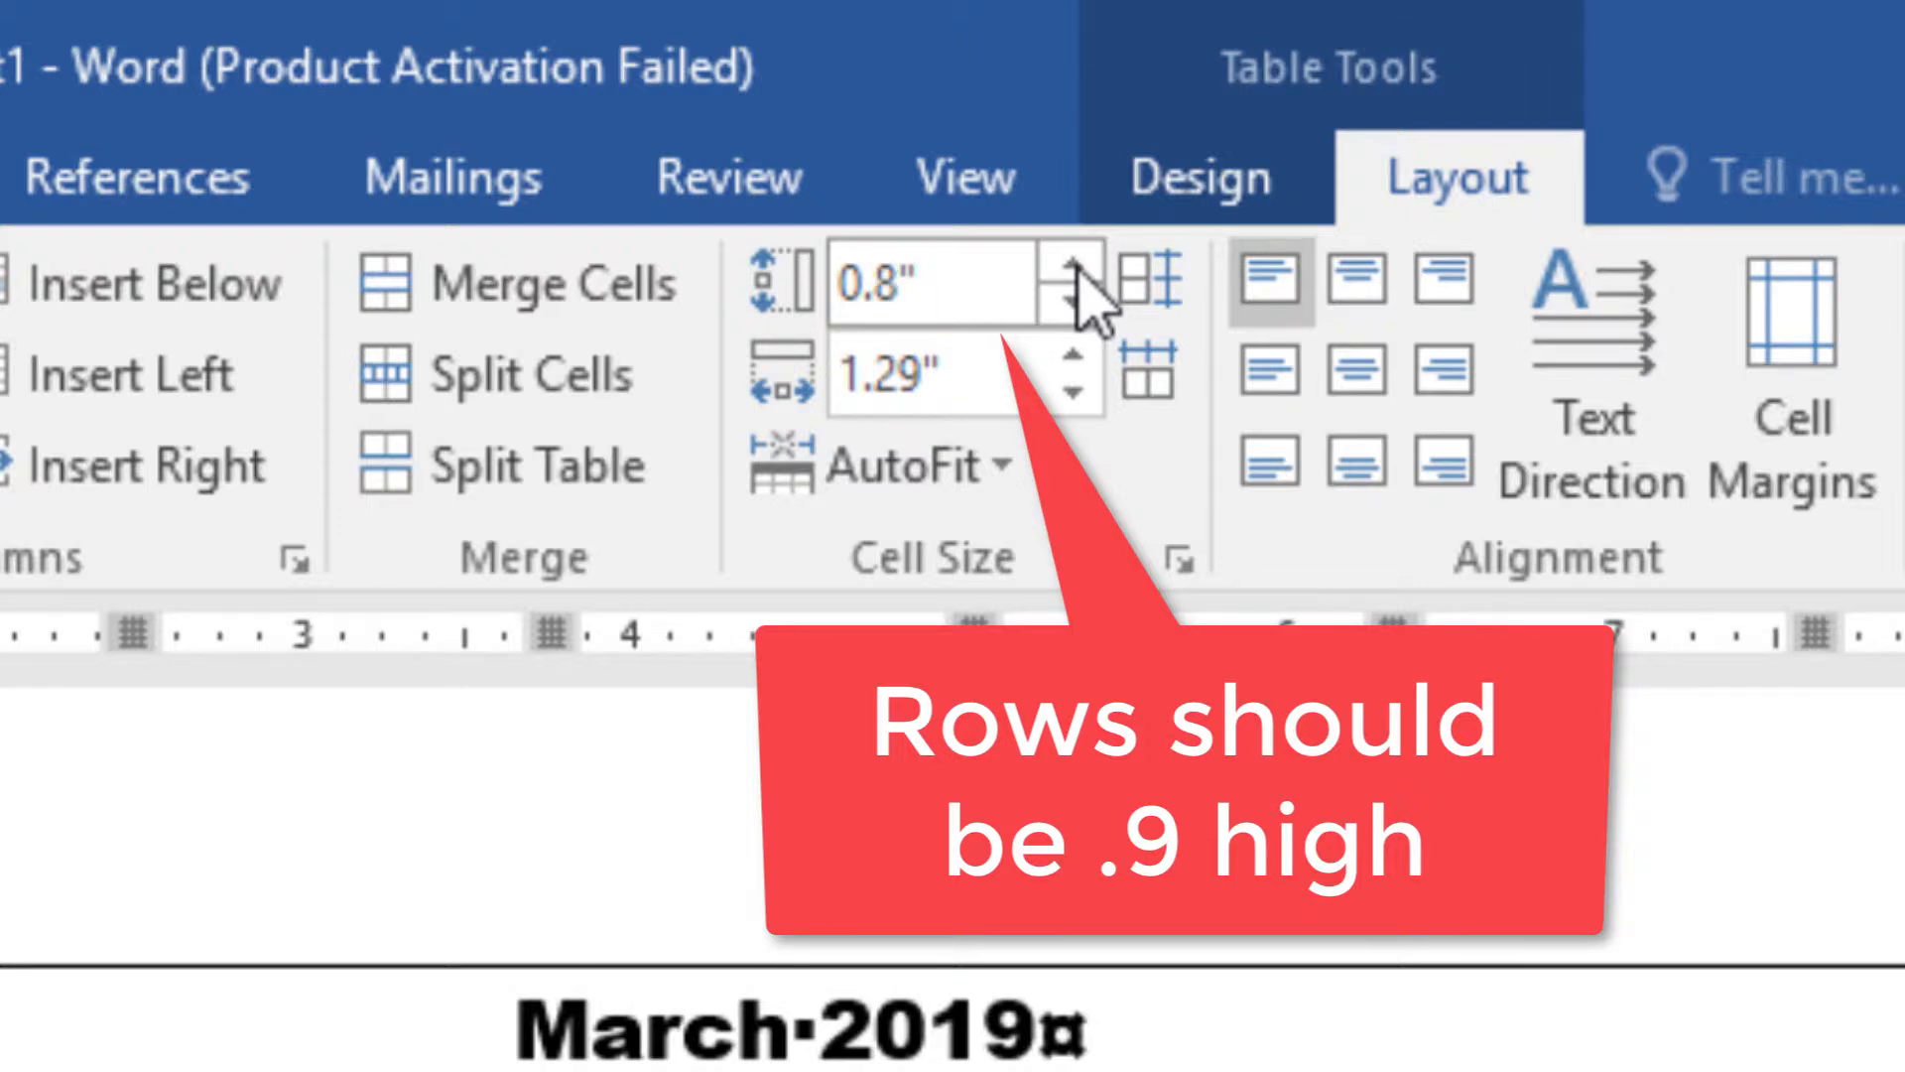
{"action": "left_click", "coordinate": [1073, 266]}
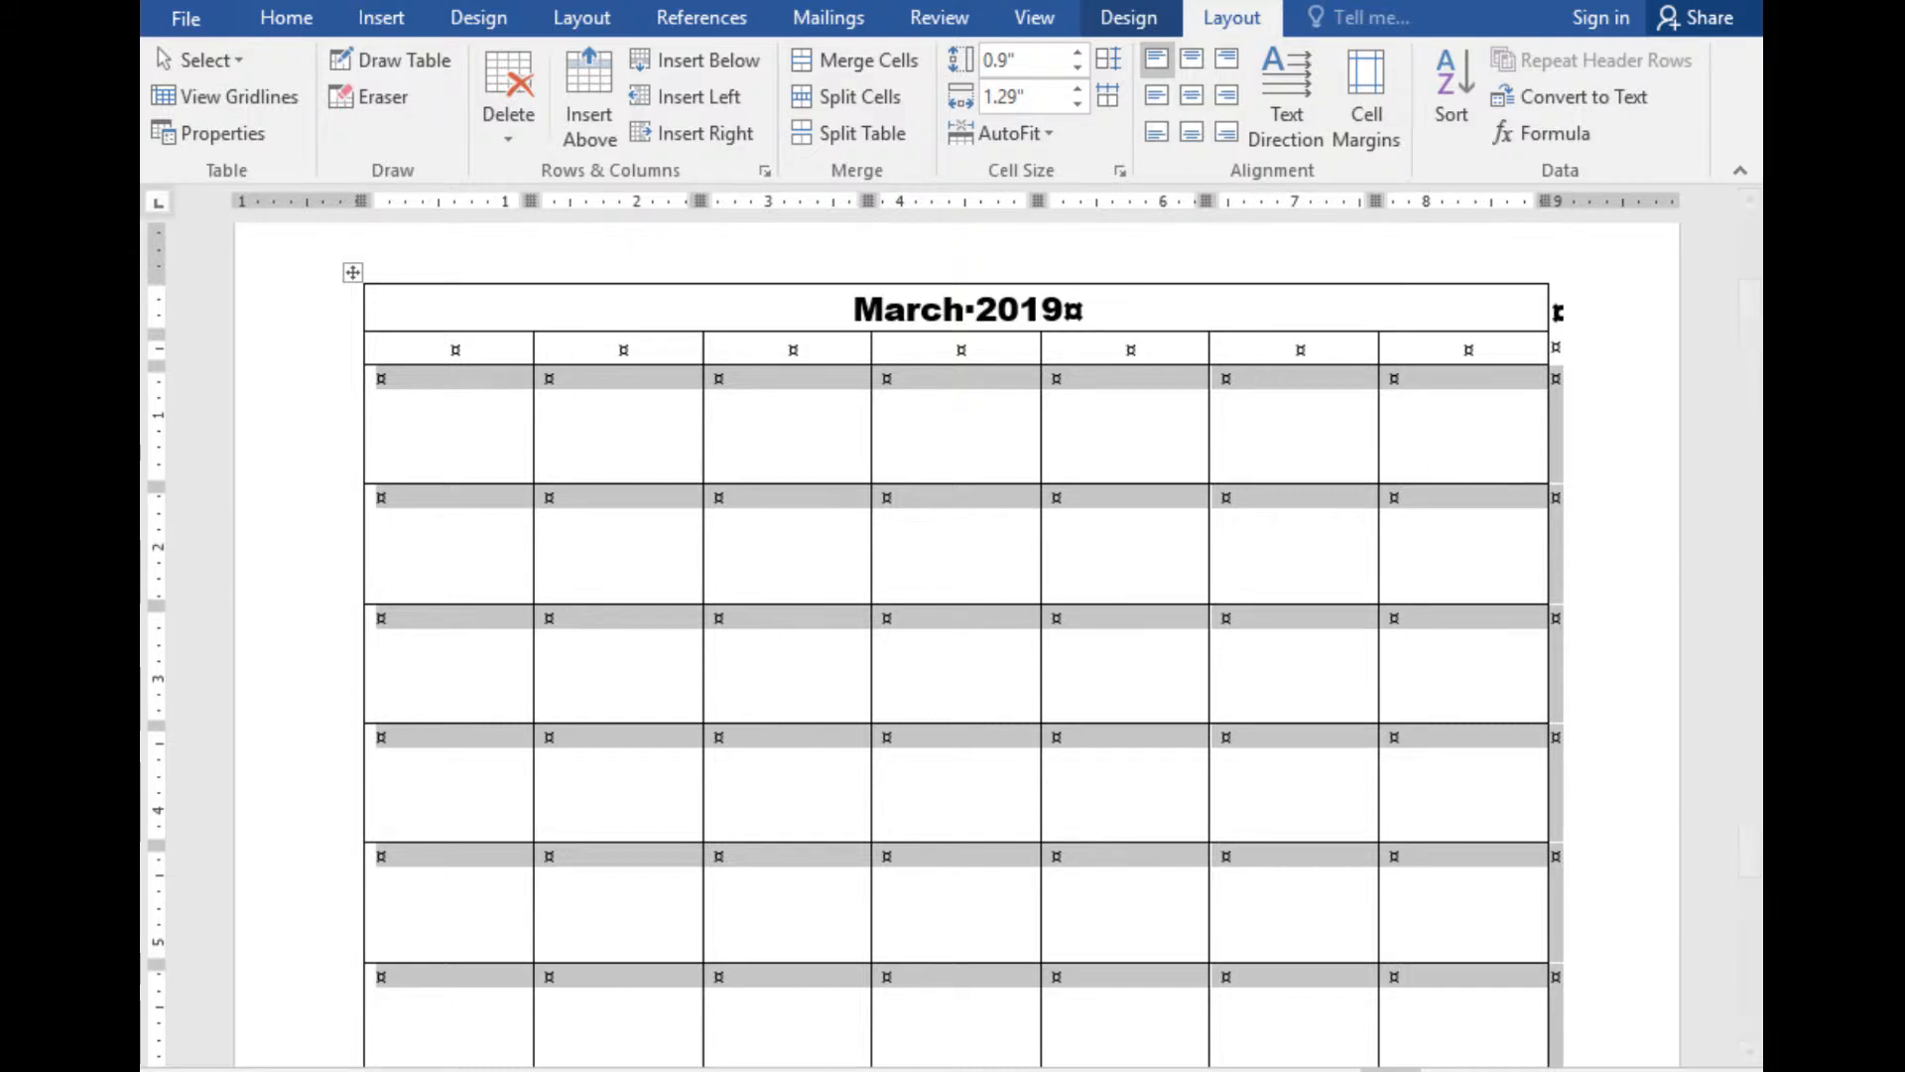
{"action": "left_click", "coordinate": [1032, 1070]}
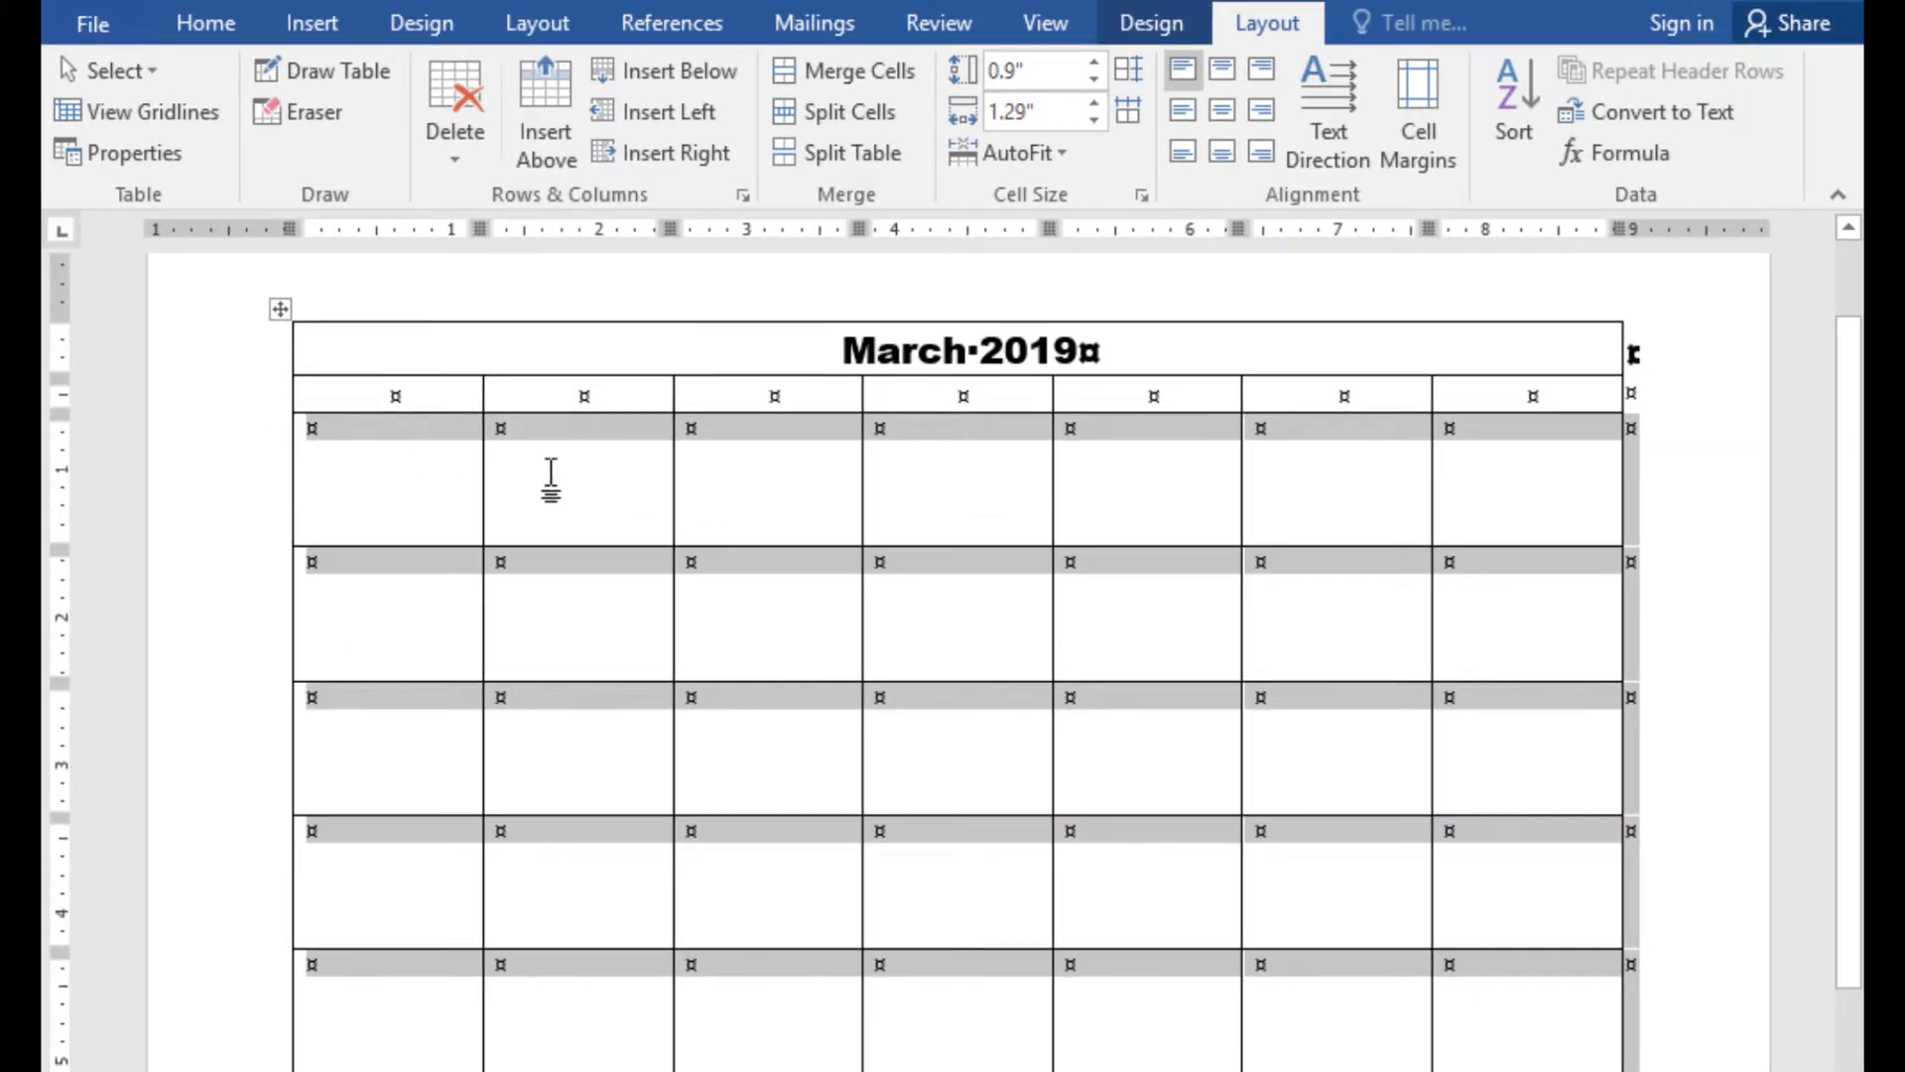
Step: Format the six bottom rows in Arial Black at 12 pt and enter 1 in the sixth cell of the first week row
{"action": "left_click", "coordinate": [193, 30]}
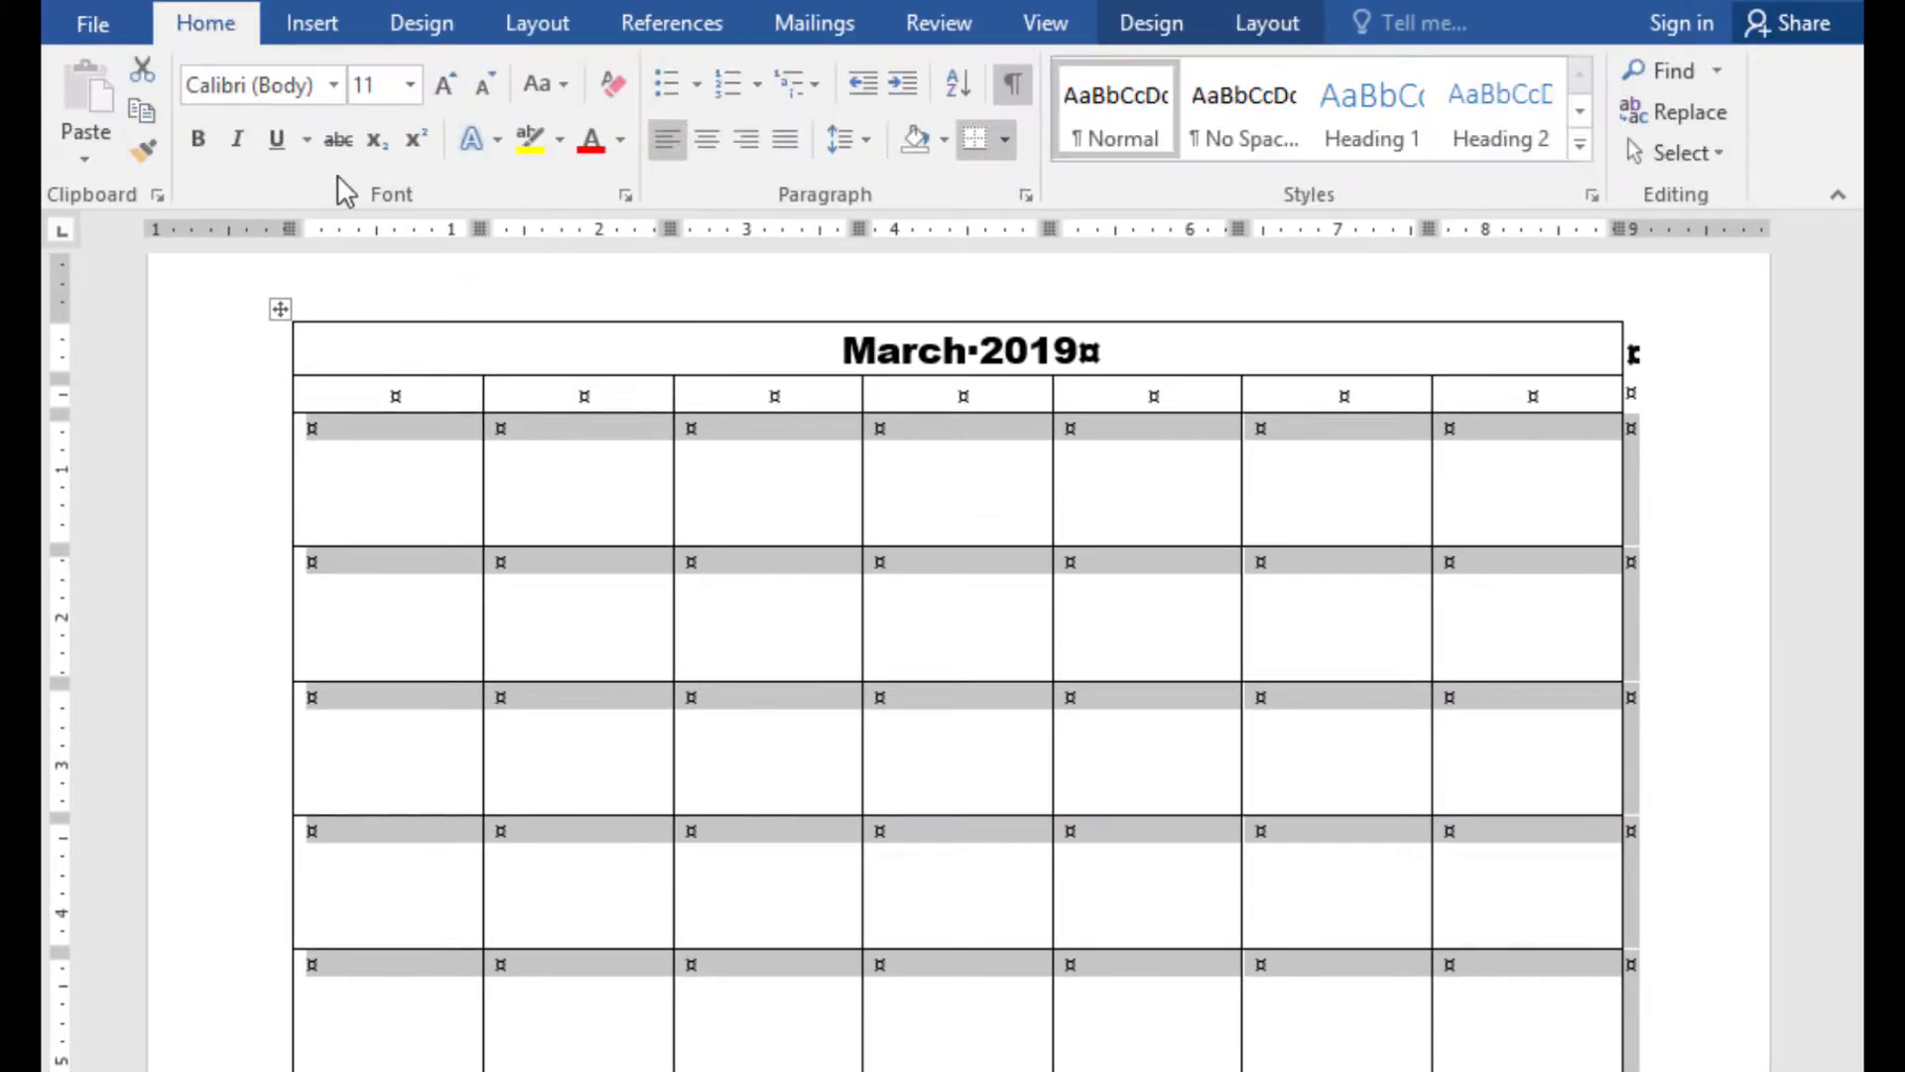
{"action": "left_click", "coordinate": [333, 87]}
{"action": "left_click", "coordinate": [340, 296]}
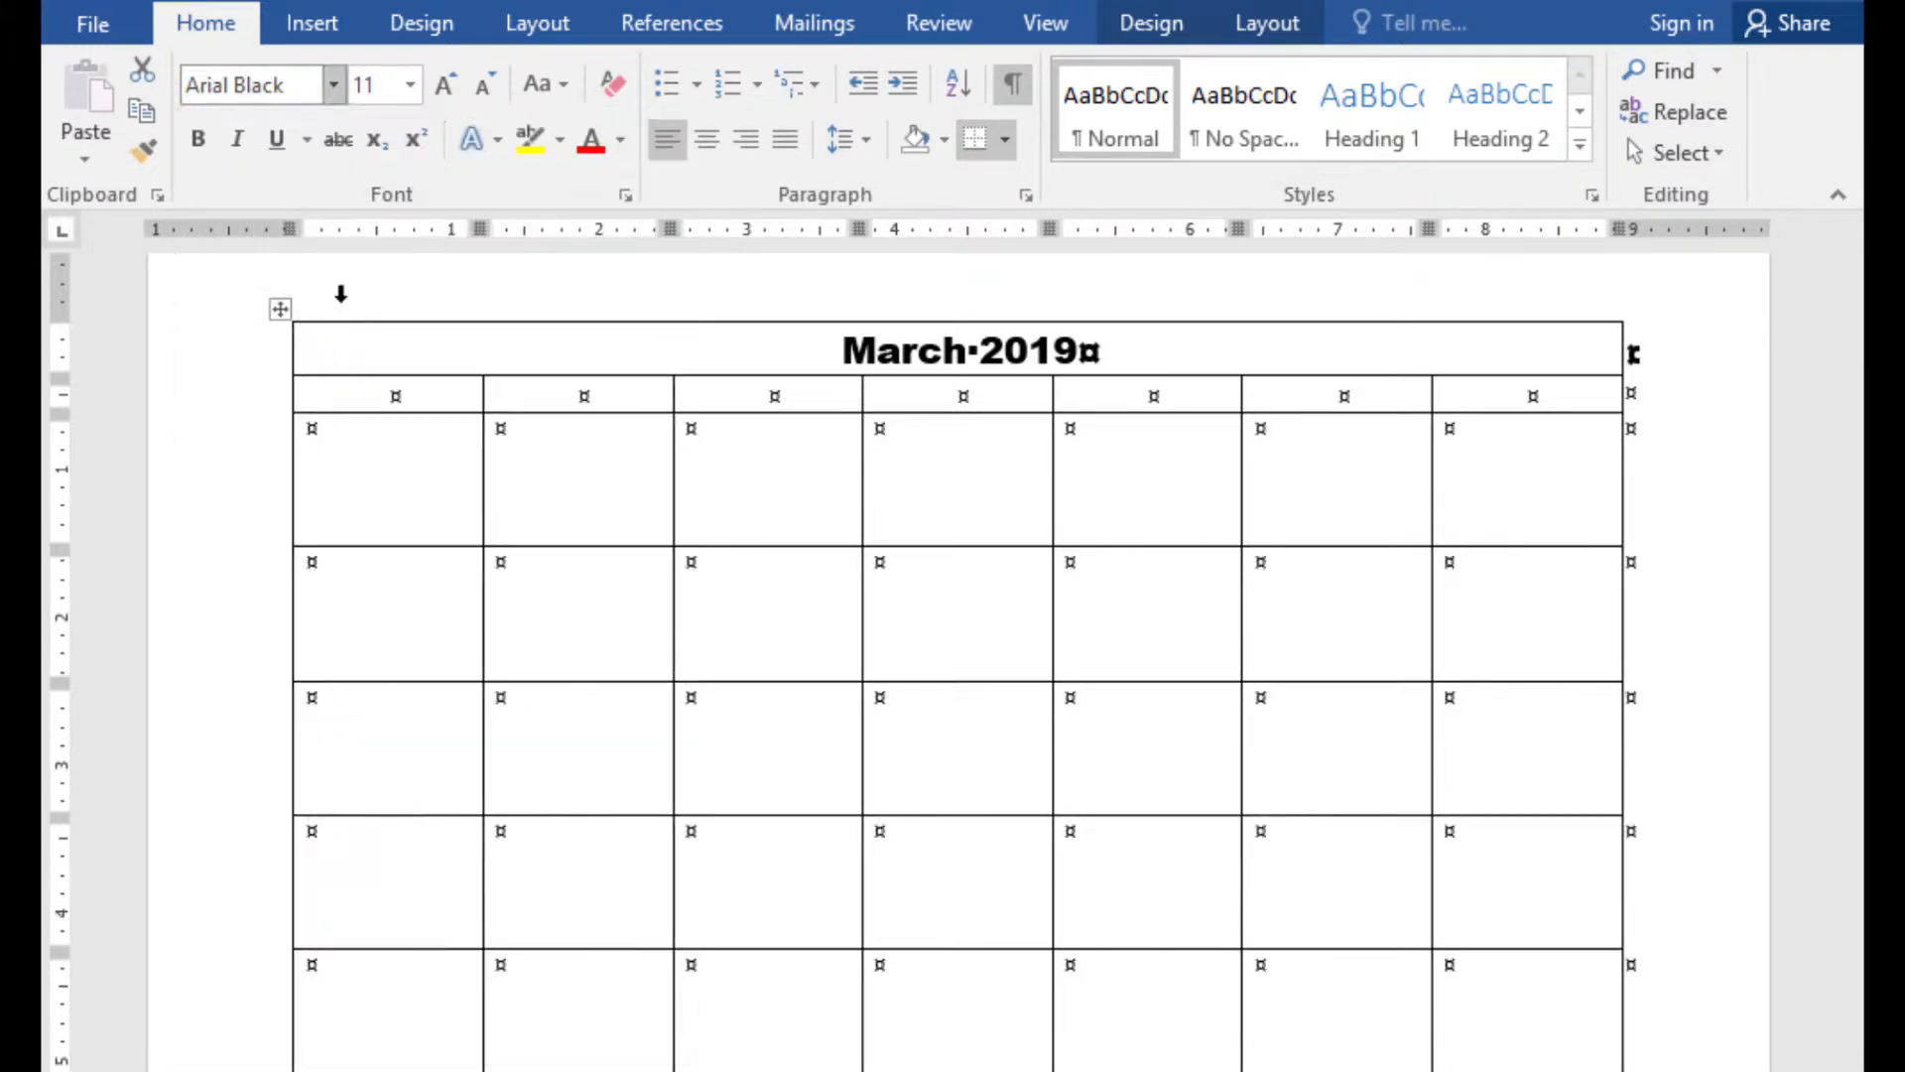
{"action": "left_click", "coordinate": [411, 86]}
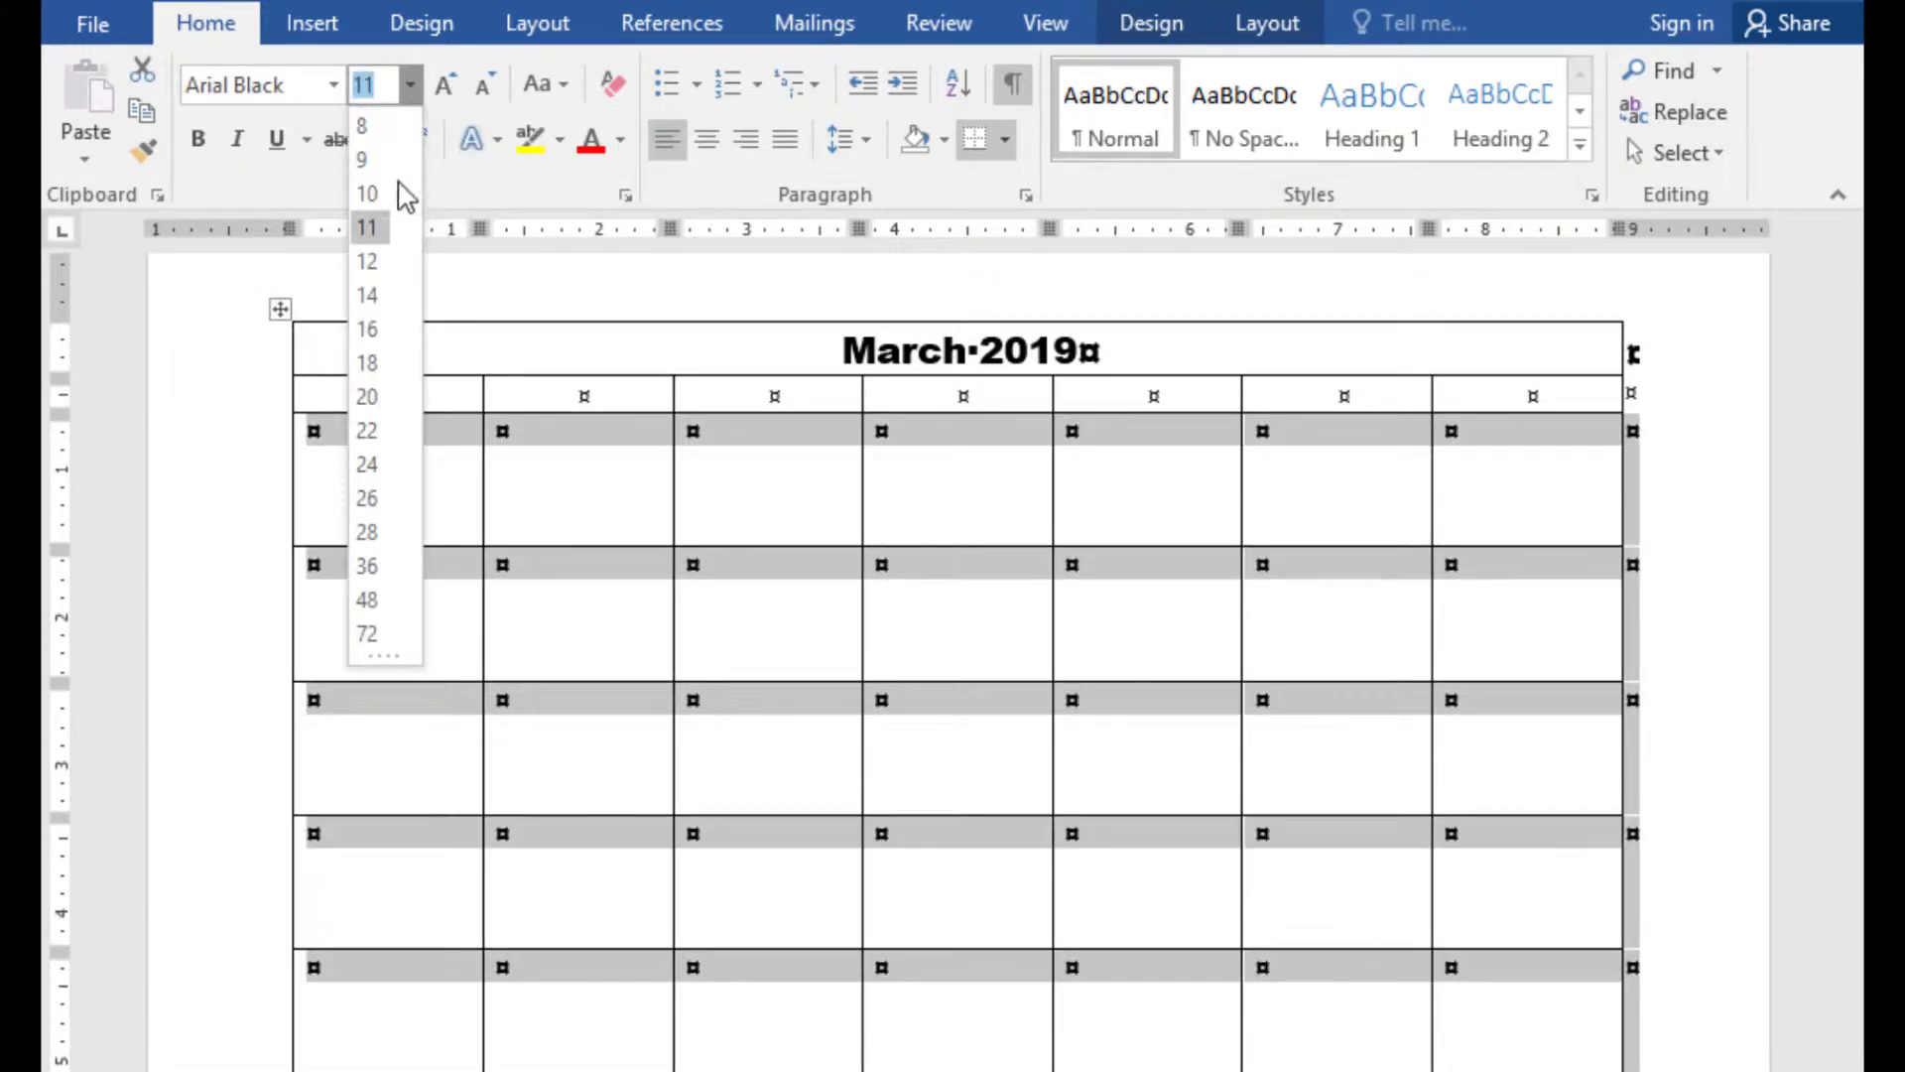
{"action": "left_click", "coordinate": [389, 263]}
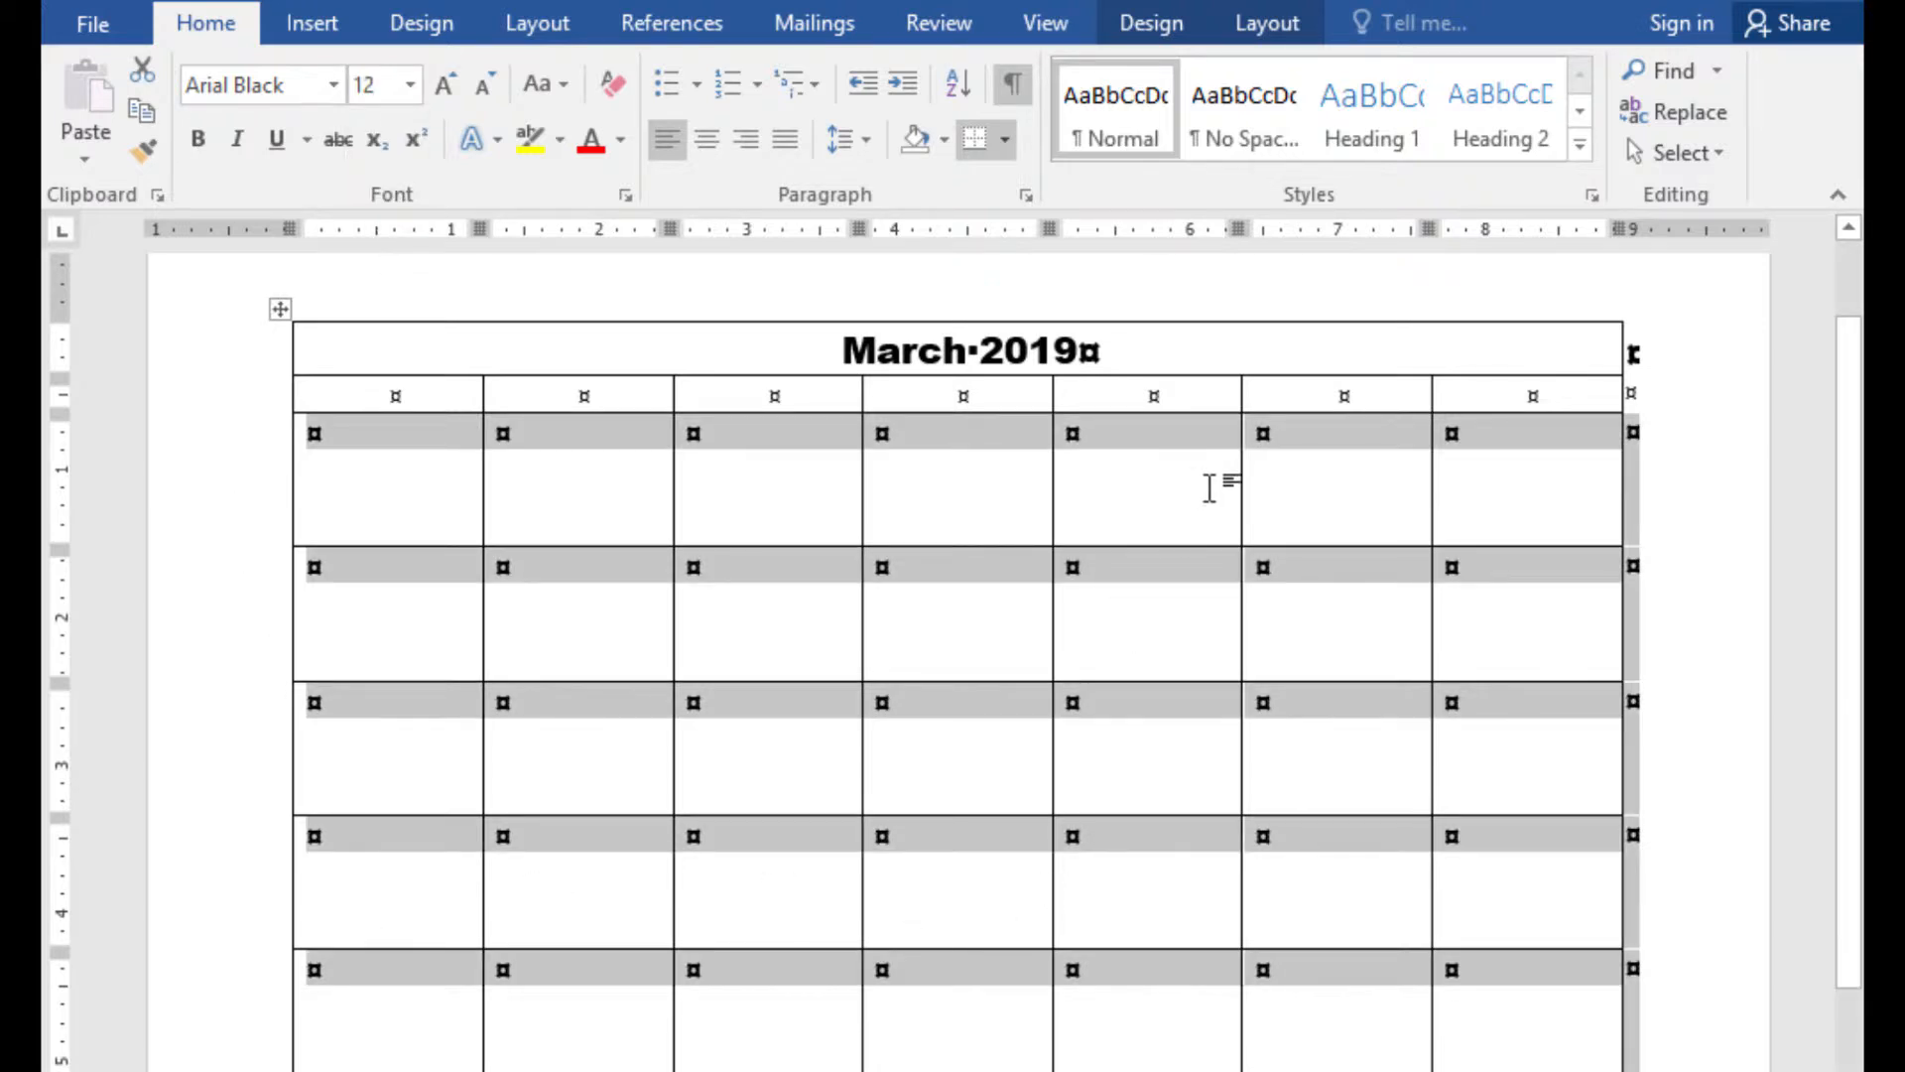
{"action": "left_click", "coordinate": [1258, 456]}
{"action": "type", "text": "1"}
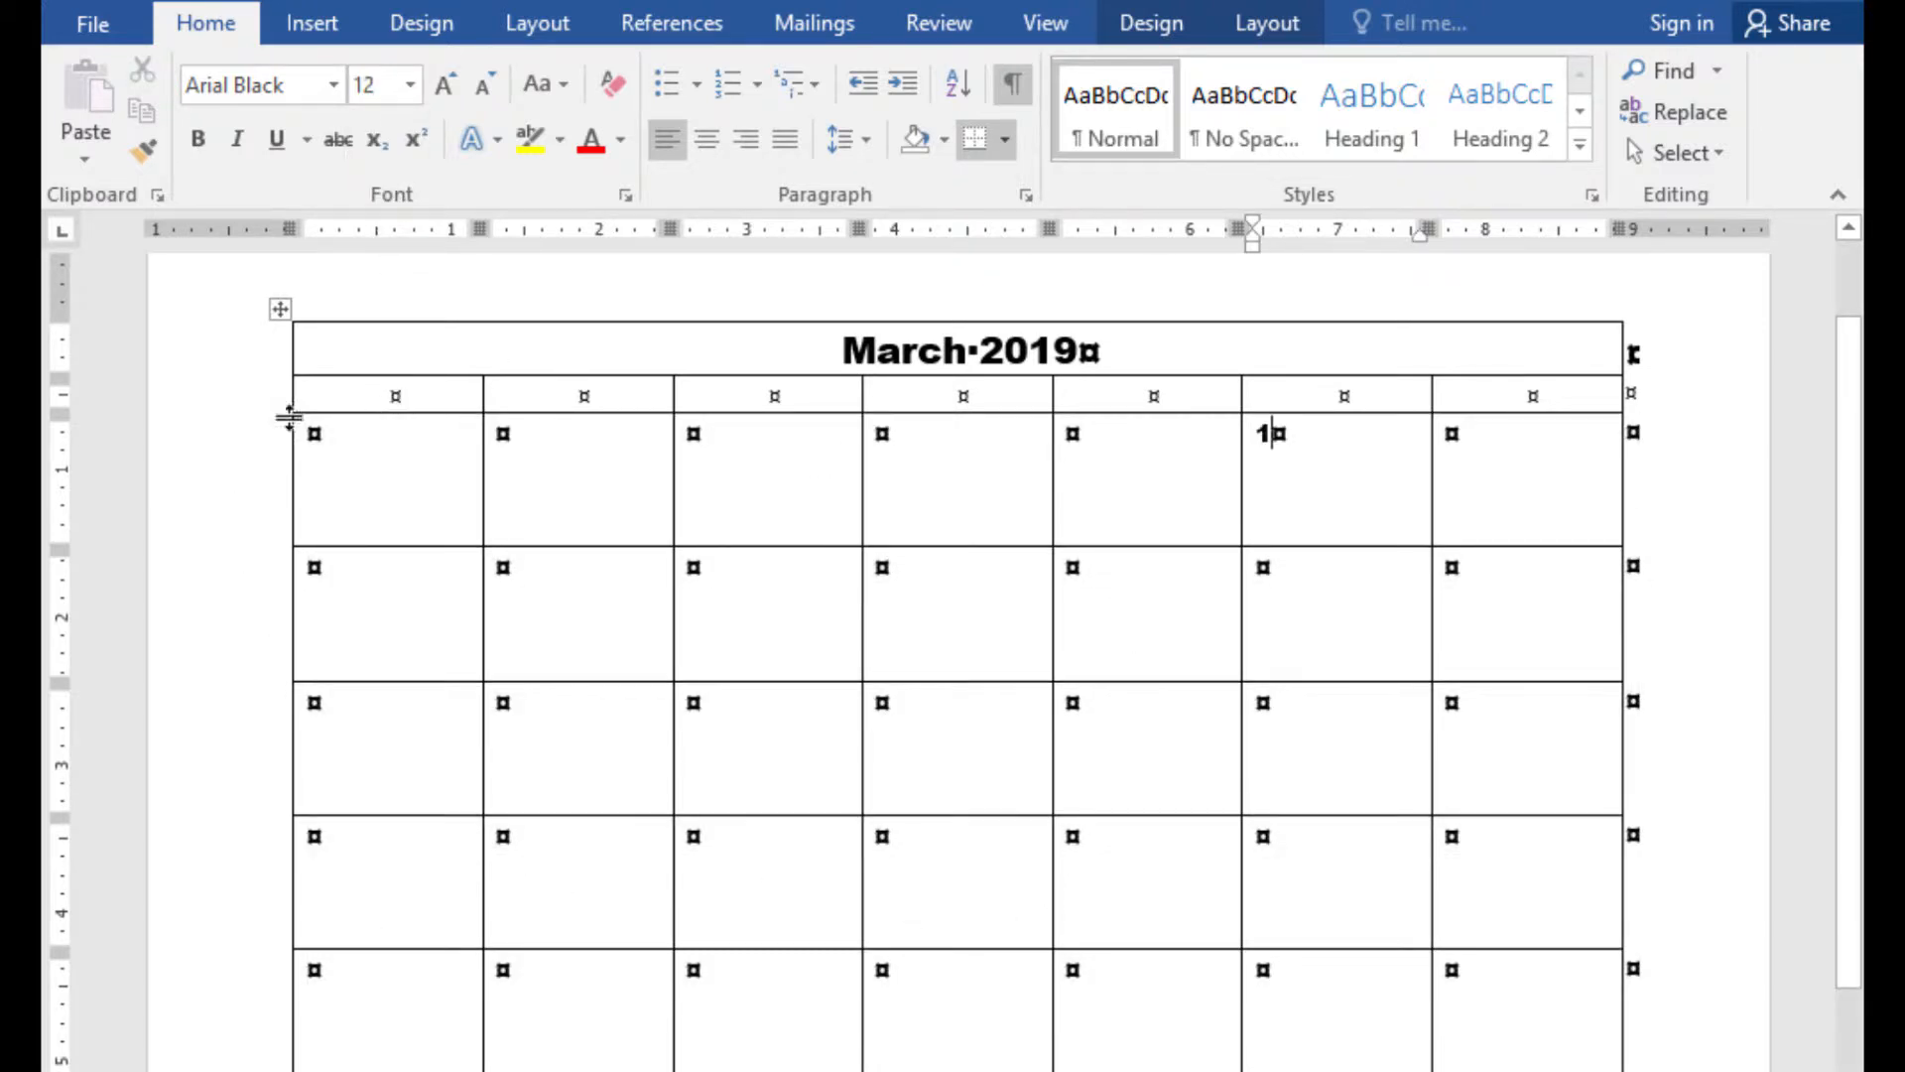
Step: Format the empty weekday row below the title in Arial Black at 12 pt and place the cursor in its first cell
{"action": "left_click", "coordinate": [183, 397]}
{"action": "left_click", "coordinate": [333, 85]}
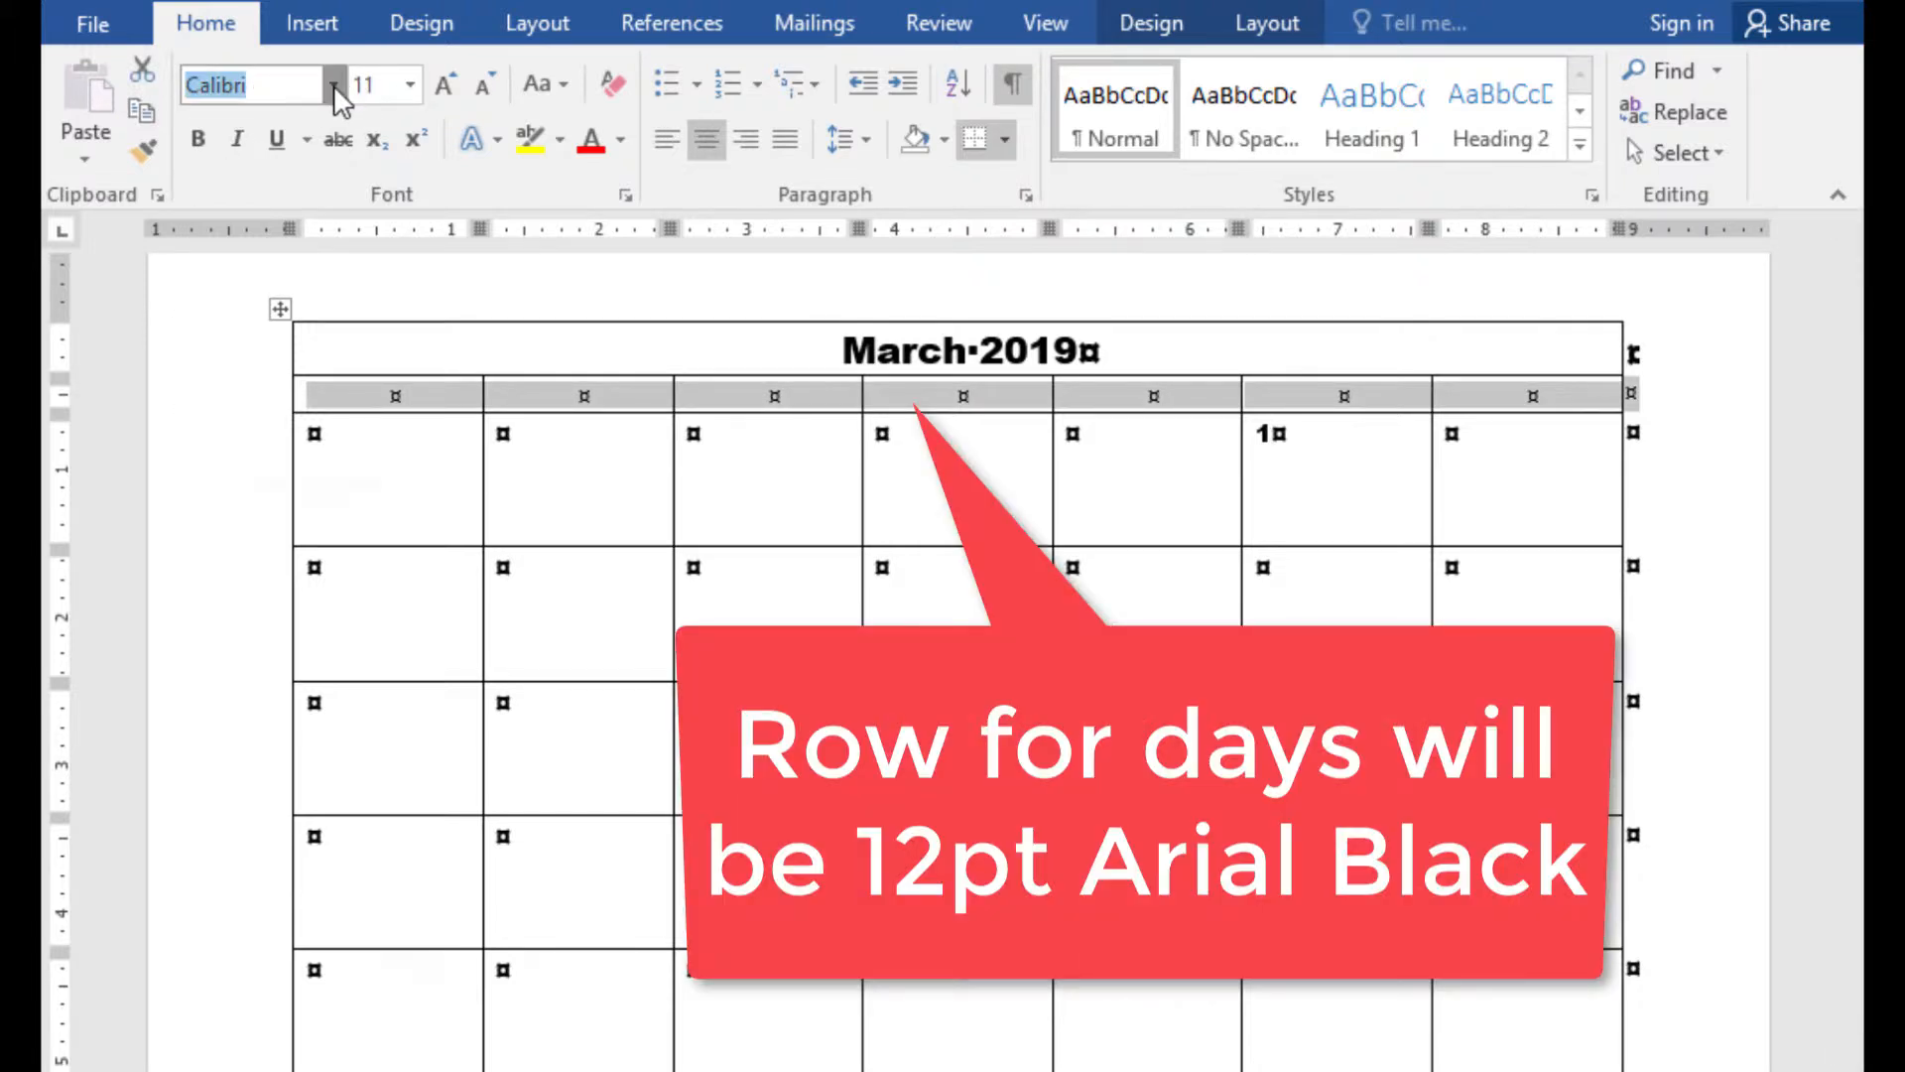
{"action": "left_click", "coordinate": [322, 294]}
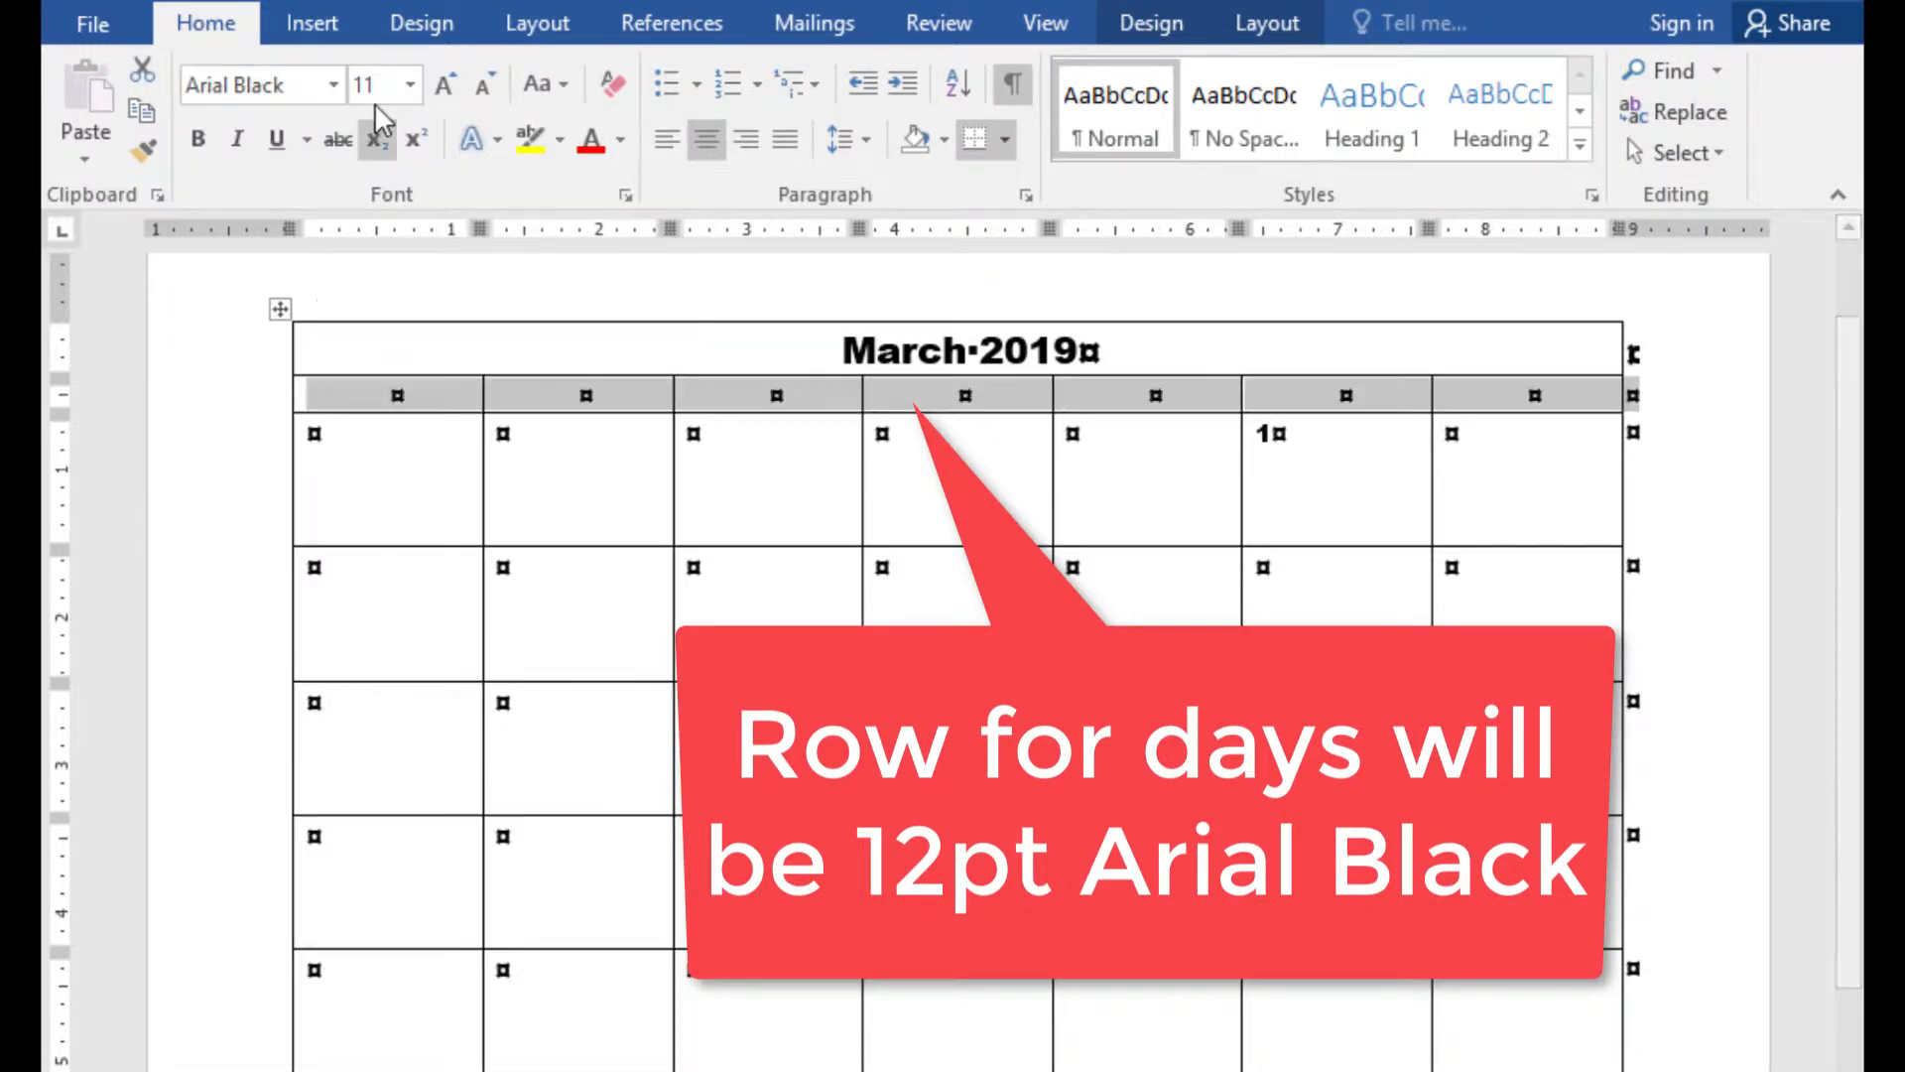
{"action": "left_click", "coordinate": [408, 85]}
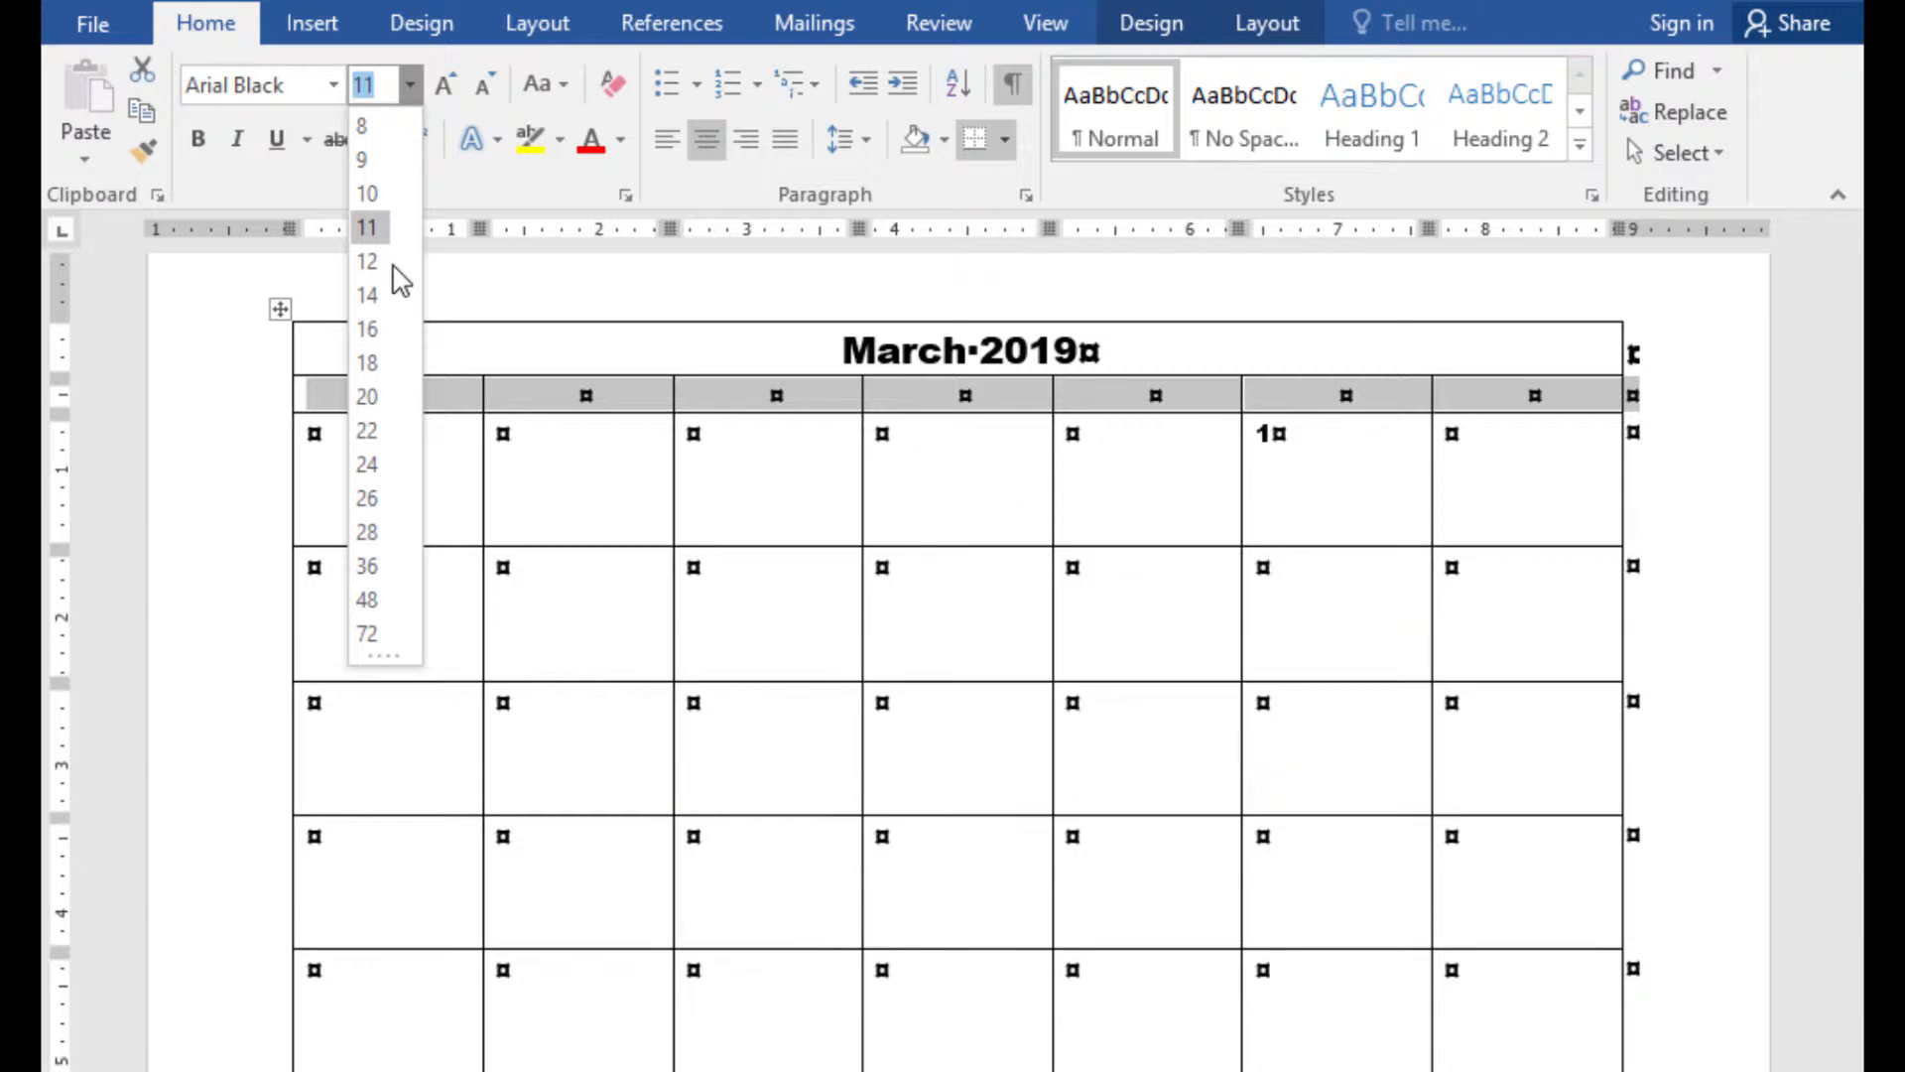
{"action": "left_click", "coordinate": [367, 261]}
{"action": "left_click", "coordinate": [421, 394]}
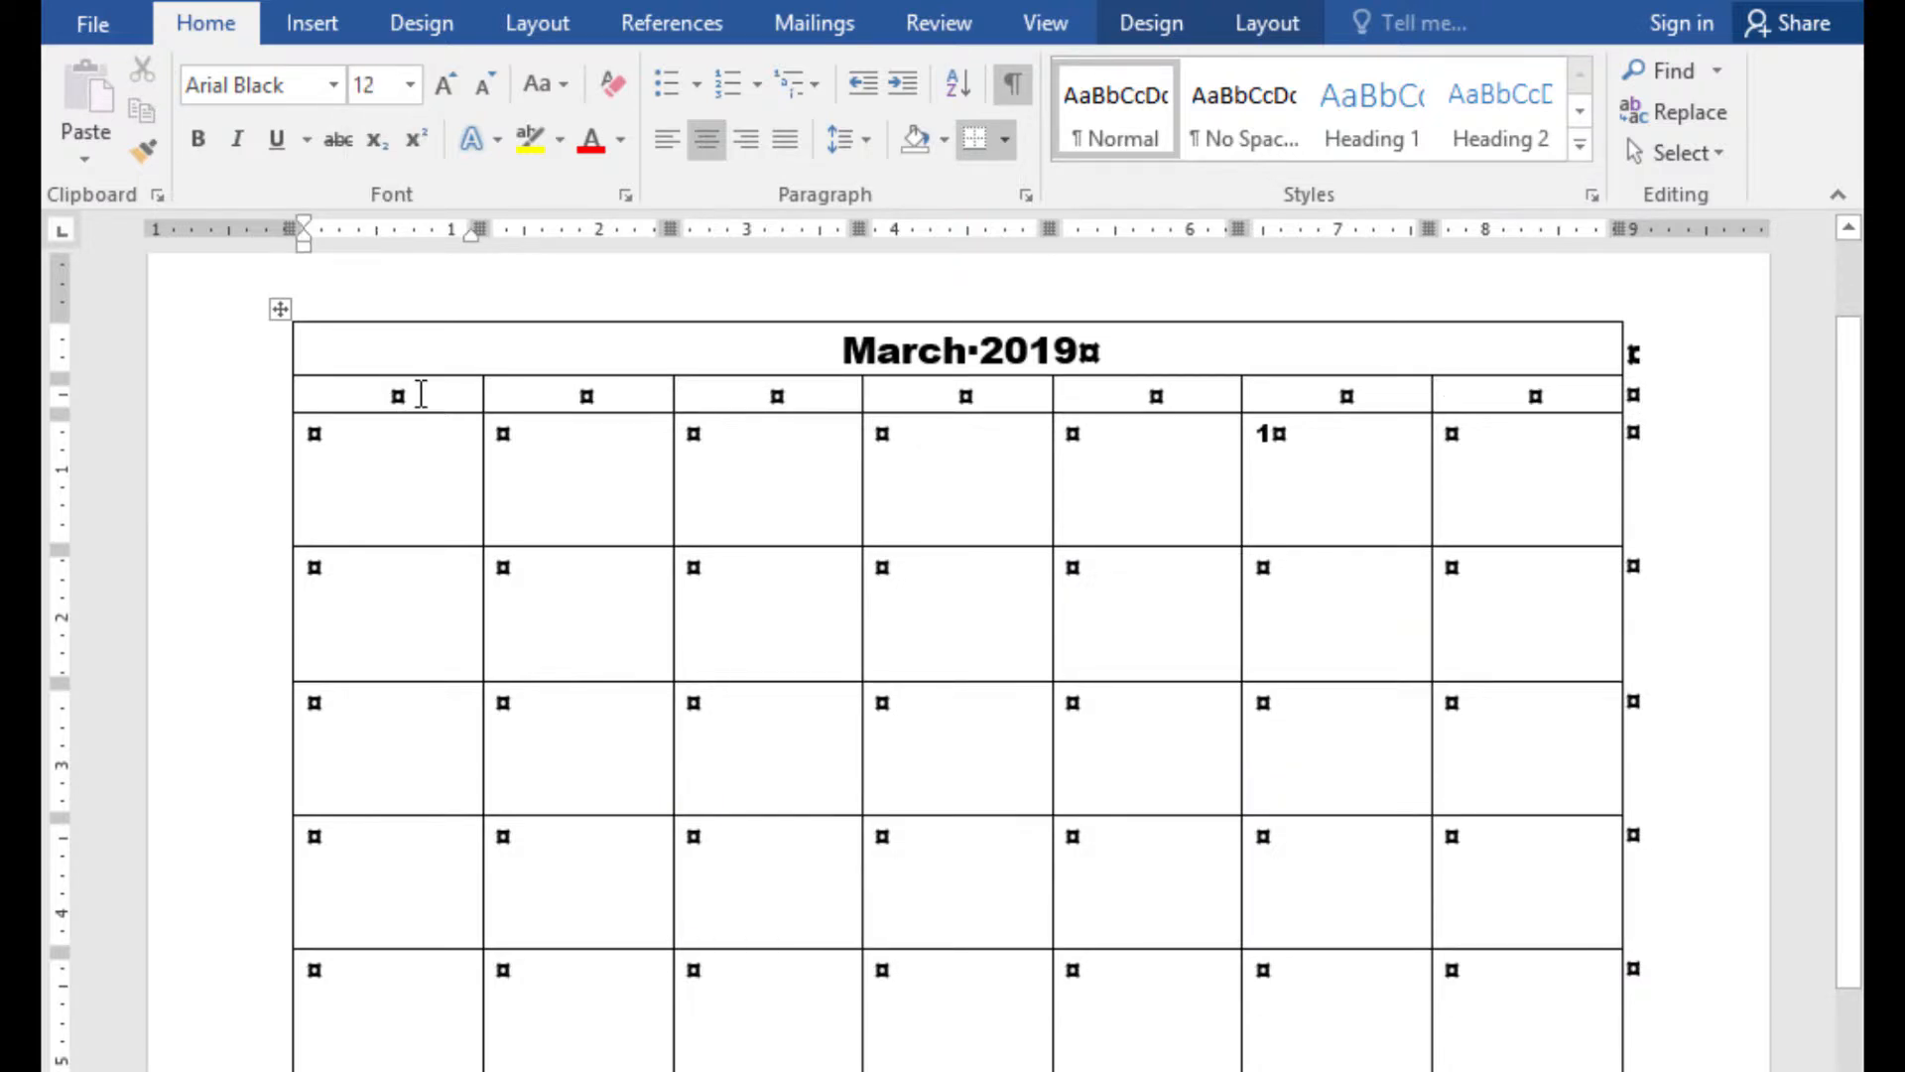
Step: Enter the weekday names Sunday through Saturday across the row below the "March 2019" title
{"action": "type", "text": "Sunday"}
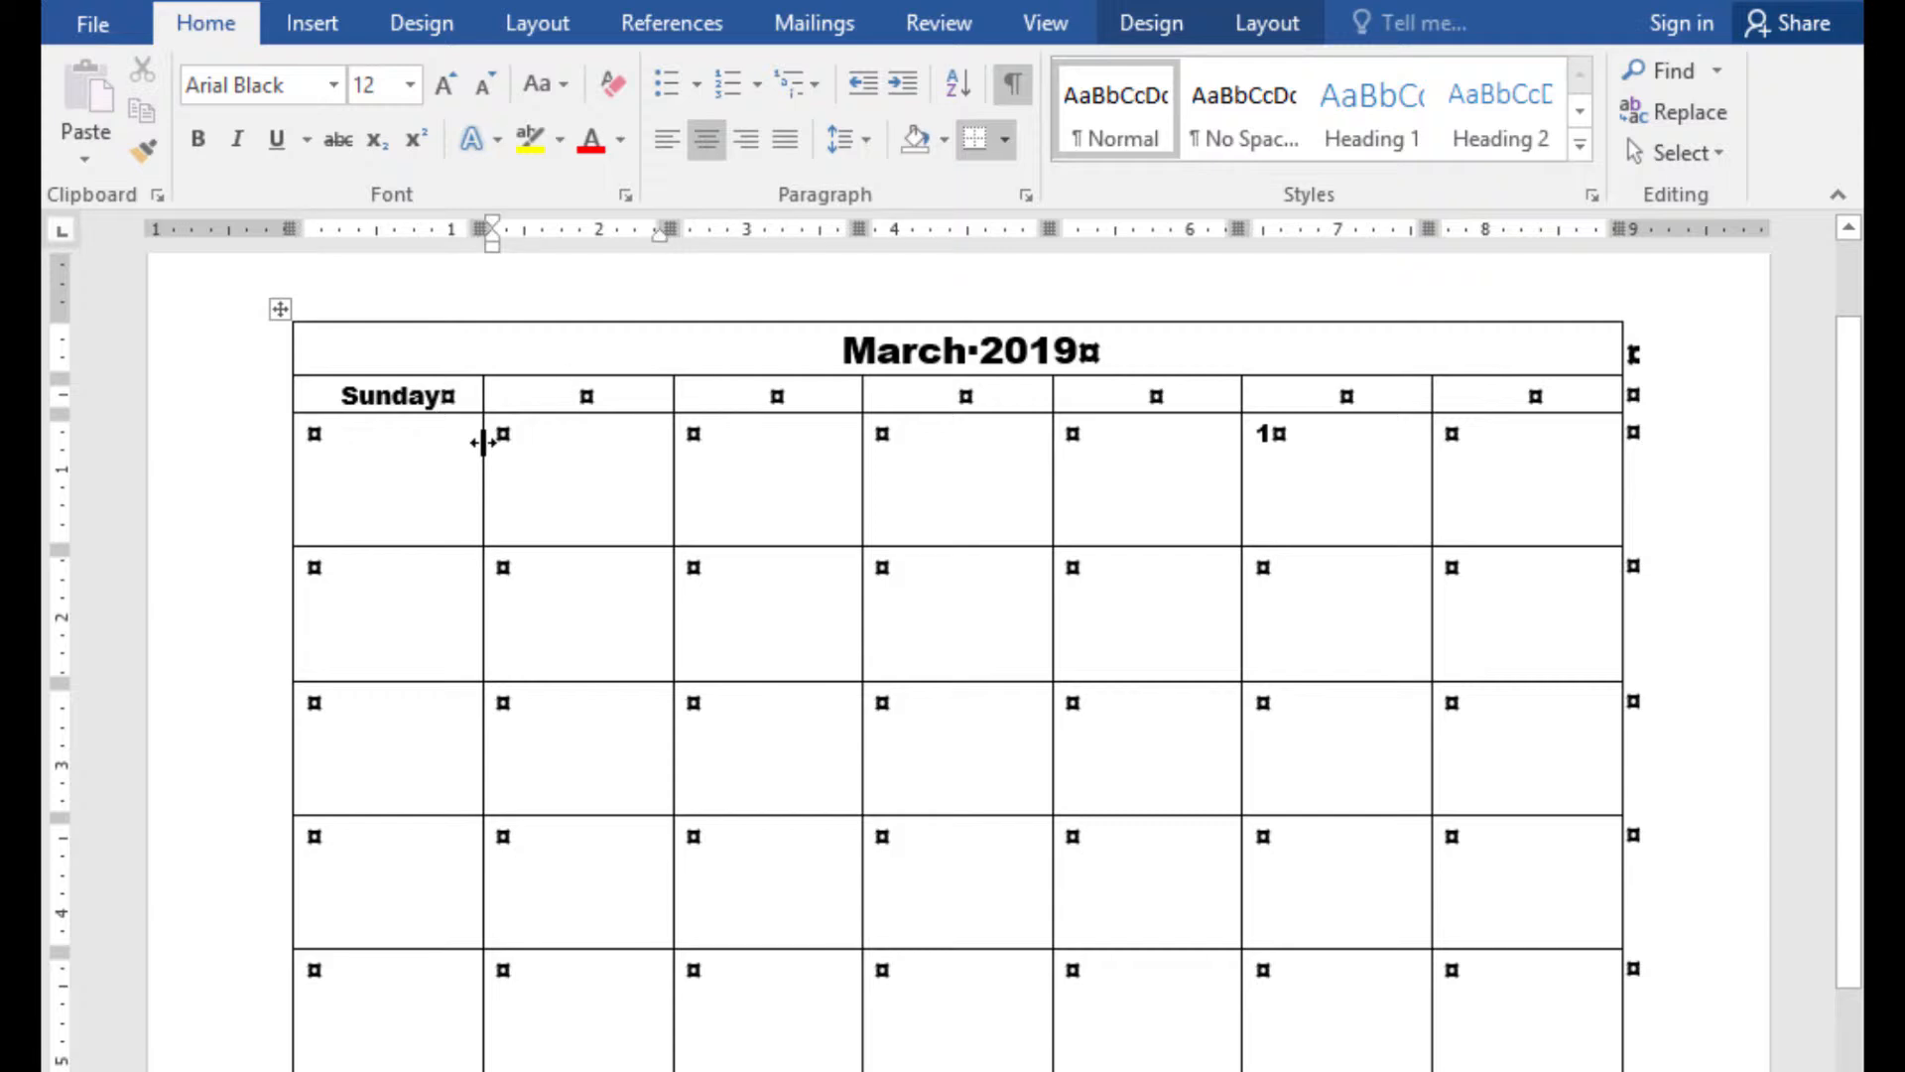
{"action": "type", "text": "Monday"}
{"action": "key", "text": "Tab"}
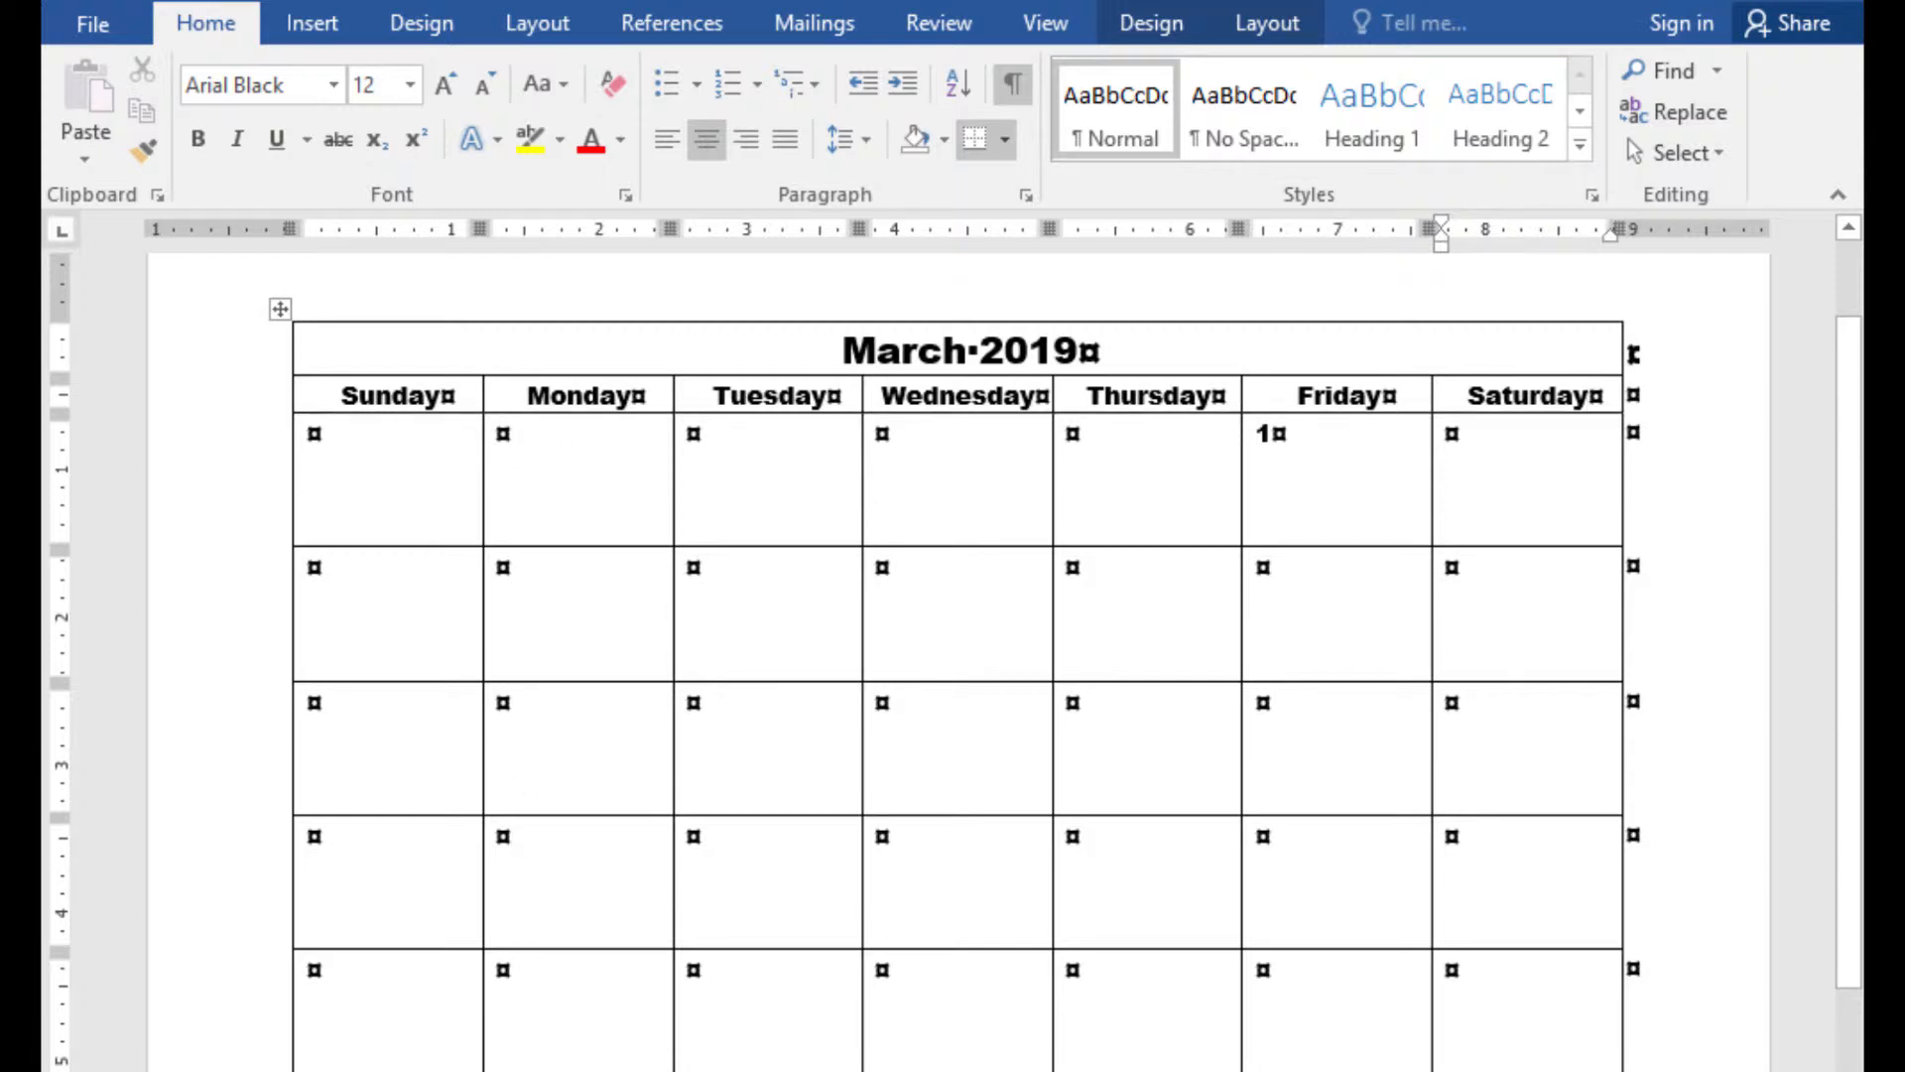
Step: Check the assignment instructions, fill in the dates 2 to 31 consecutively after Friday the 1st, and hide the formatting marks
{"action": "key", "text": "alt+Tab"}
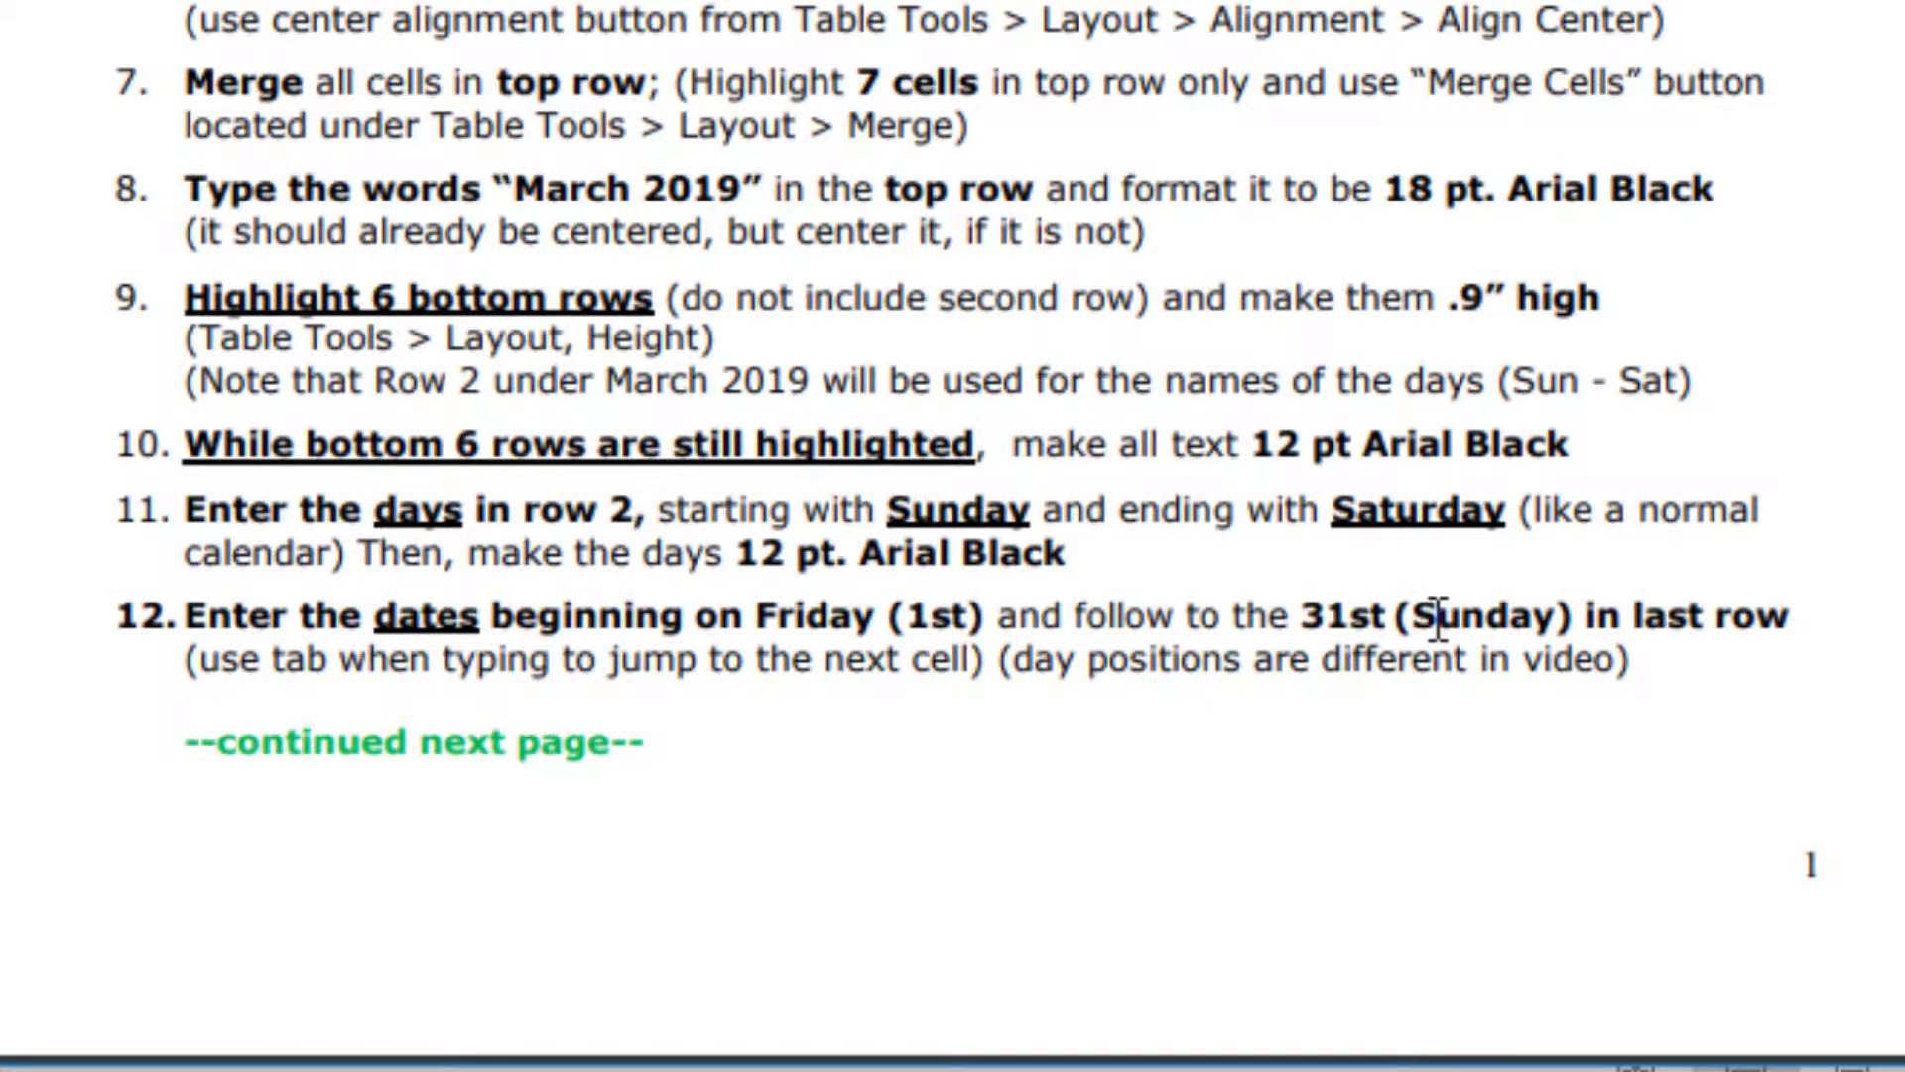
{"action": "scroll", "coordinate": [1437, 620], "scroll_direction": "down", "scroll_amount": 10}
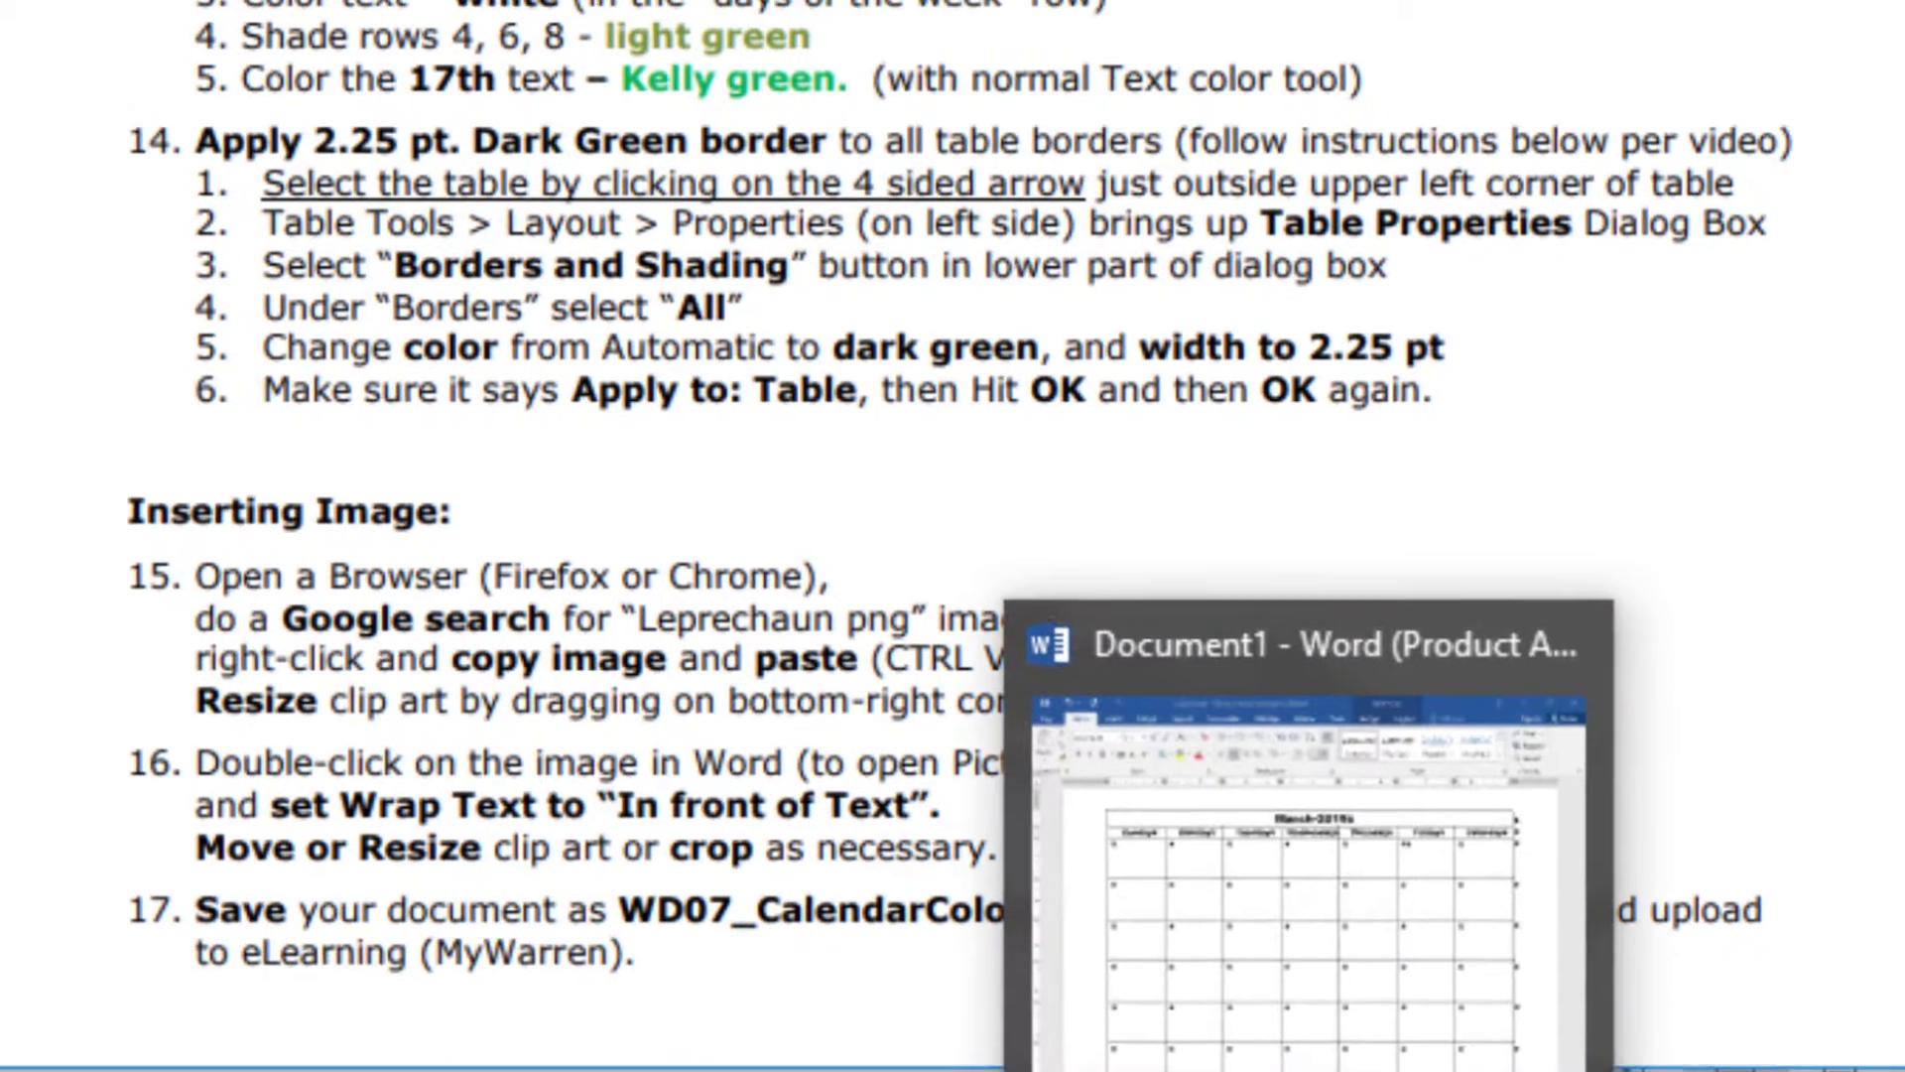
{"action": "left_click", "coordinate": [1317, 1070]}
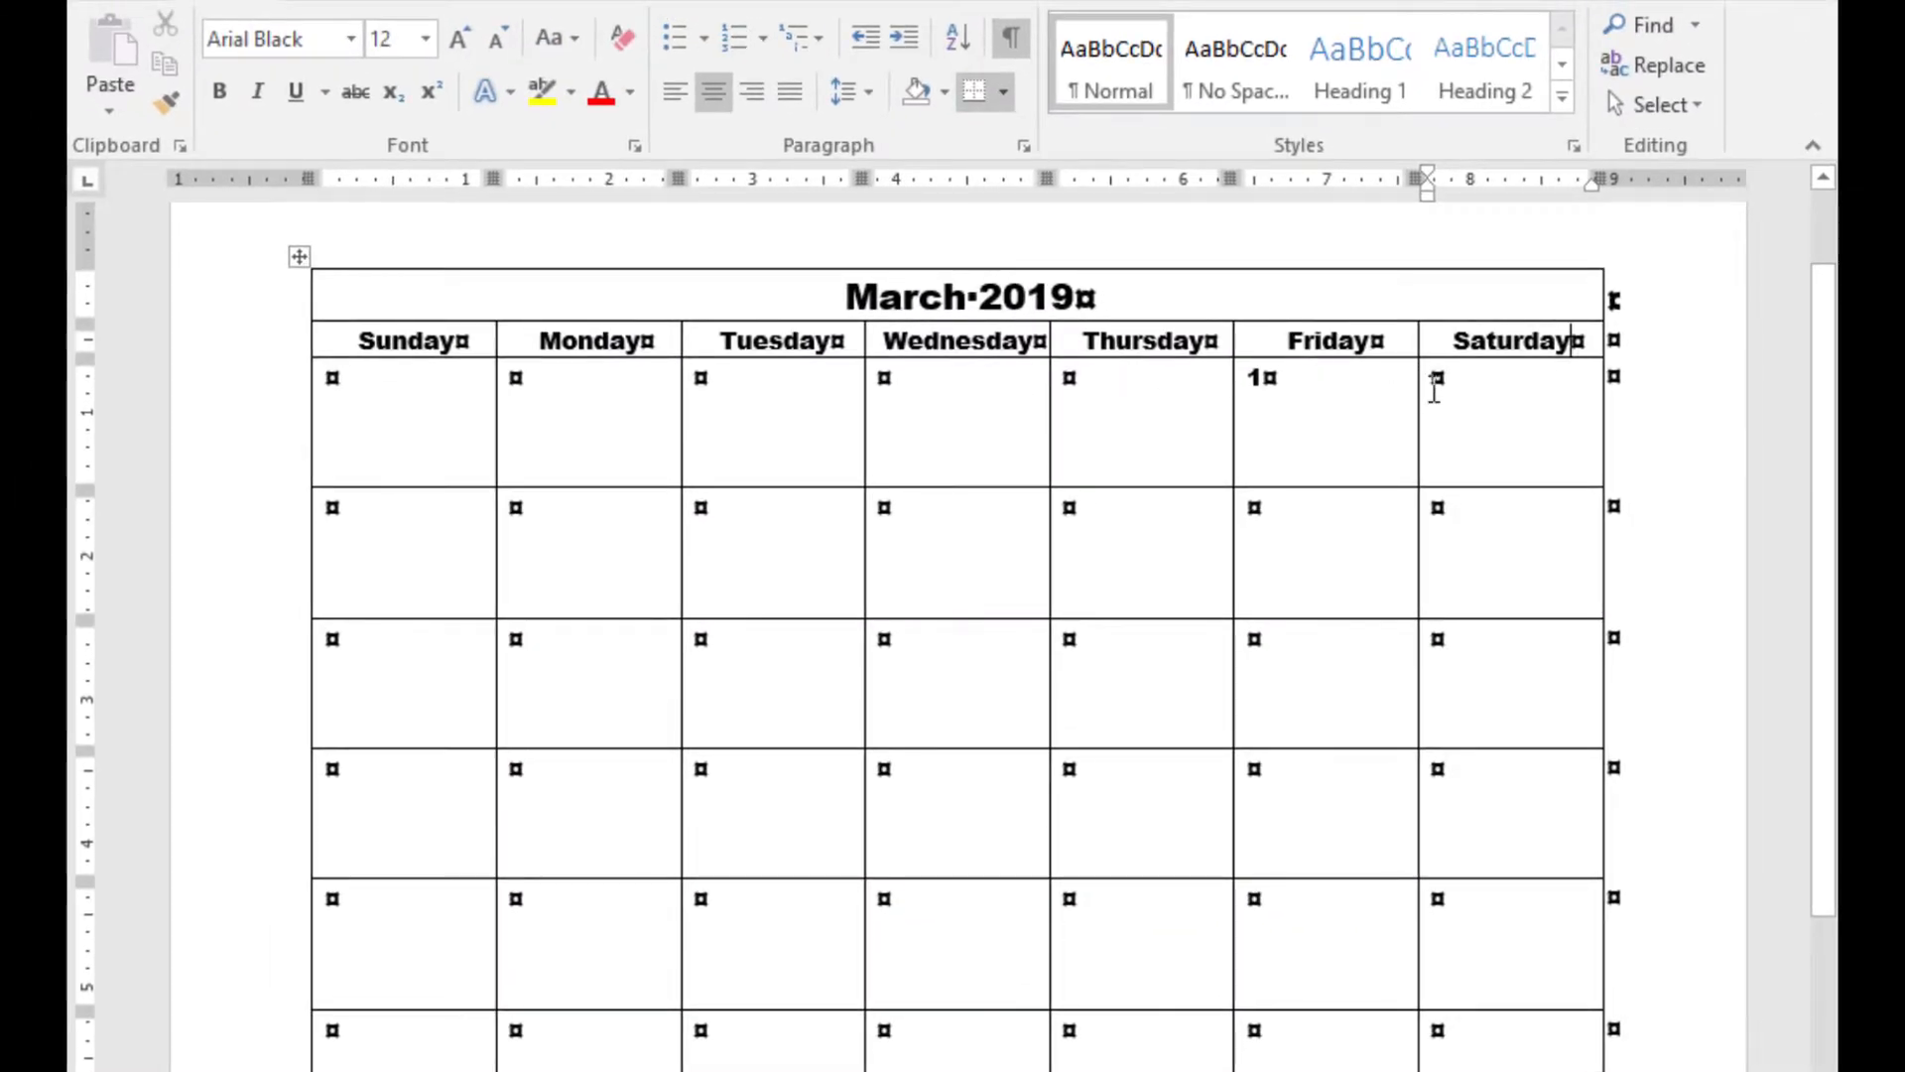
{"action": "left_click", "coordinate": [1434, 376]}
{"action": "type", "text": "2"}
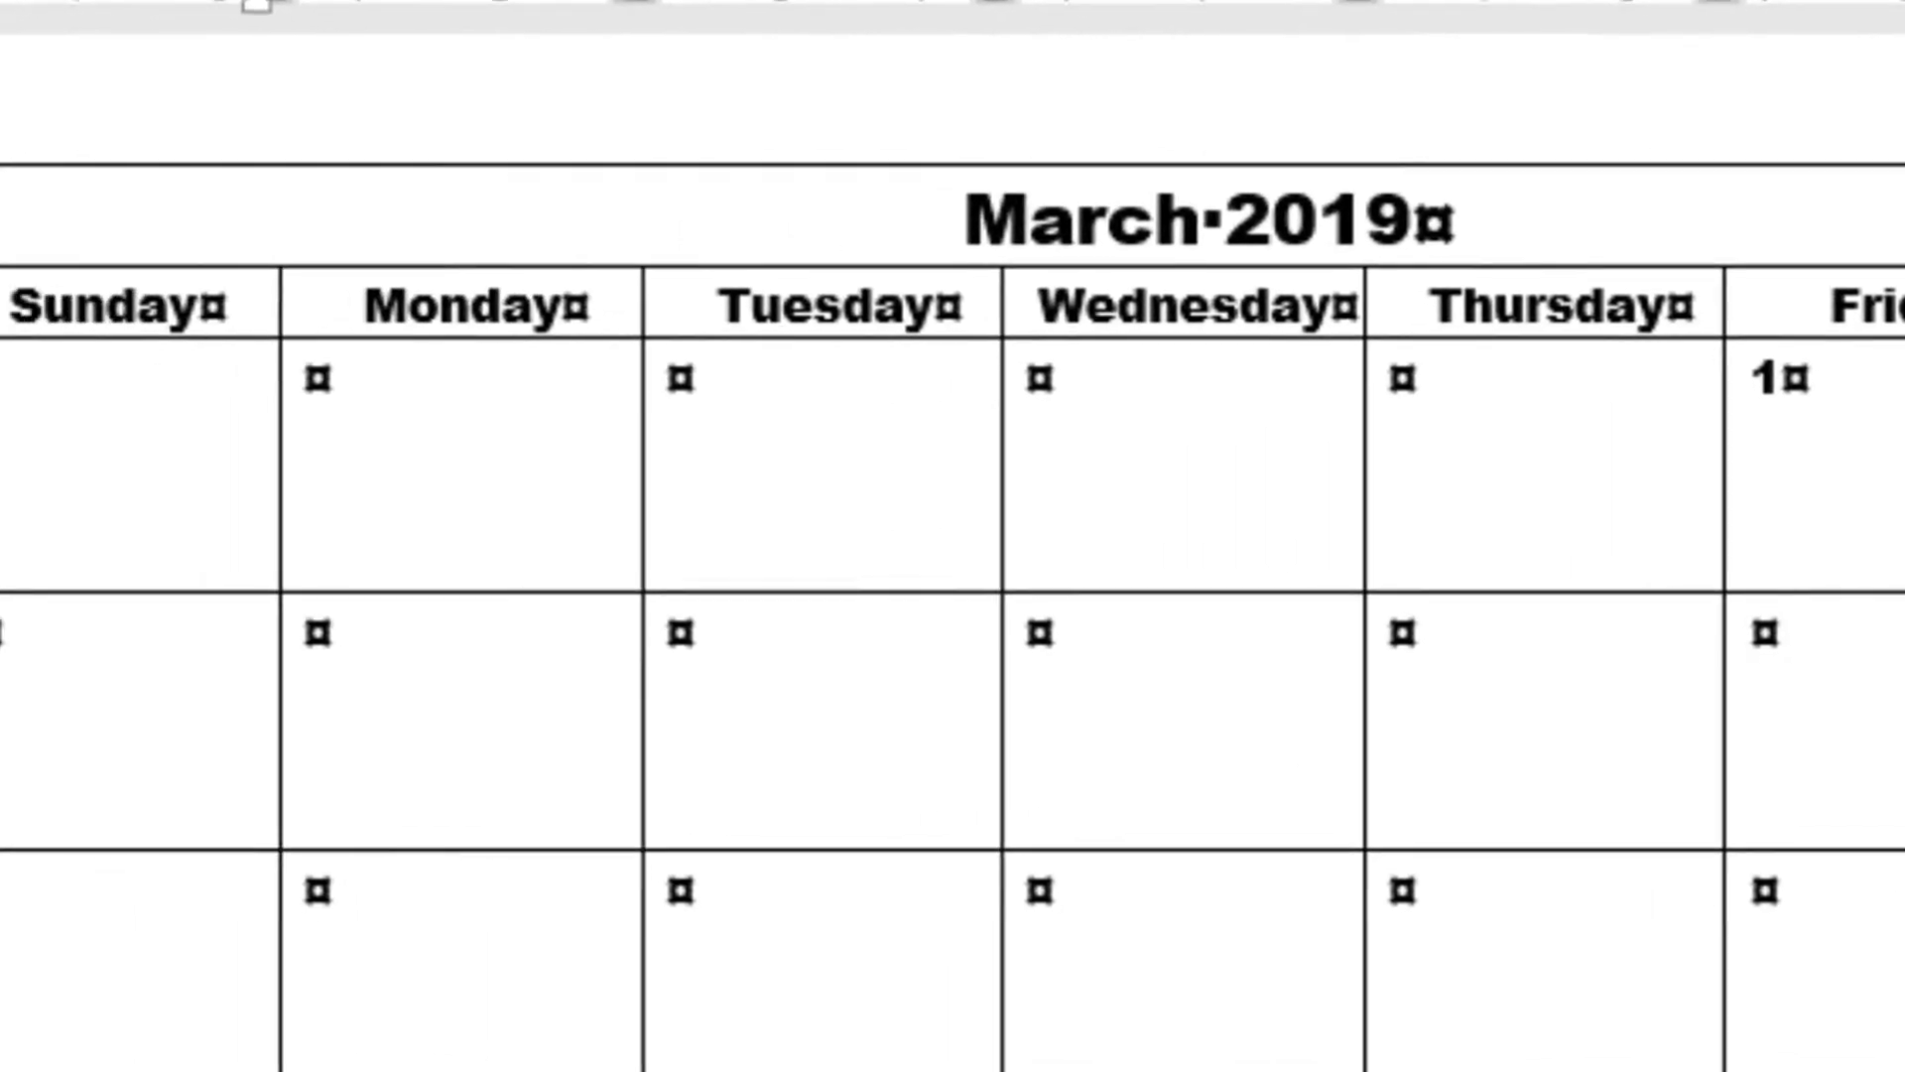
{"action": "key", "text": "Tab"}
{"action": "type", "text": "4"}
{"action": "key", "text": "Tab"}
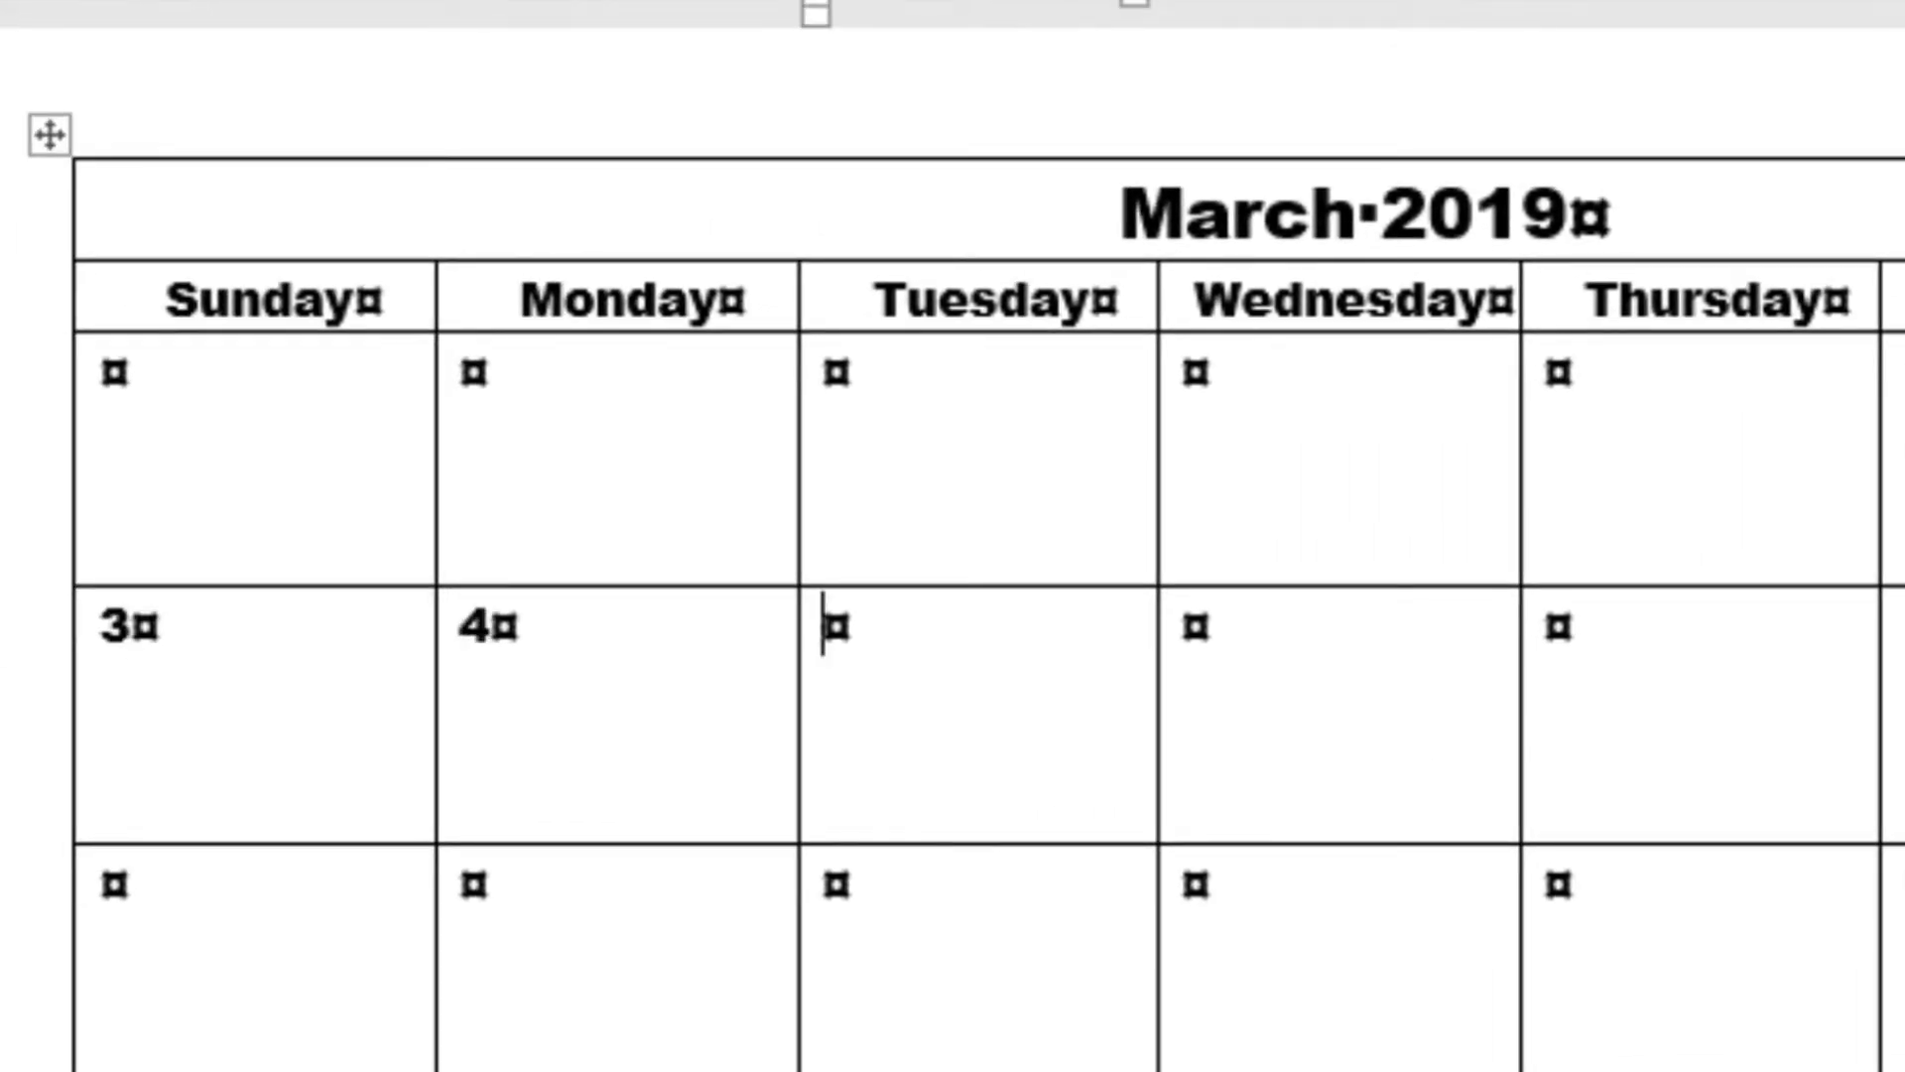
{"action": "type", "text": "5"}
{"action": "key", "text": "Tab"}
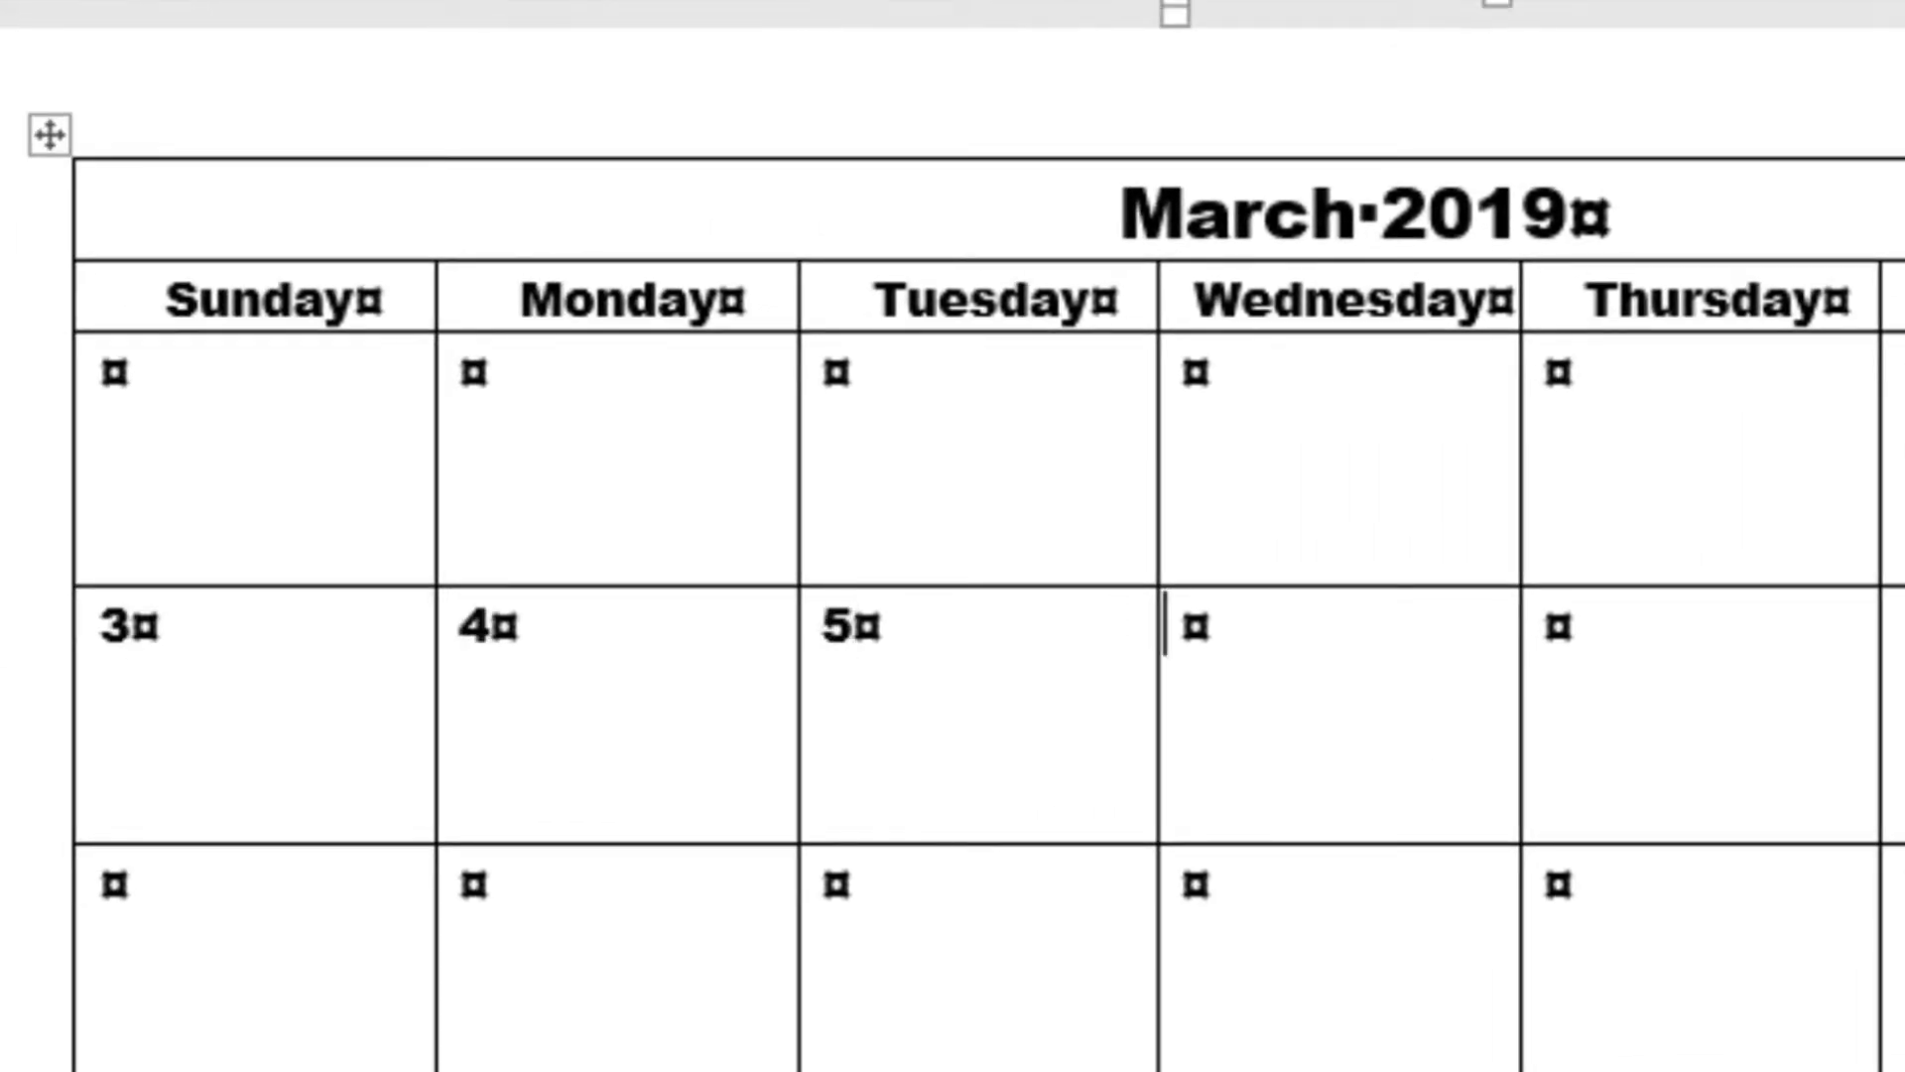
{"action": "type", "text": "6"}
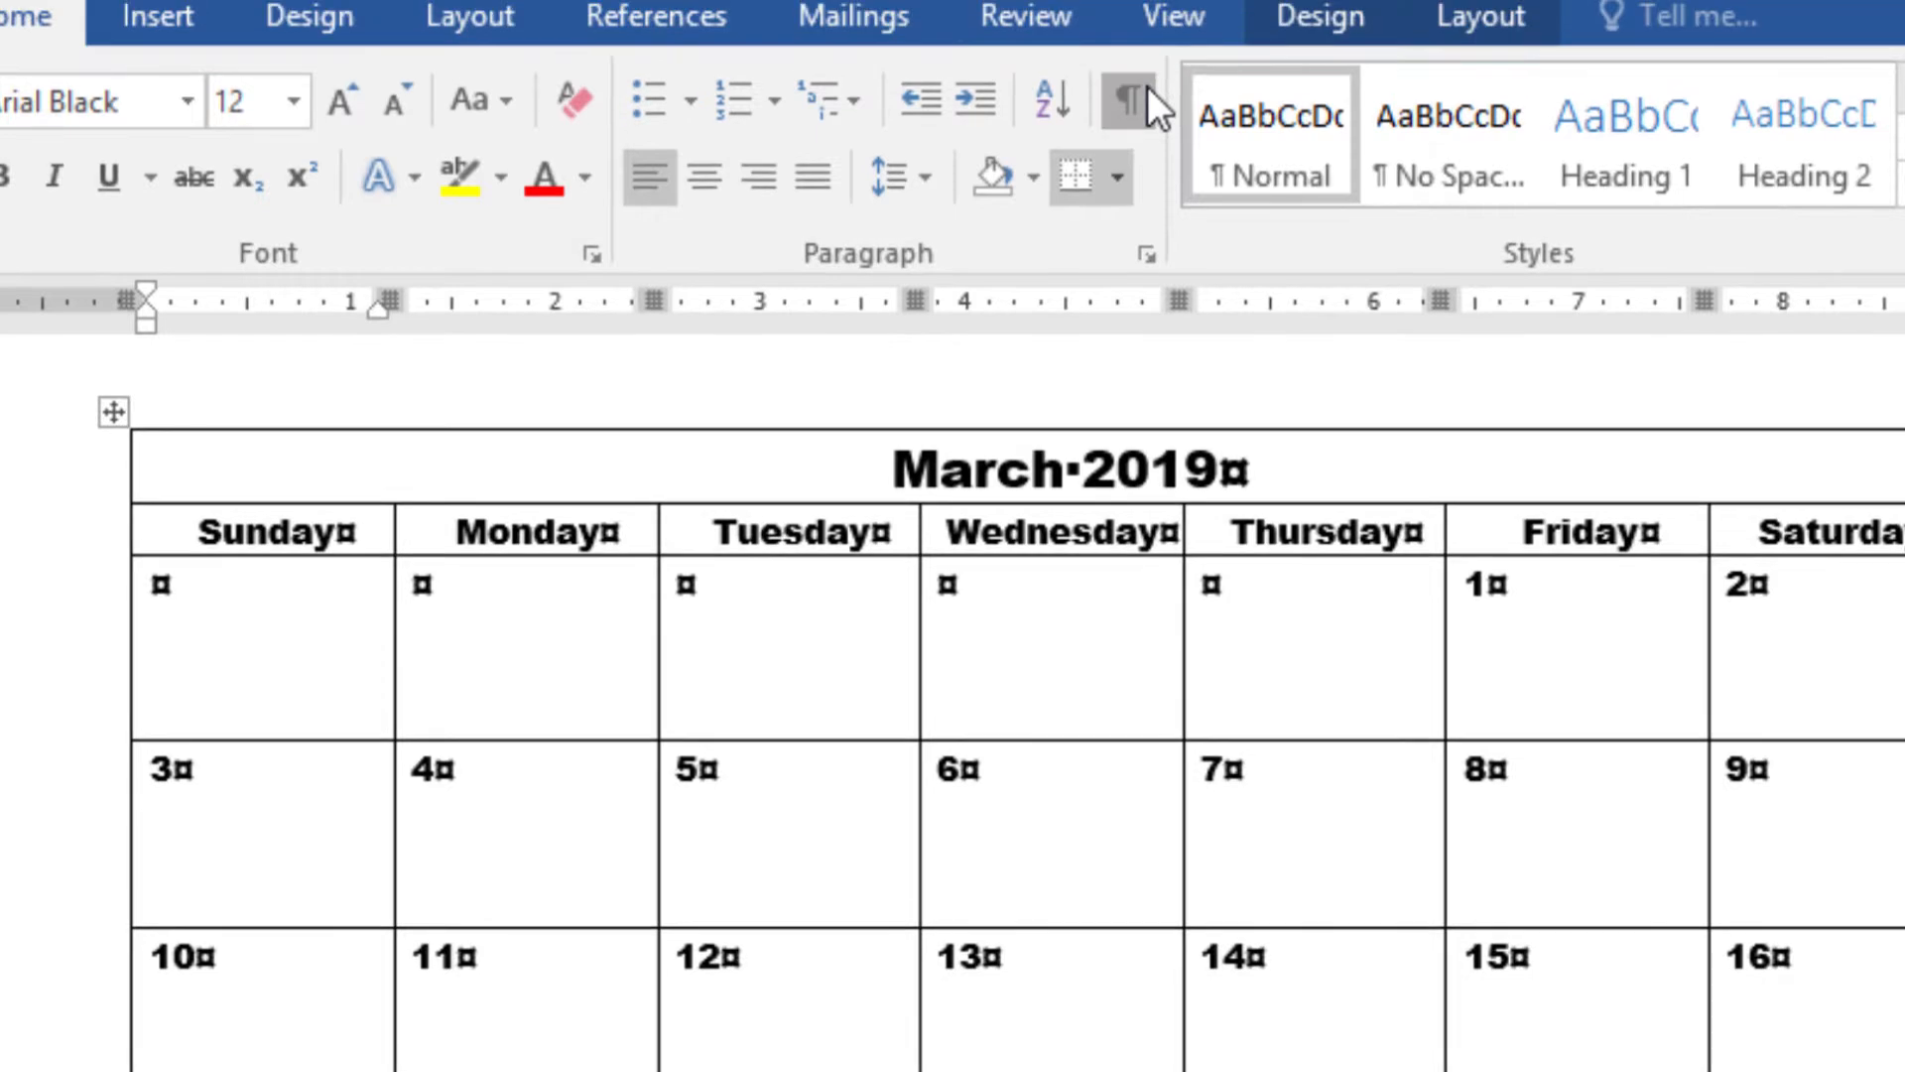
{"action": "left_click", "coordinate": [1141, 94]}
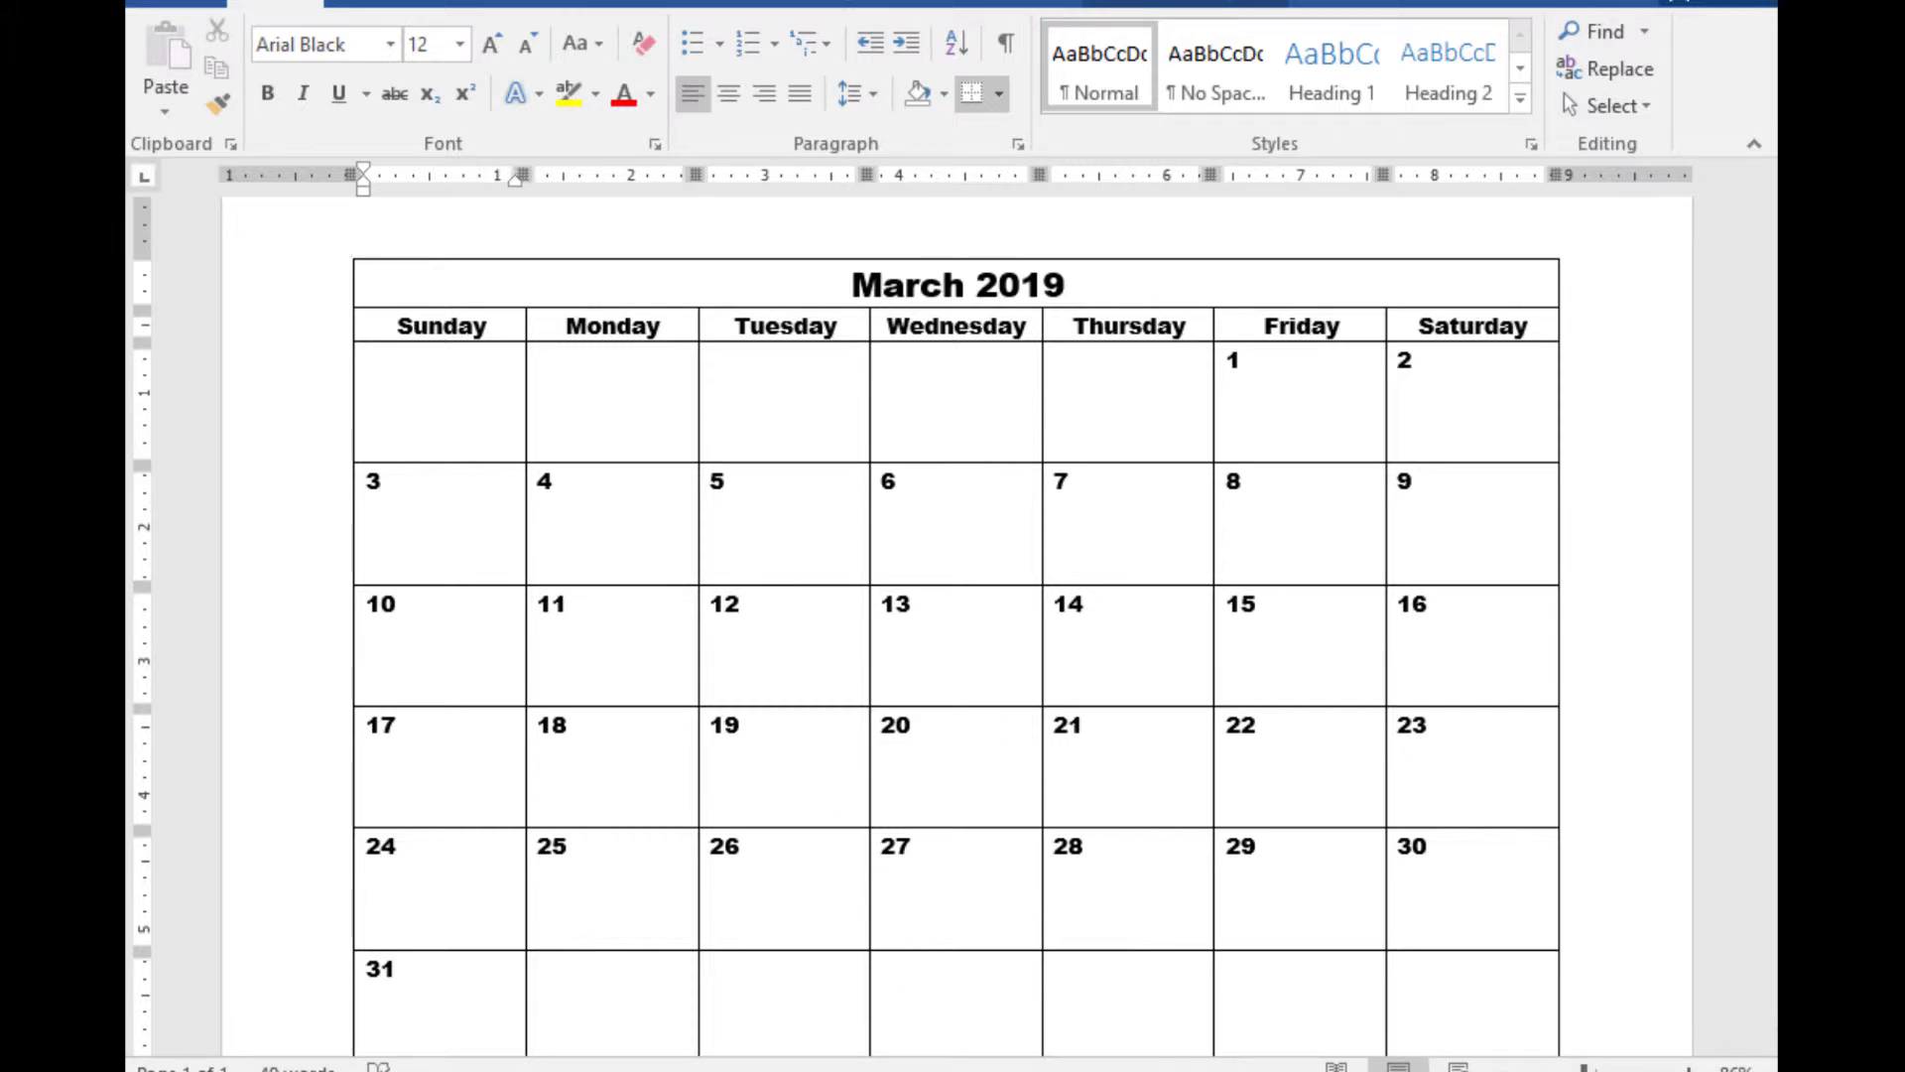
Step: Shade the "March 2019" title row with a light green theme color
{"action": "key", "text": "alt+Tab"}
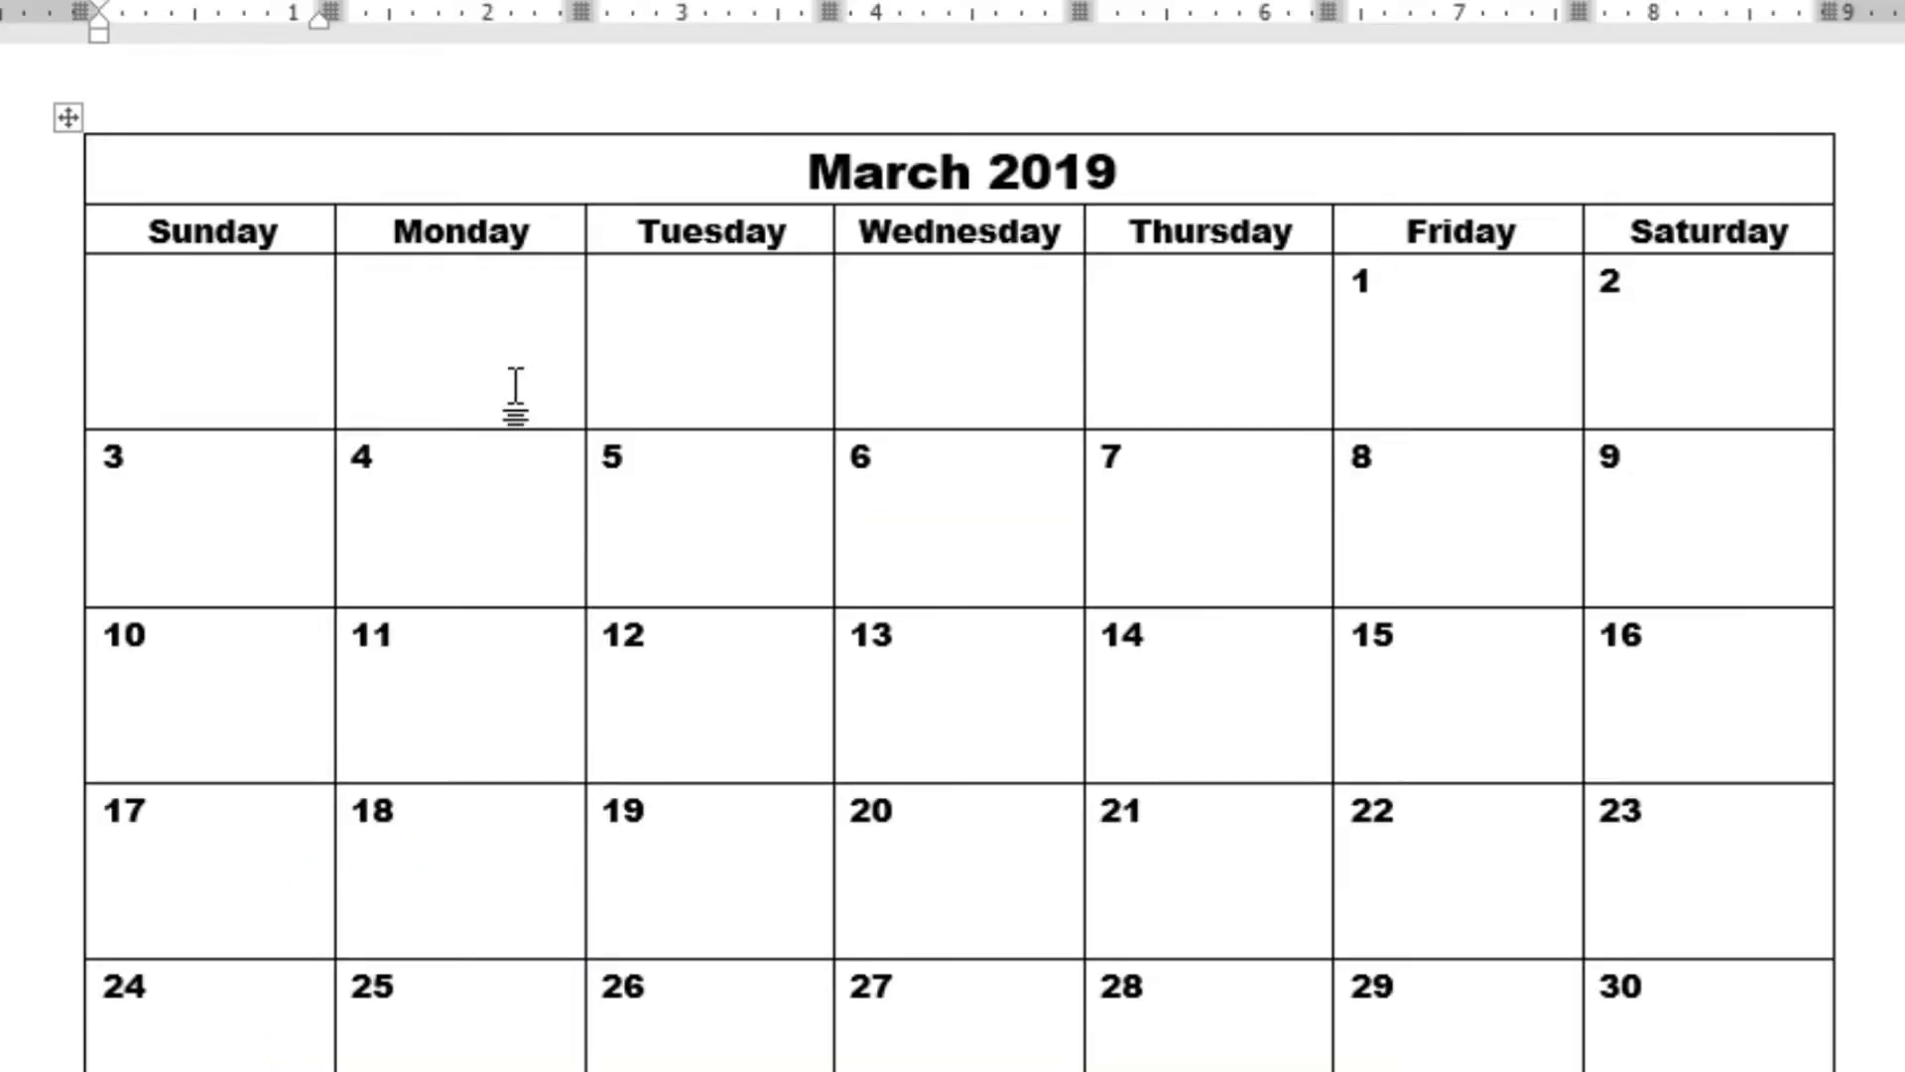
{"action": "left_click", "coordinate": [91, 171]}
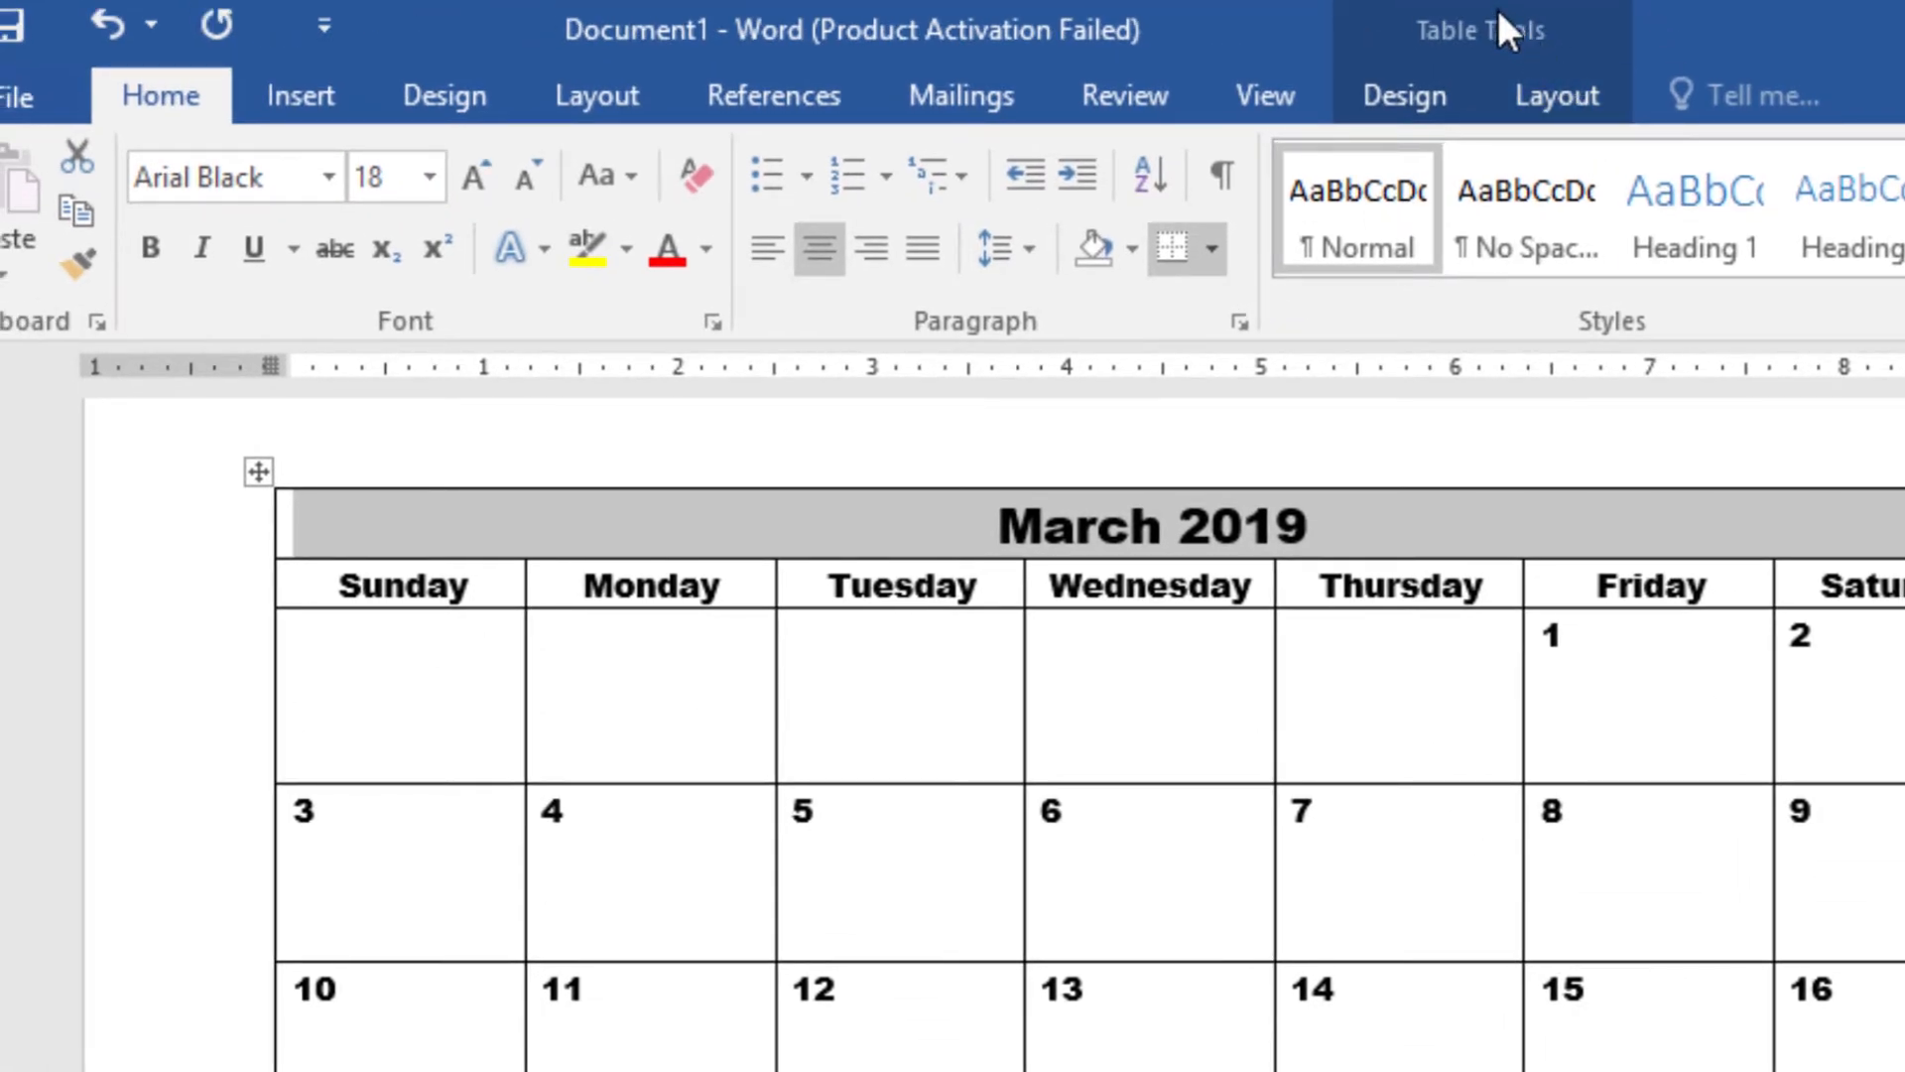
{"action": "left_click", "coordinate": [1406, 94]}
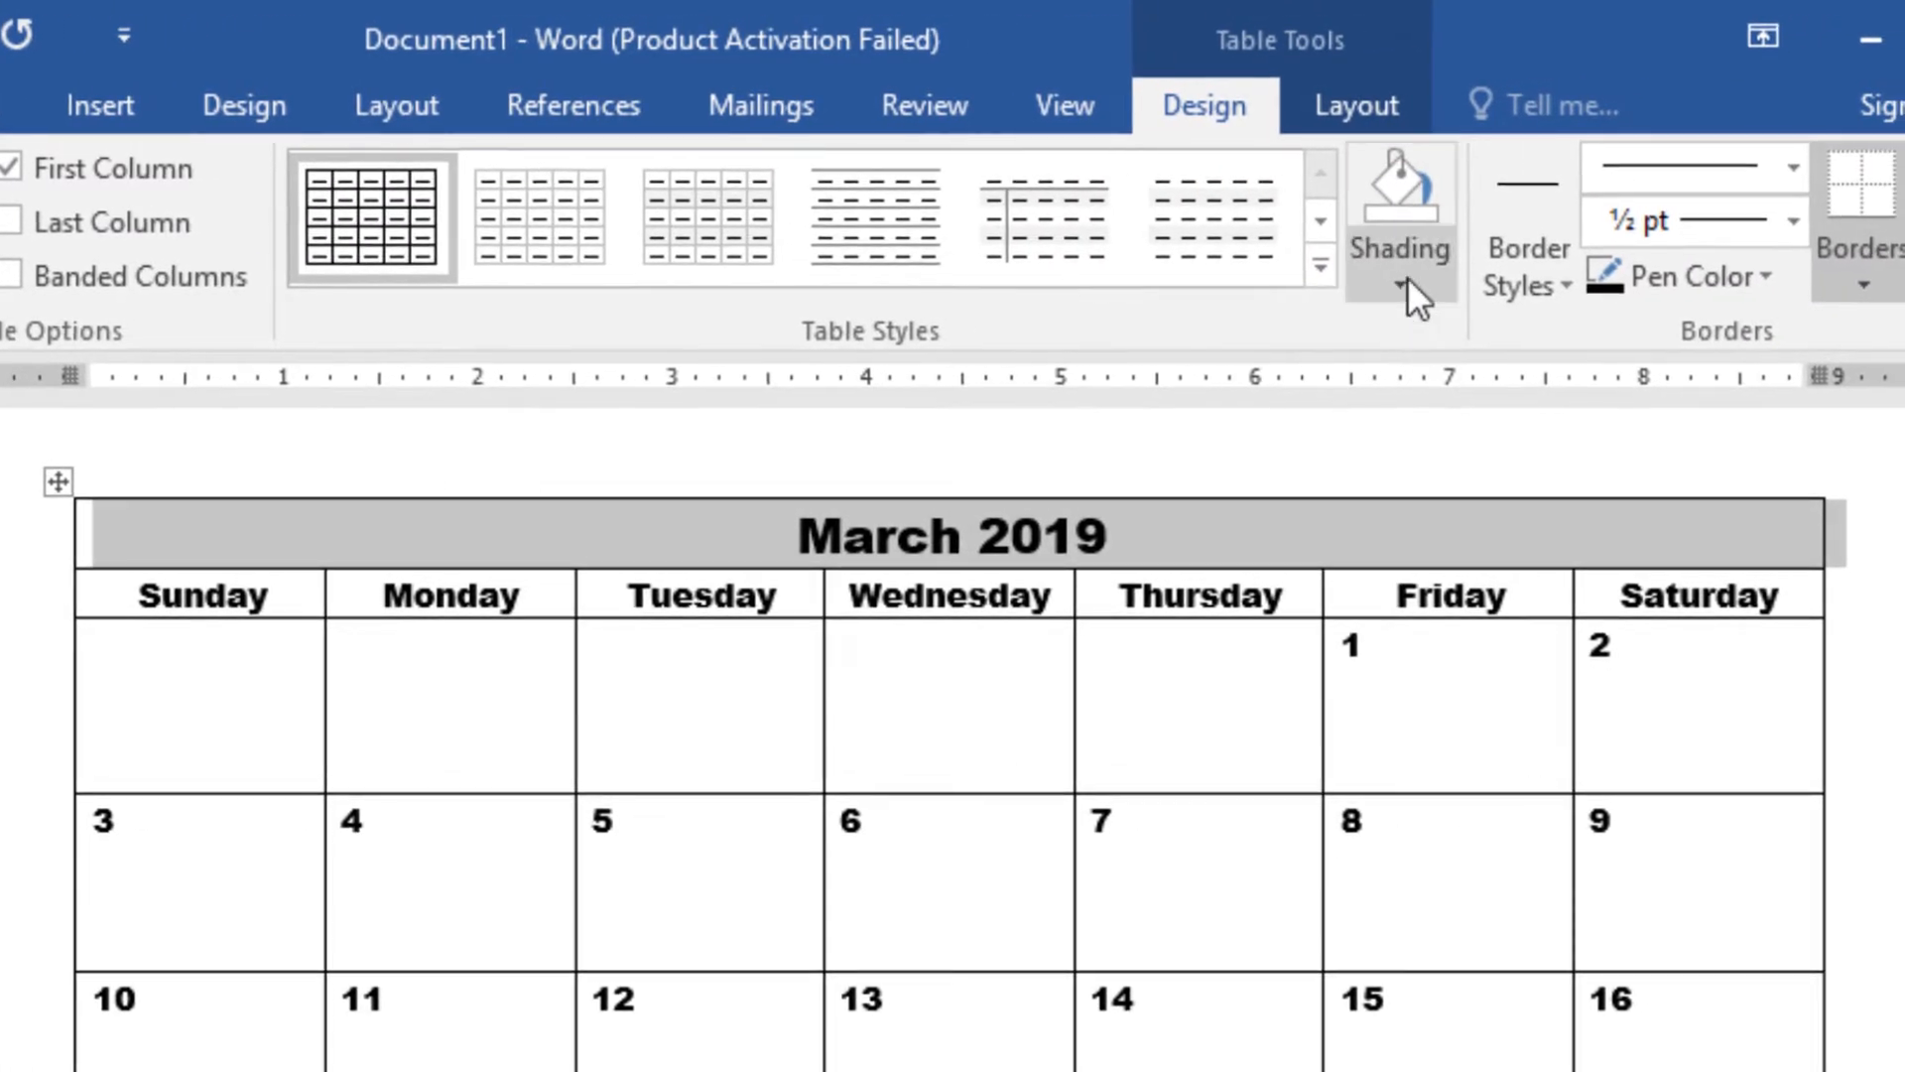
{"action": "left_click", "coordinate": [1605, 270]}
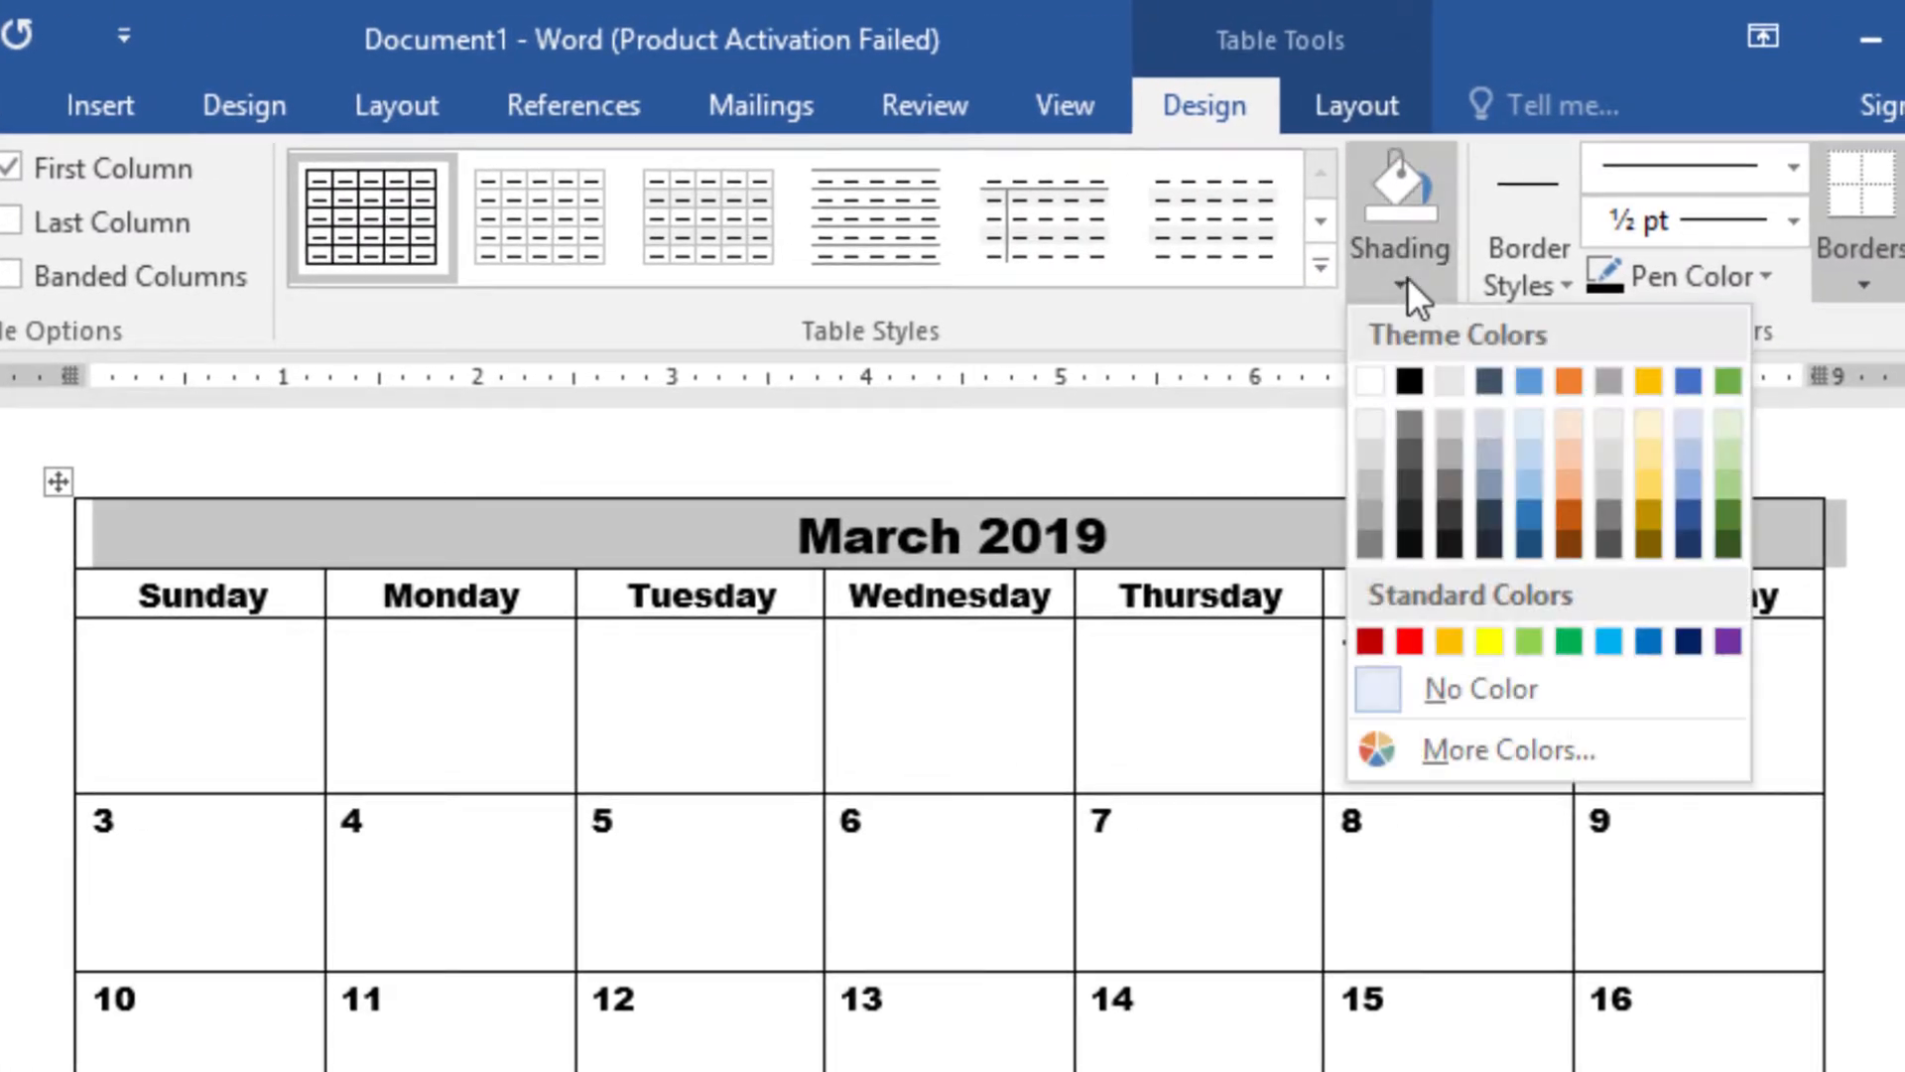
{"action": "left_click", "coordinate": [1732, 449]}
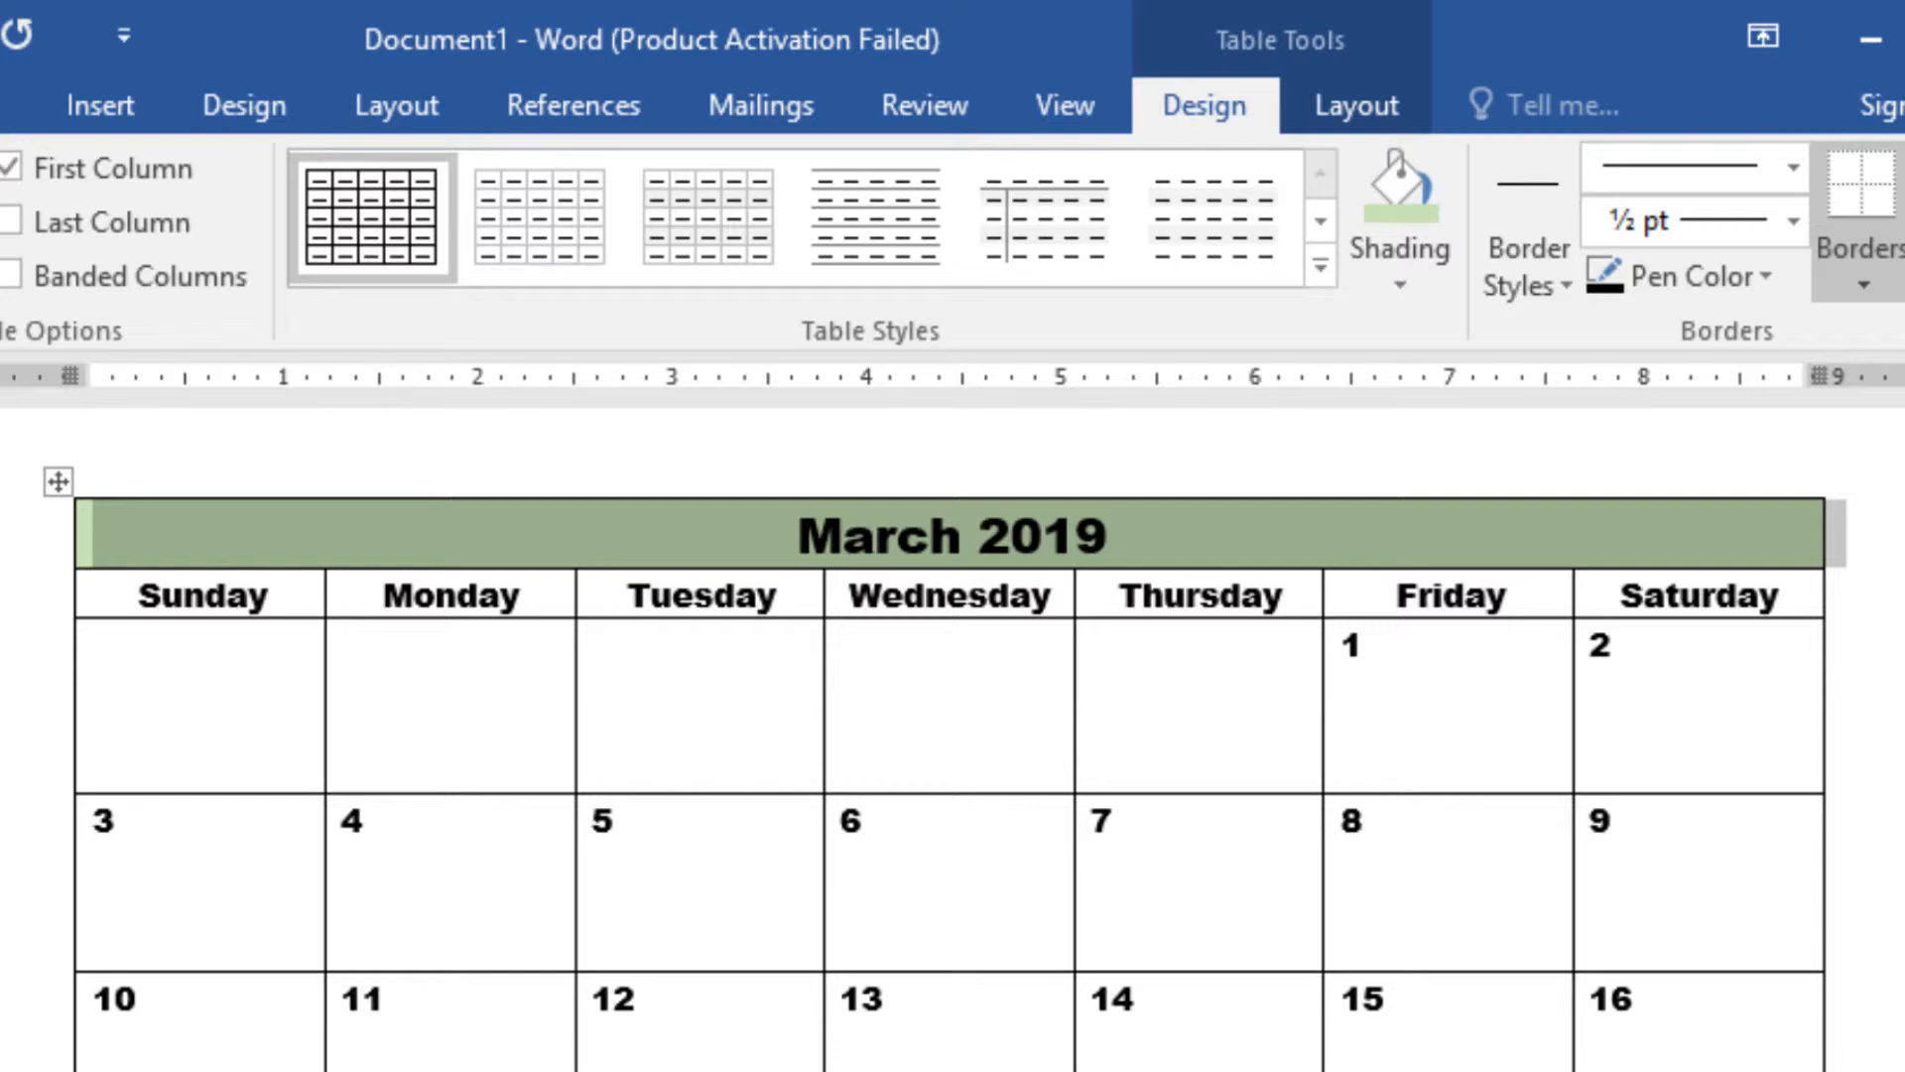
Step: Shade the weekday names row with a dark green theme color
{"action": "left_click", "coordinate": [29, 595]}
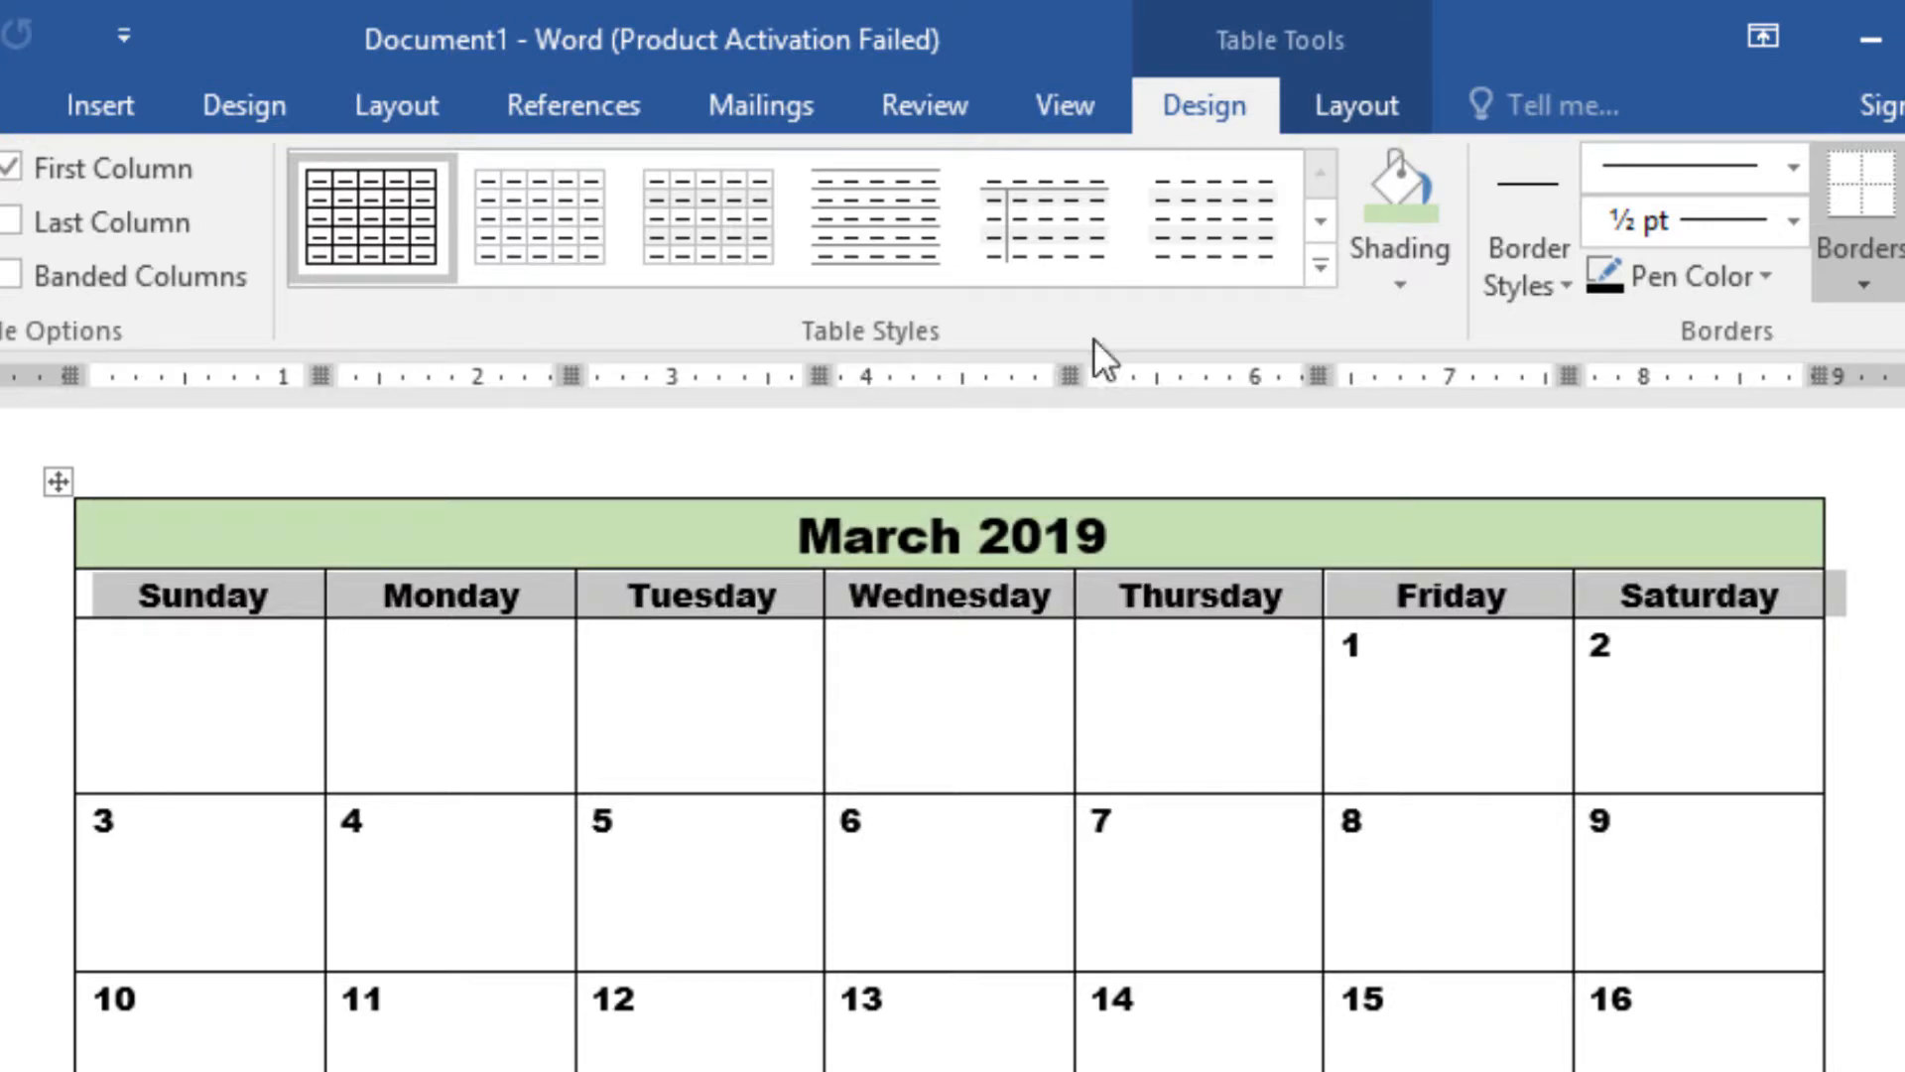
{"action": "left_click", "coordinate": [1402, 282]}
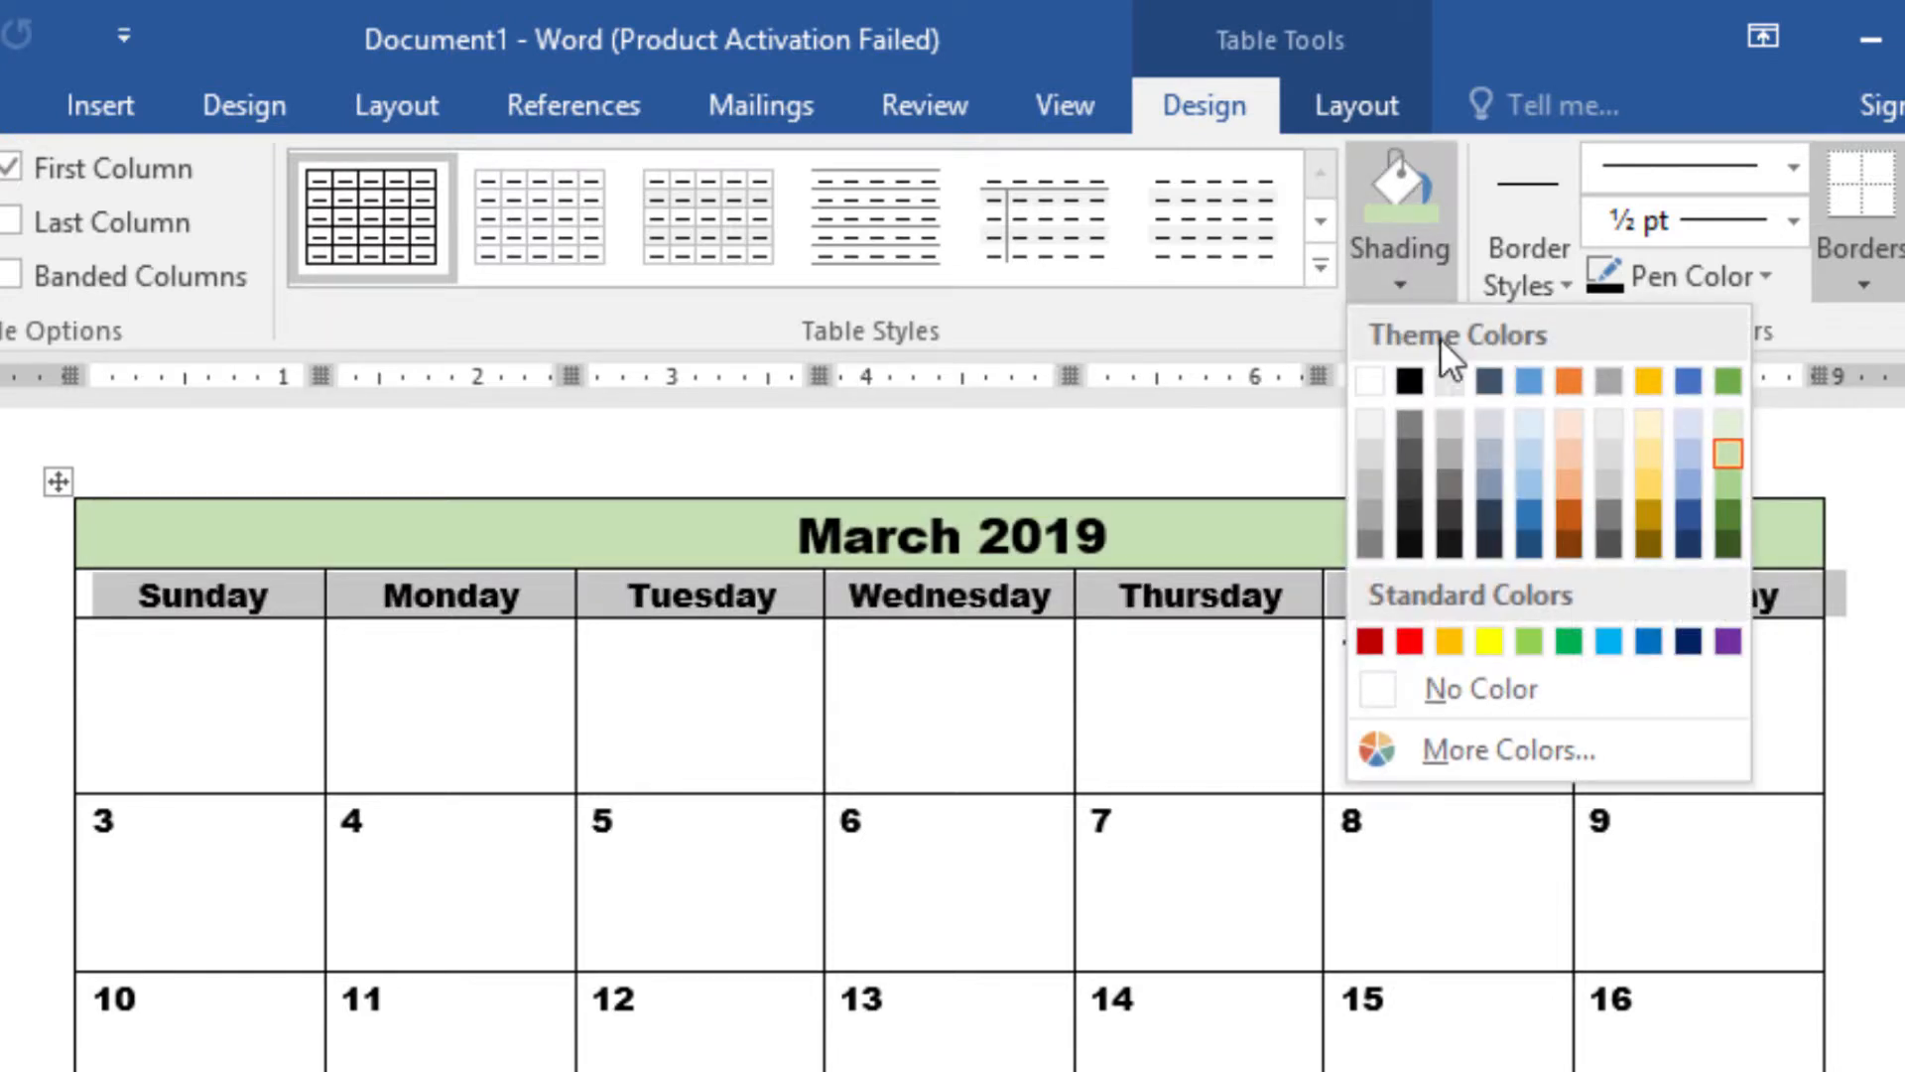
{"action": "left_click", "coordinate": [1732, 521]}
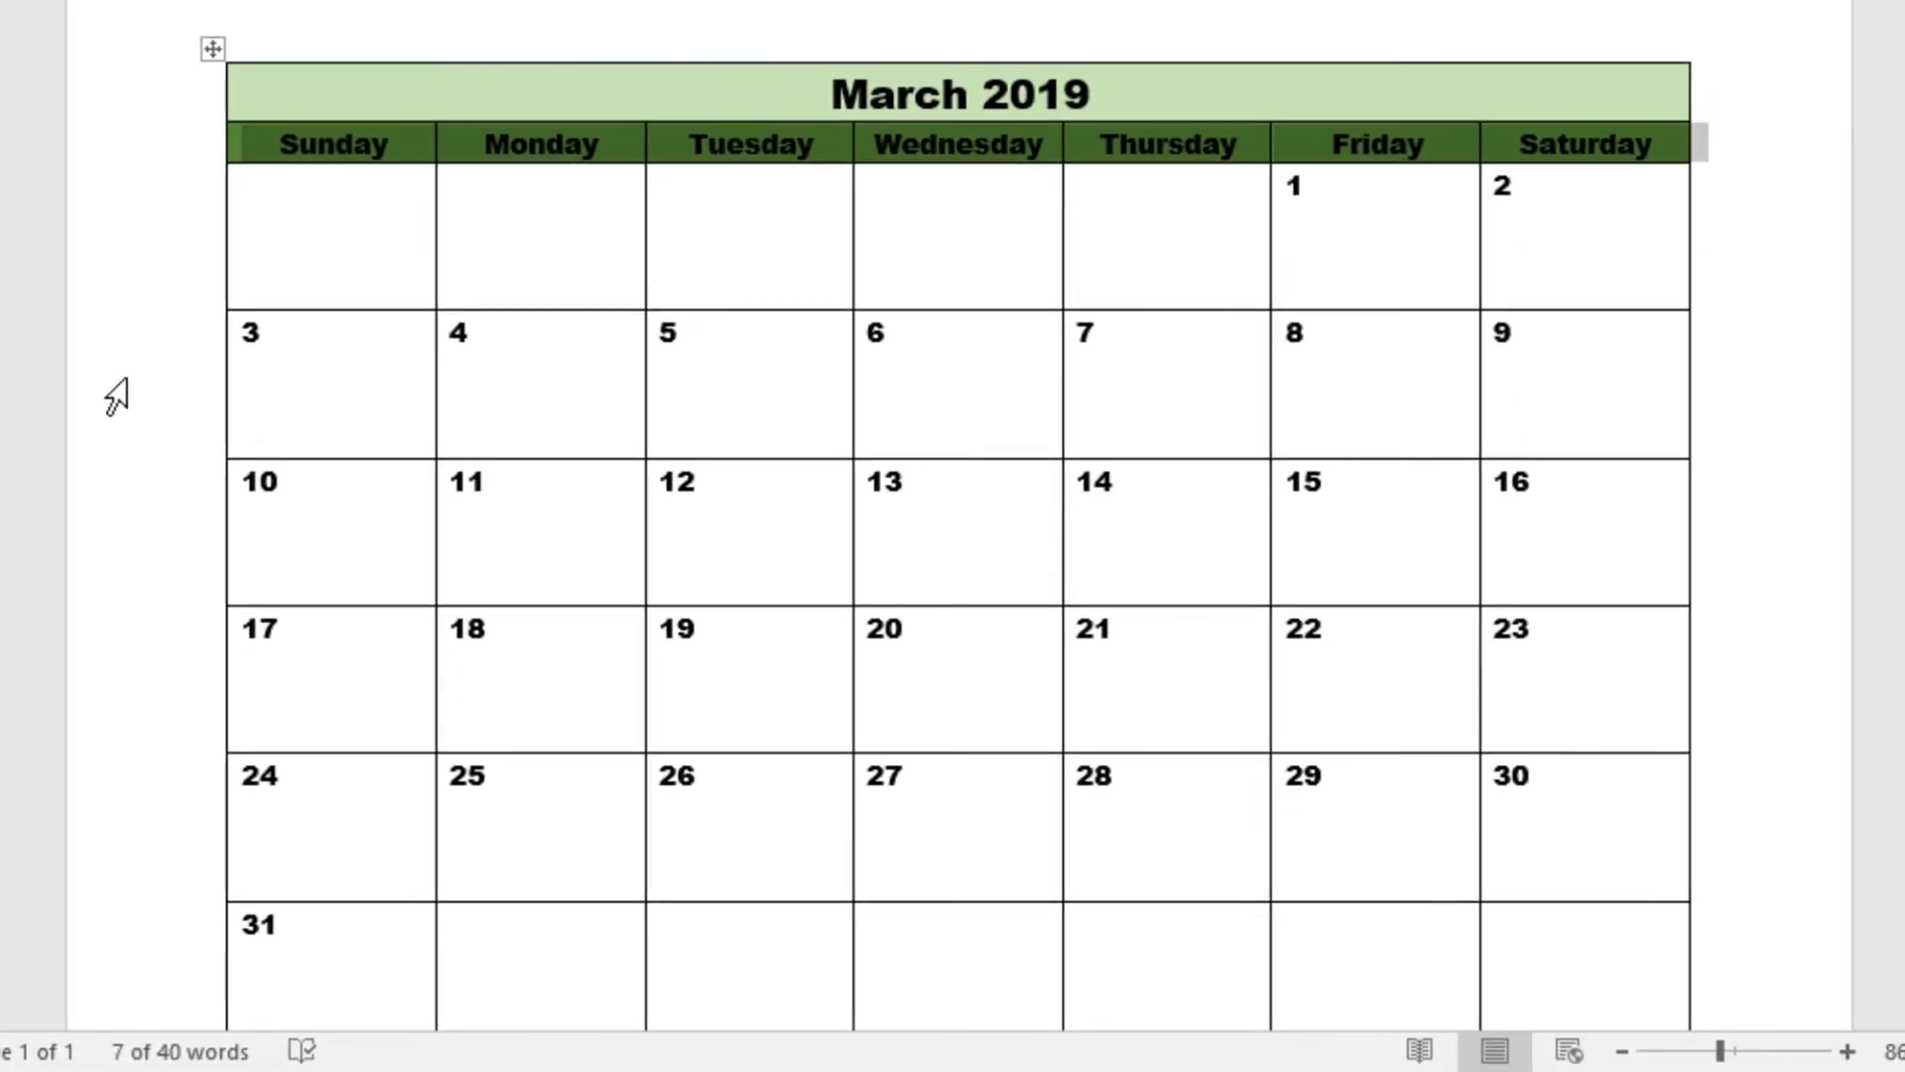
Step: Shade table rows 4, 6 and 8, starting with the dates 3, 17 and 31, in the title row's light green
{"action": "left_click", "coordinate": [126, 380]}
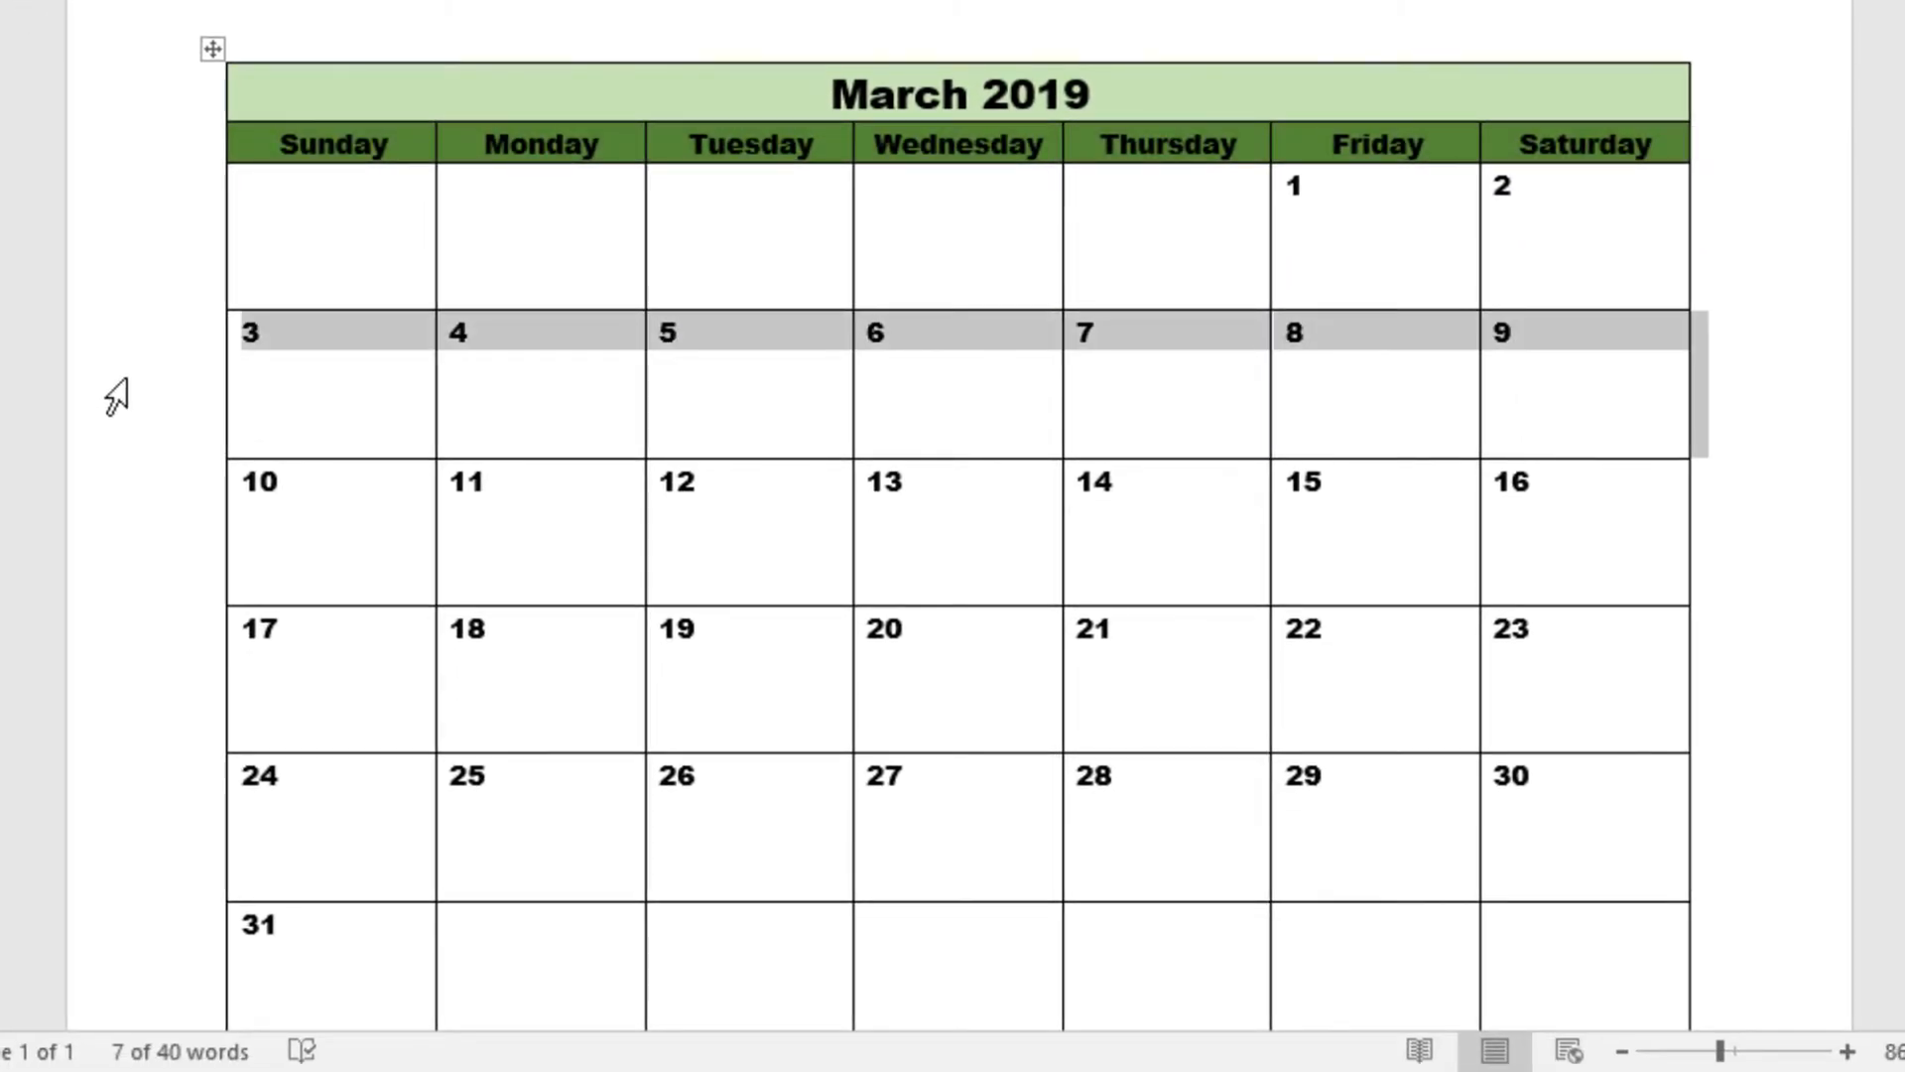
{"action": "left_click", "coordinate": [92, 675], "text": "ctrl"}
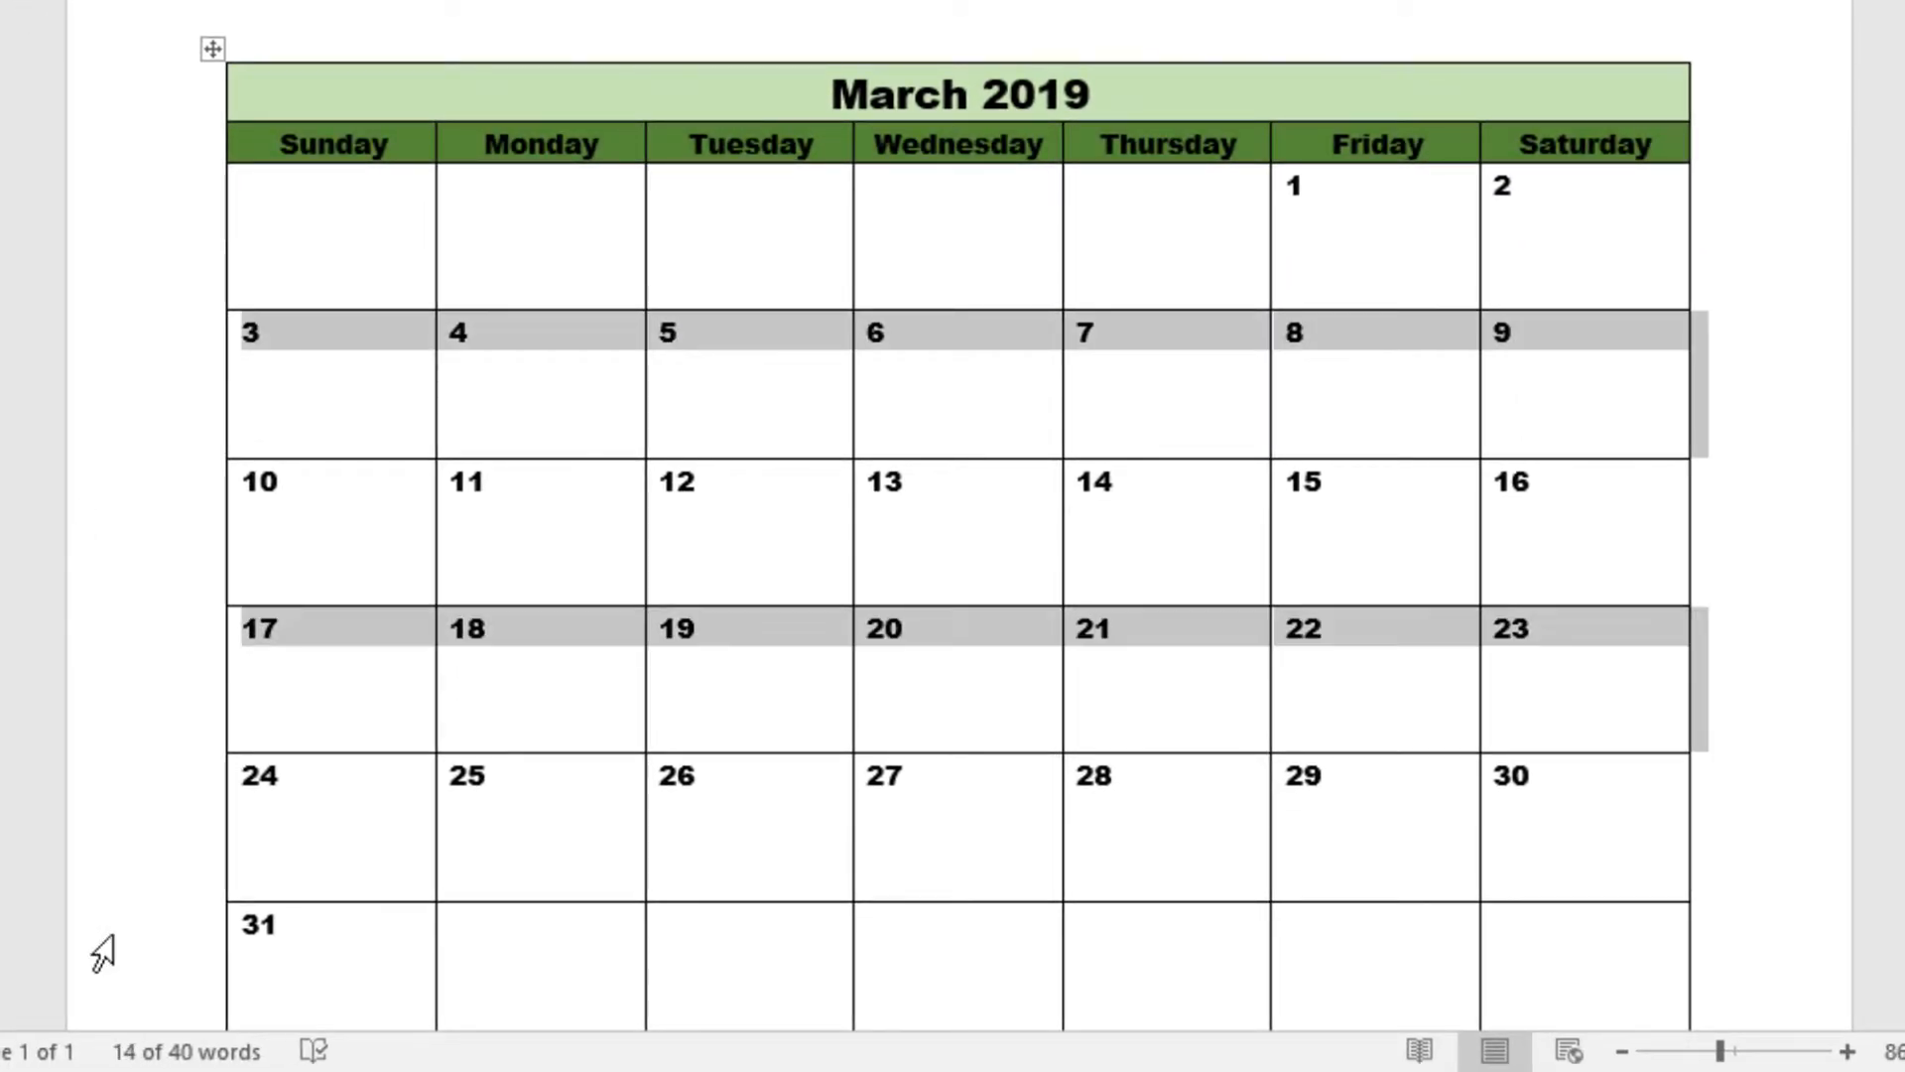
{"action": "left_click", "coordinate": [112, 938], "text": "ctrl"}
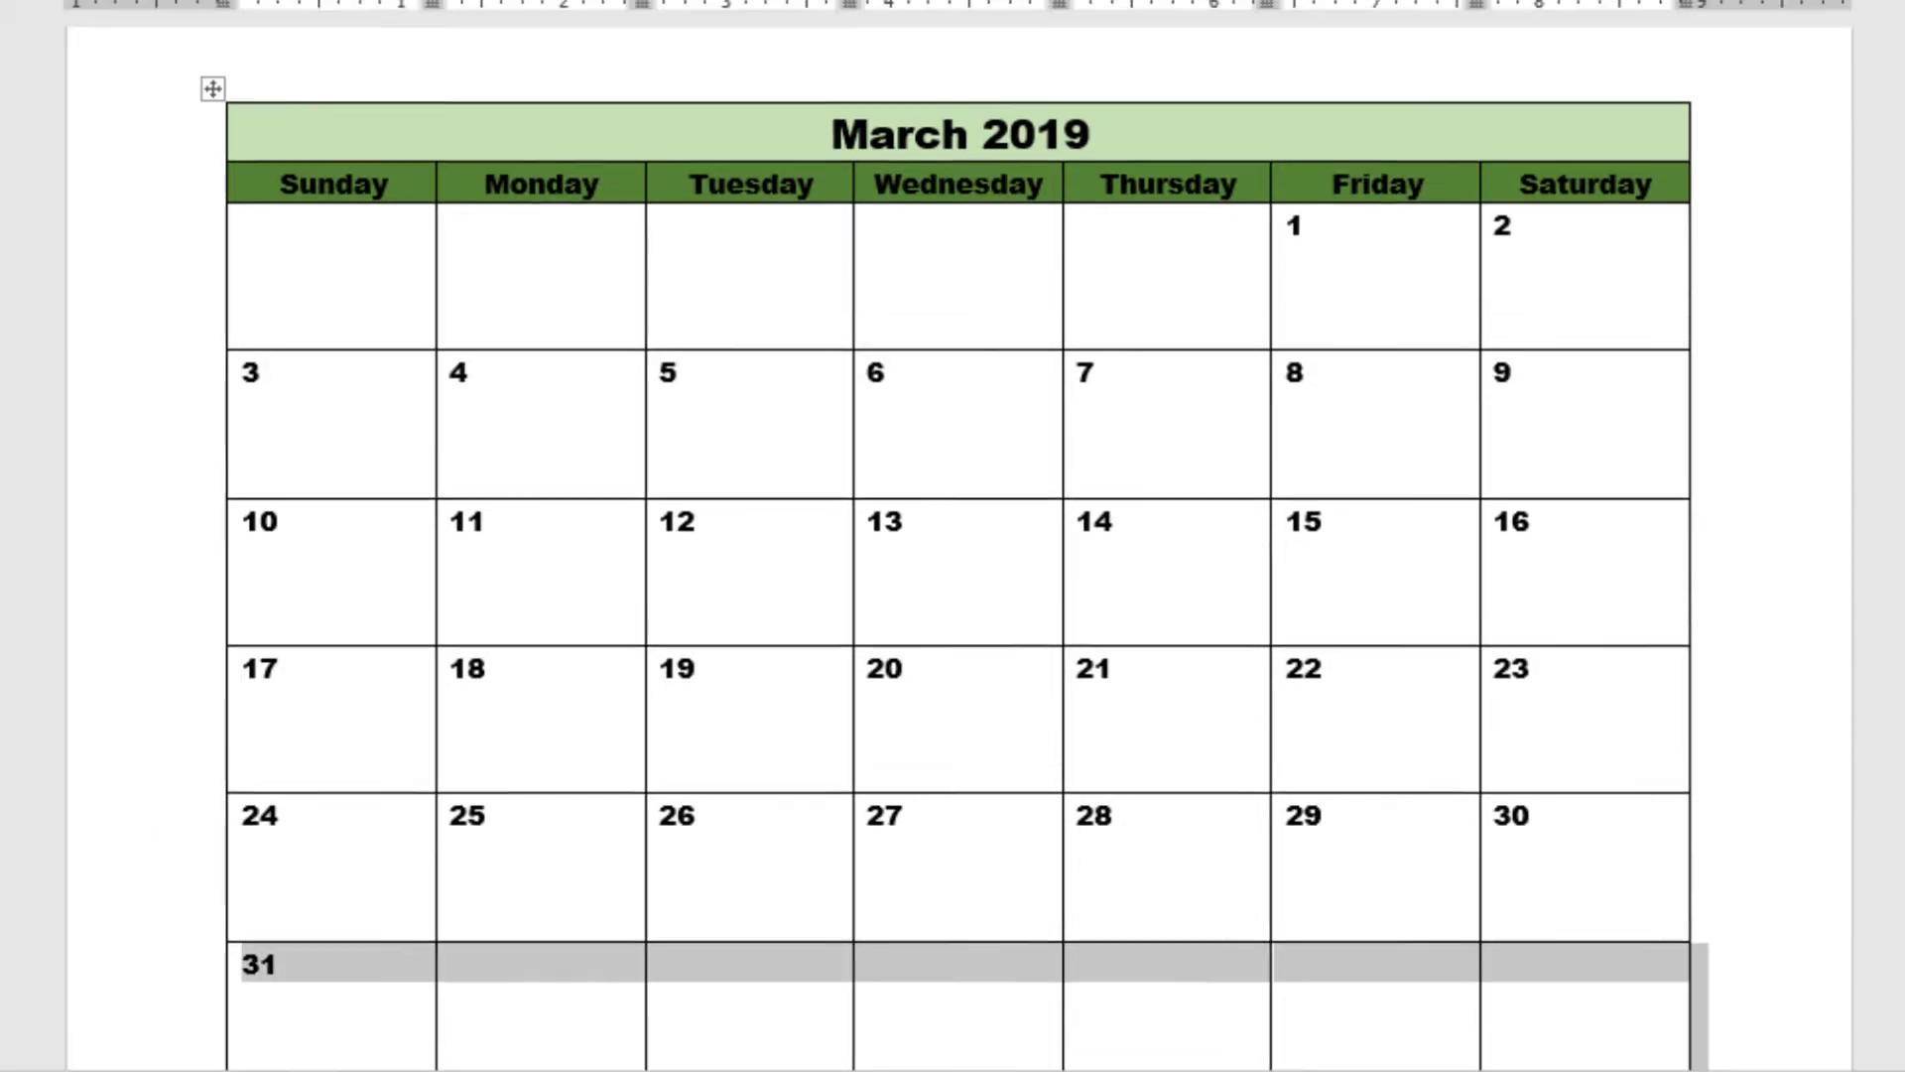
{"action": "left_click", "coordinate": [1336, 127]}
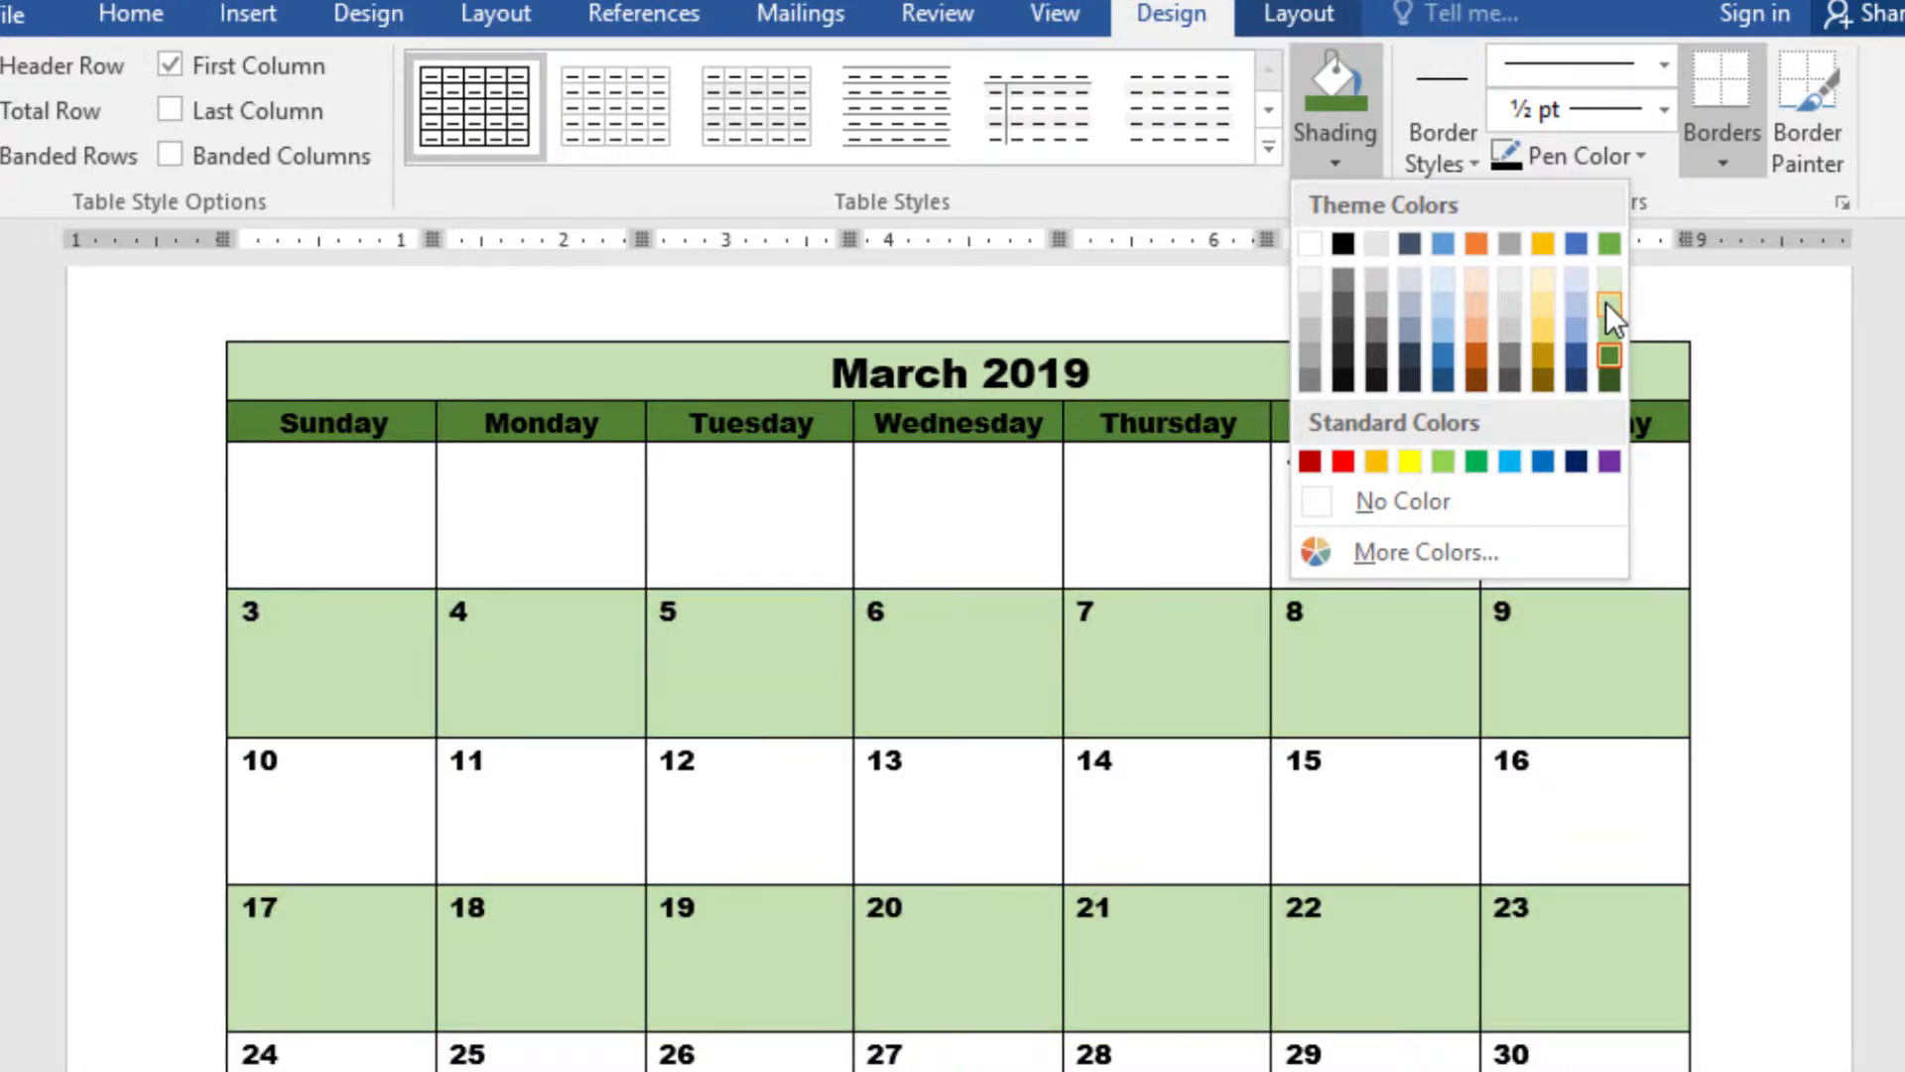
{"action": "left_click", "coordinate": [1608, 304]}
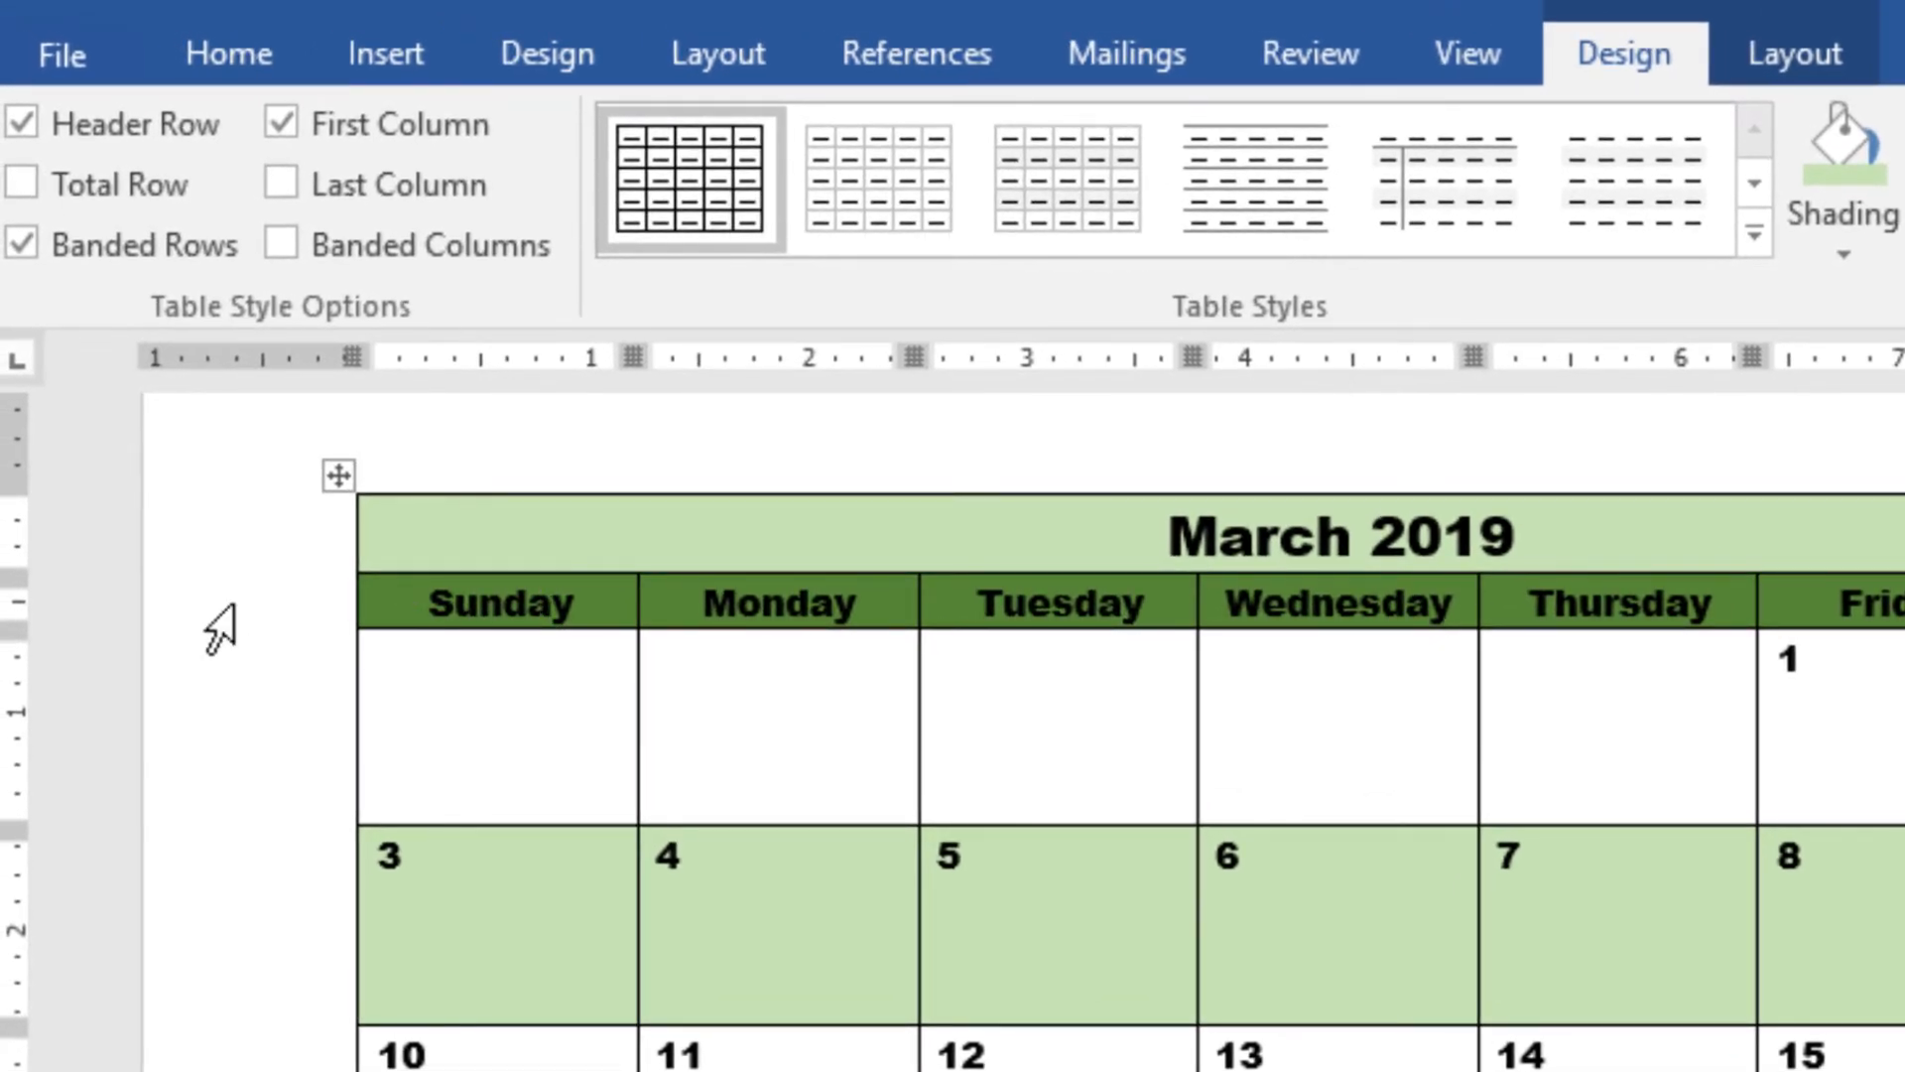
Step: Change the text color of the weekday names row to white
{"action": "left_click", "coordinate": [246, 55]}
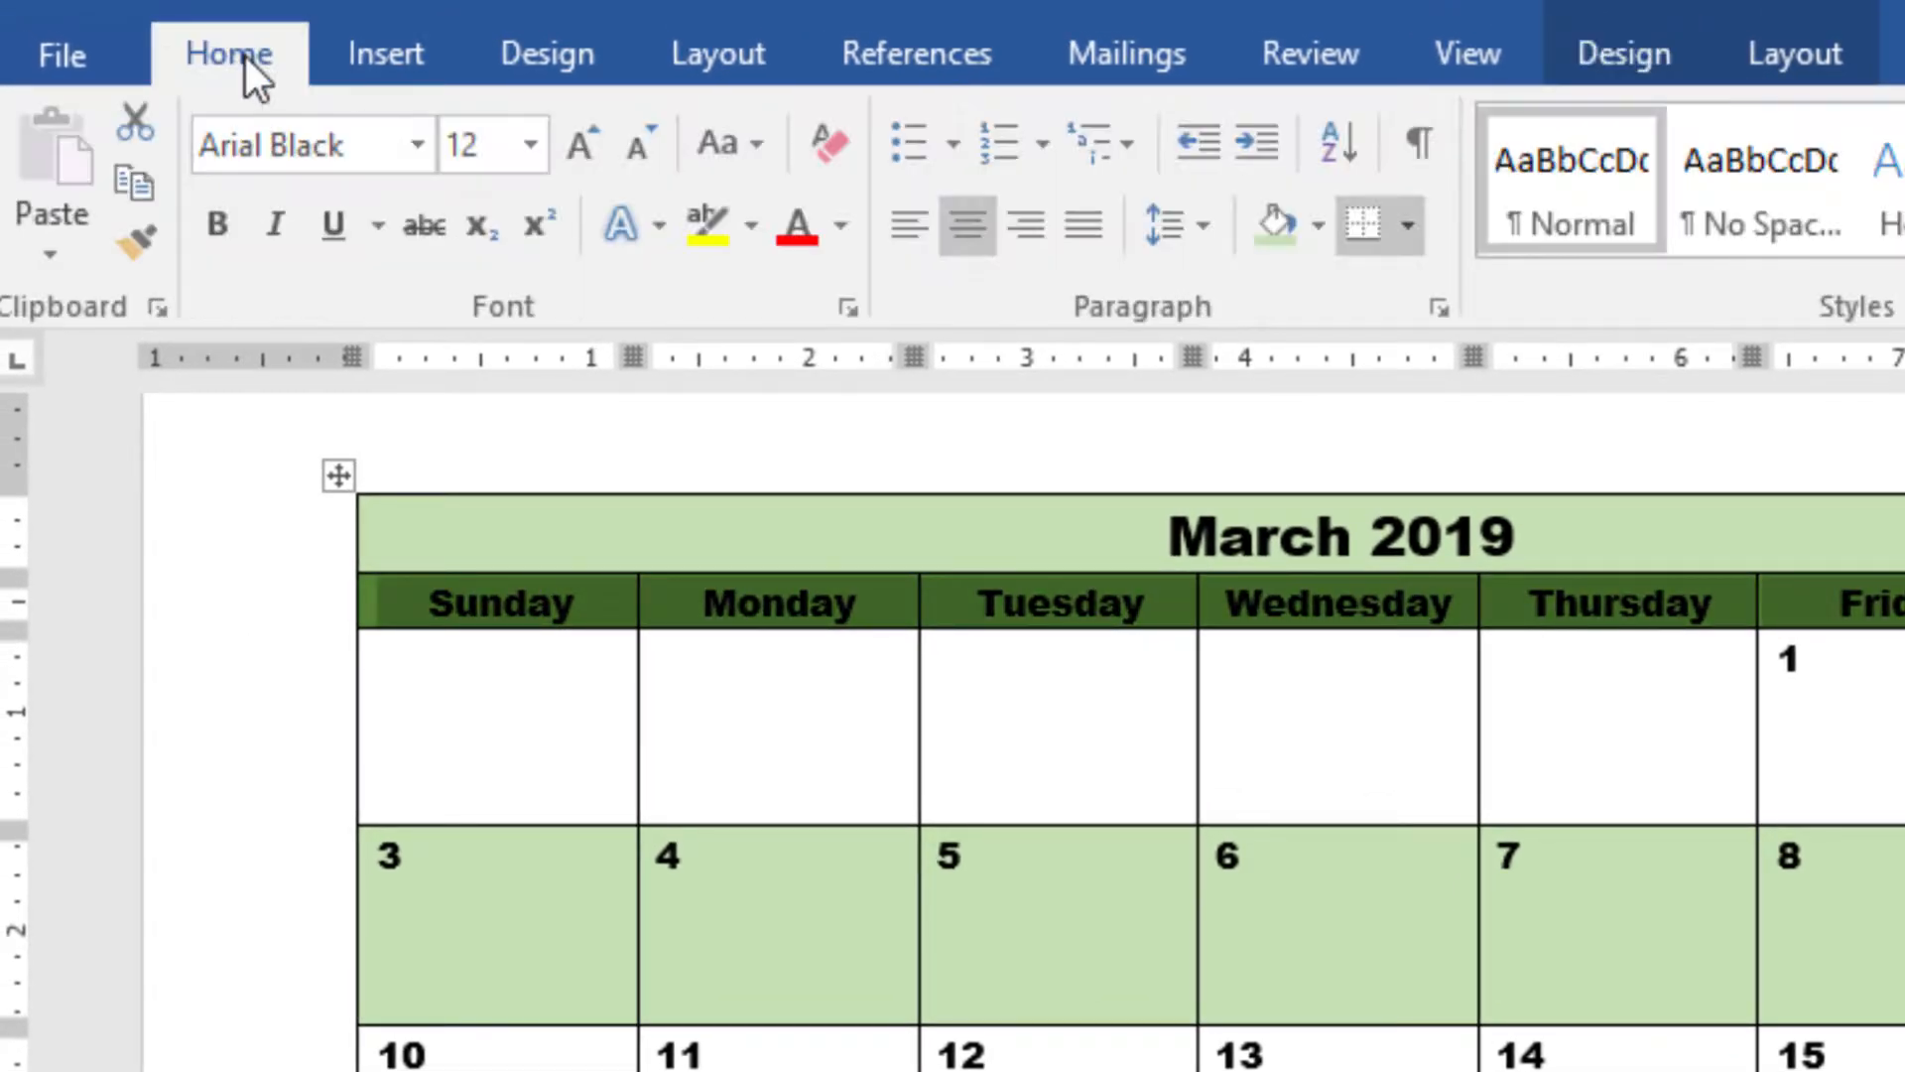
{"action": "left_click", "coordinate": [842, 224]}
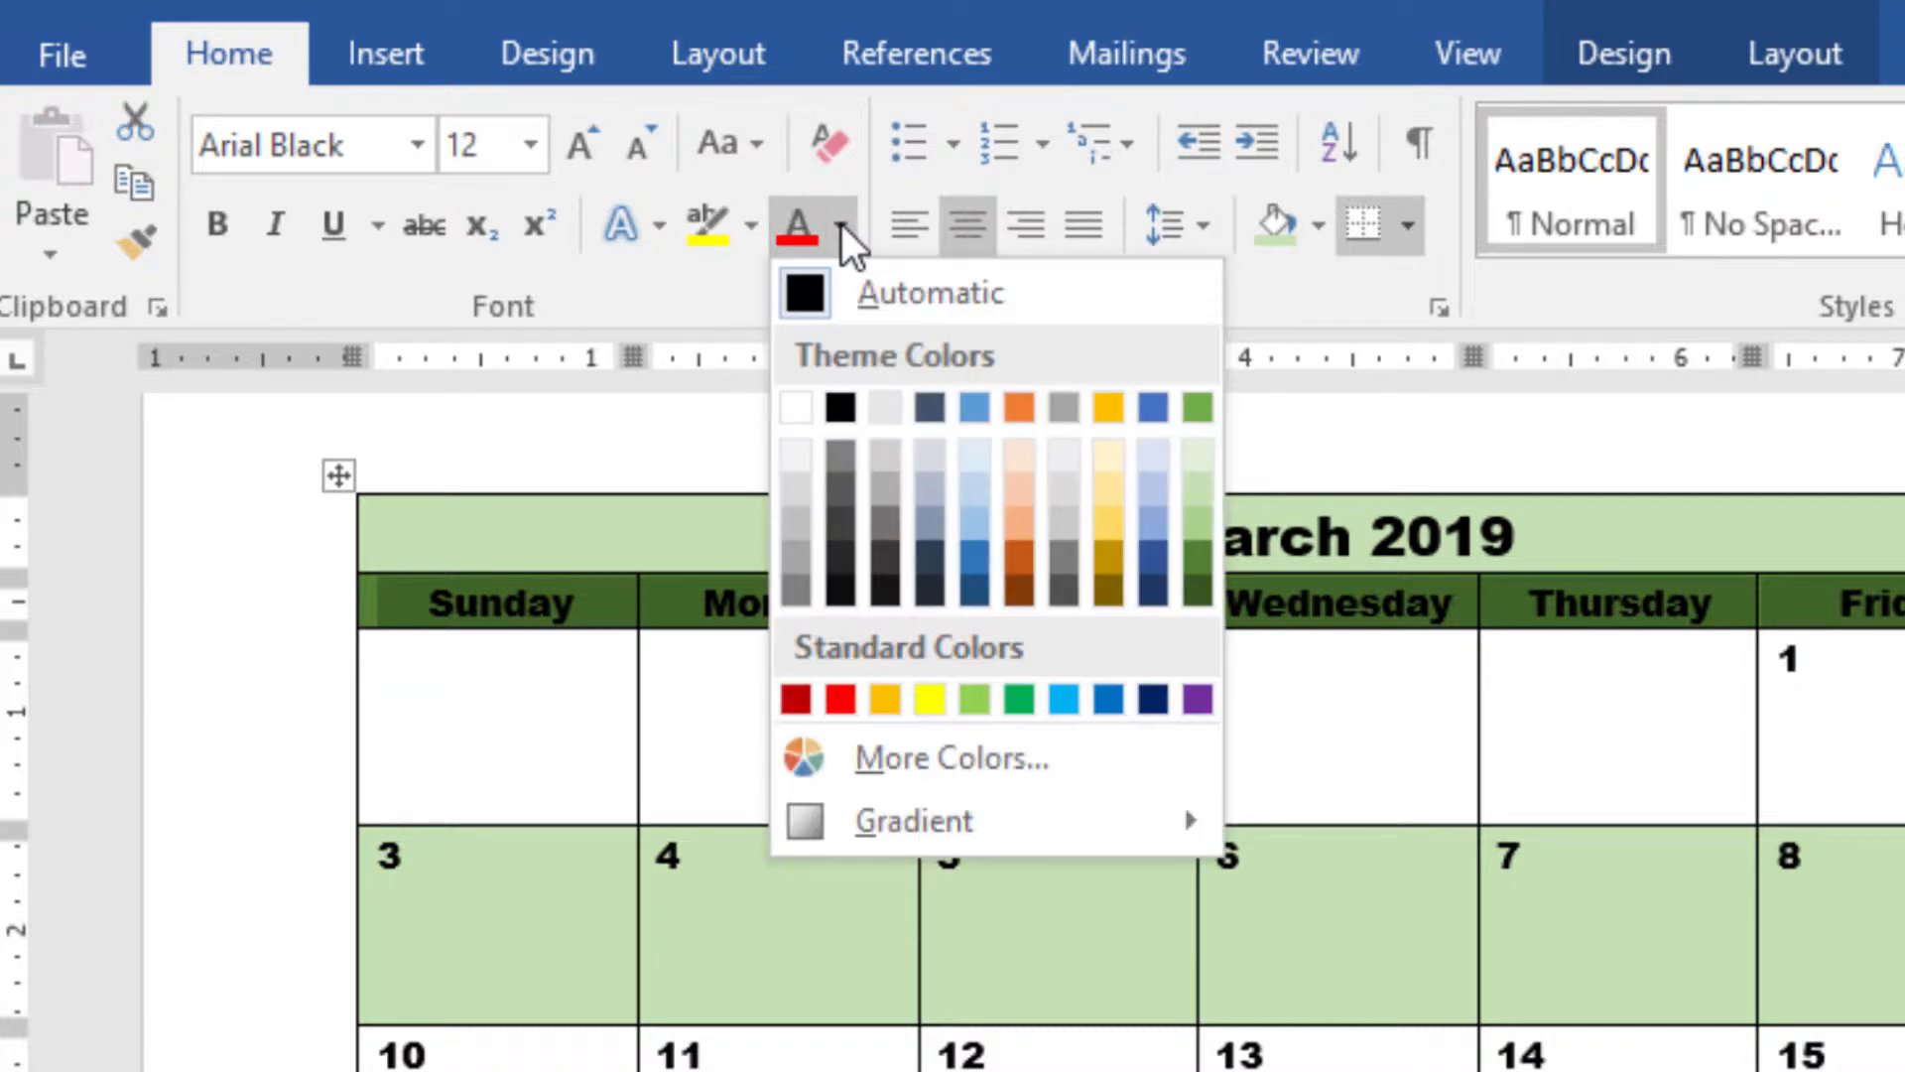
{"action": "left_click", "coordinate": [798, 405]}
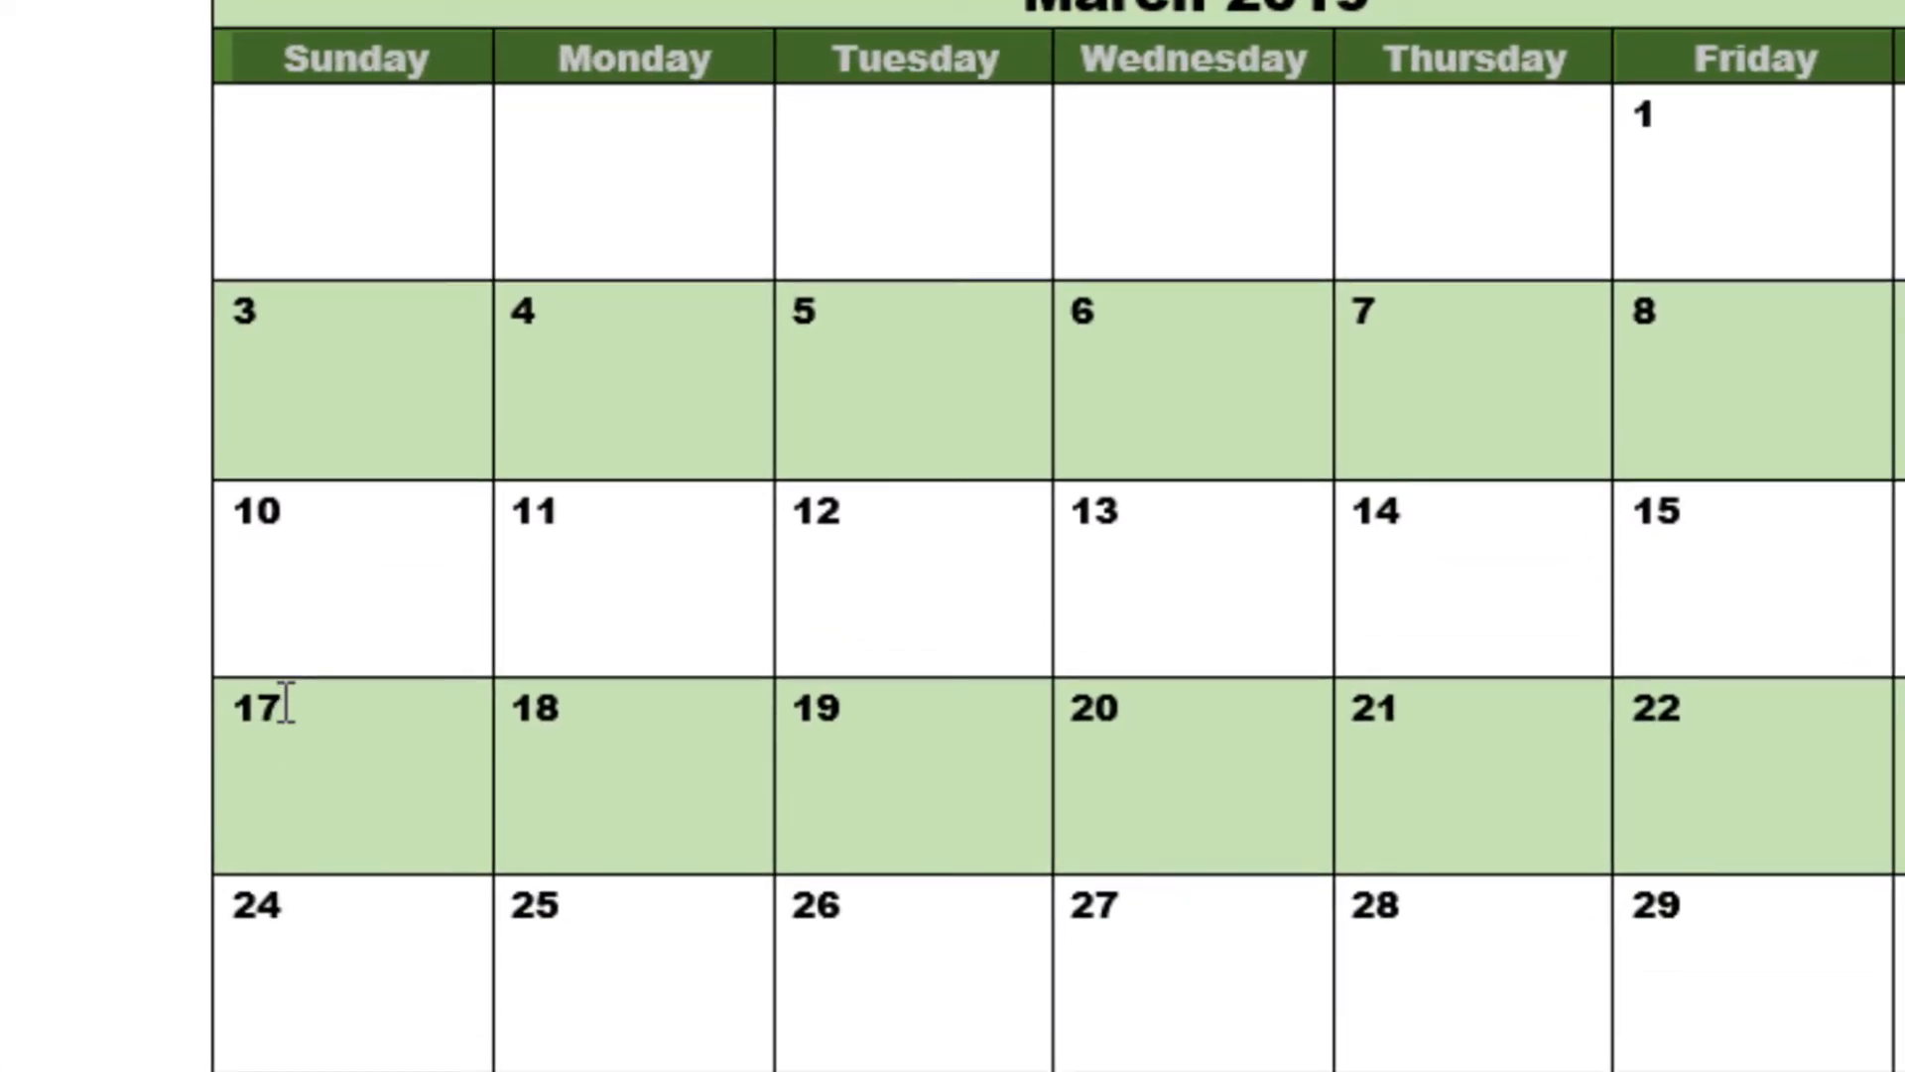
Step: Change the text color of the date 17 to the standard green
{"action": "left_click_drag", "start_coordinate": [280, 706], "coordinate": [227, 706]}
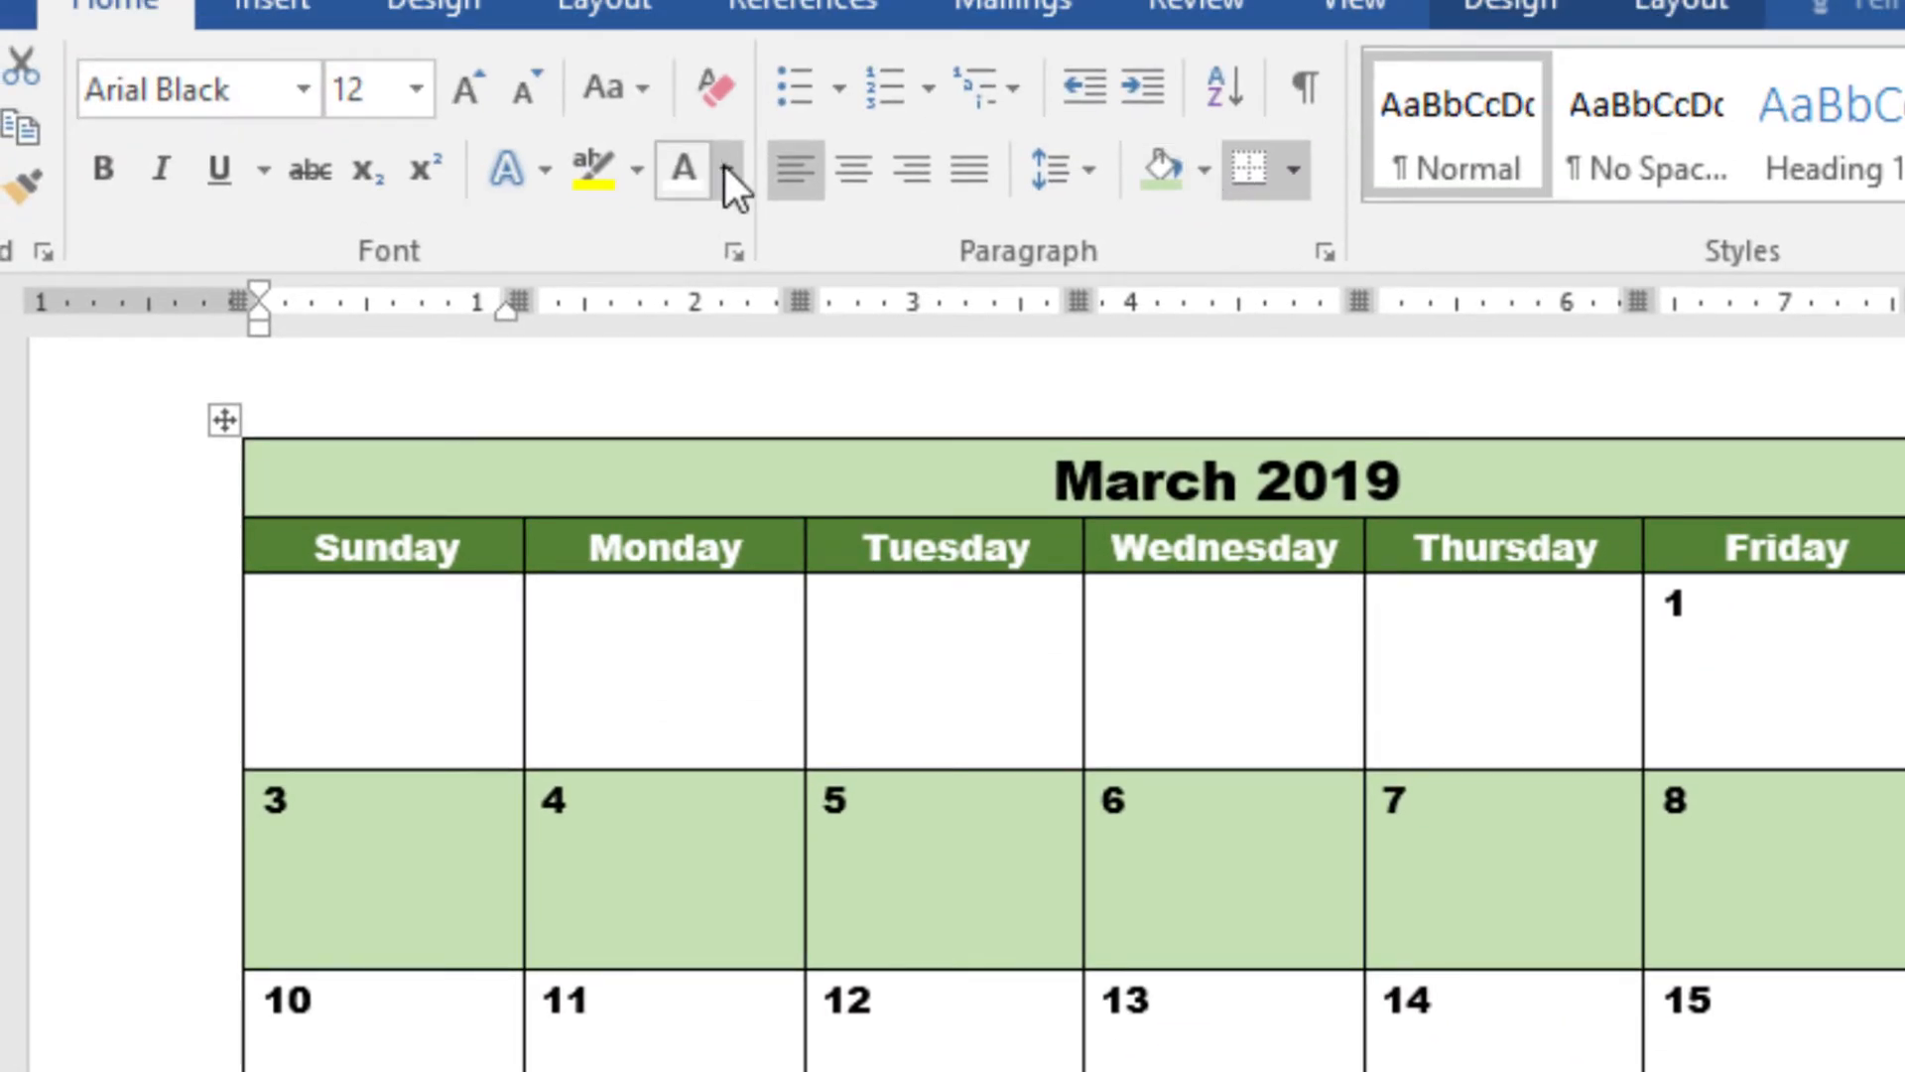
{"action": "left_click", "coordinate": [725, 168]}
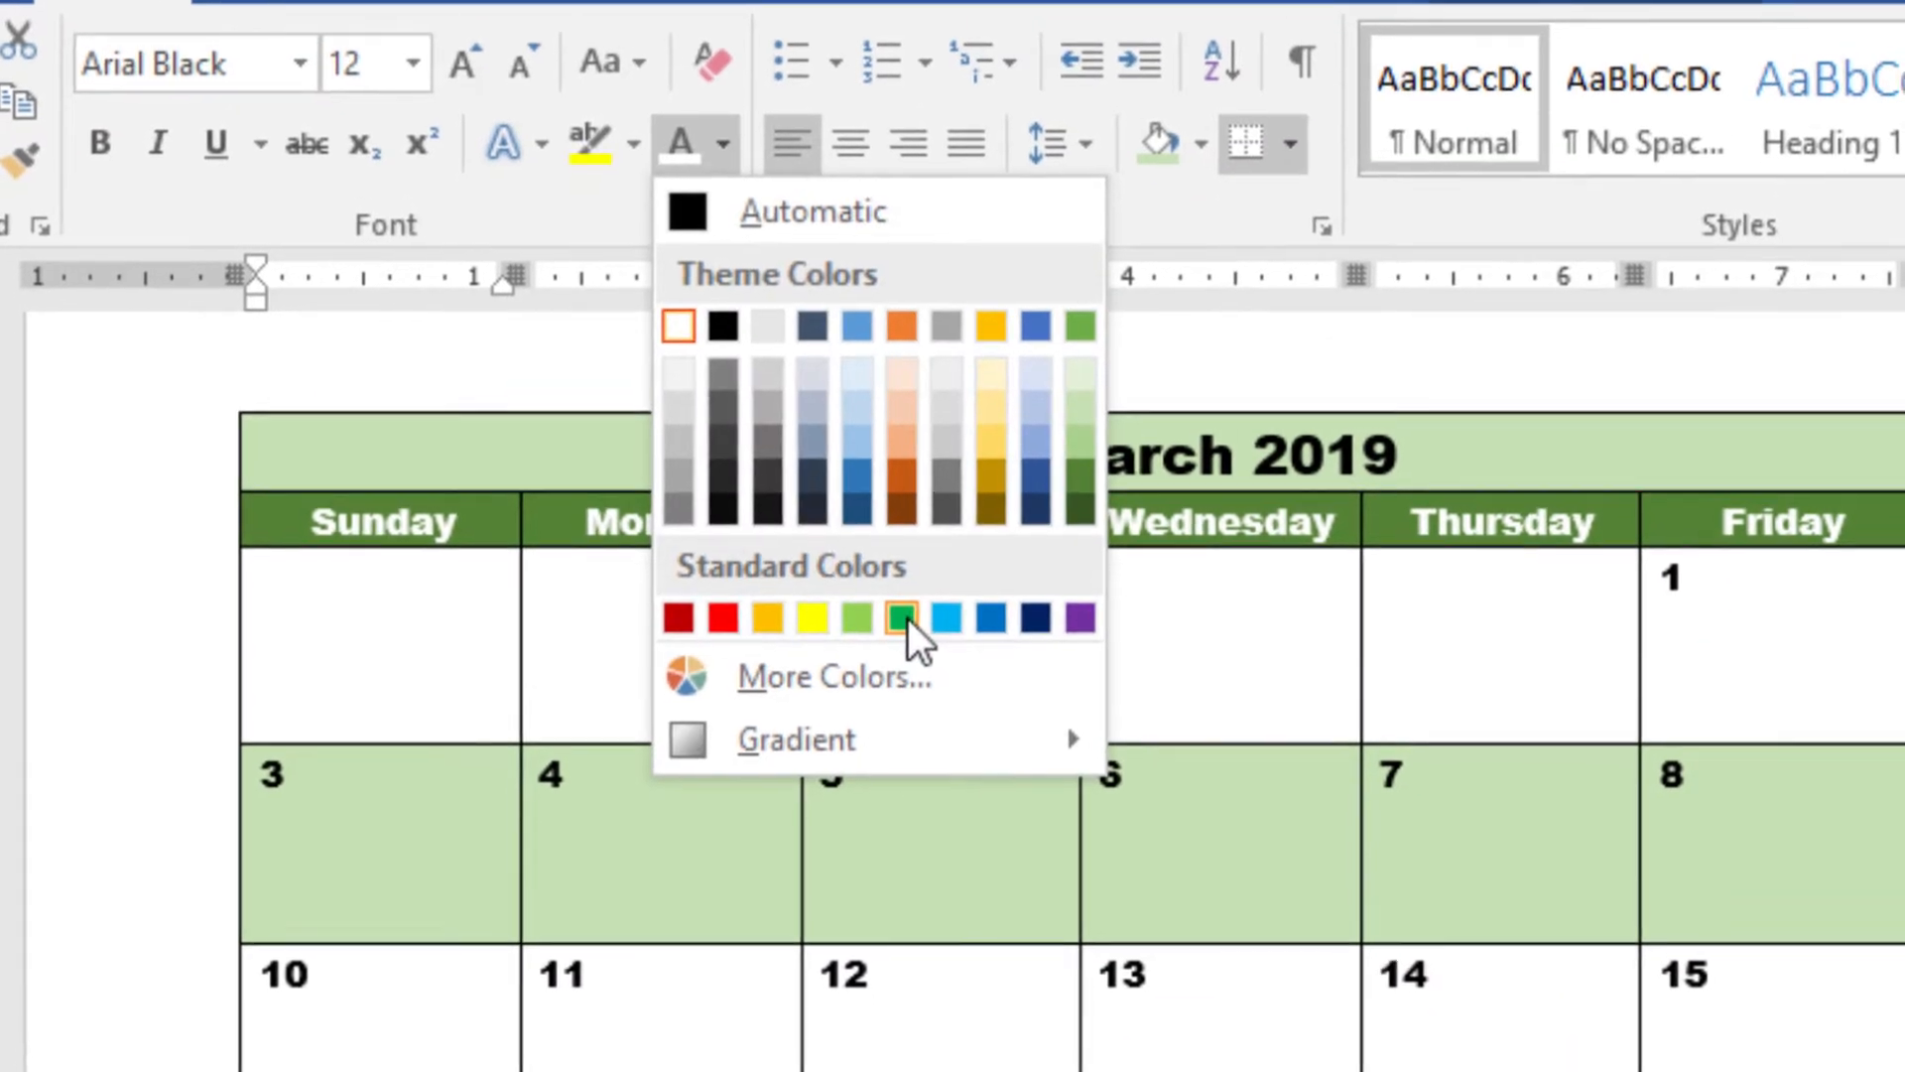
{"action": "left_click", "coordinate": [905, 643]}
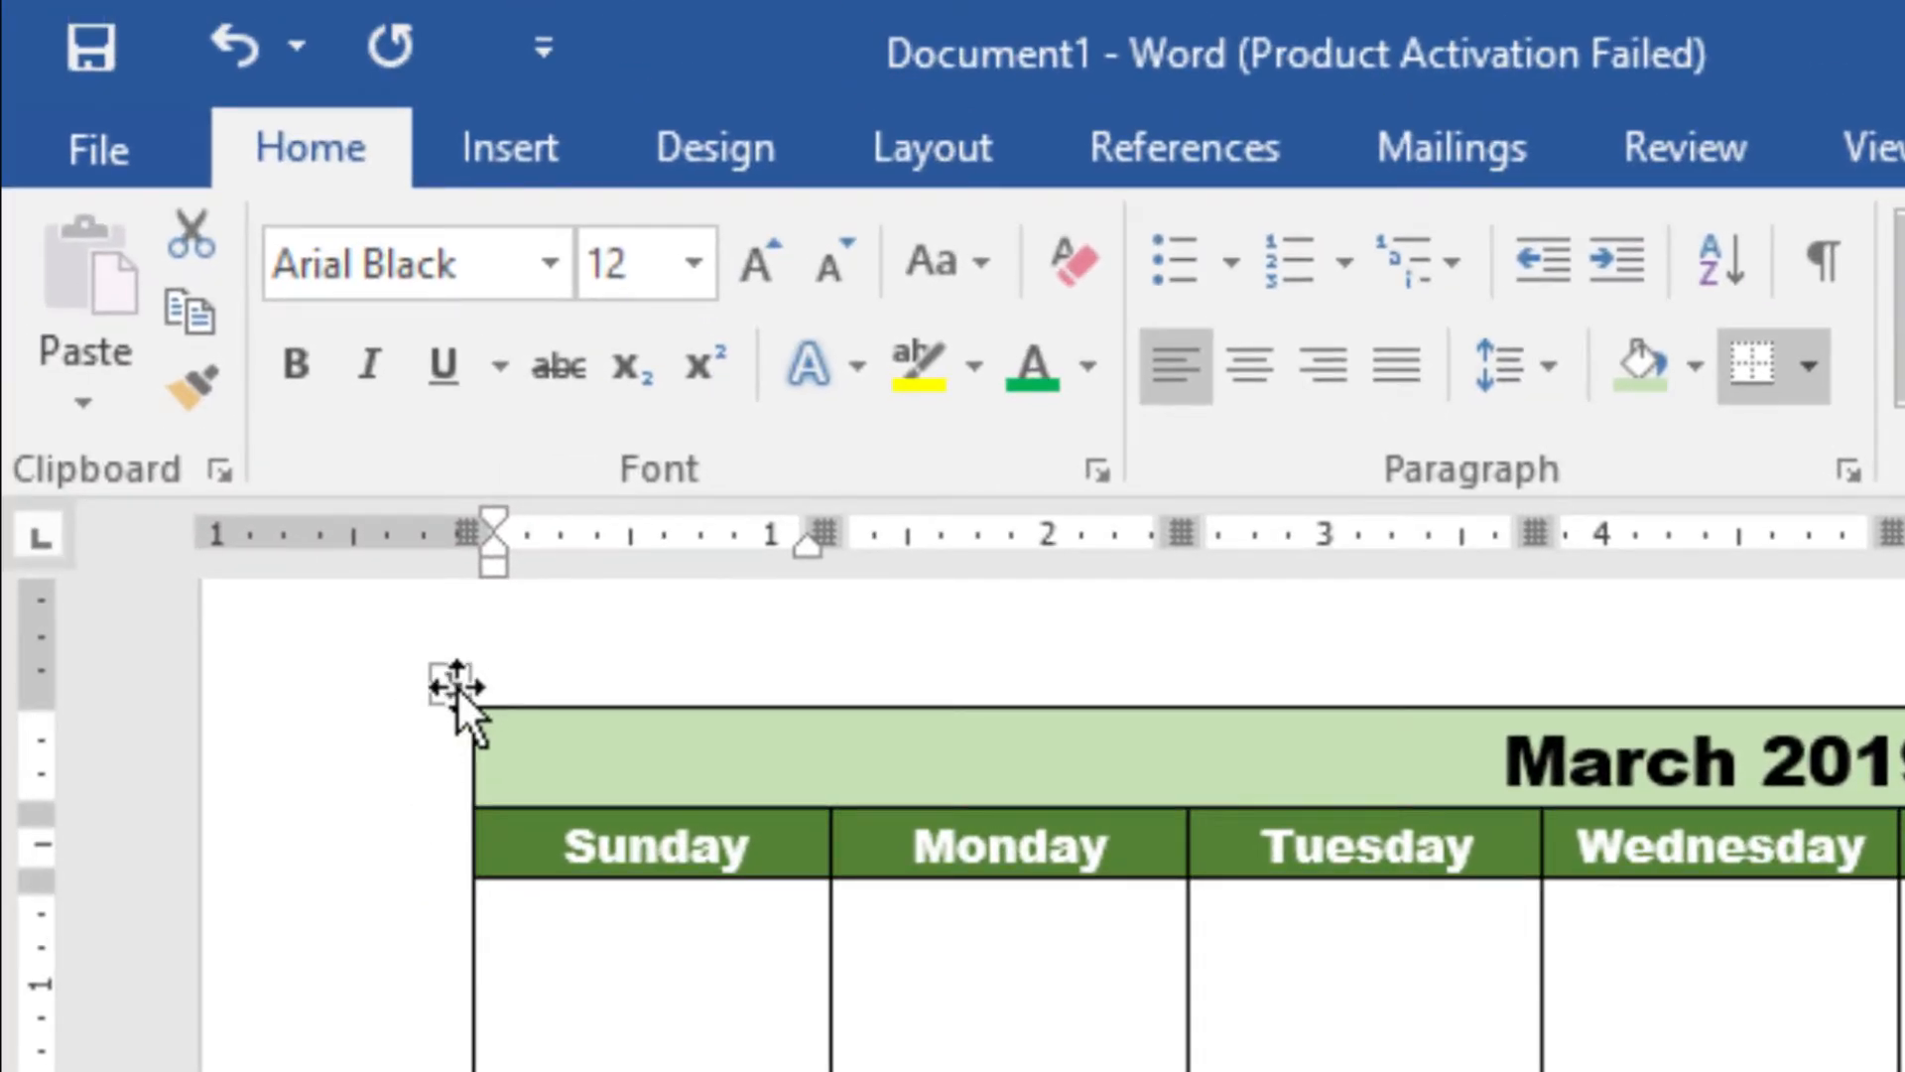
{"action": "left_click", "coordinate": [452, 684]}
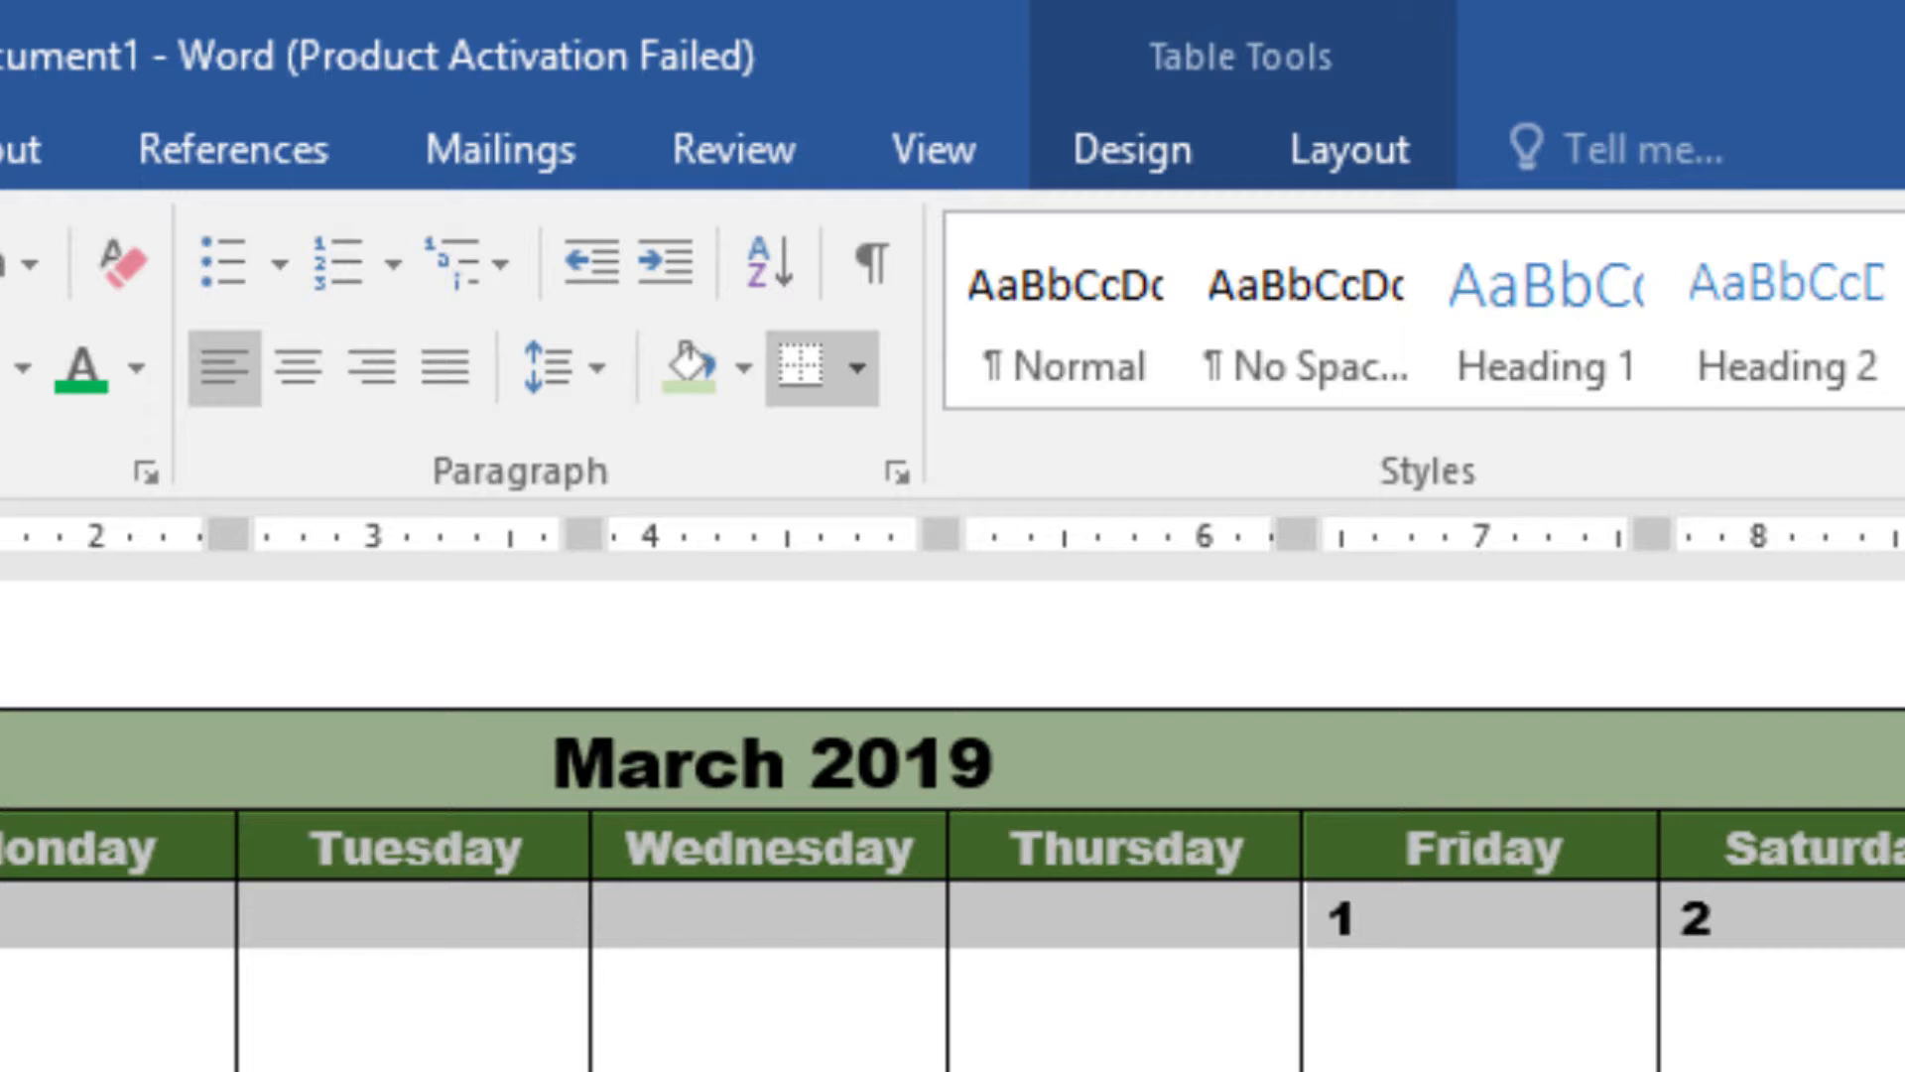
{"action": "left_click", "coordinate": [870, 385]}
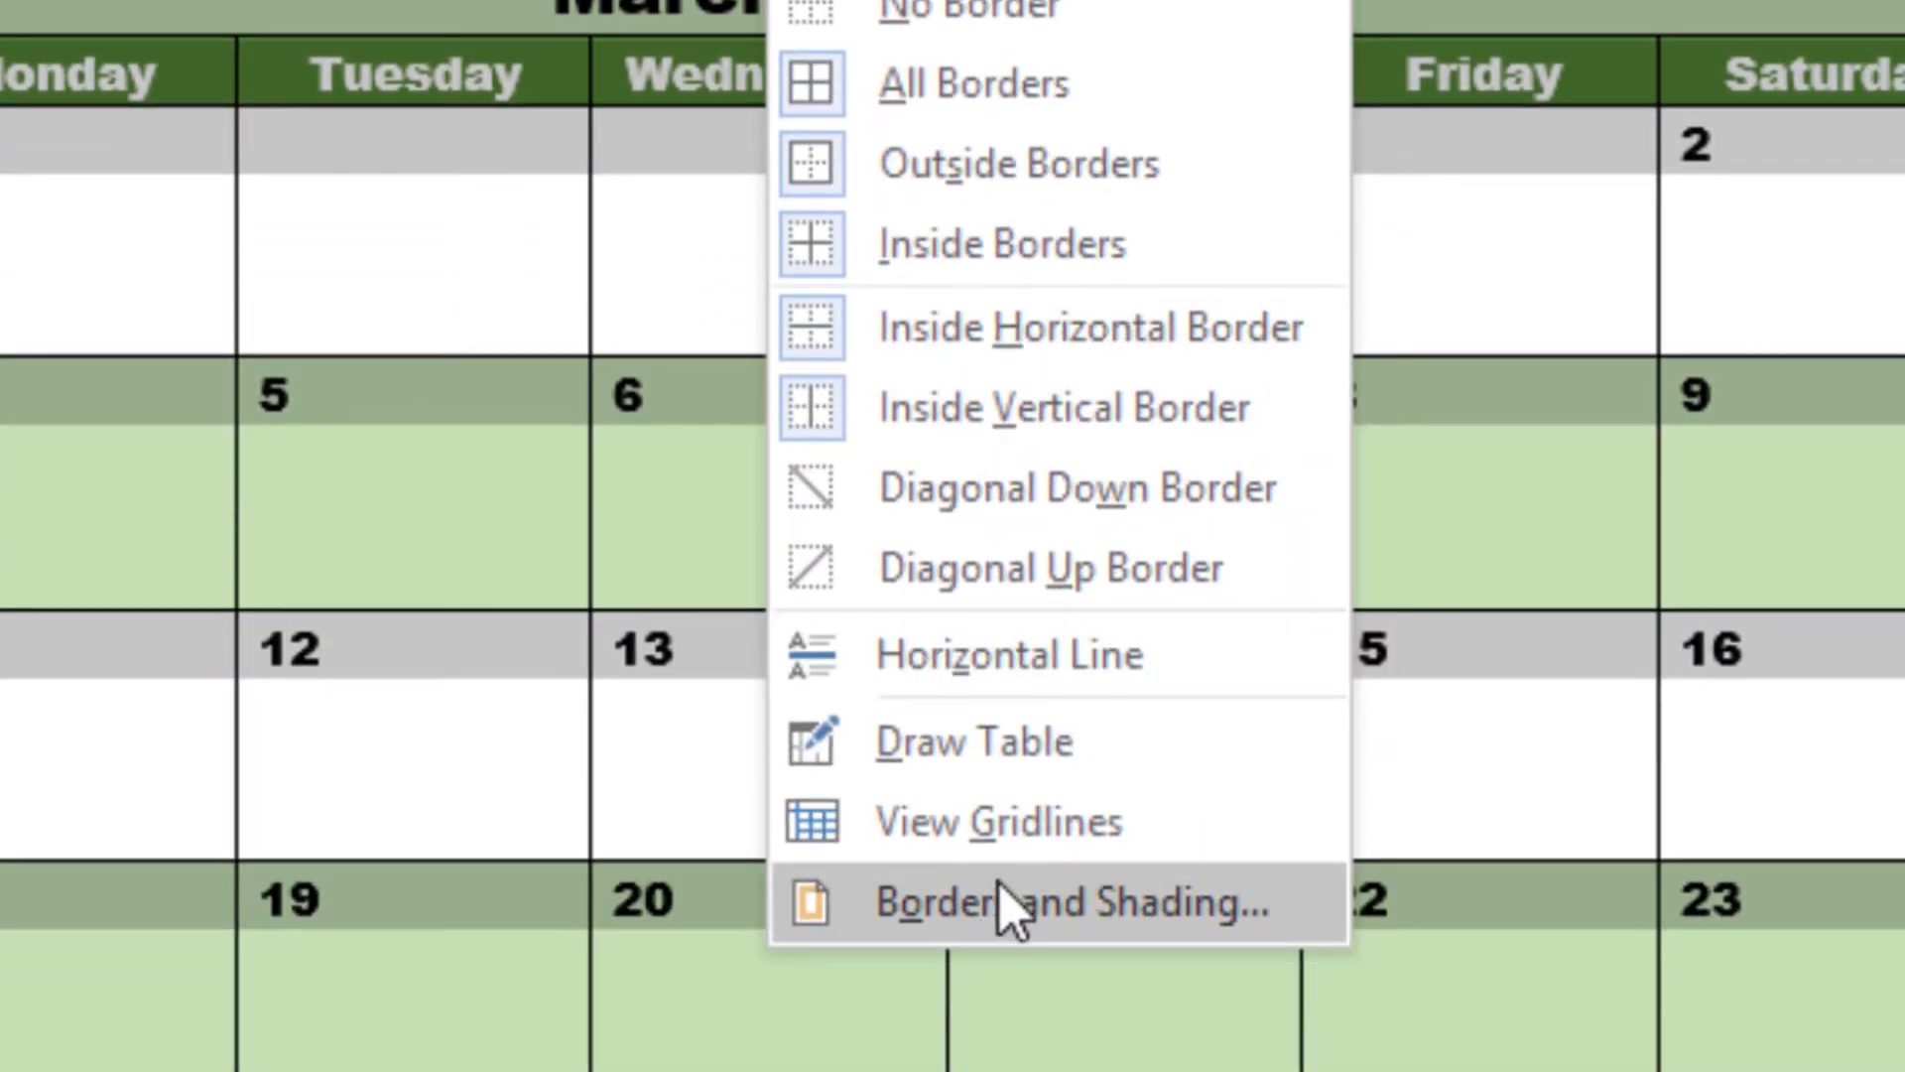
{"action": "left_click", "coordinate": [1004, 908]}
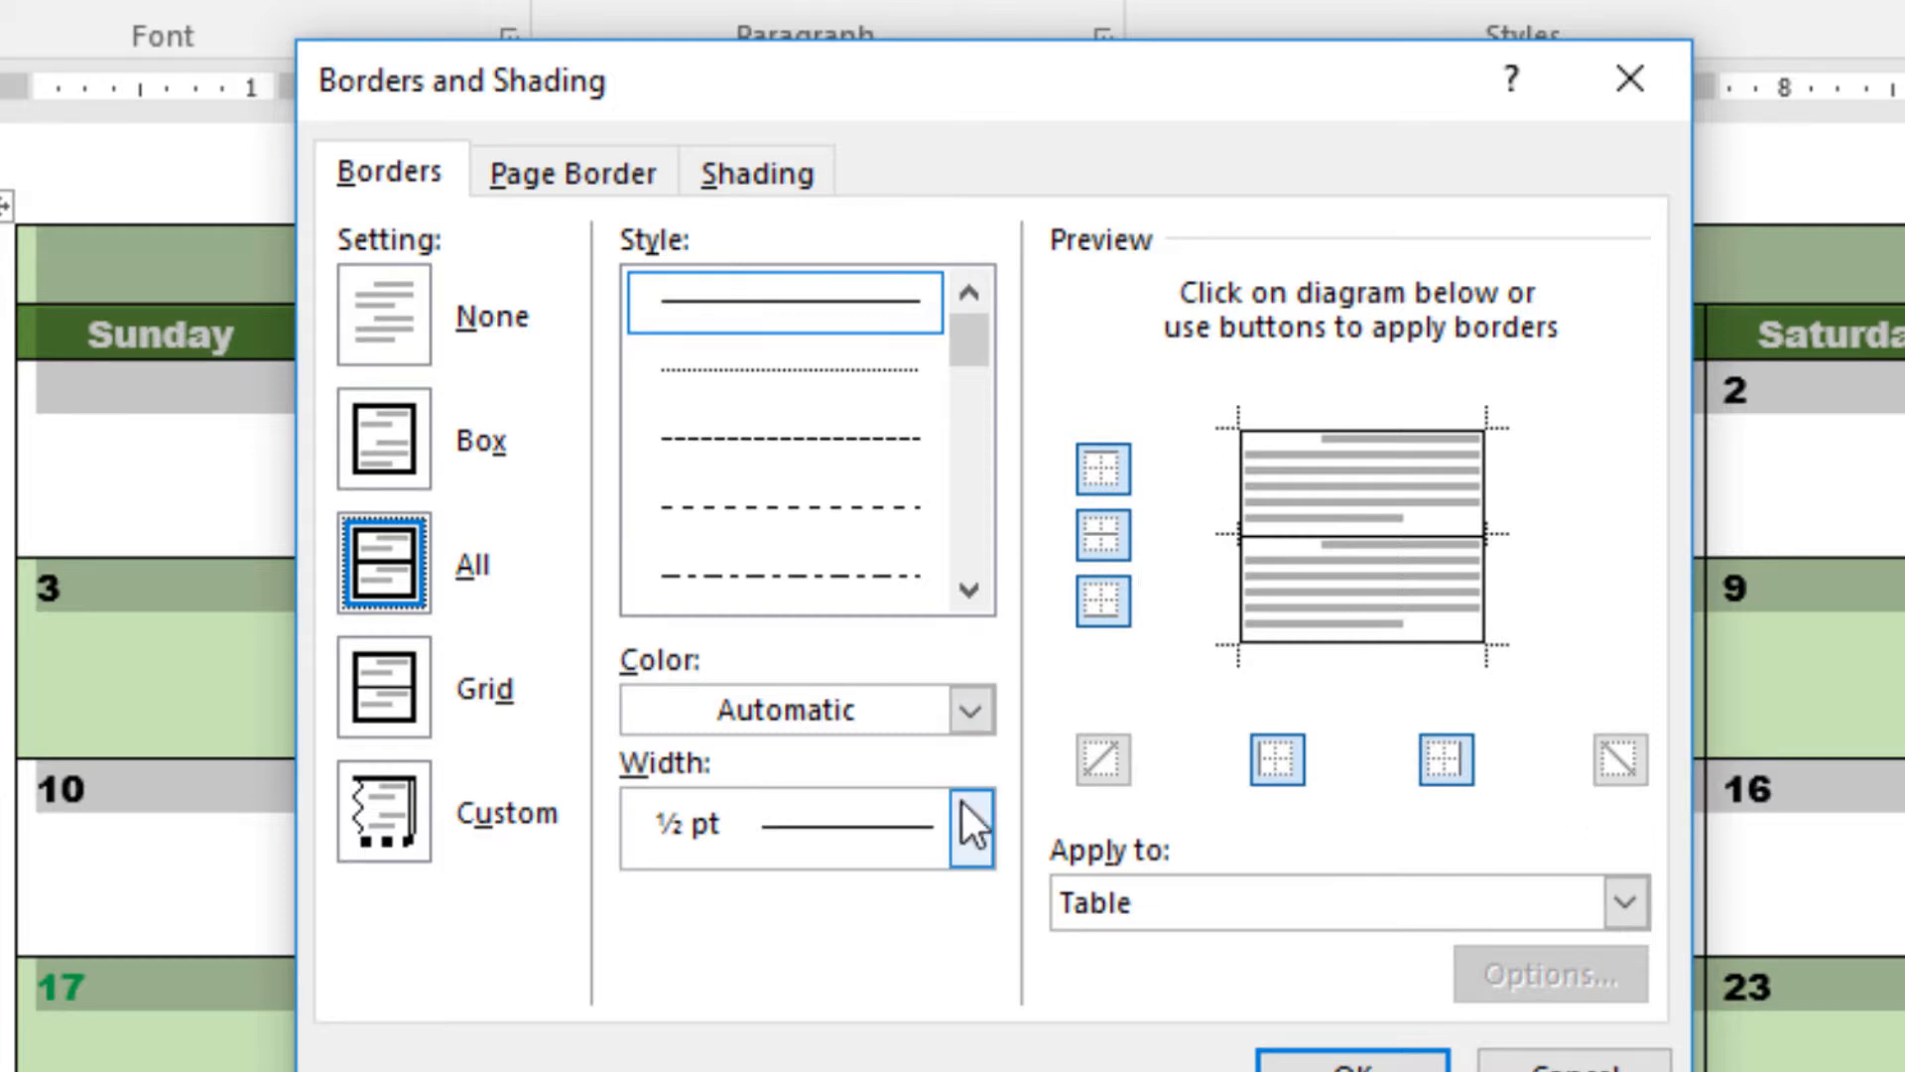
{"action": "left_click", "coordinate": [967, 826]}
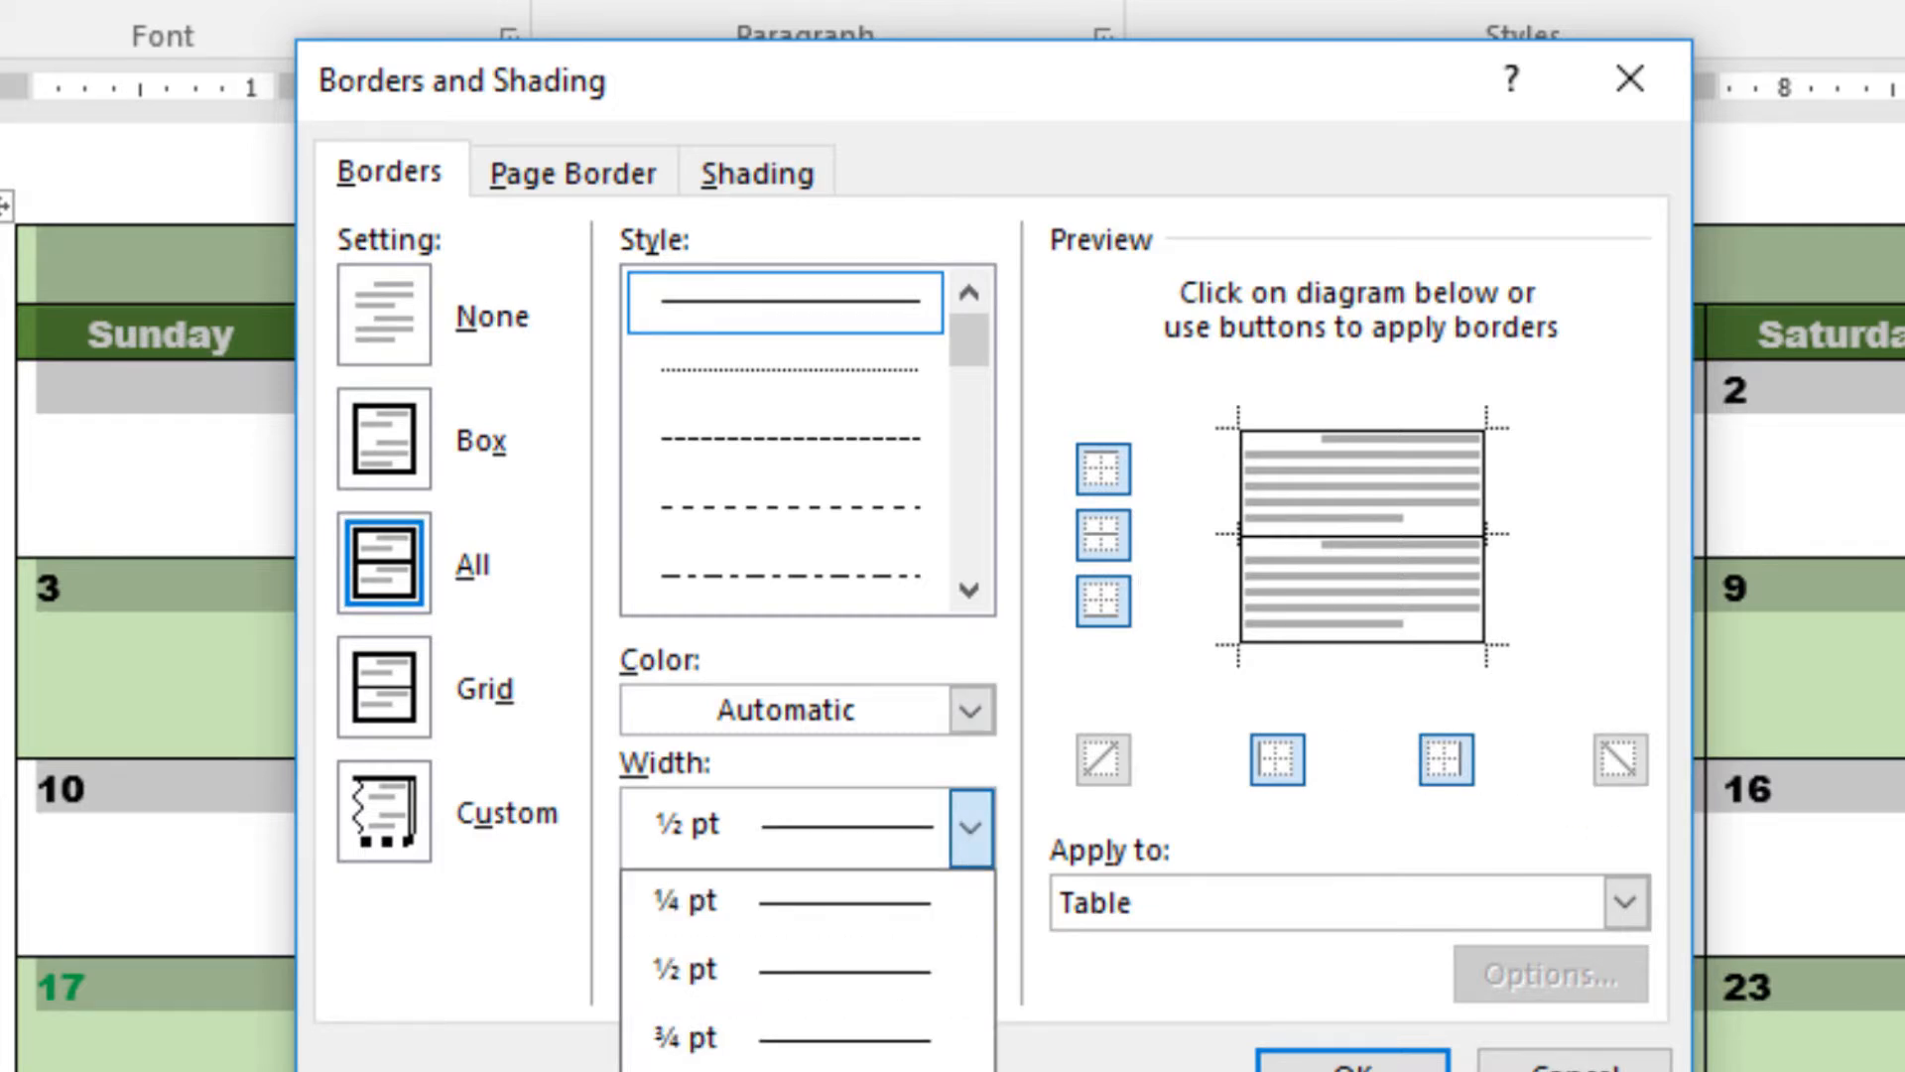
{"action": "left_click", "coordinate": [794, 1071]}
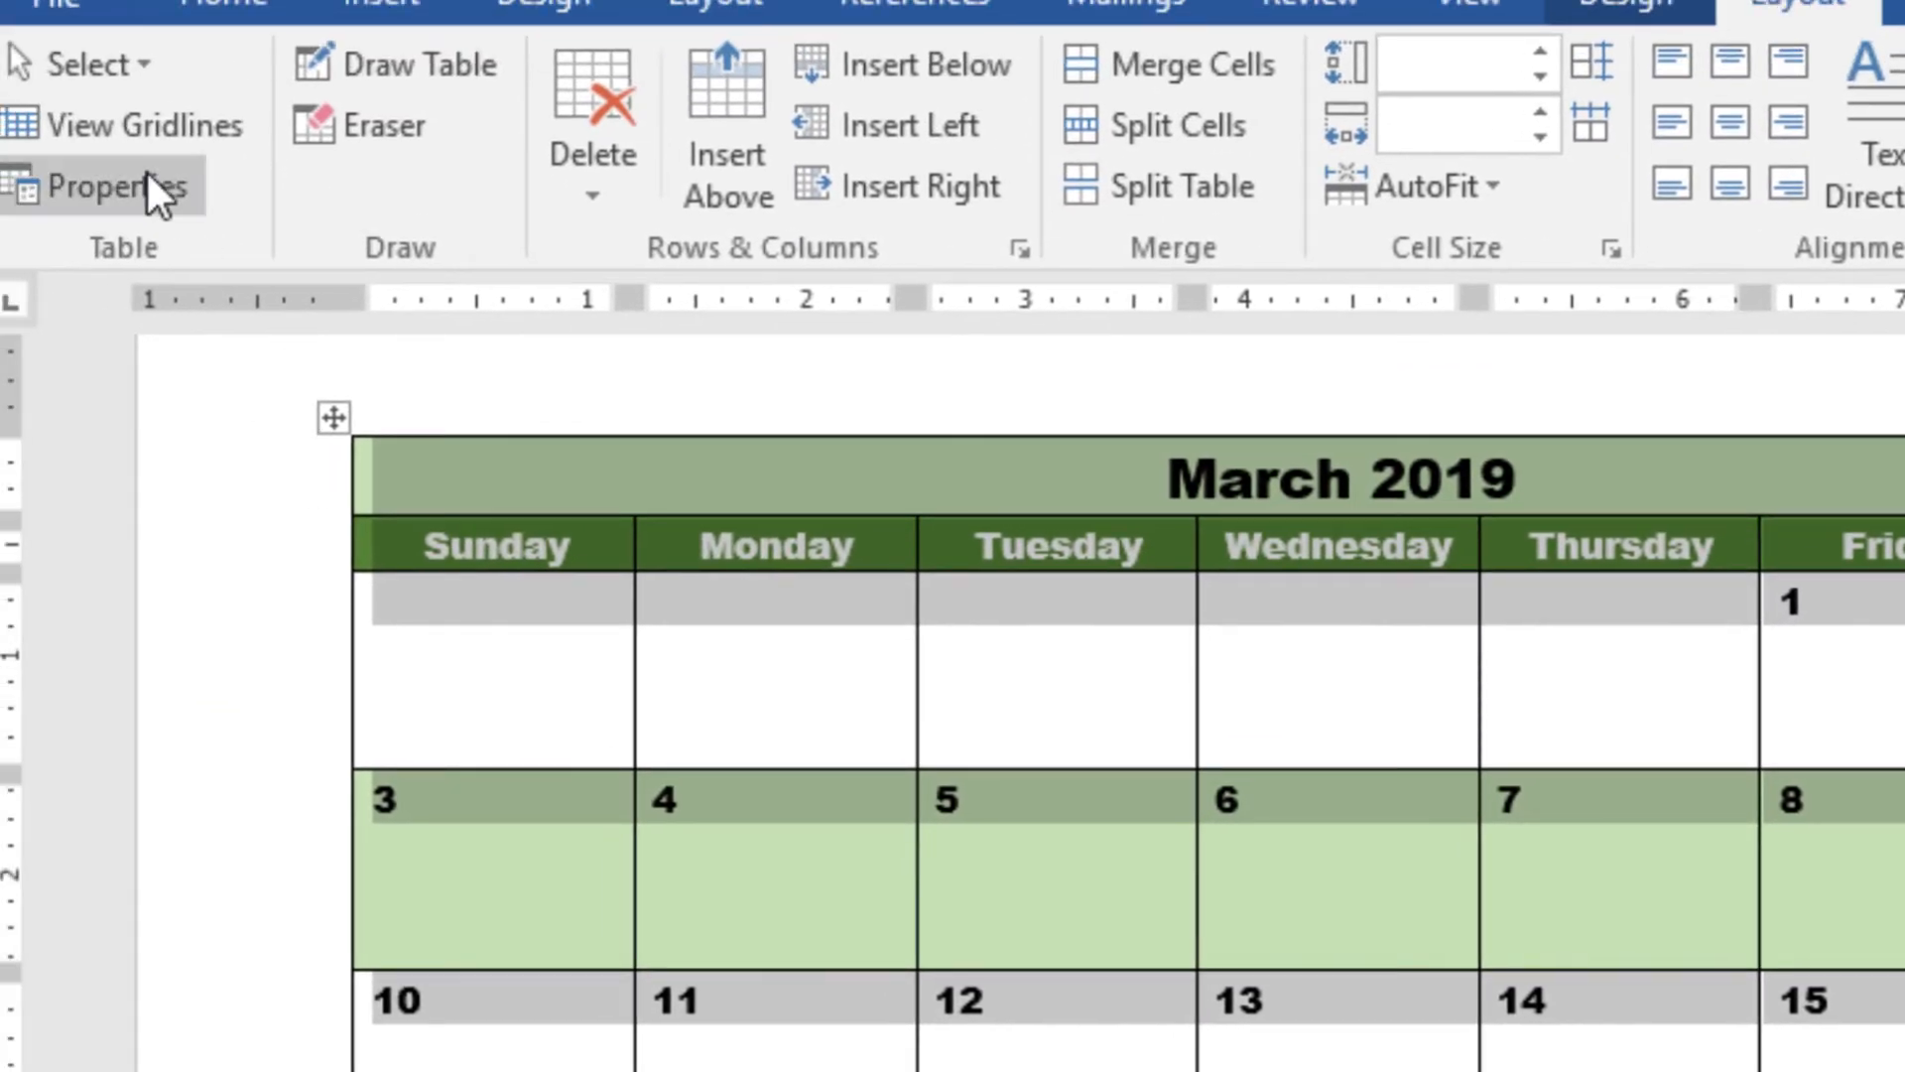
Step: Apply 2 ¼ pt borders in a dark green theme color to all borders of the calendar table
{"action": "left_click", "coordinate": [147, 171]}
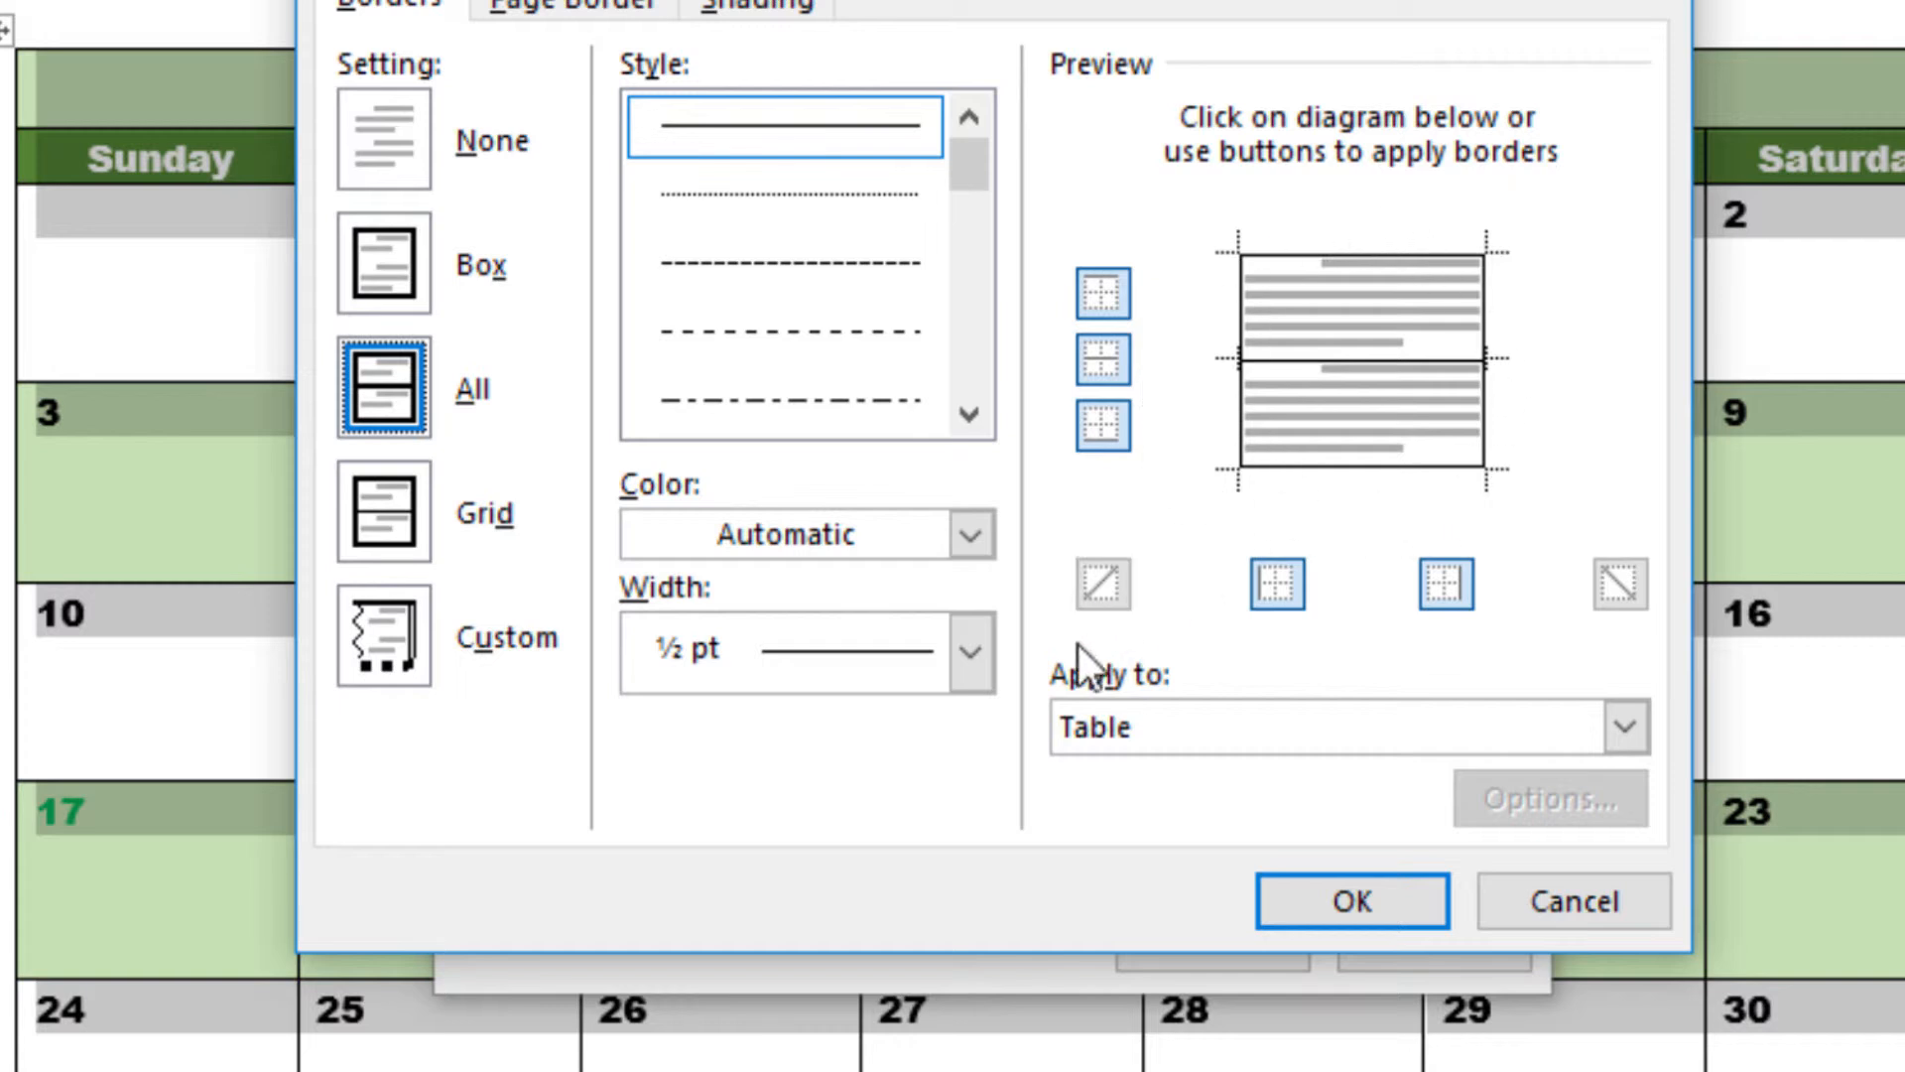
{"action": "left_click", "coordinate": [970, 652]}
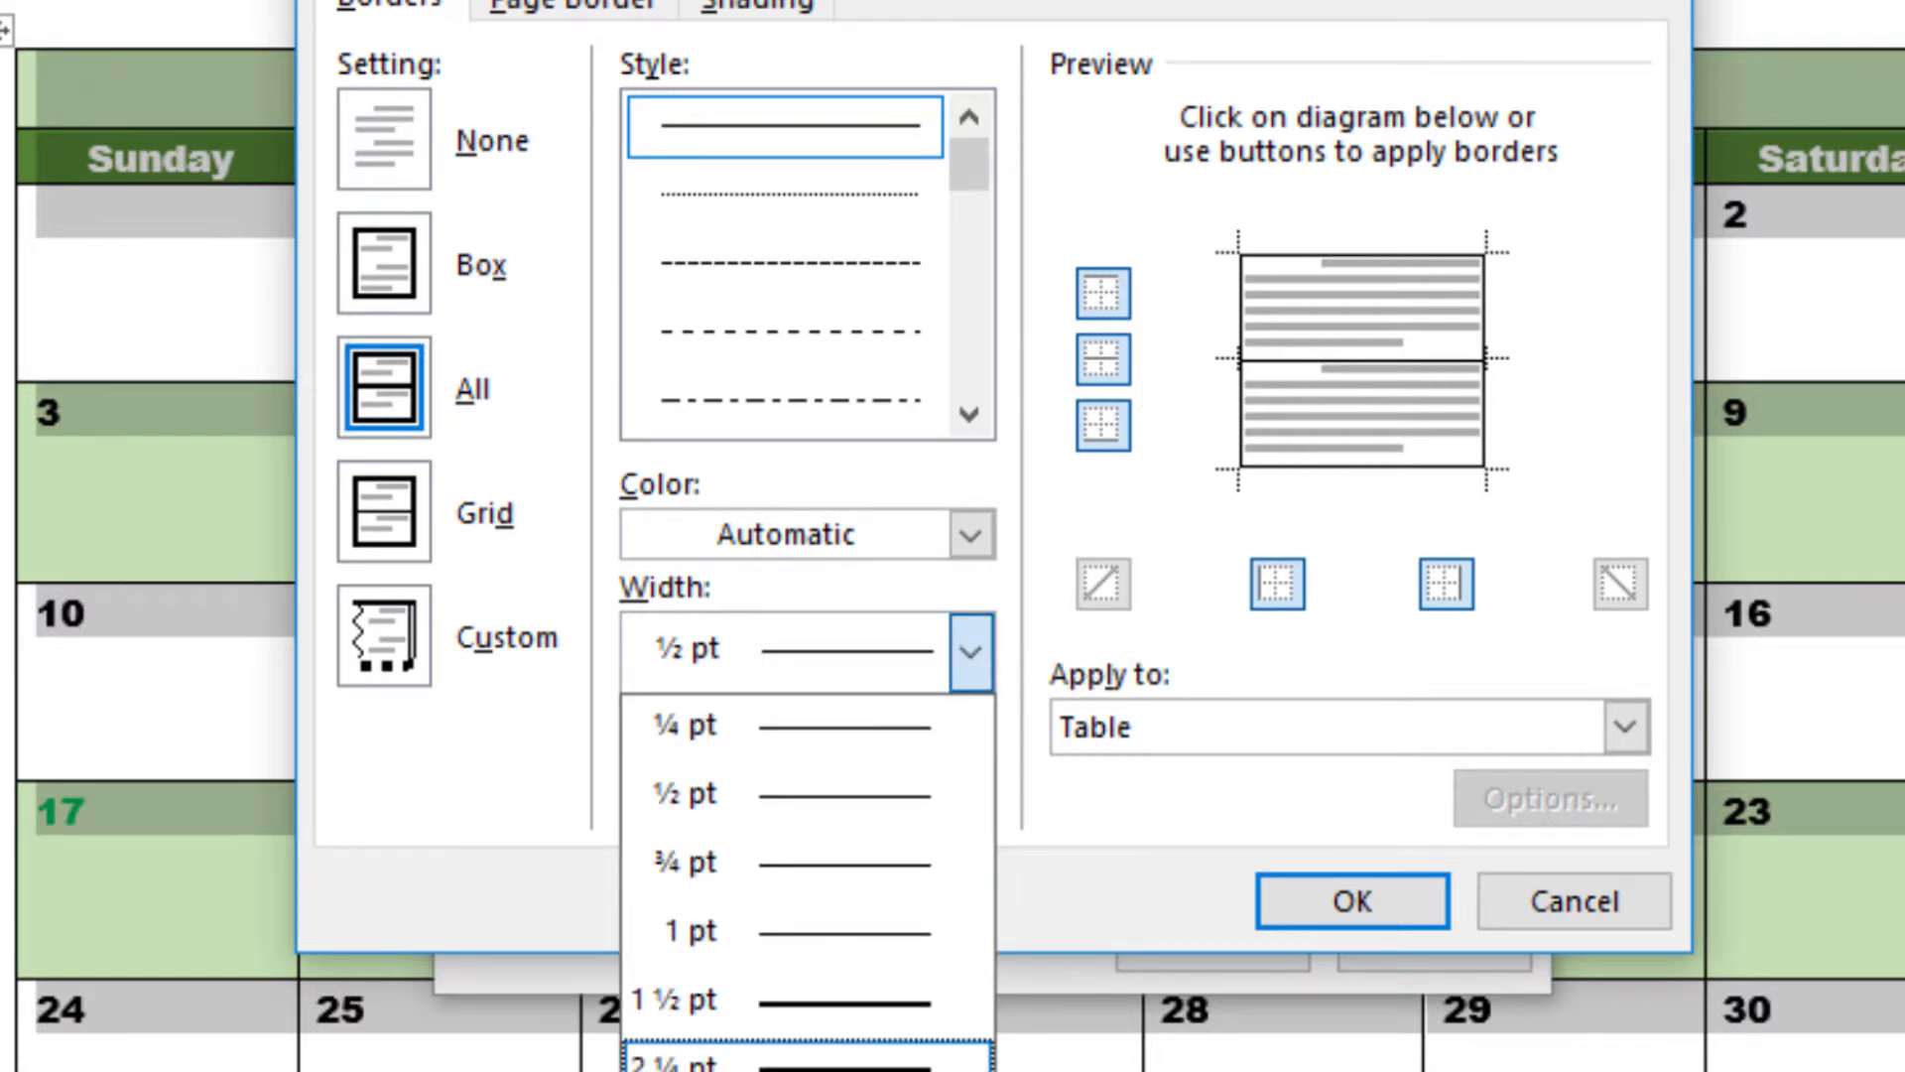
{"action": "left_click", "coordinate": [875, 1052]}
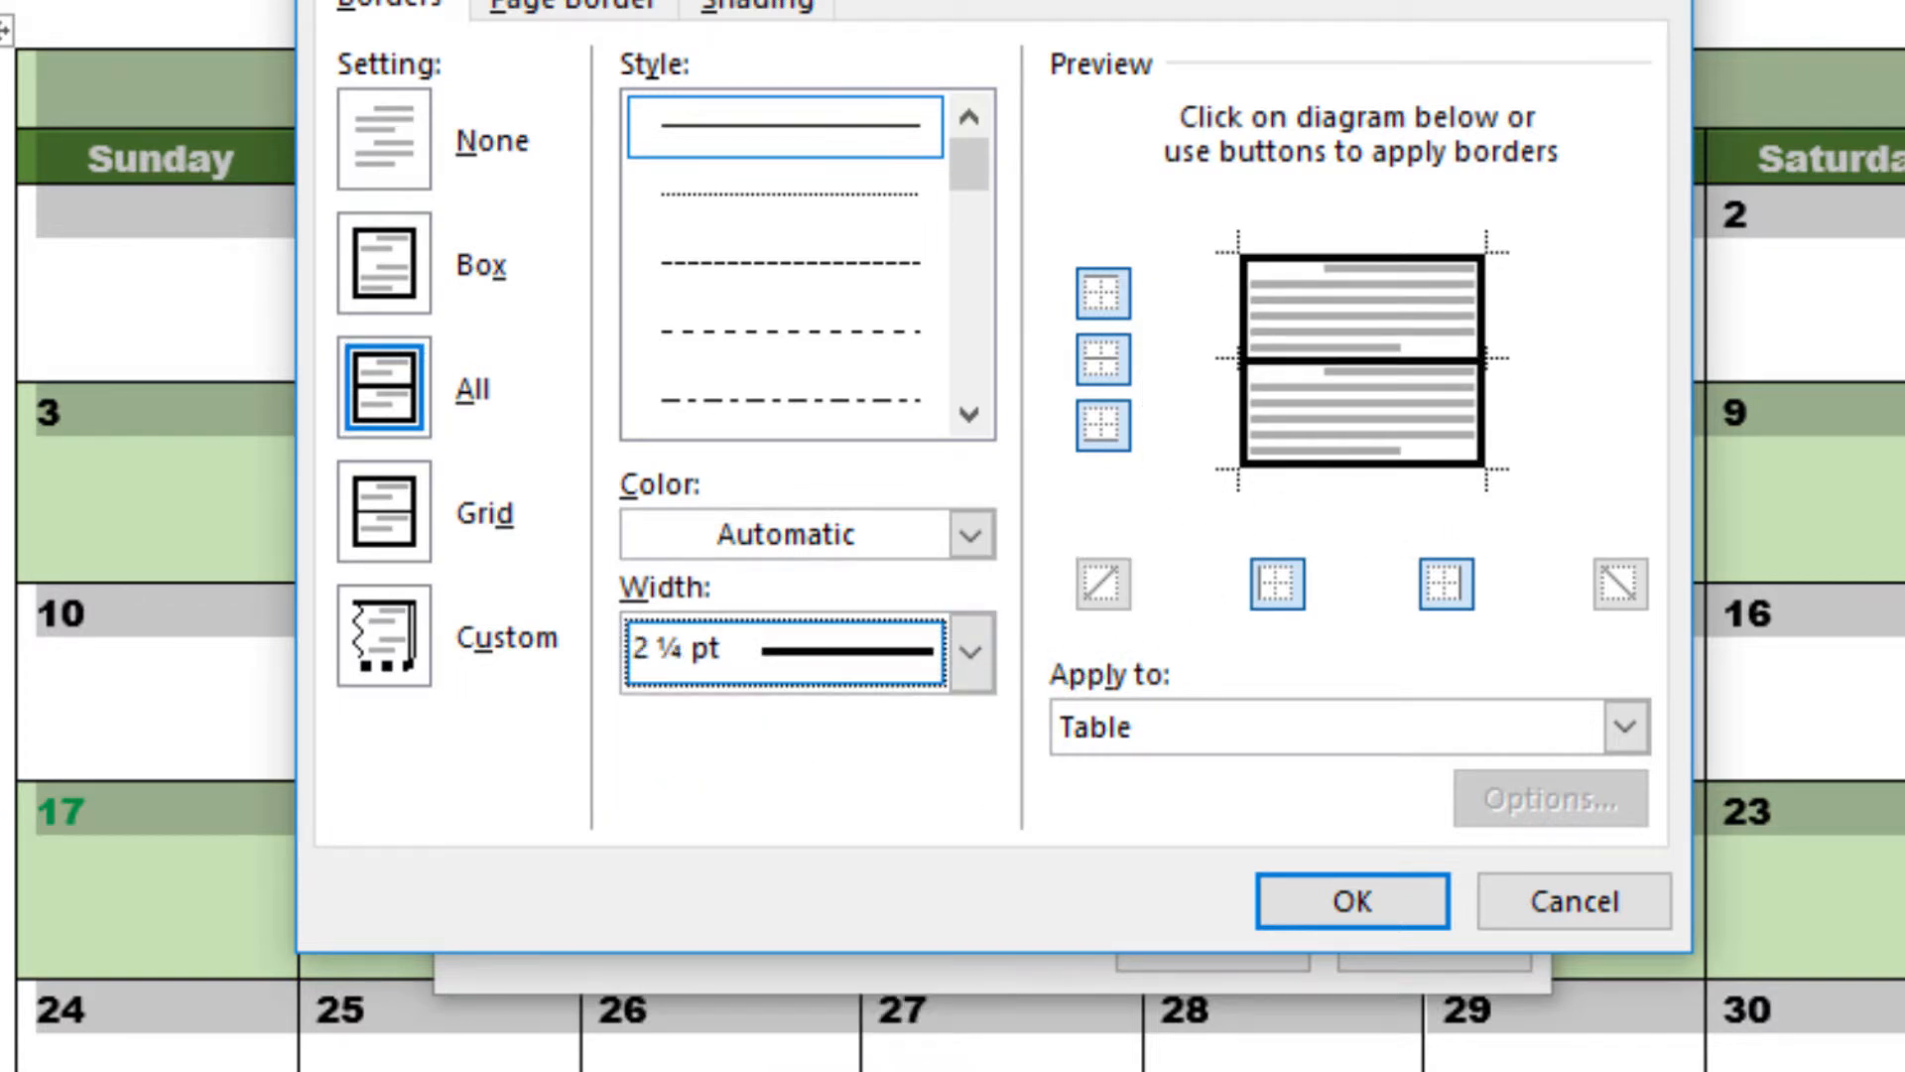
{"action": "left_click", "coordinate": [972, 536]}
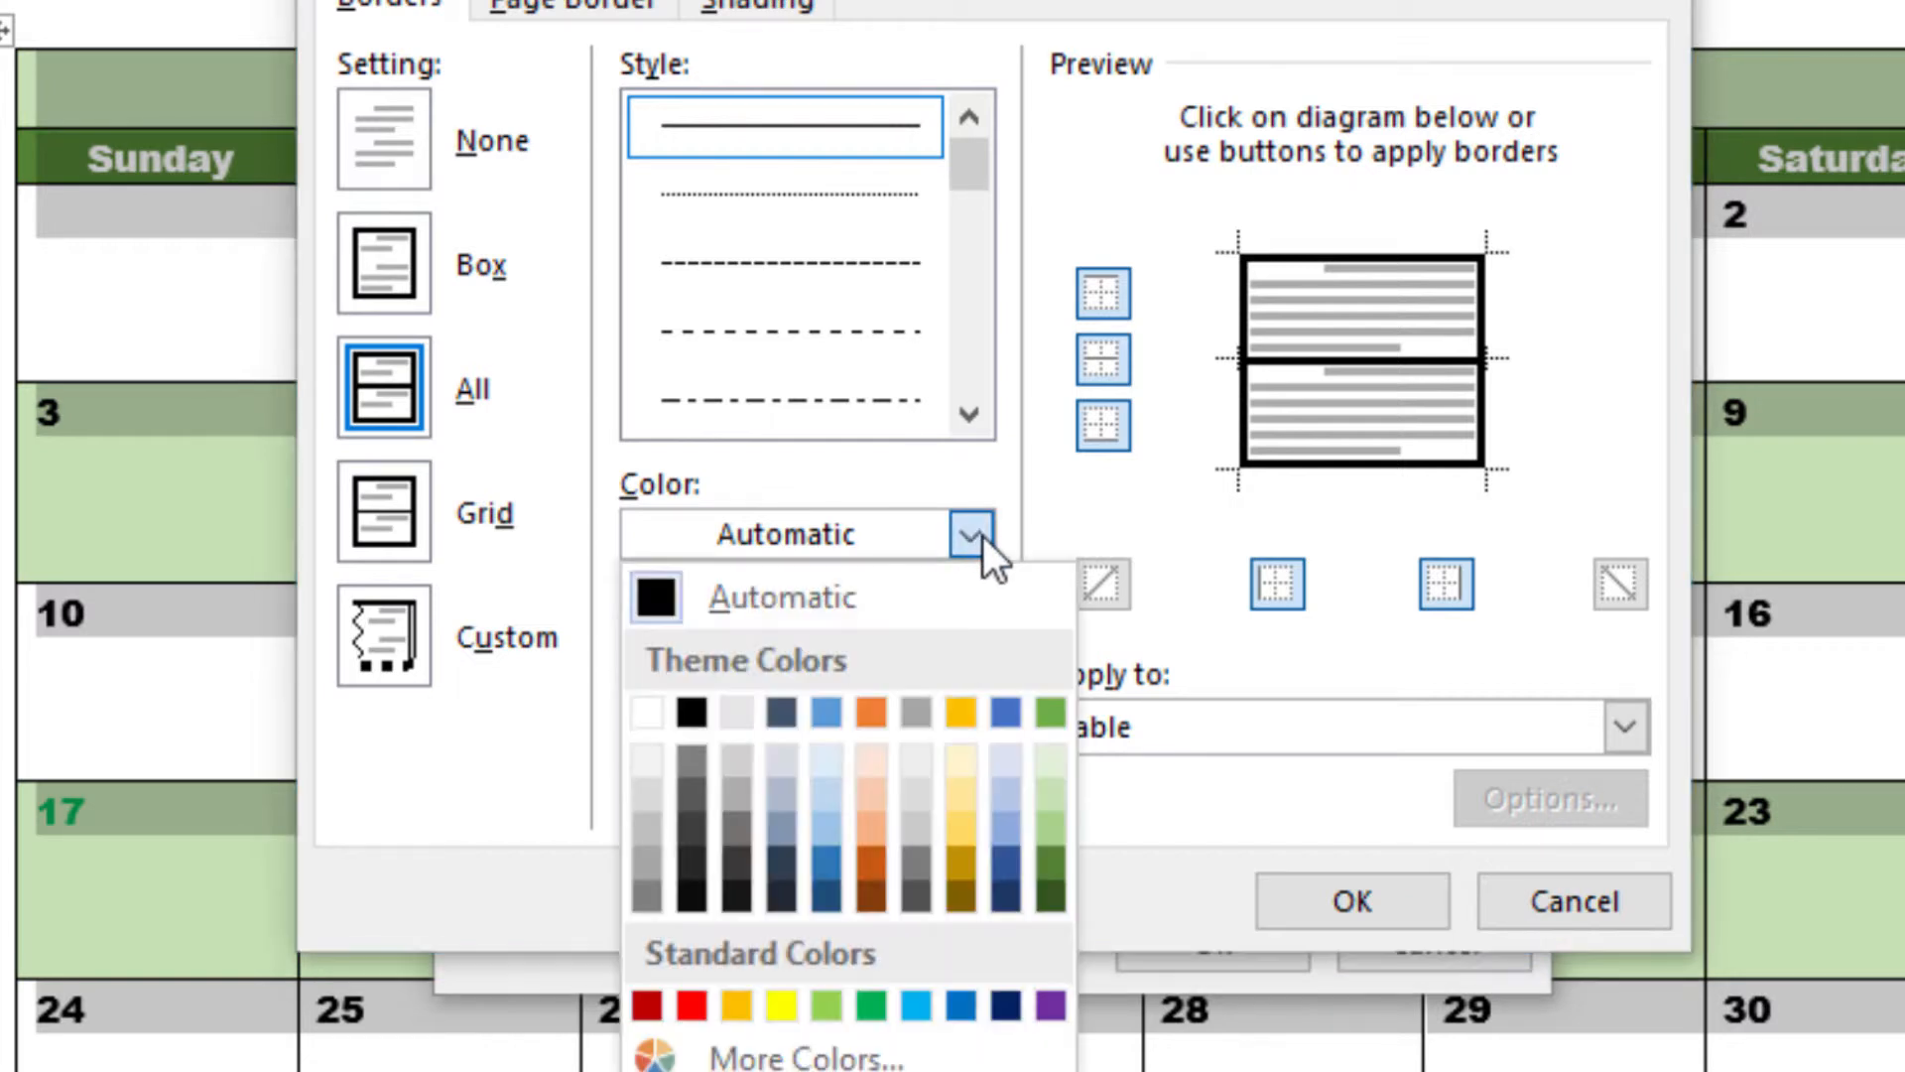
{"action": "left_click", "coordinate": [1051, 861]}
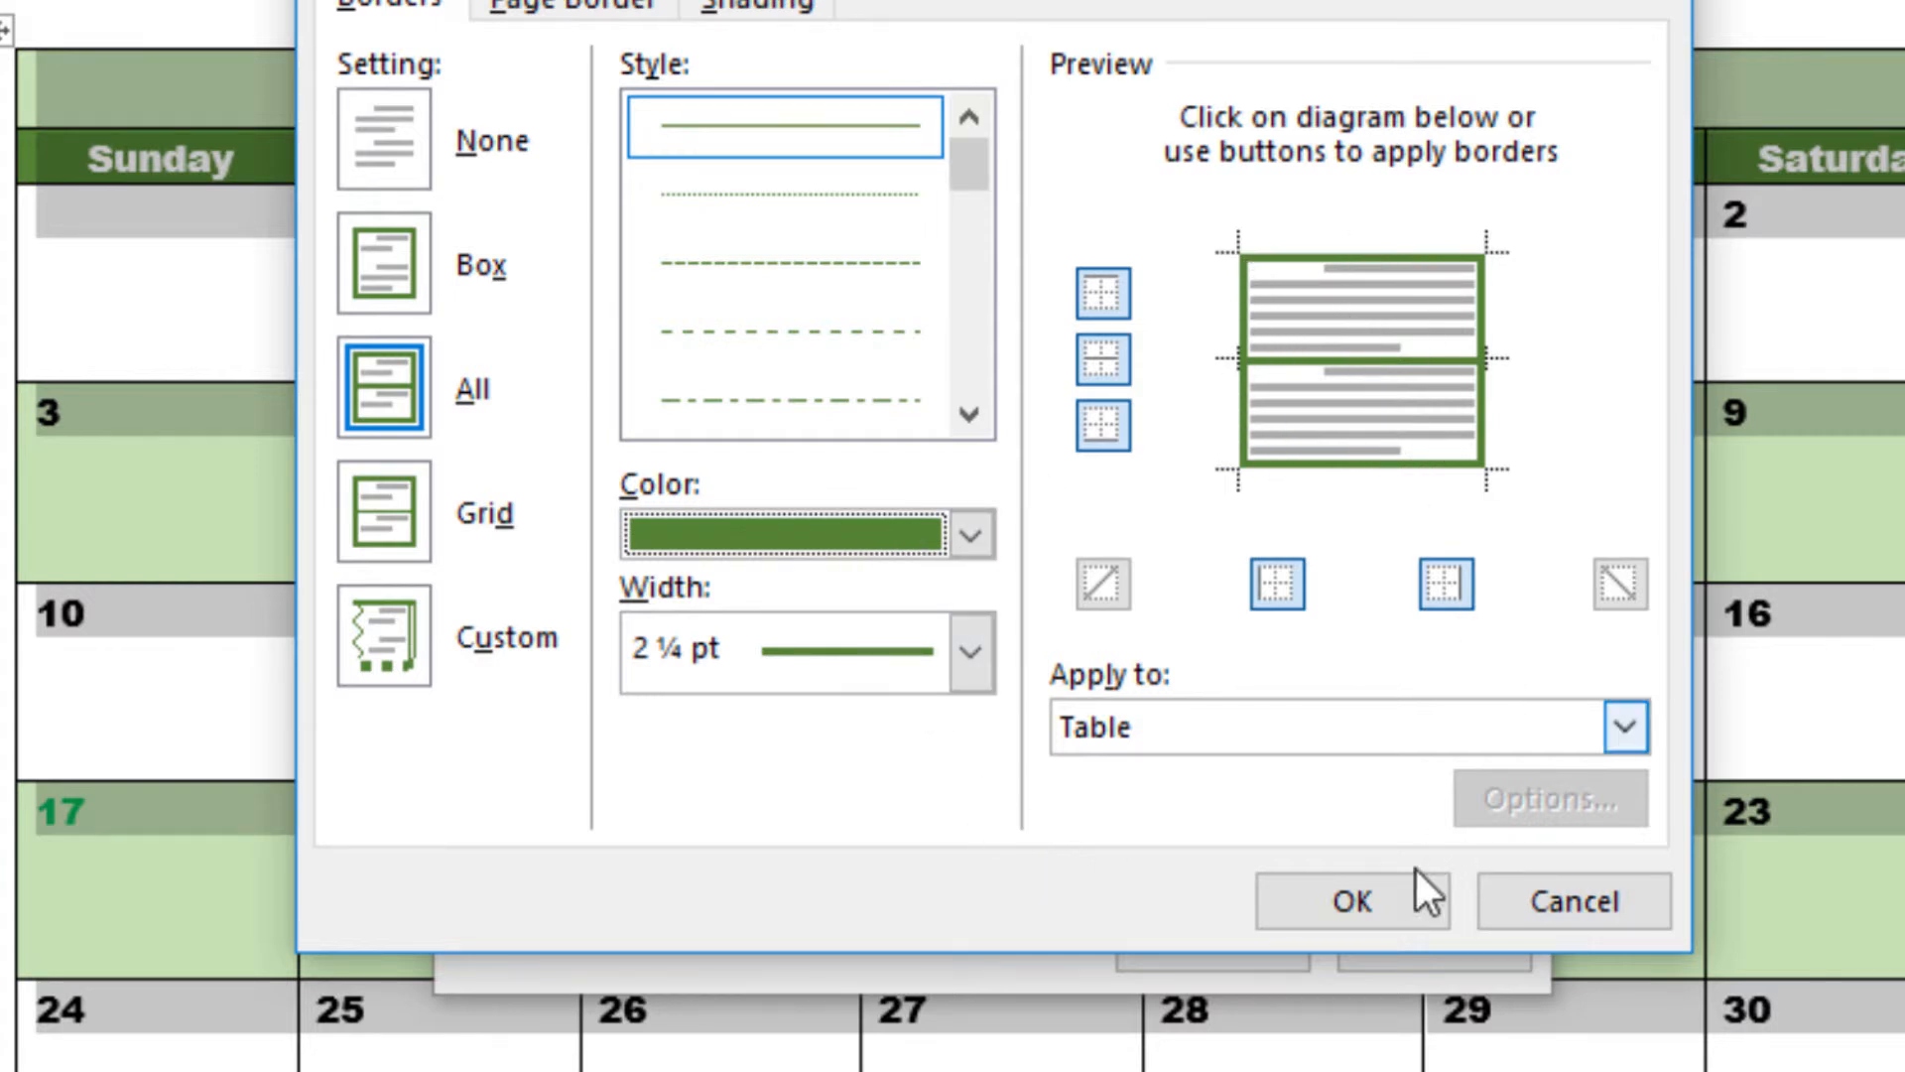
{"action": "left_click", "coordinate": [1352, 905]}
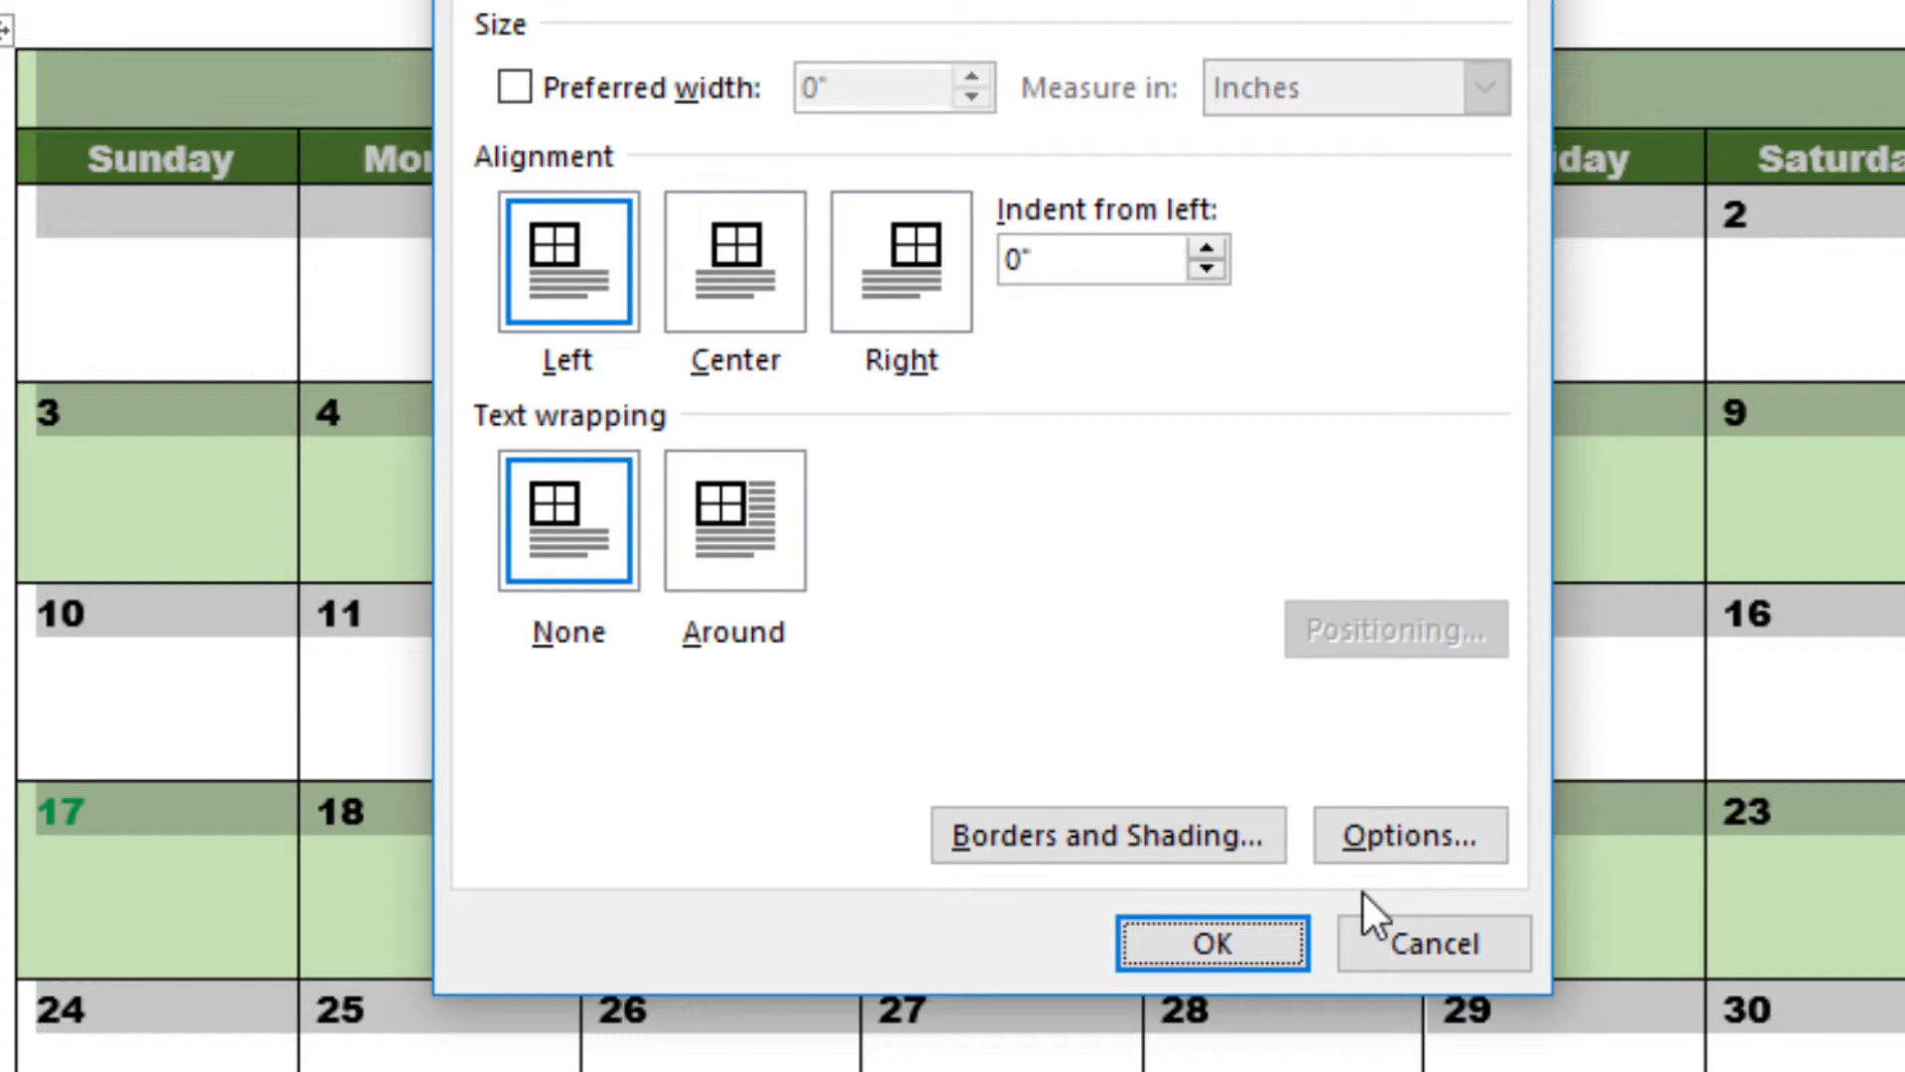
{"action": "left_click", "coordinate": [1231, 945]}
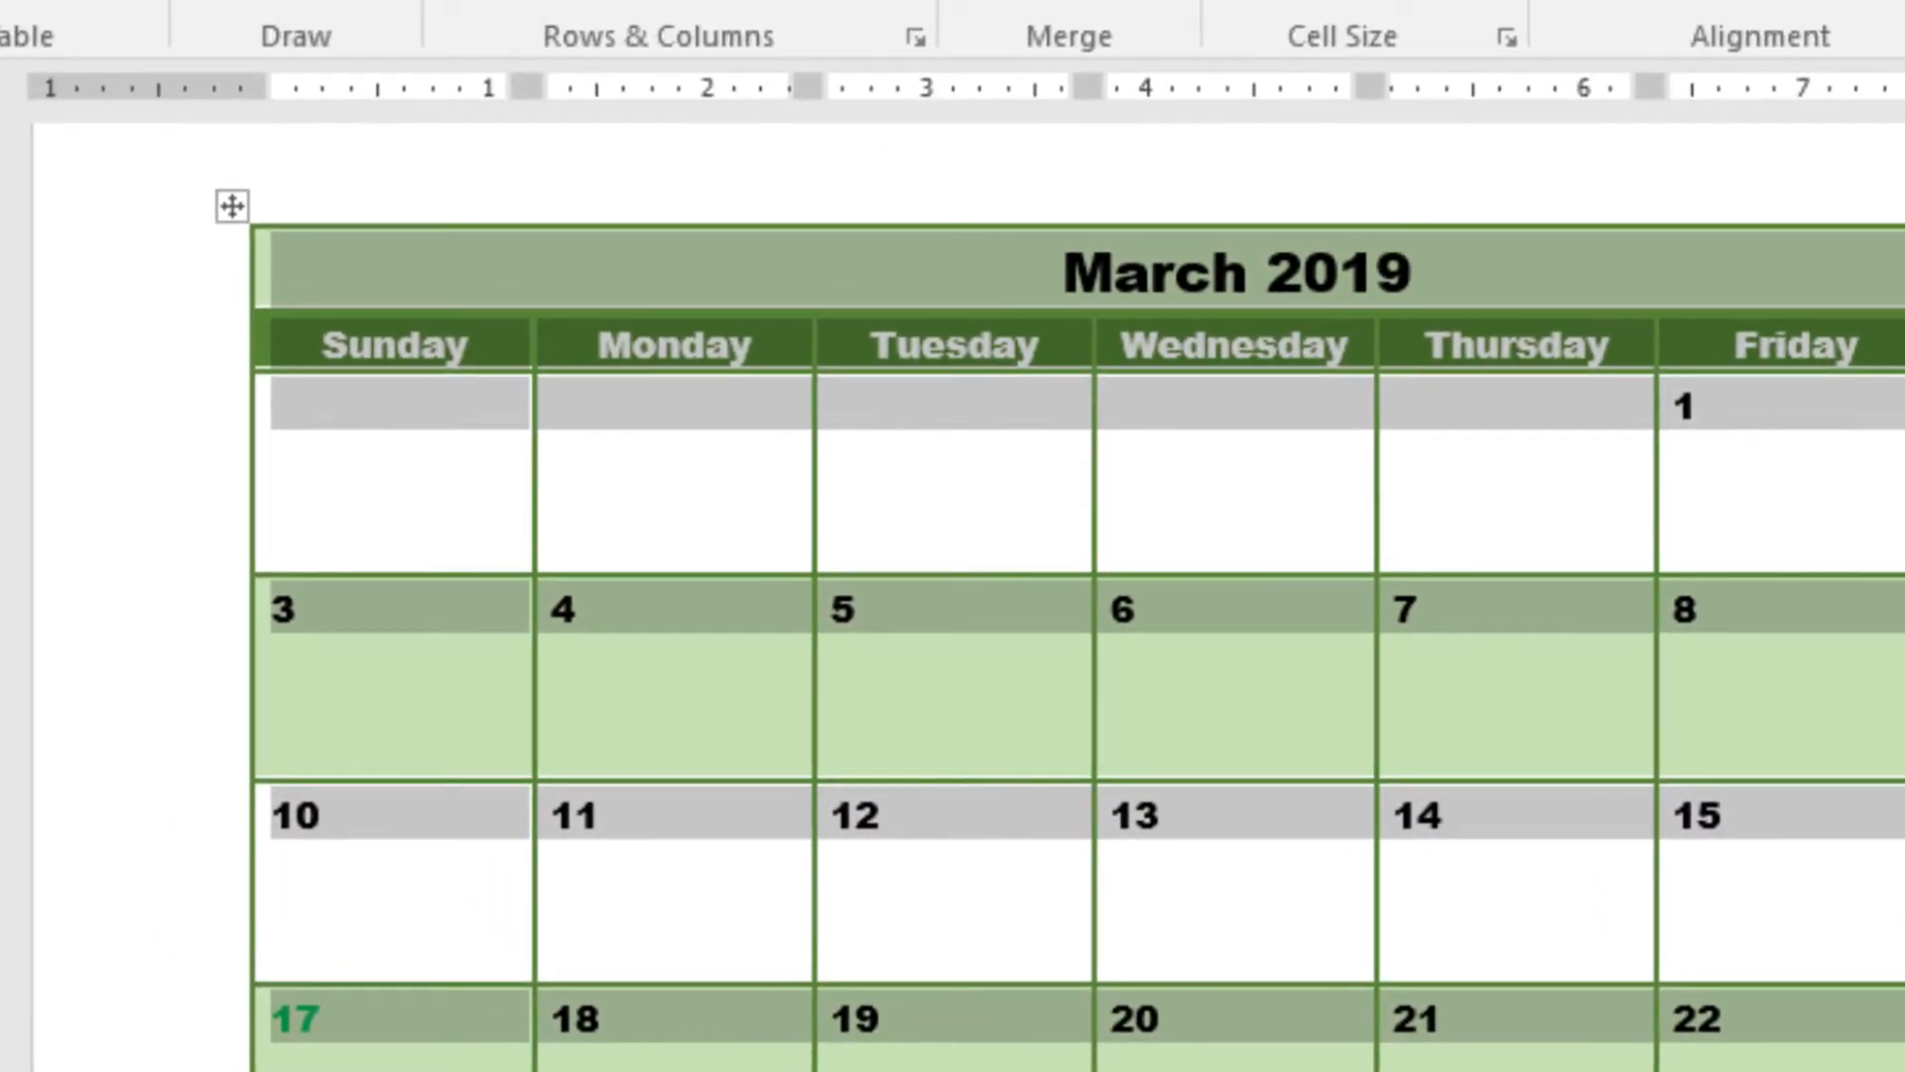
Step: Keep the border line weight at 2 ¼ pt, try an orange pen color, and set it back to dark green
{"action": "left_click", "coordinate": [1240, 2]}
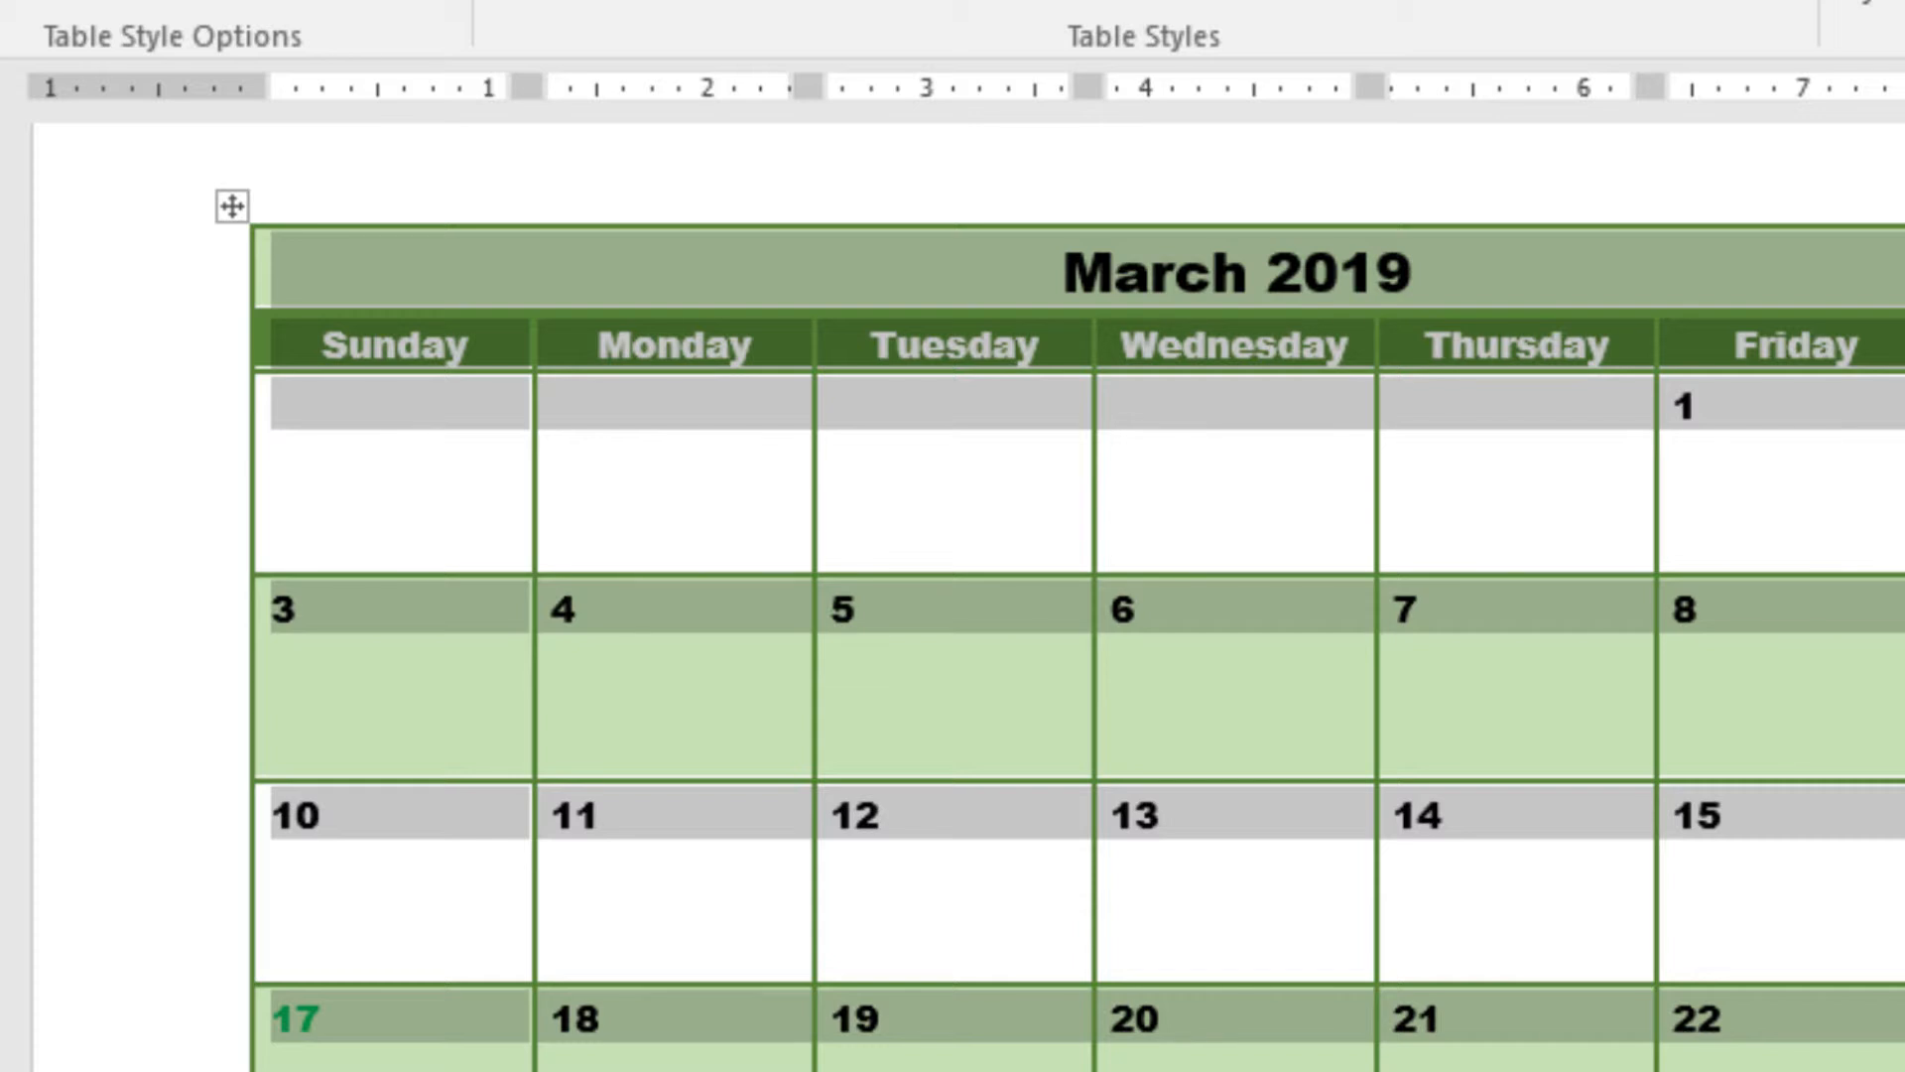
{"action": "left_click", "coordinate": [1792, 106]}
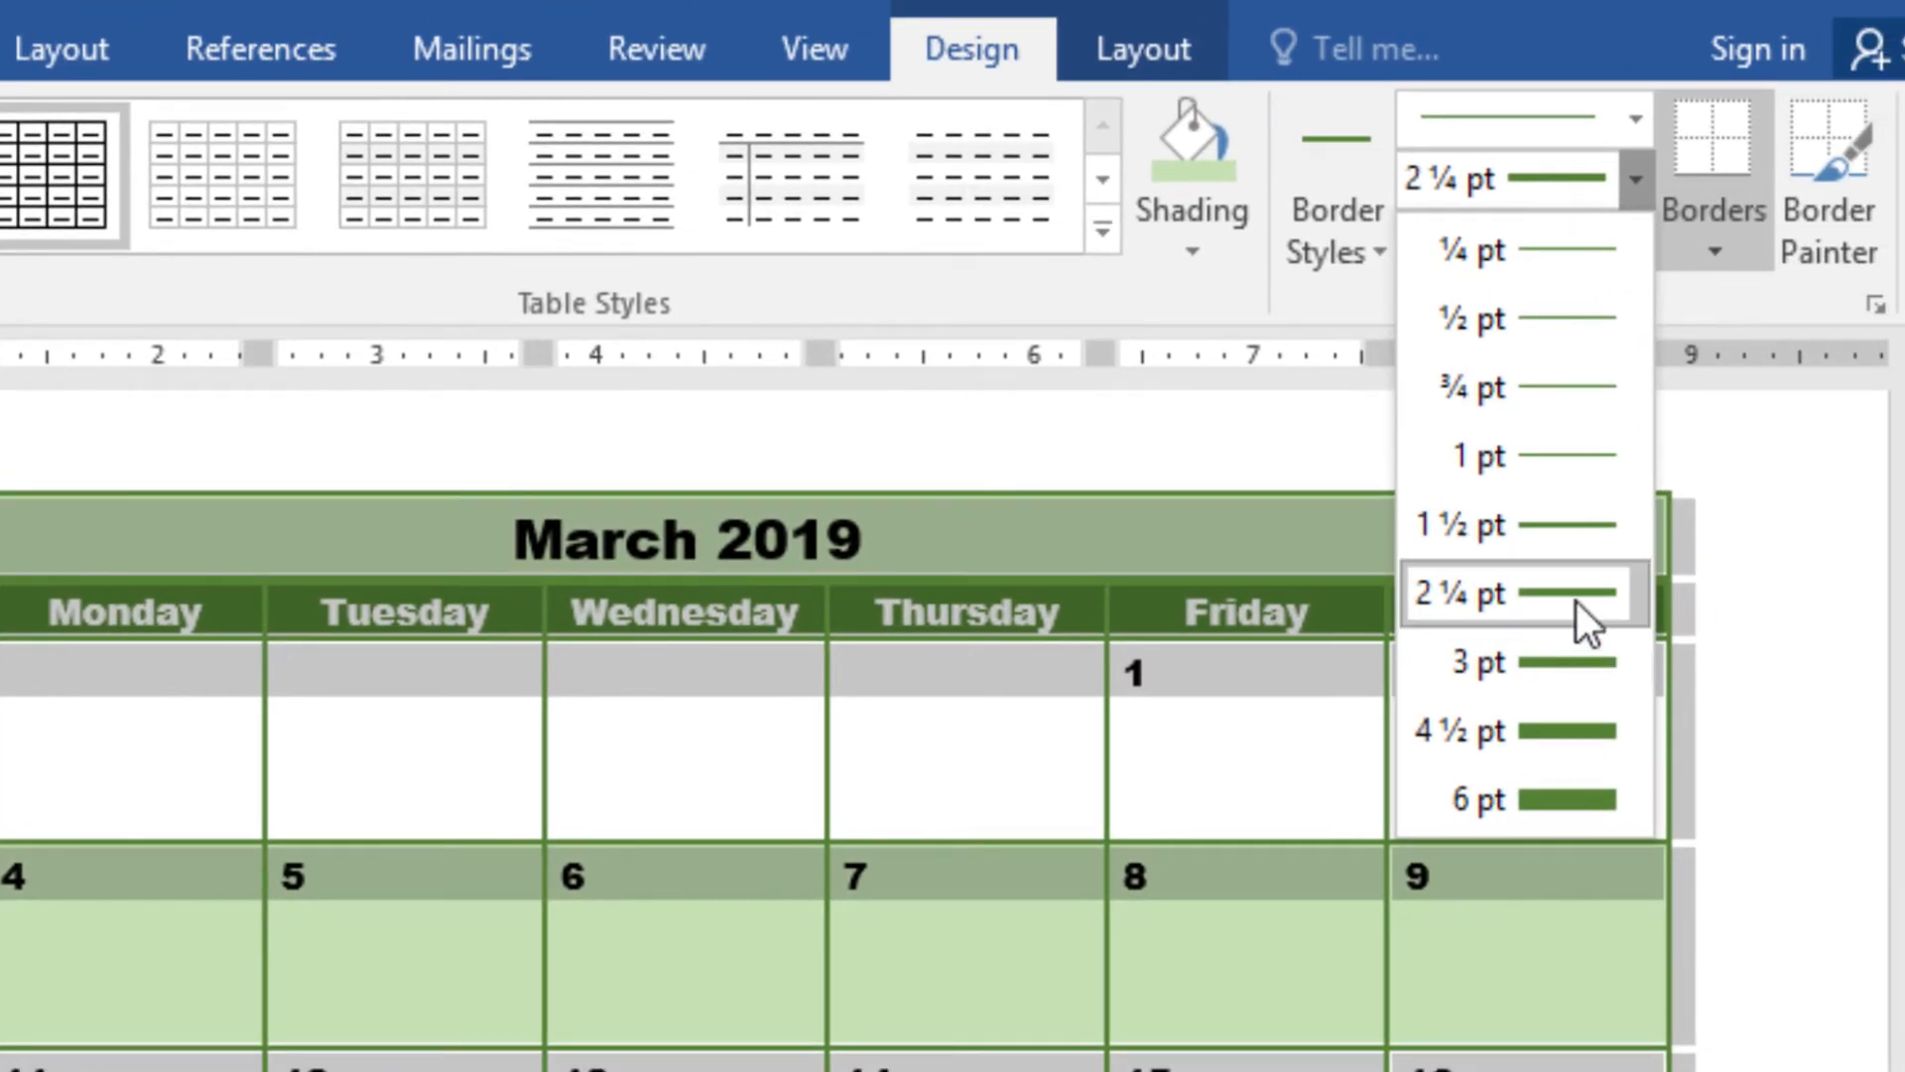
{"action": "left_click", "coordinate": [1578, 593]}
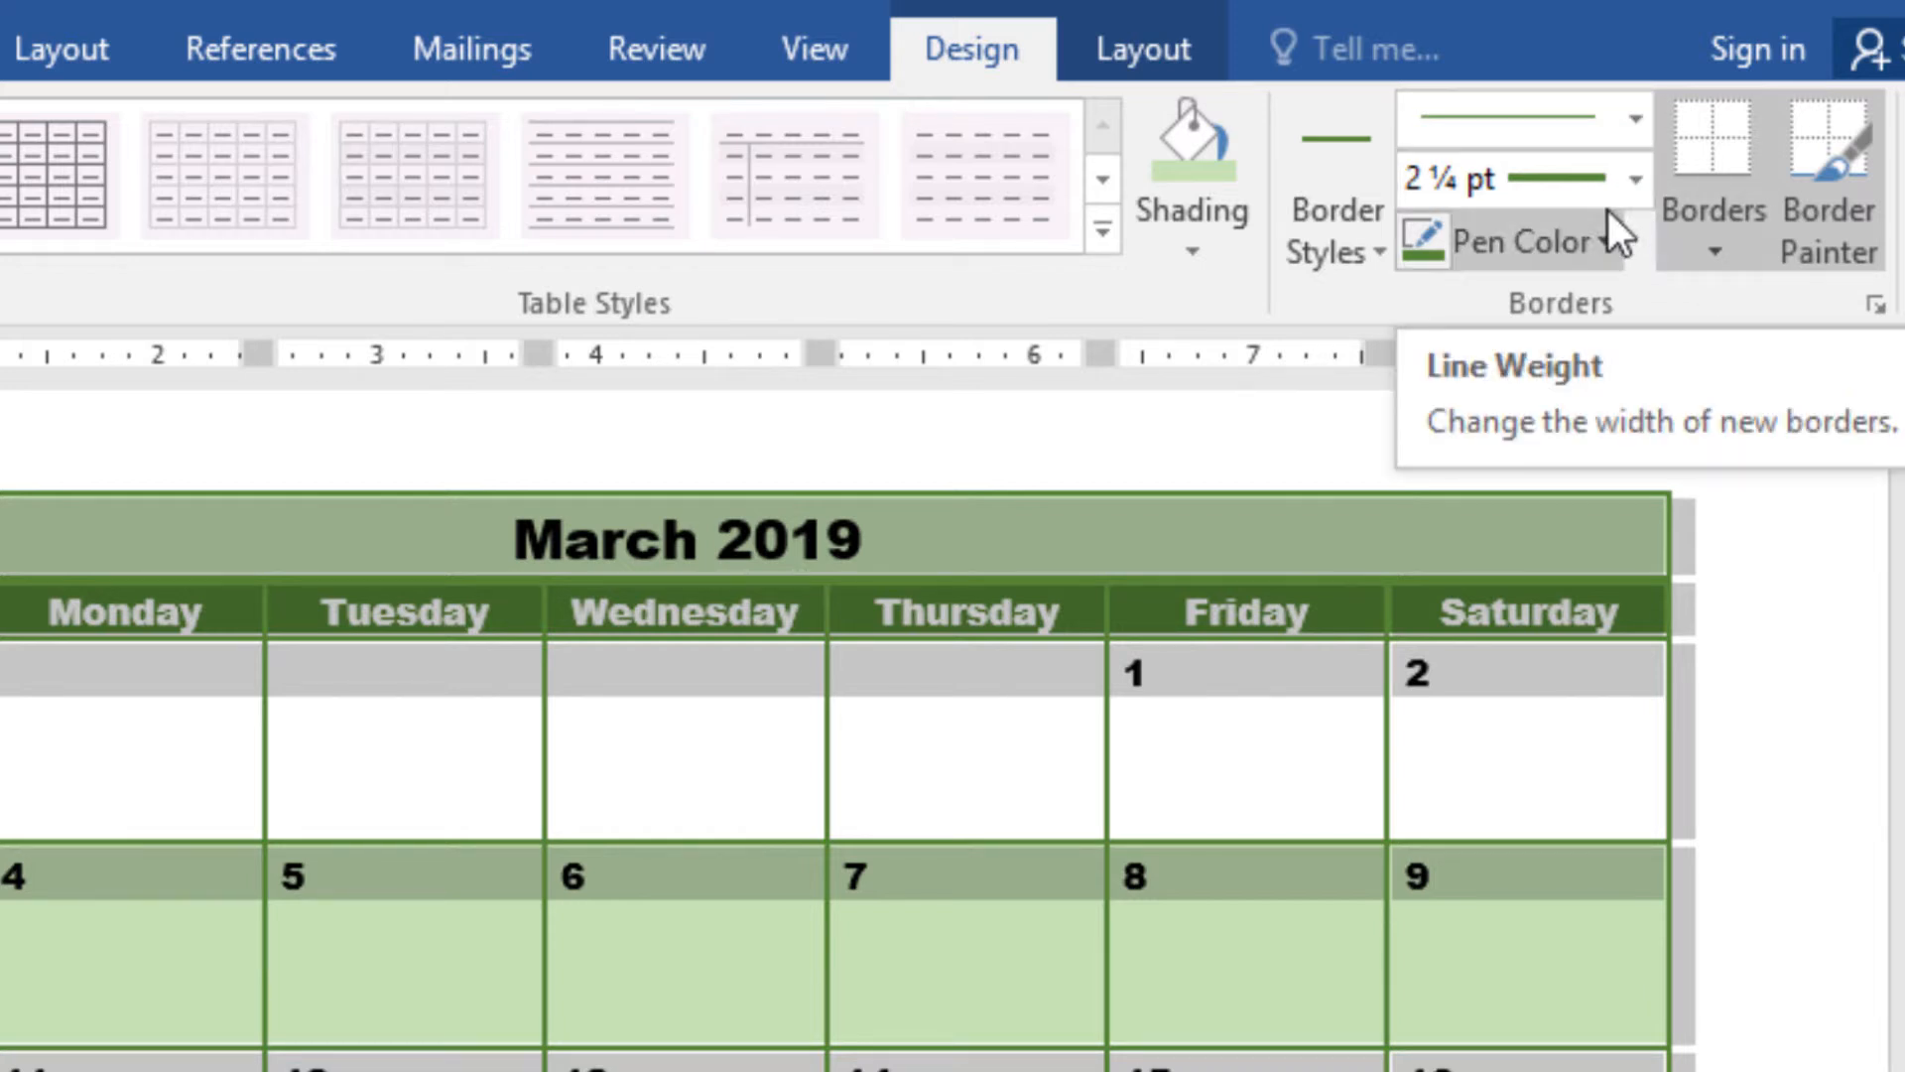
{"action": "left_click", "coordinate": [1602, 242]}
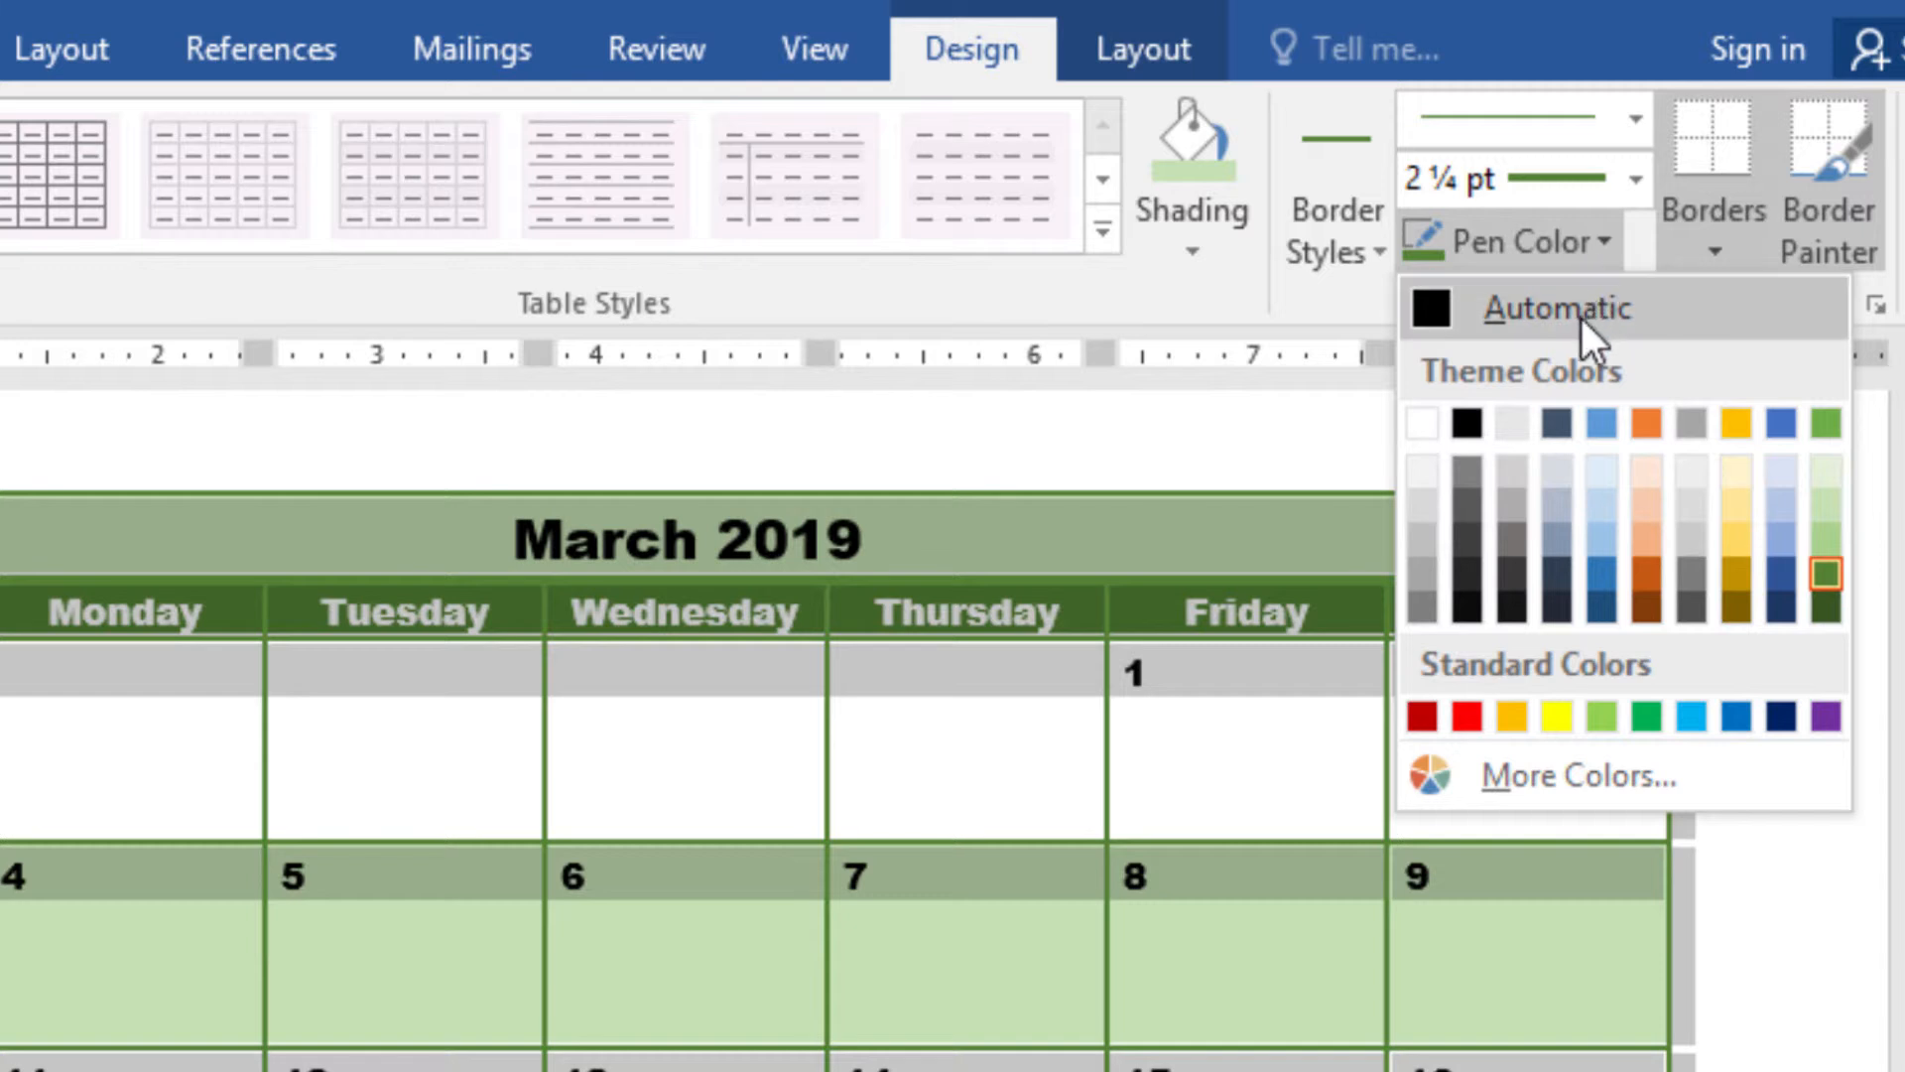
{"action": "left_click", "coordinate": [1647, 421]}
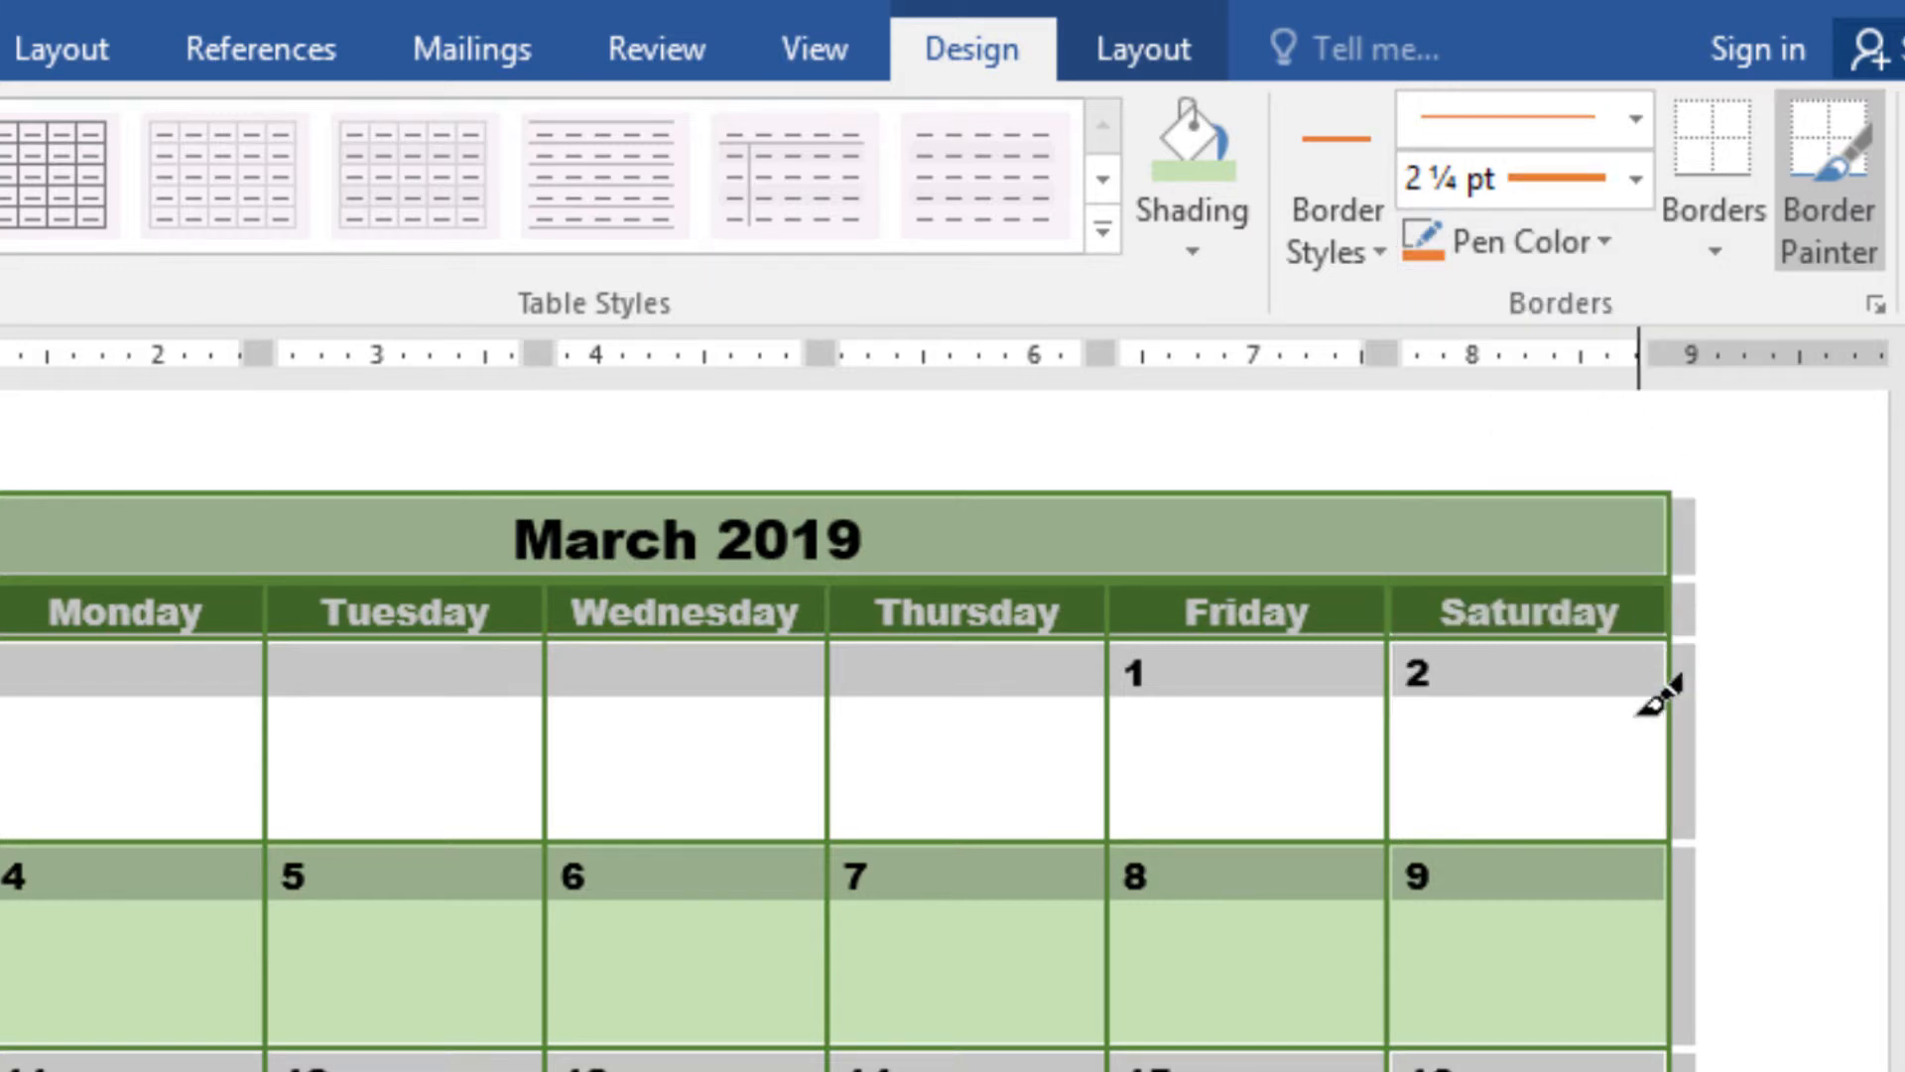
{"action": "left_click", "coordinate": [1615, 238]}
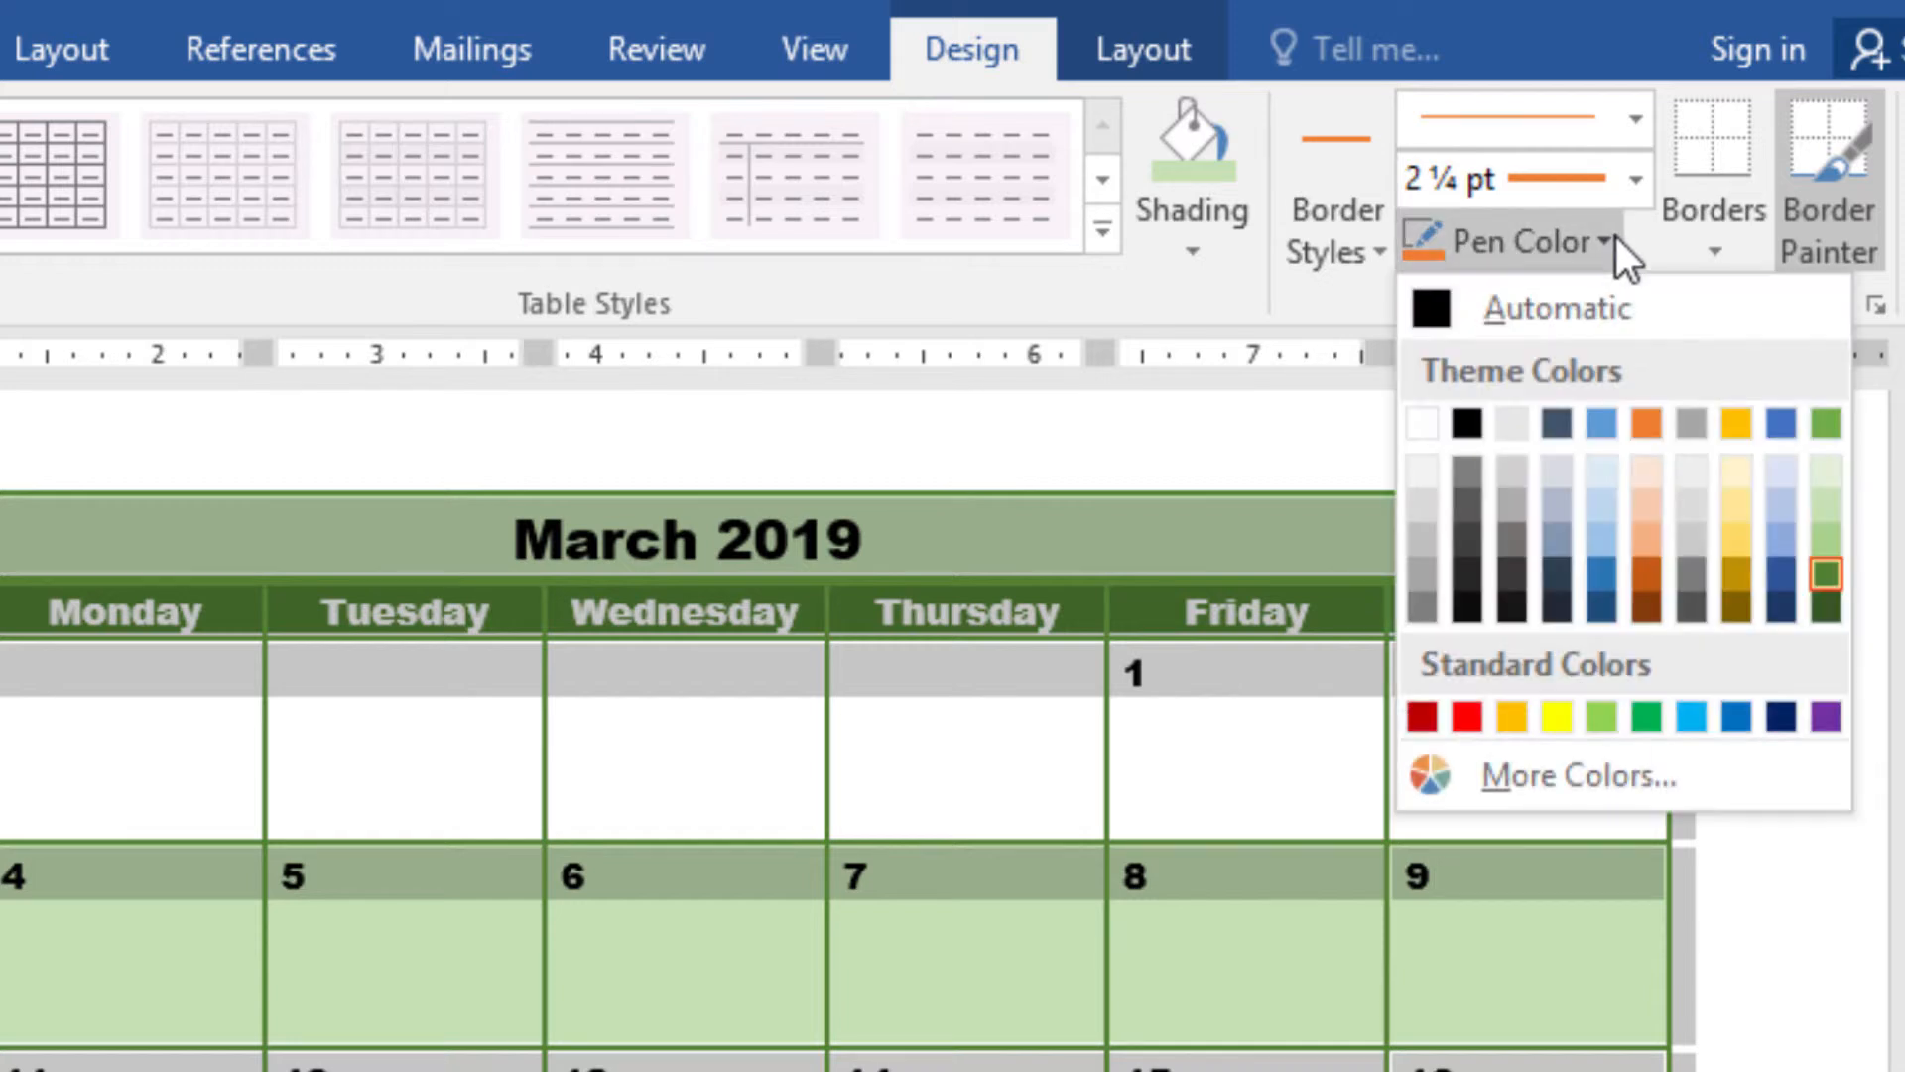
{"action": "left_click", "coordinate": [1831, 562]}
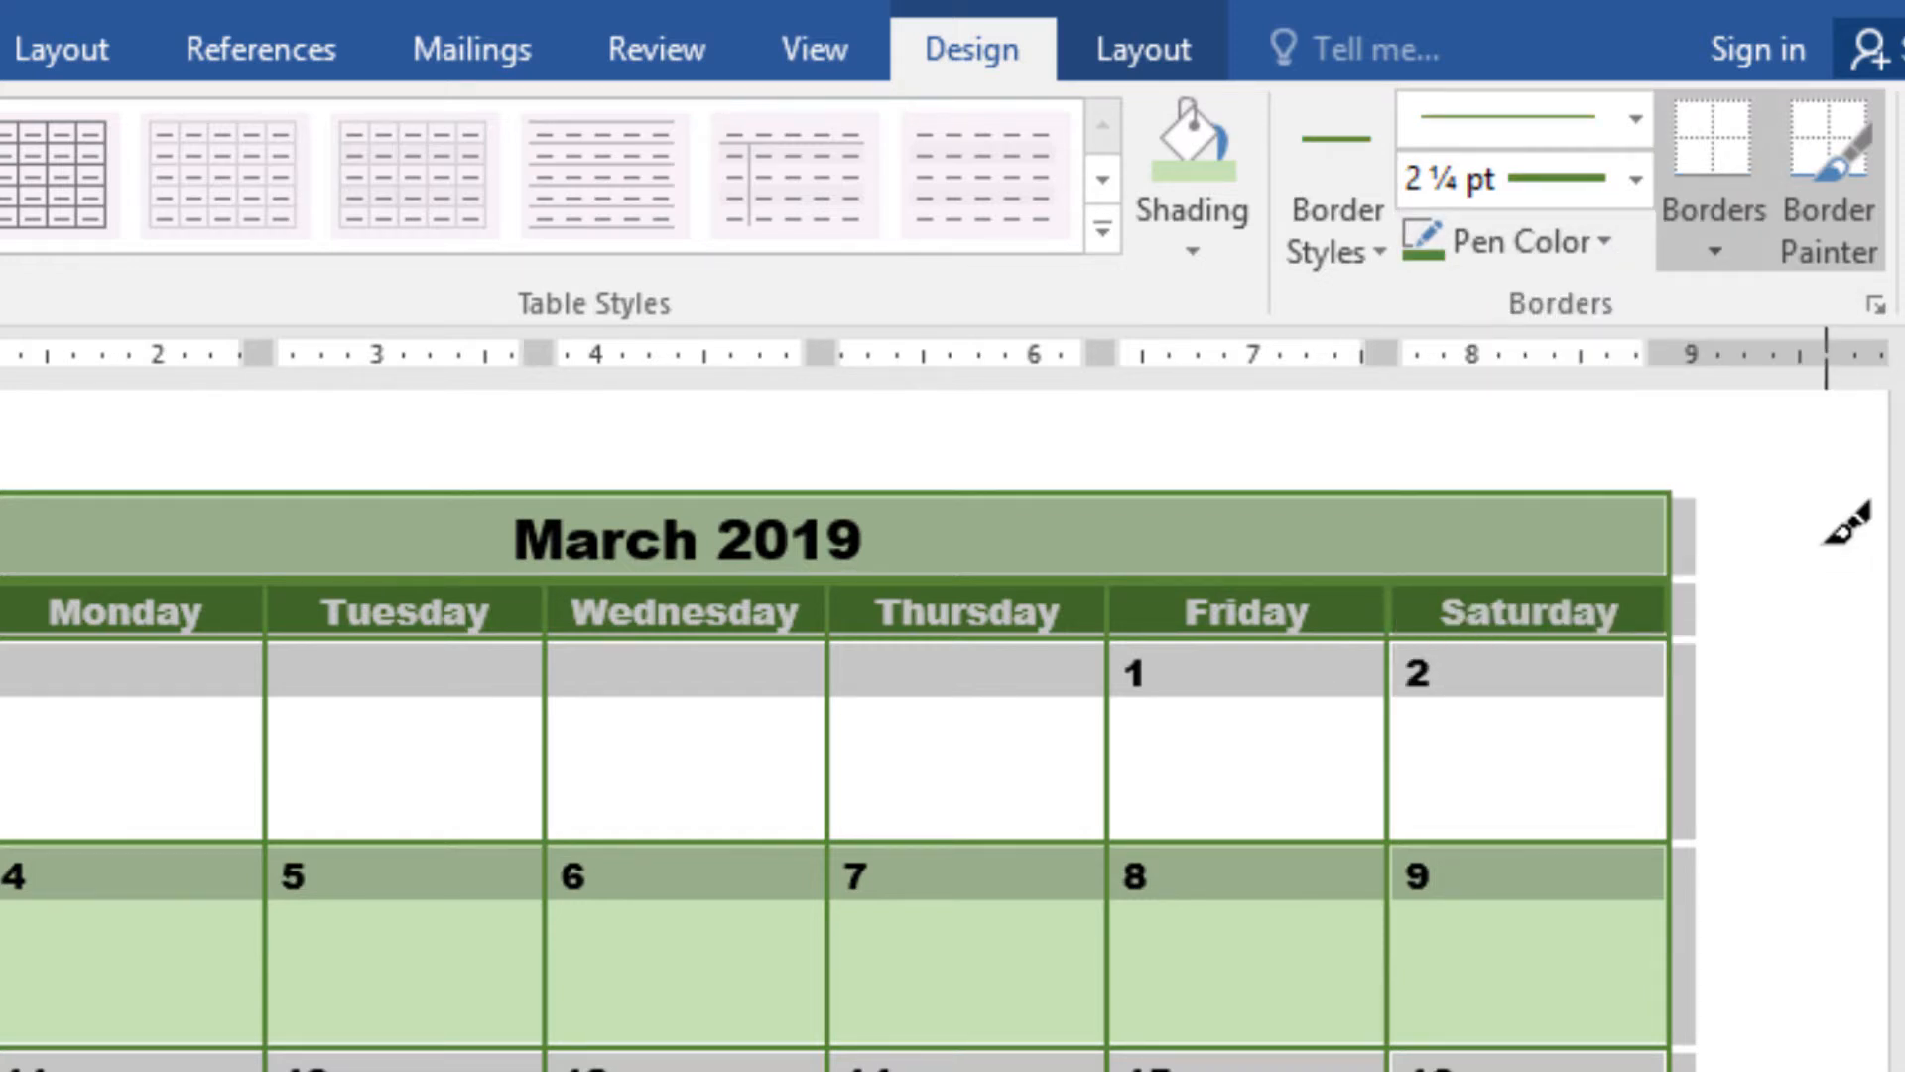
Step: Review the color, width and apply-to settings in the table's Borders and Shading dialog, and deselect the table
{"action": "left_click", "coordinate": [1712, 254]}
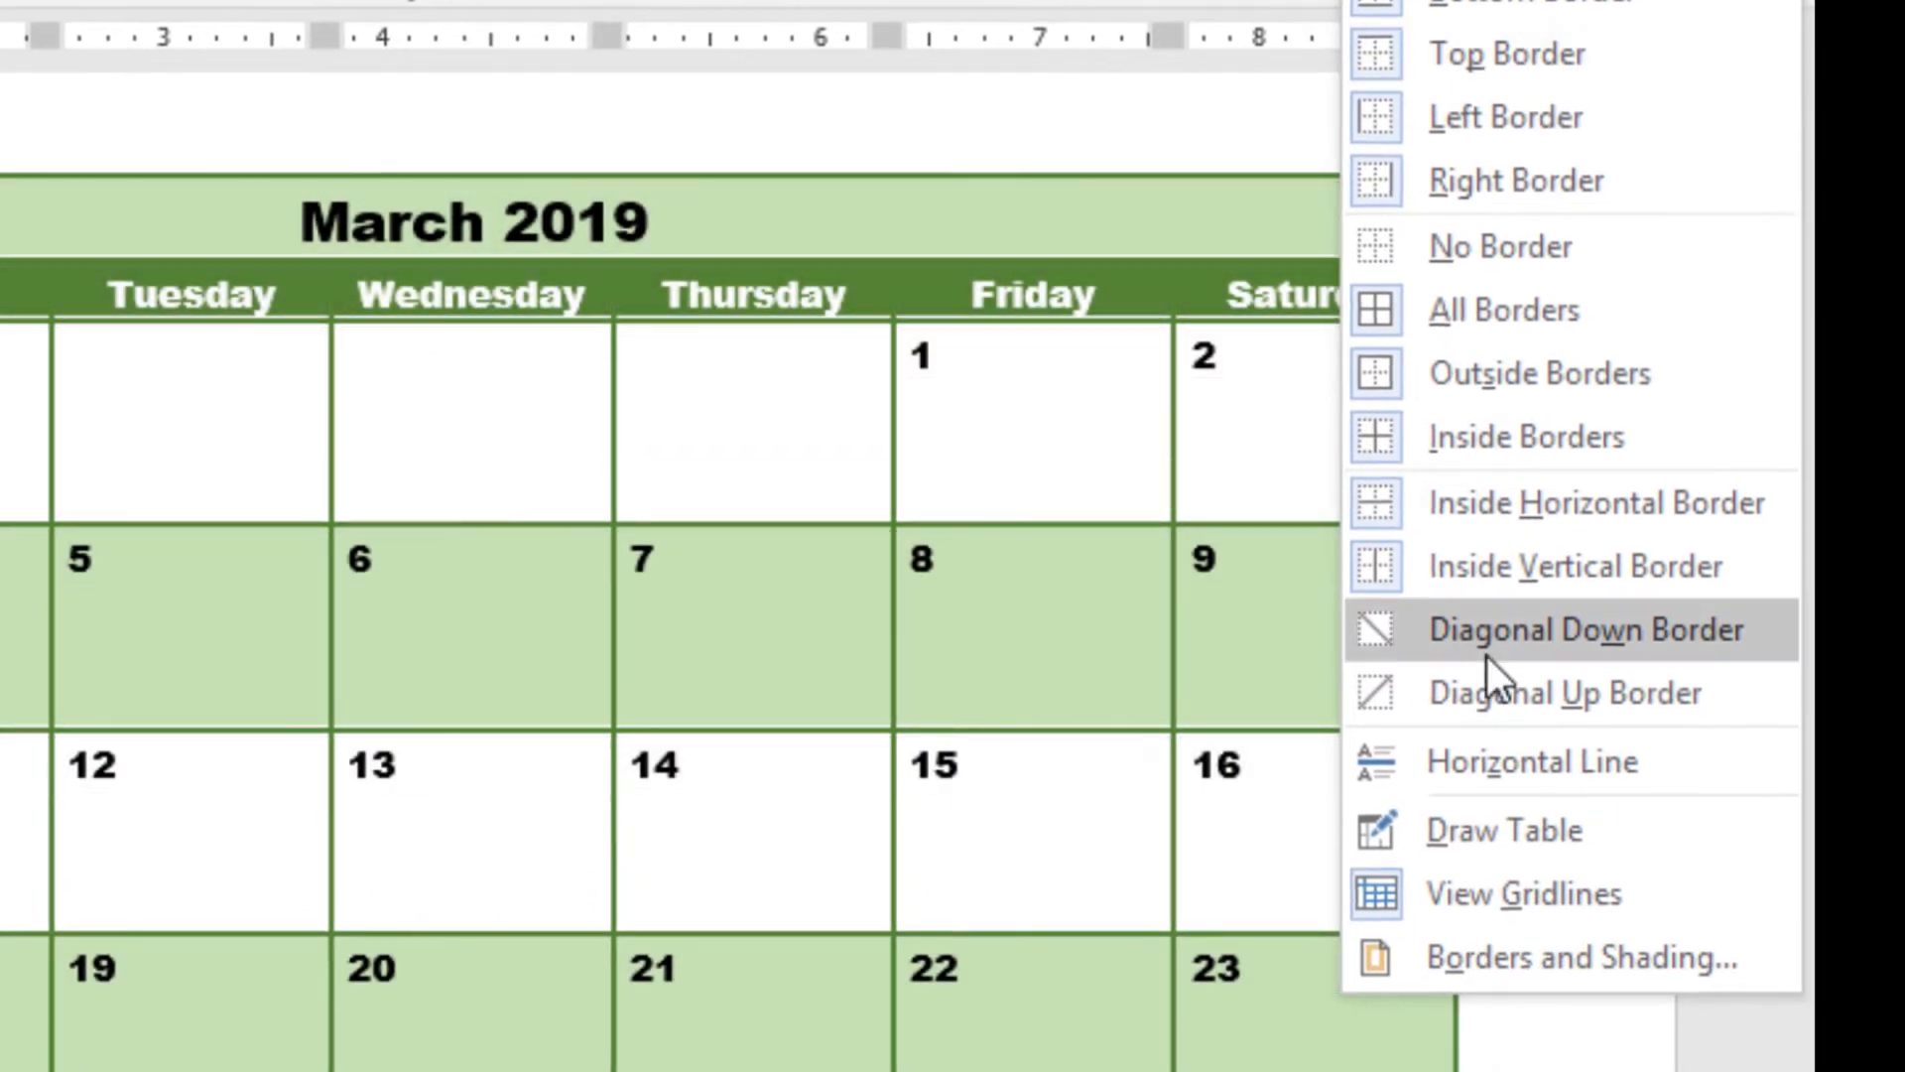
{"action": "left_click", "coordinate": [1528, 968]}
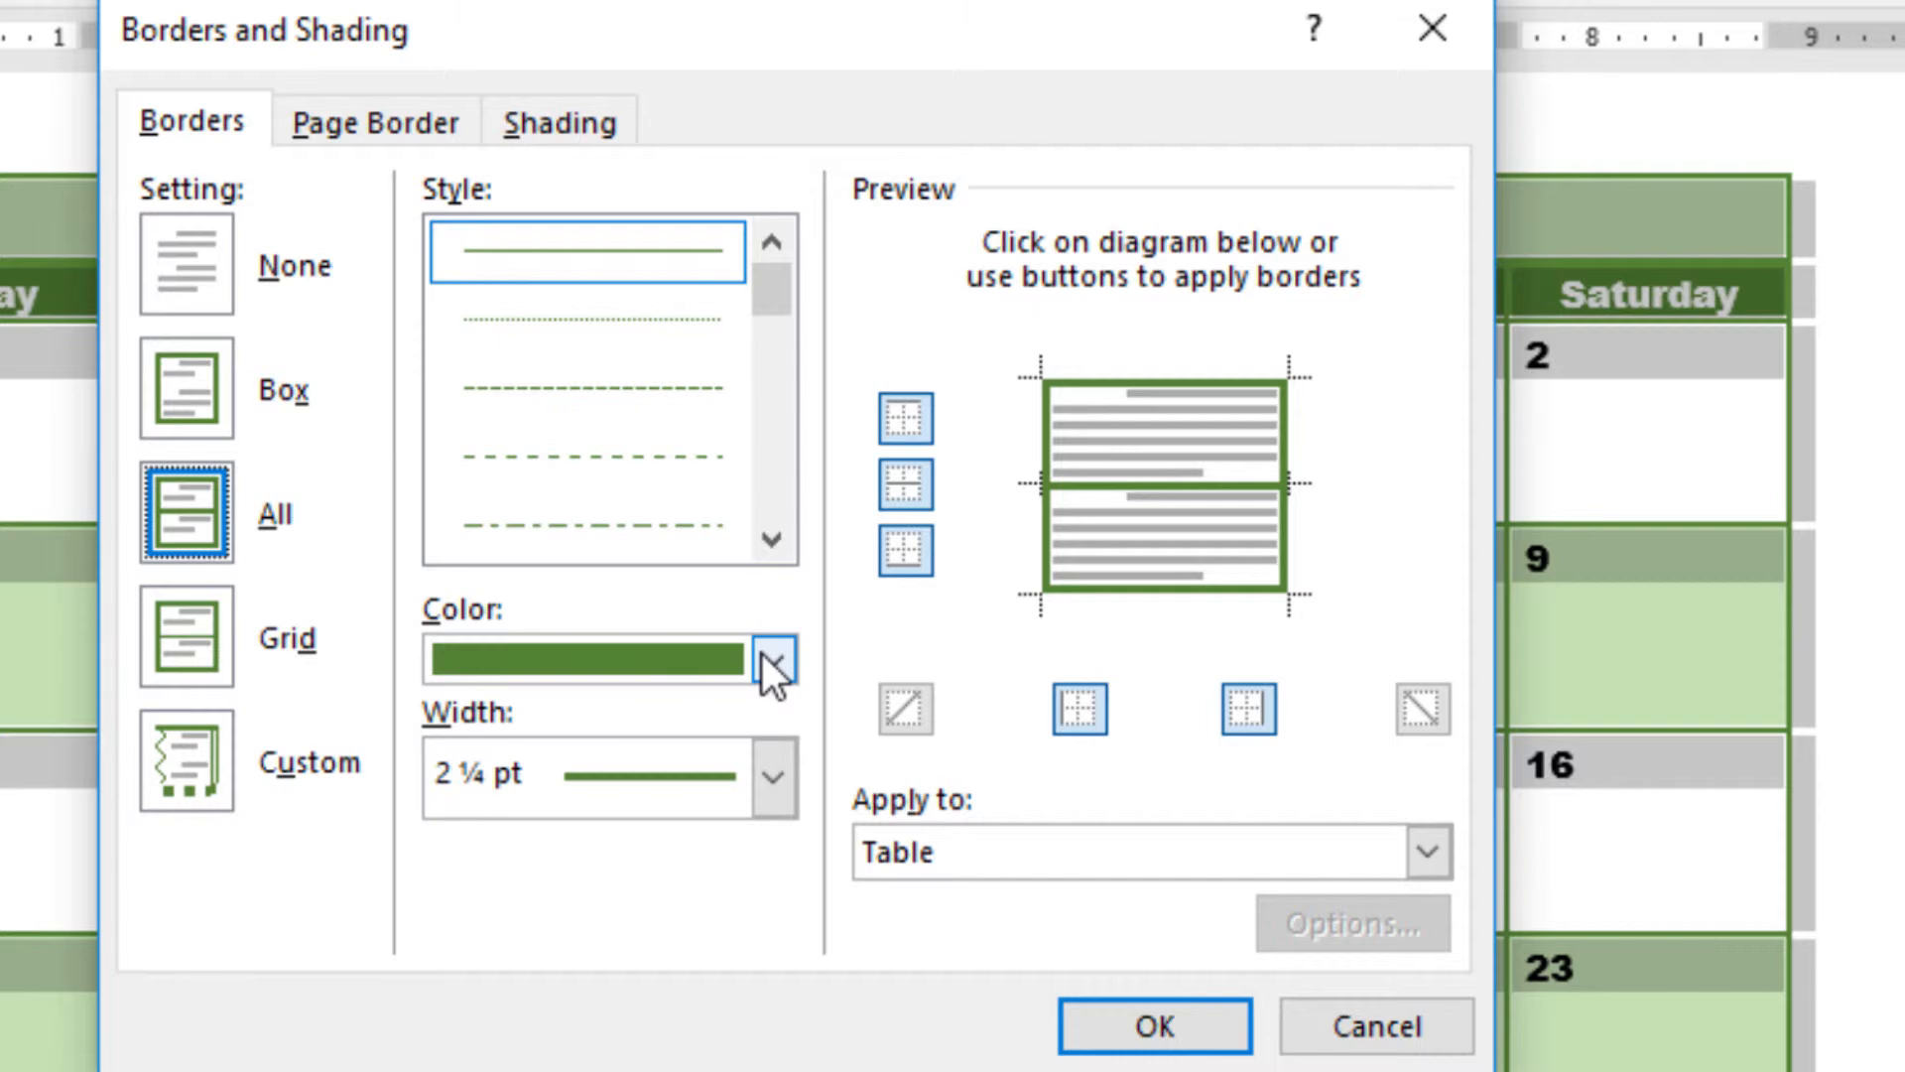
{"action": "left_click", "coordinate": [440, 660]}
{"action": "left_click", "coordinate": [767, 655]}
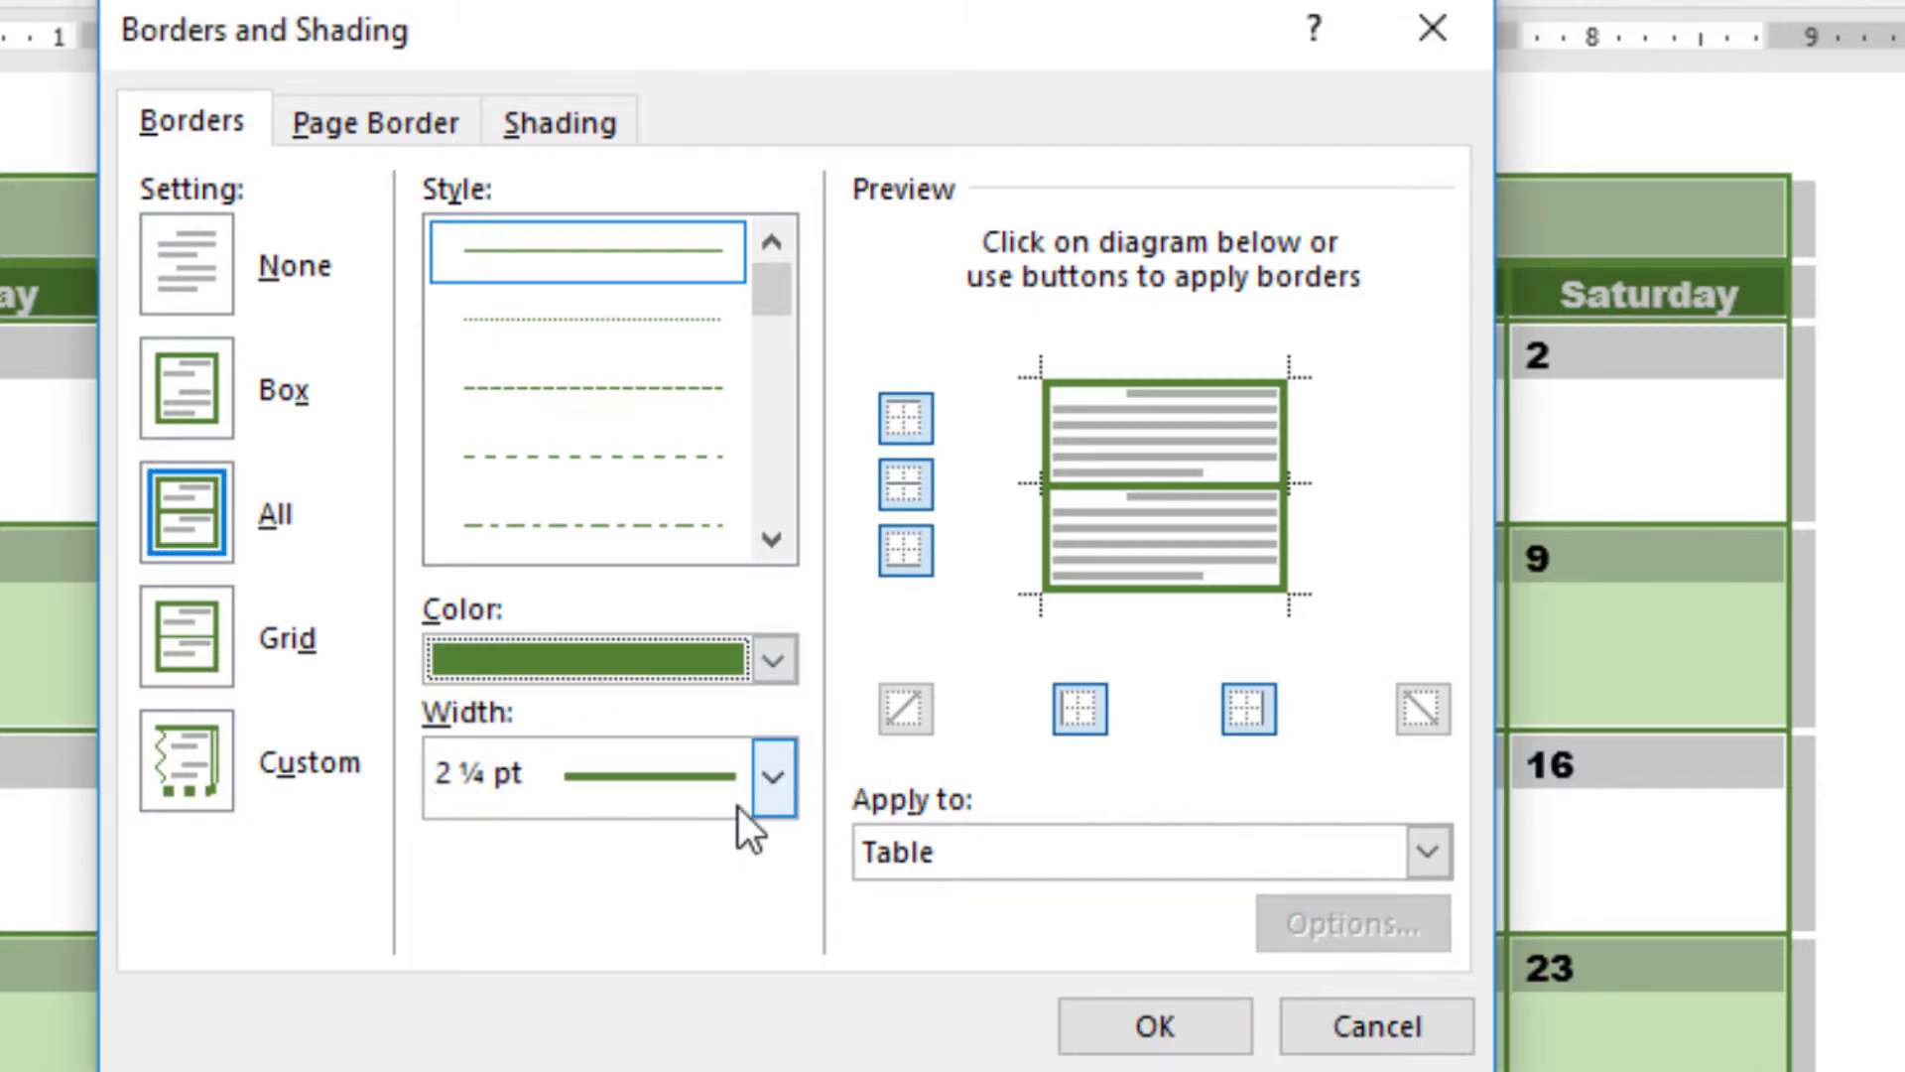
{"action": "left_click", "coordinate": [1179, 1032]}
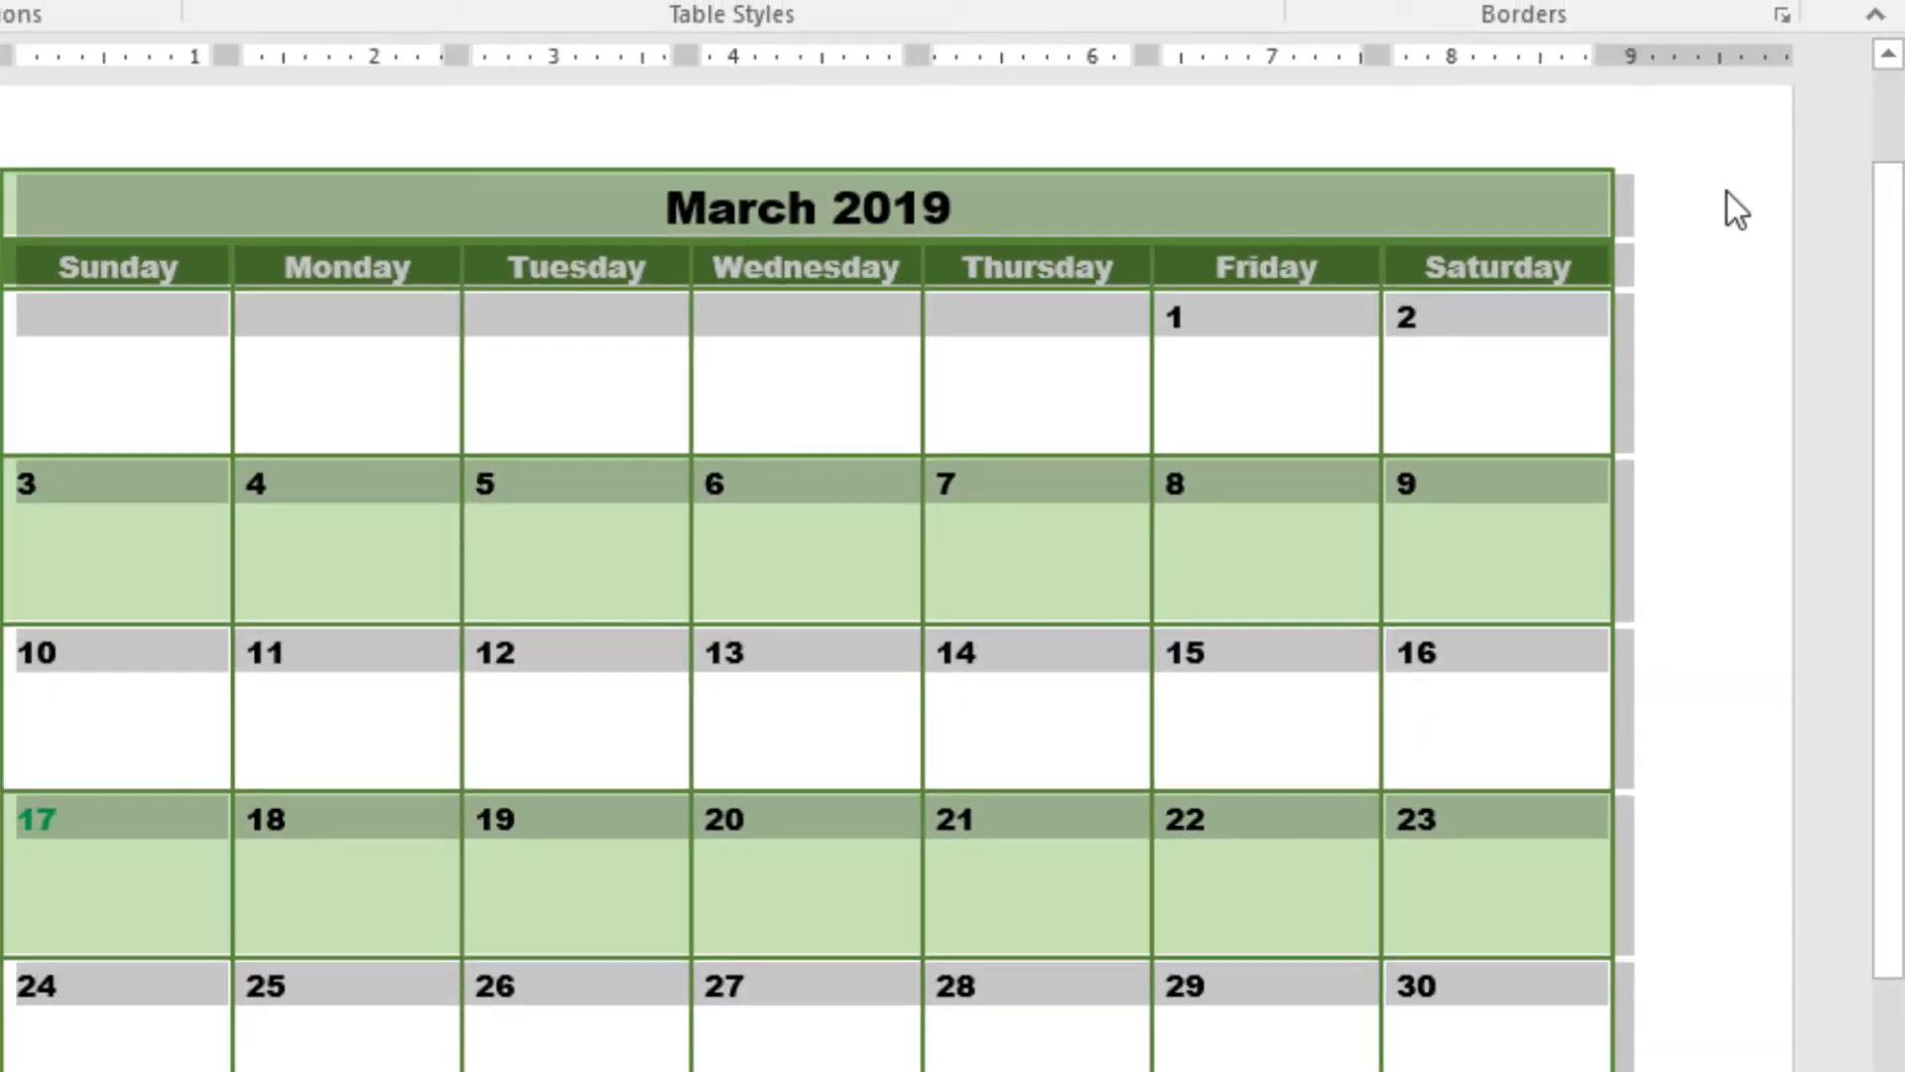
{"action": "left_click", "coordinate": [1900, 203]}
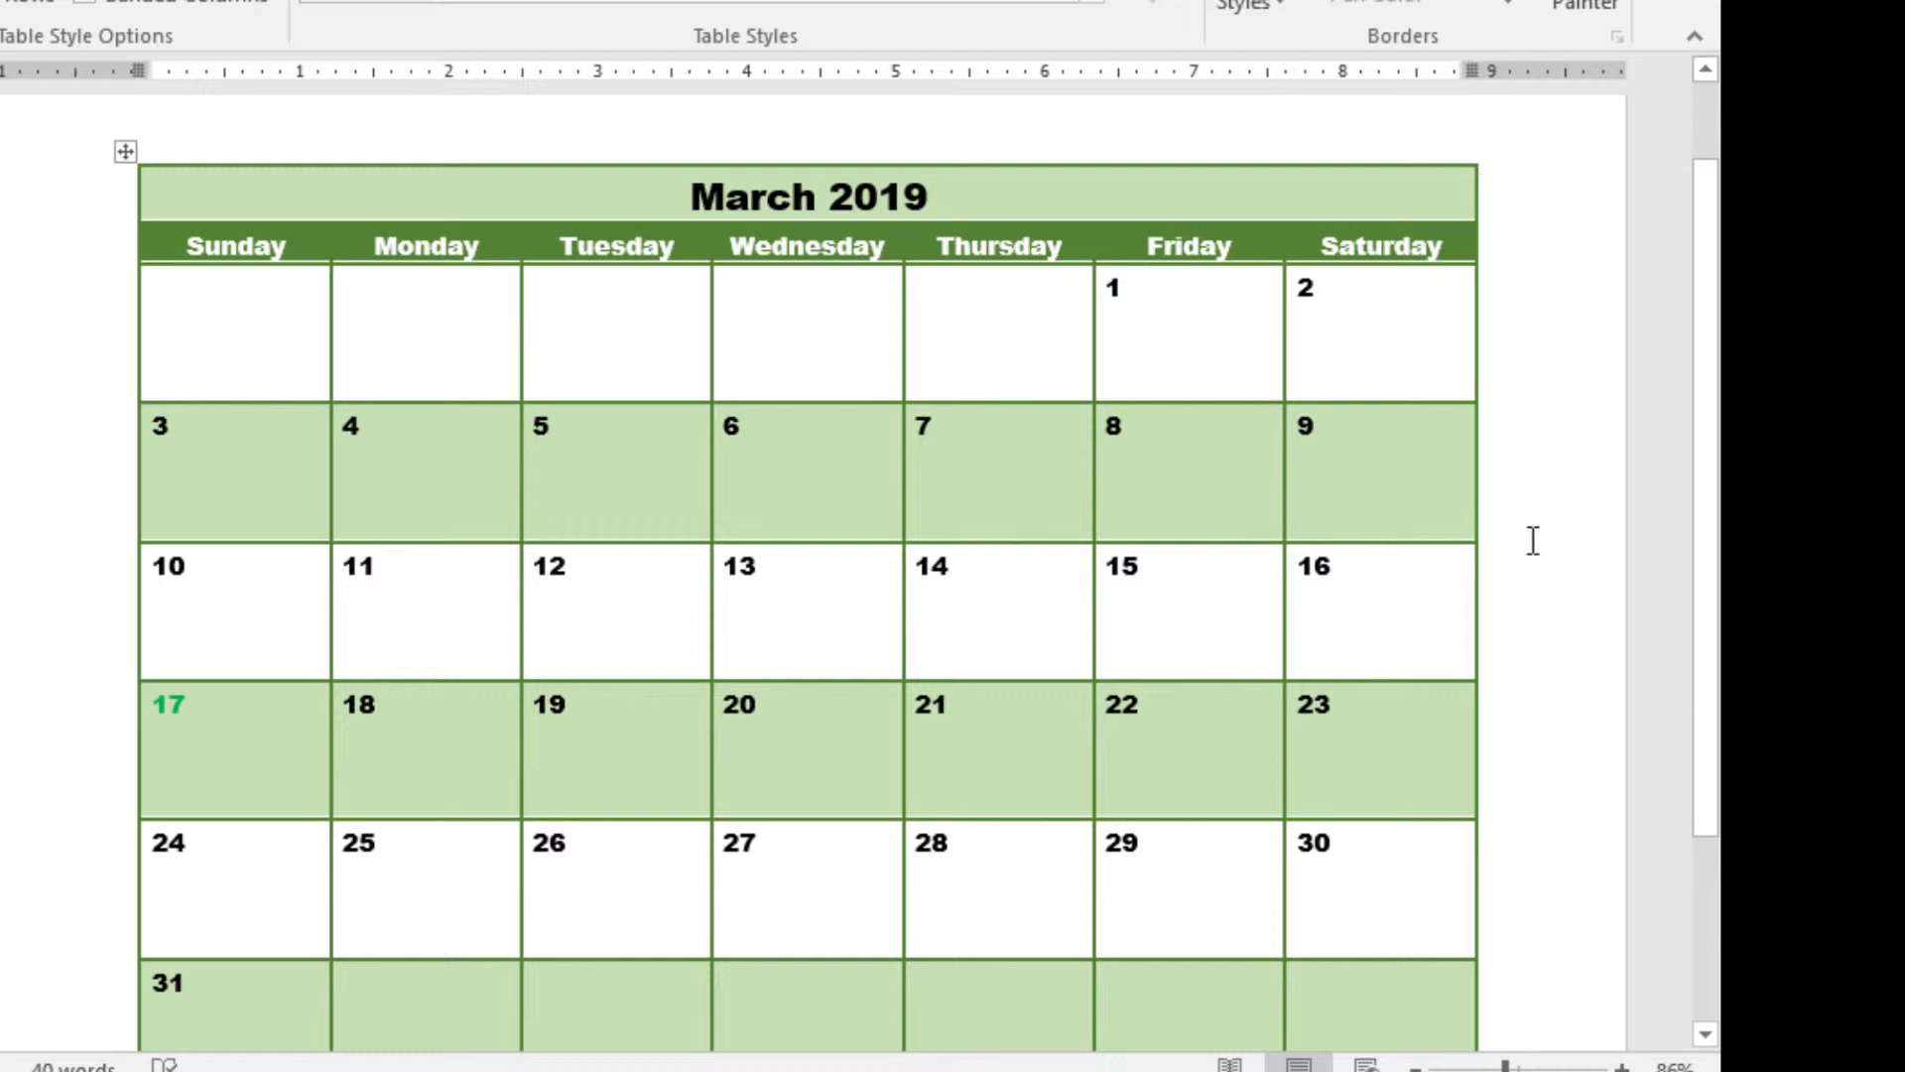
{"action": "scroll", "coordinate": [1533, 541], "scroll_direction": "down", "scroll_amount": 1}
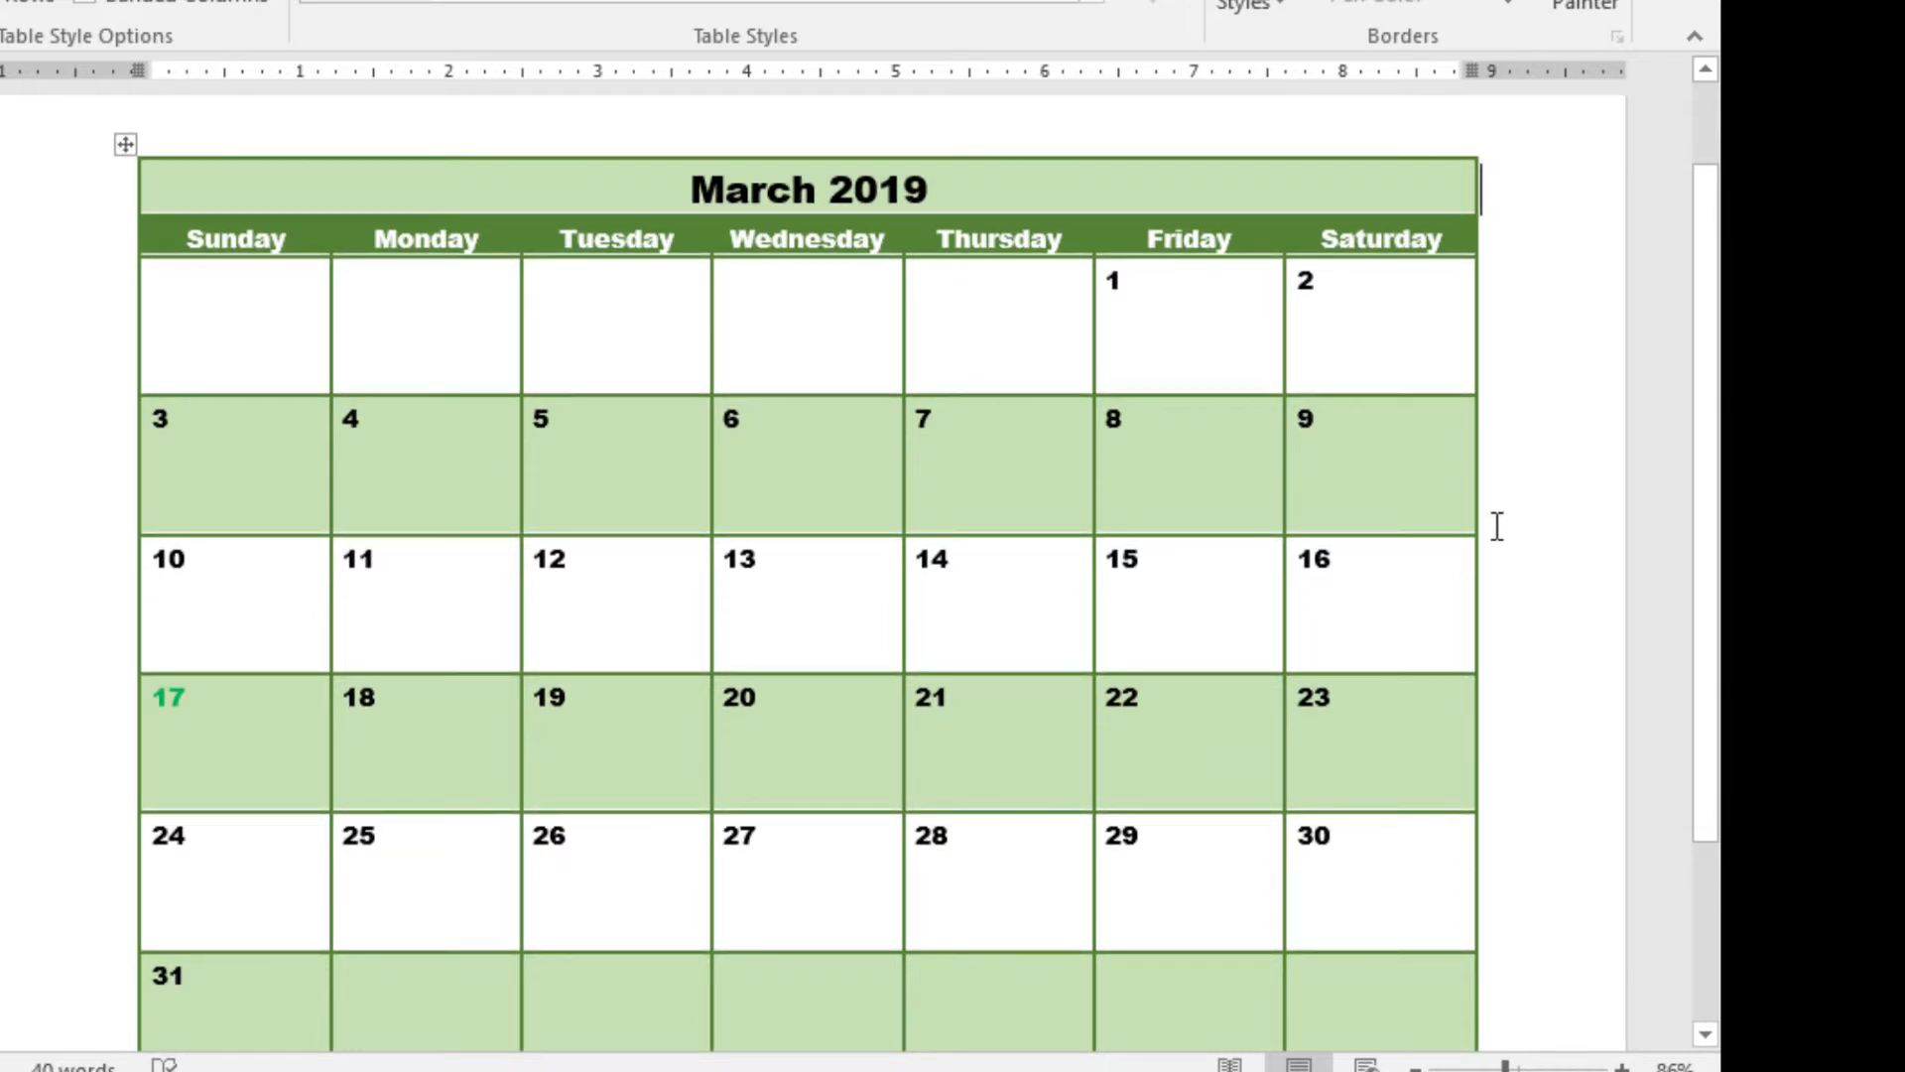
Step: Switch to the Chrome browser and search Google Images for "leprechaun" in a new tab
{"action": "left_click", "coordinate": [595, 1071]}
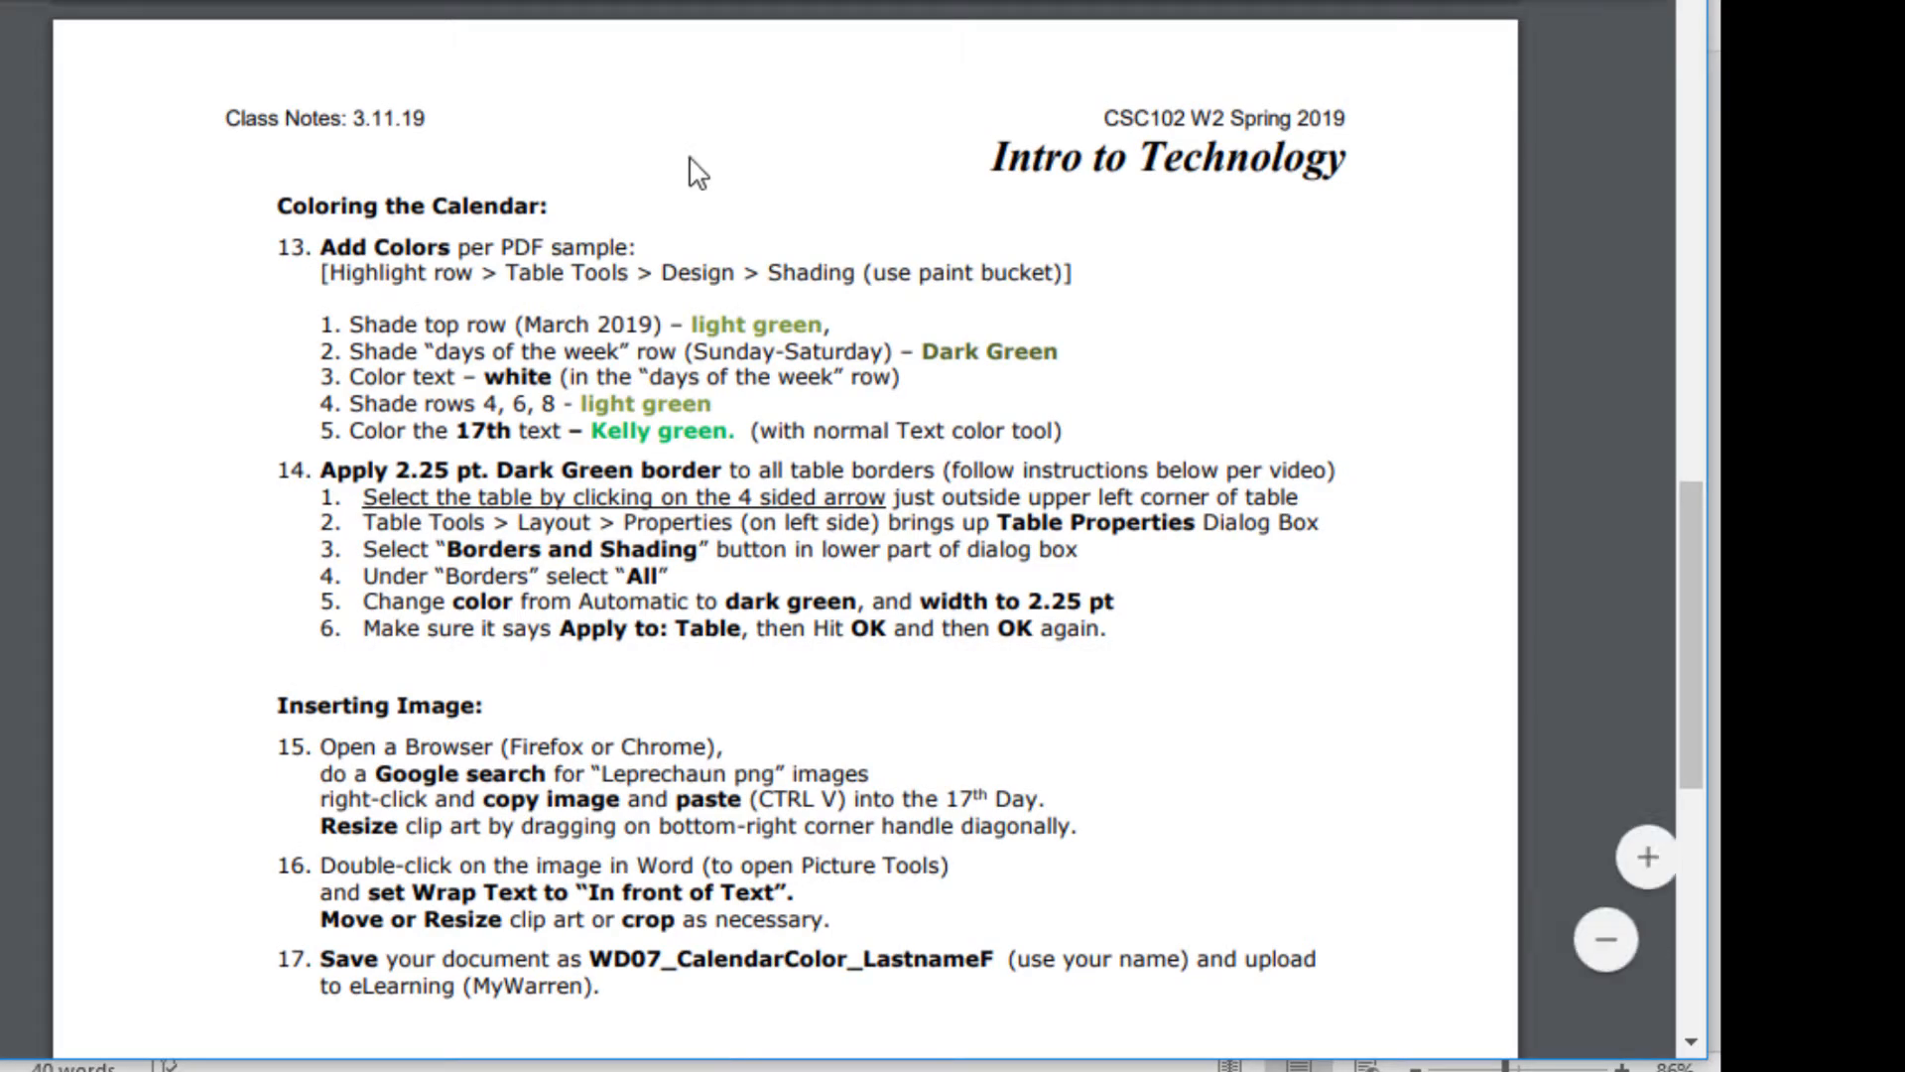
{"action": "left_click", "coordinate": [1042, 46]}
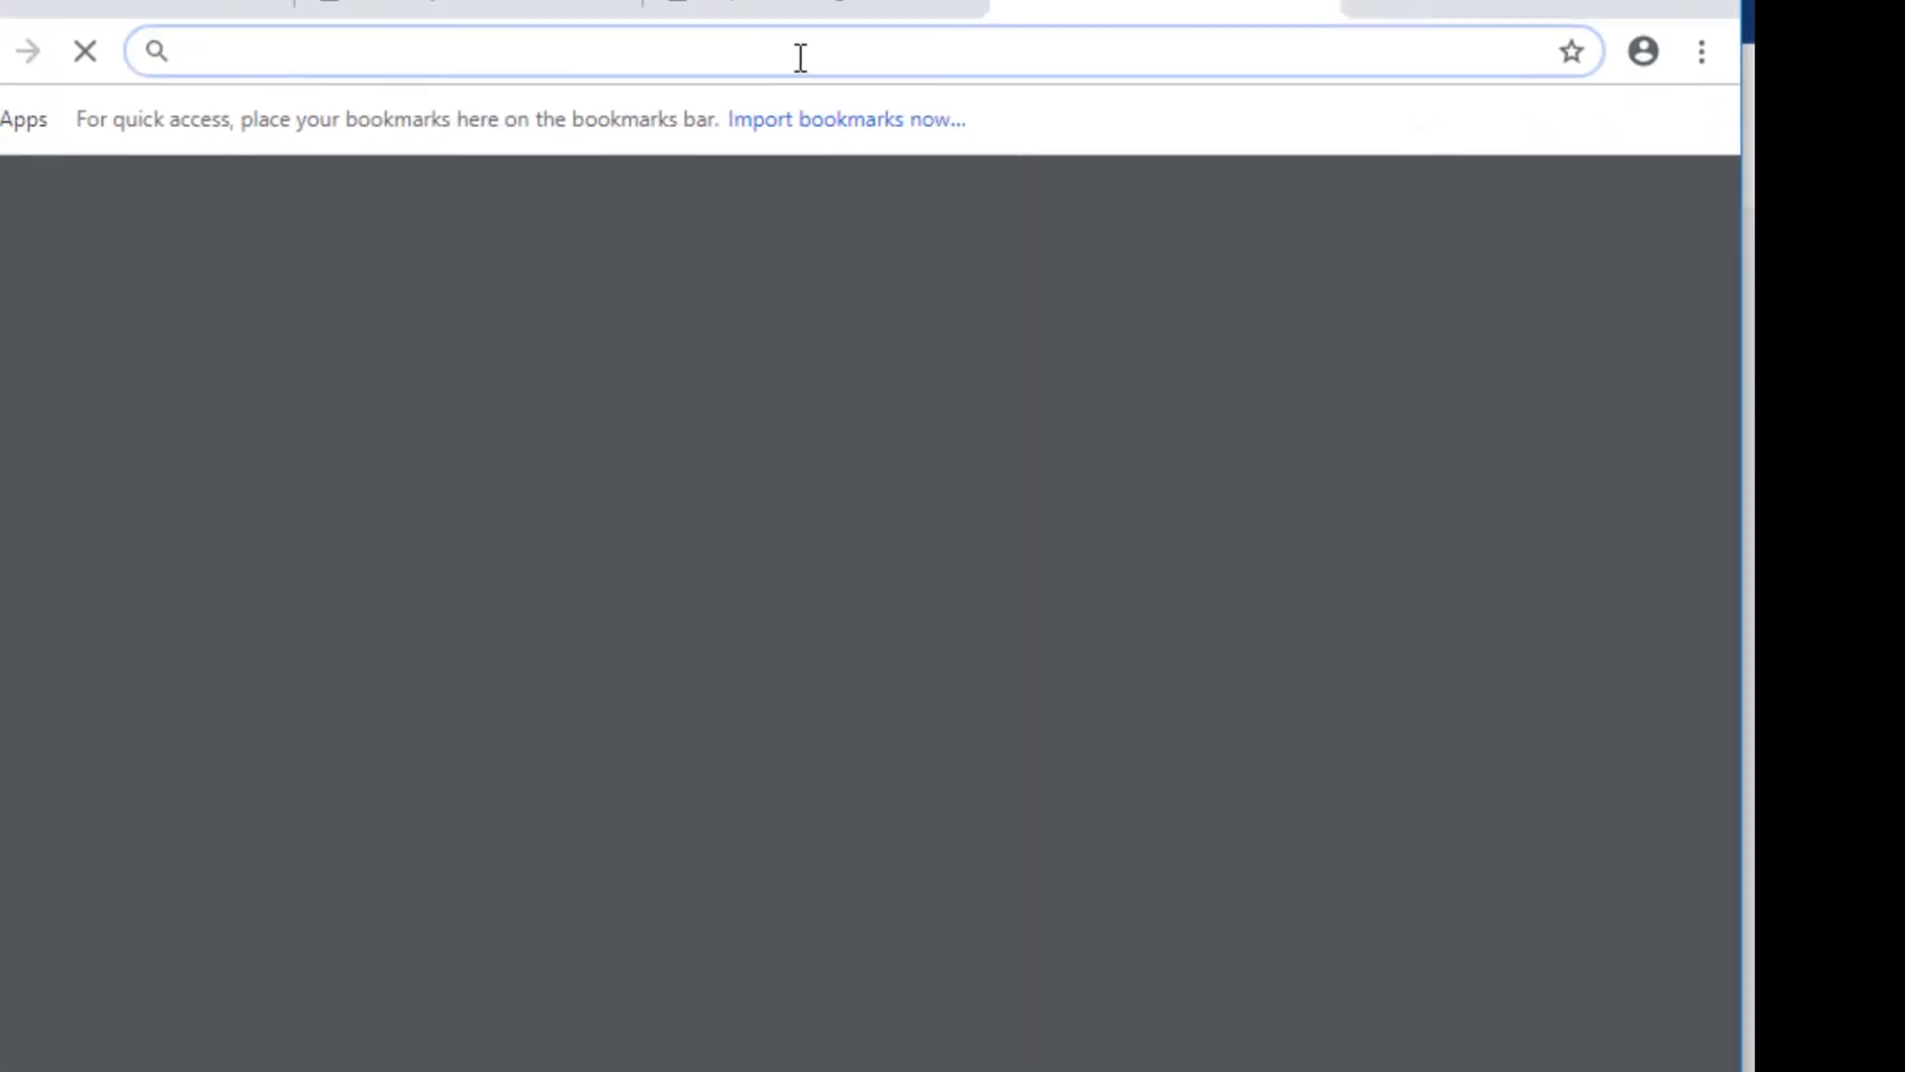
{"action": "type", "text": "lepre"}
{"action": "left_click", "coordinate": [308, 186]}
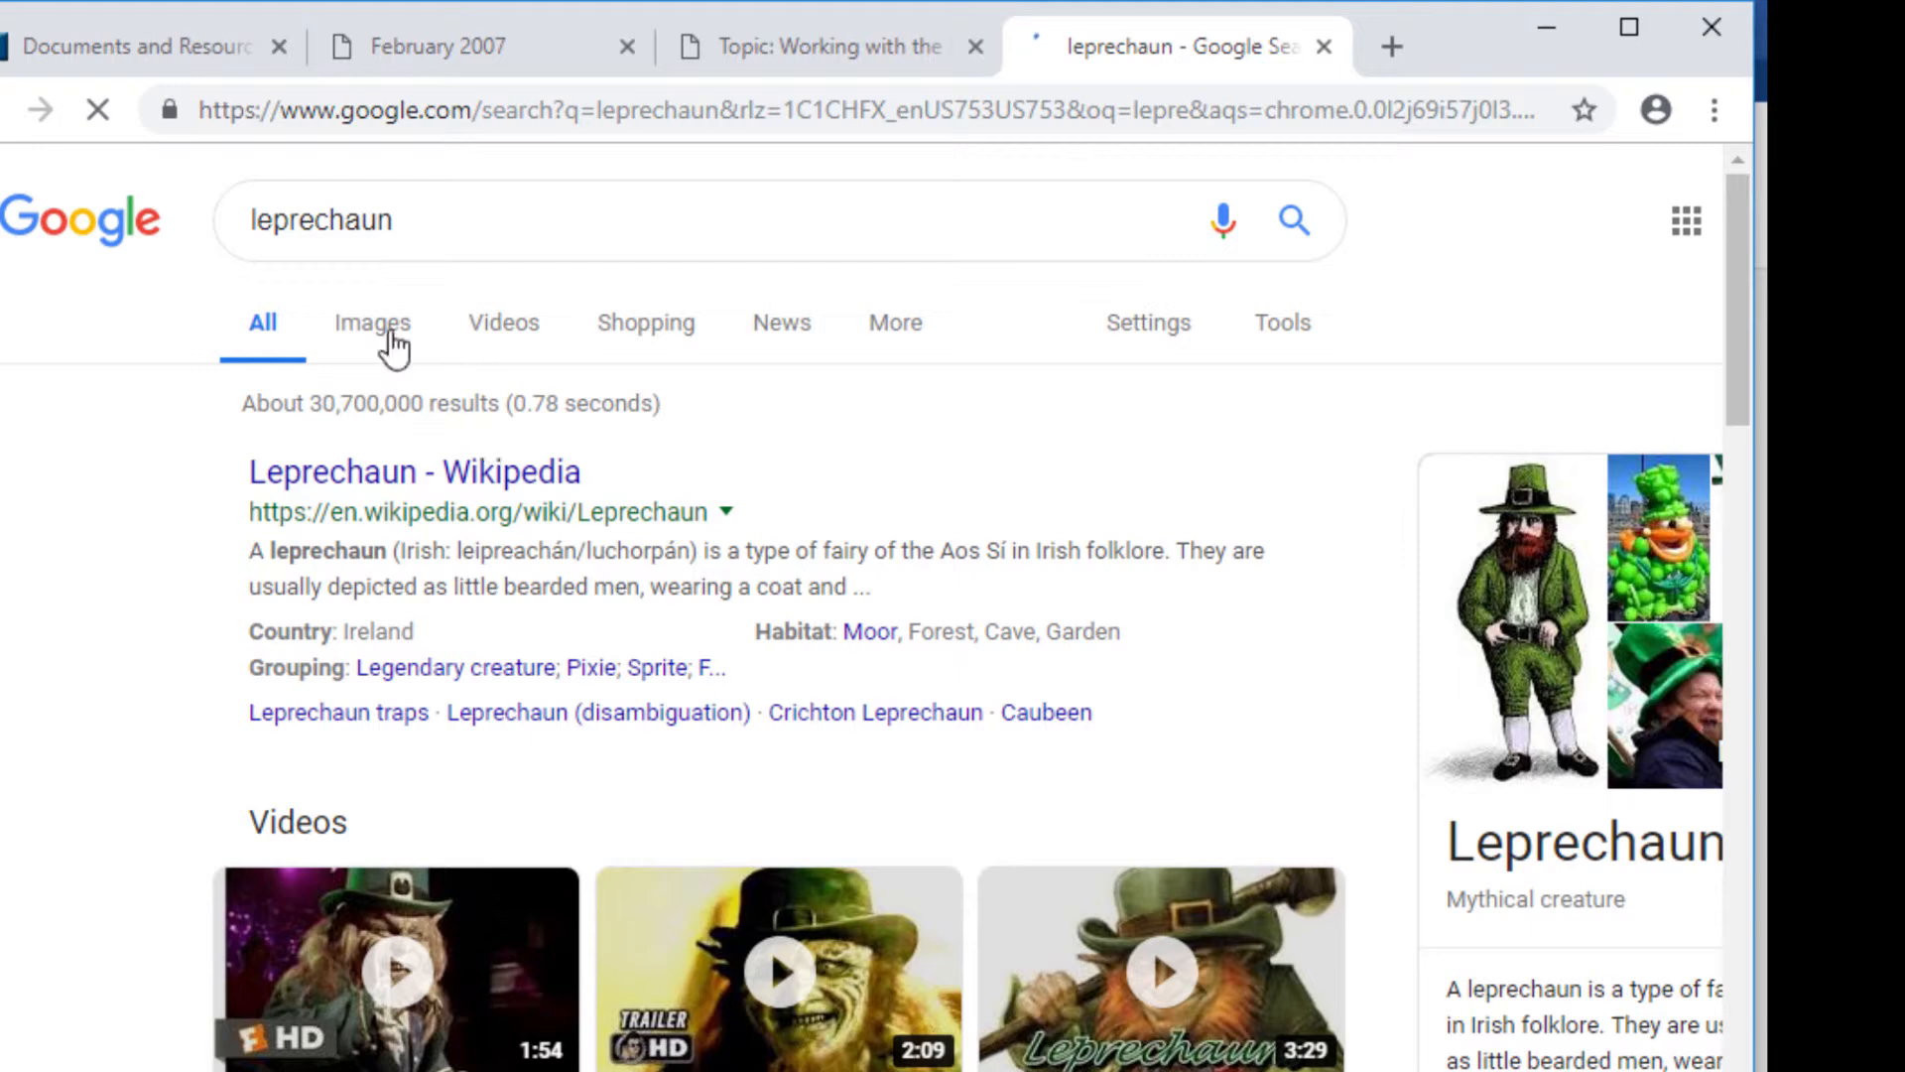
{"action": "left_click", "coordinate": [375, 327]}
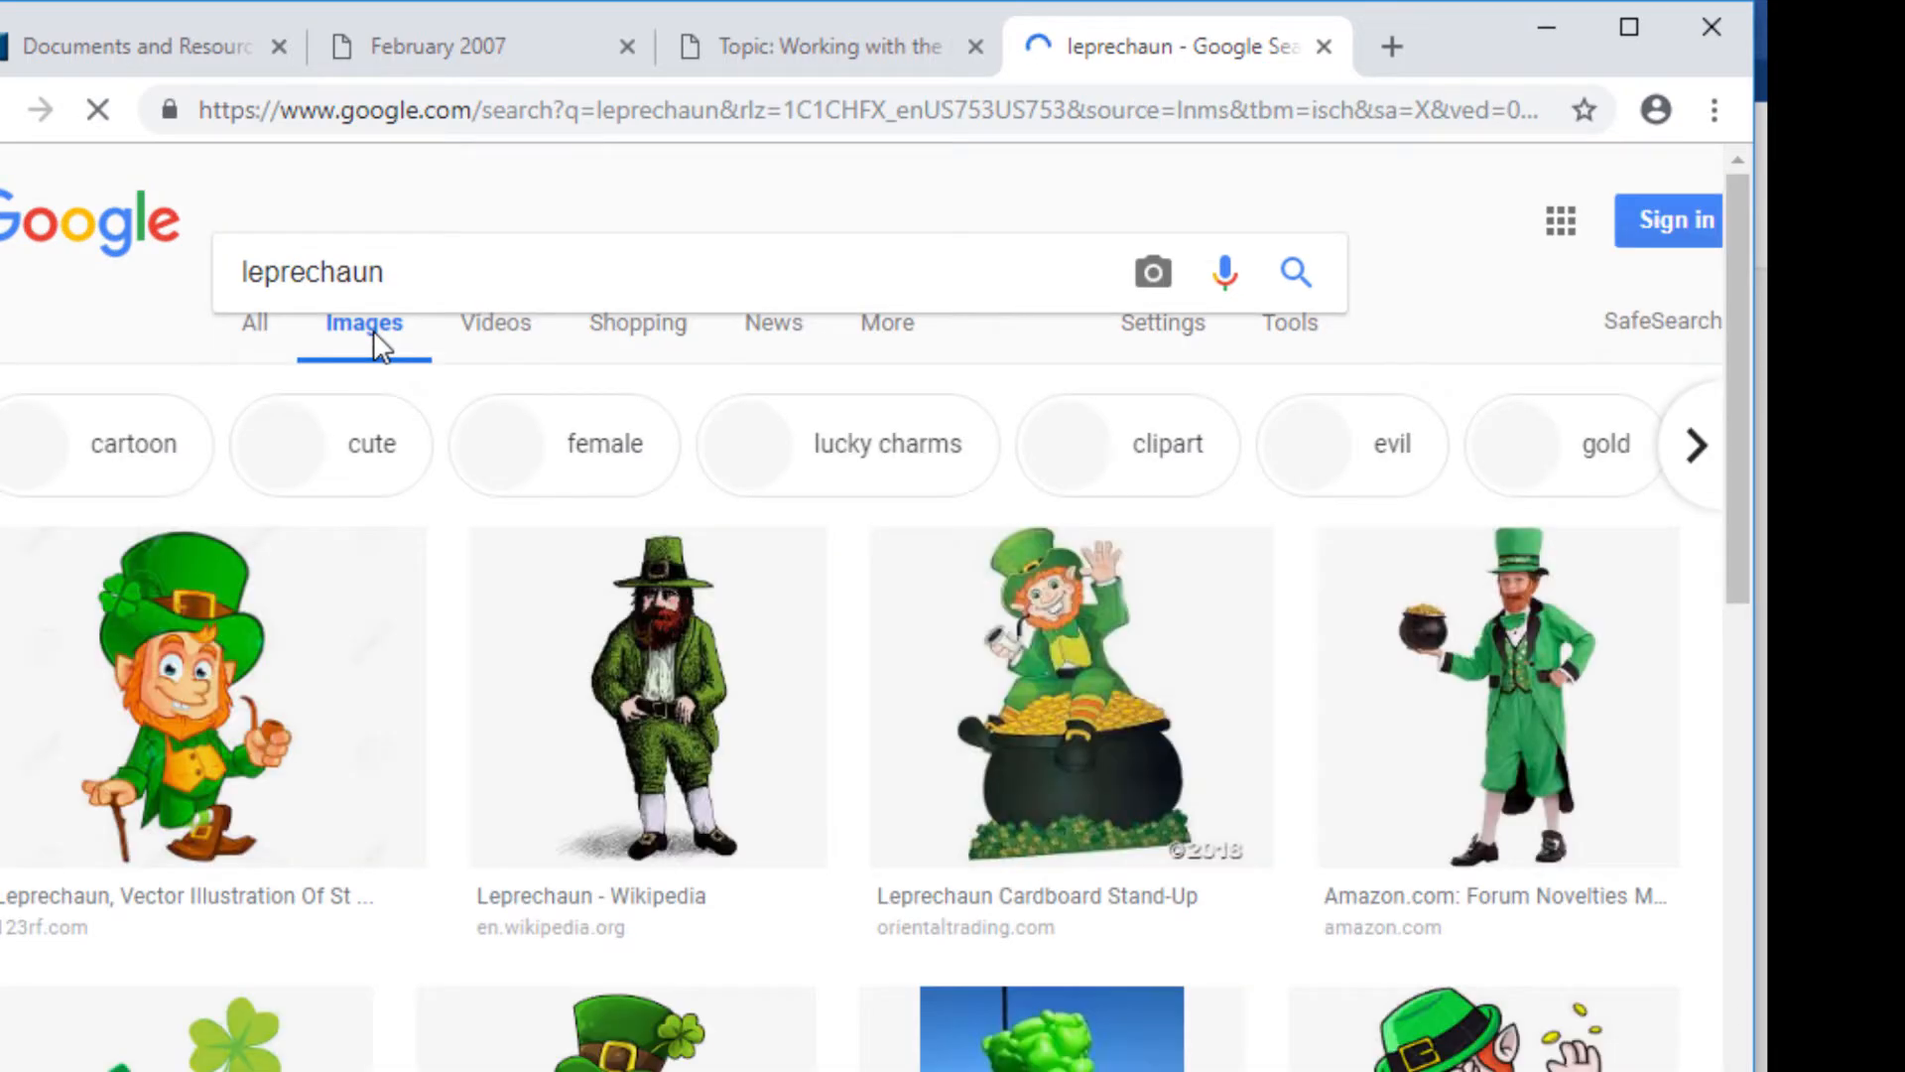
Step: Refine the image search to "leprechaun png"
{"action": "scroll", "coordinate": [580, 770], "scroll_direction": "down", "scroll_amount": 10}
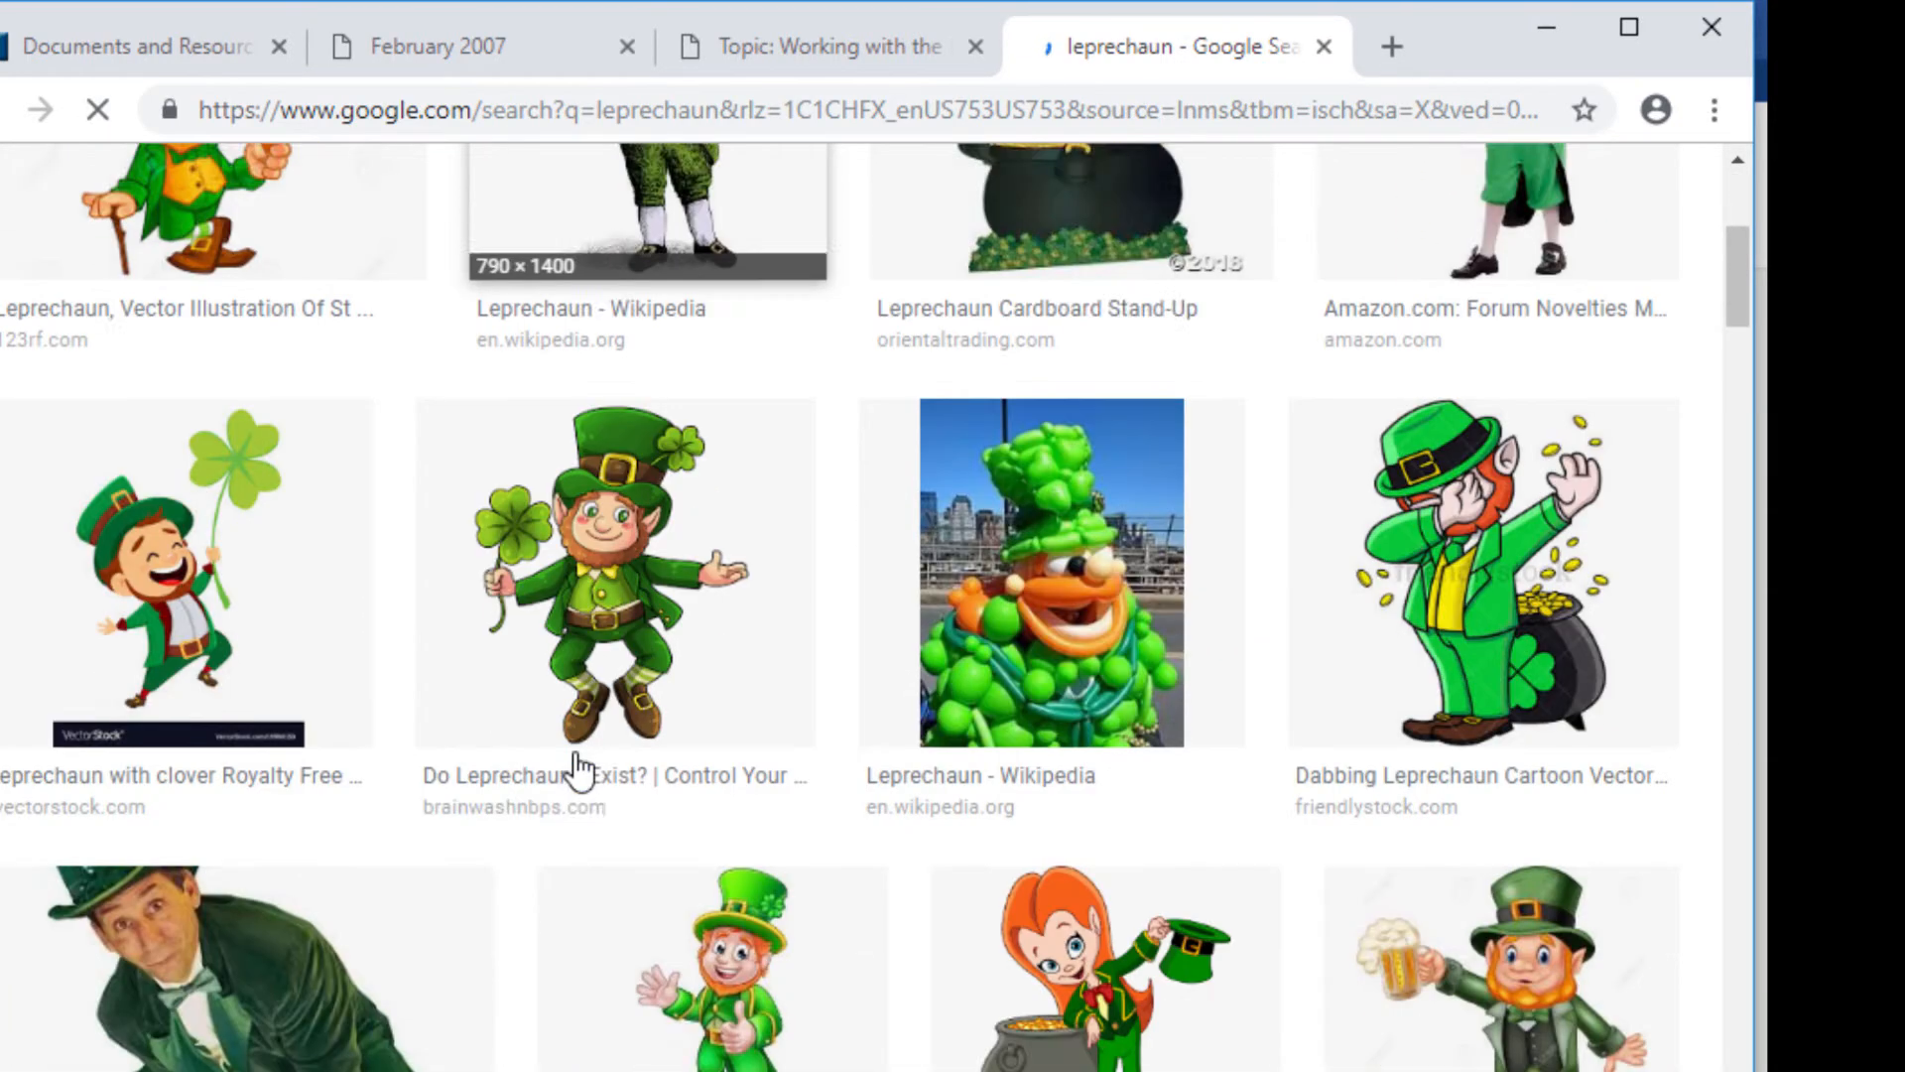
{"action": "scroll", "coordinate": [580, 770], "scroll_direction": "down", "scroll_amount": 3}
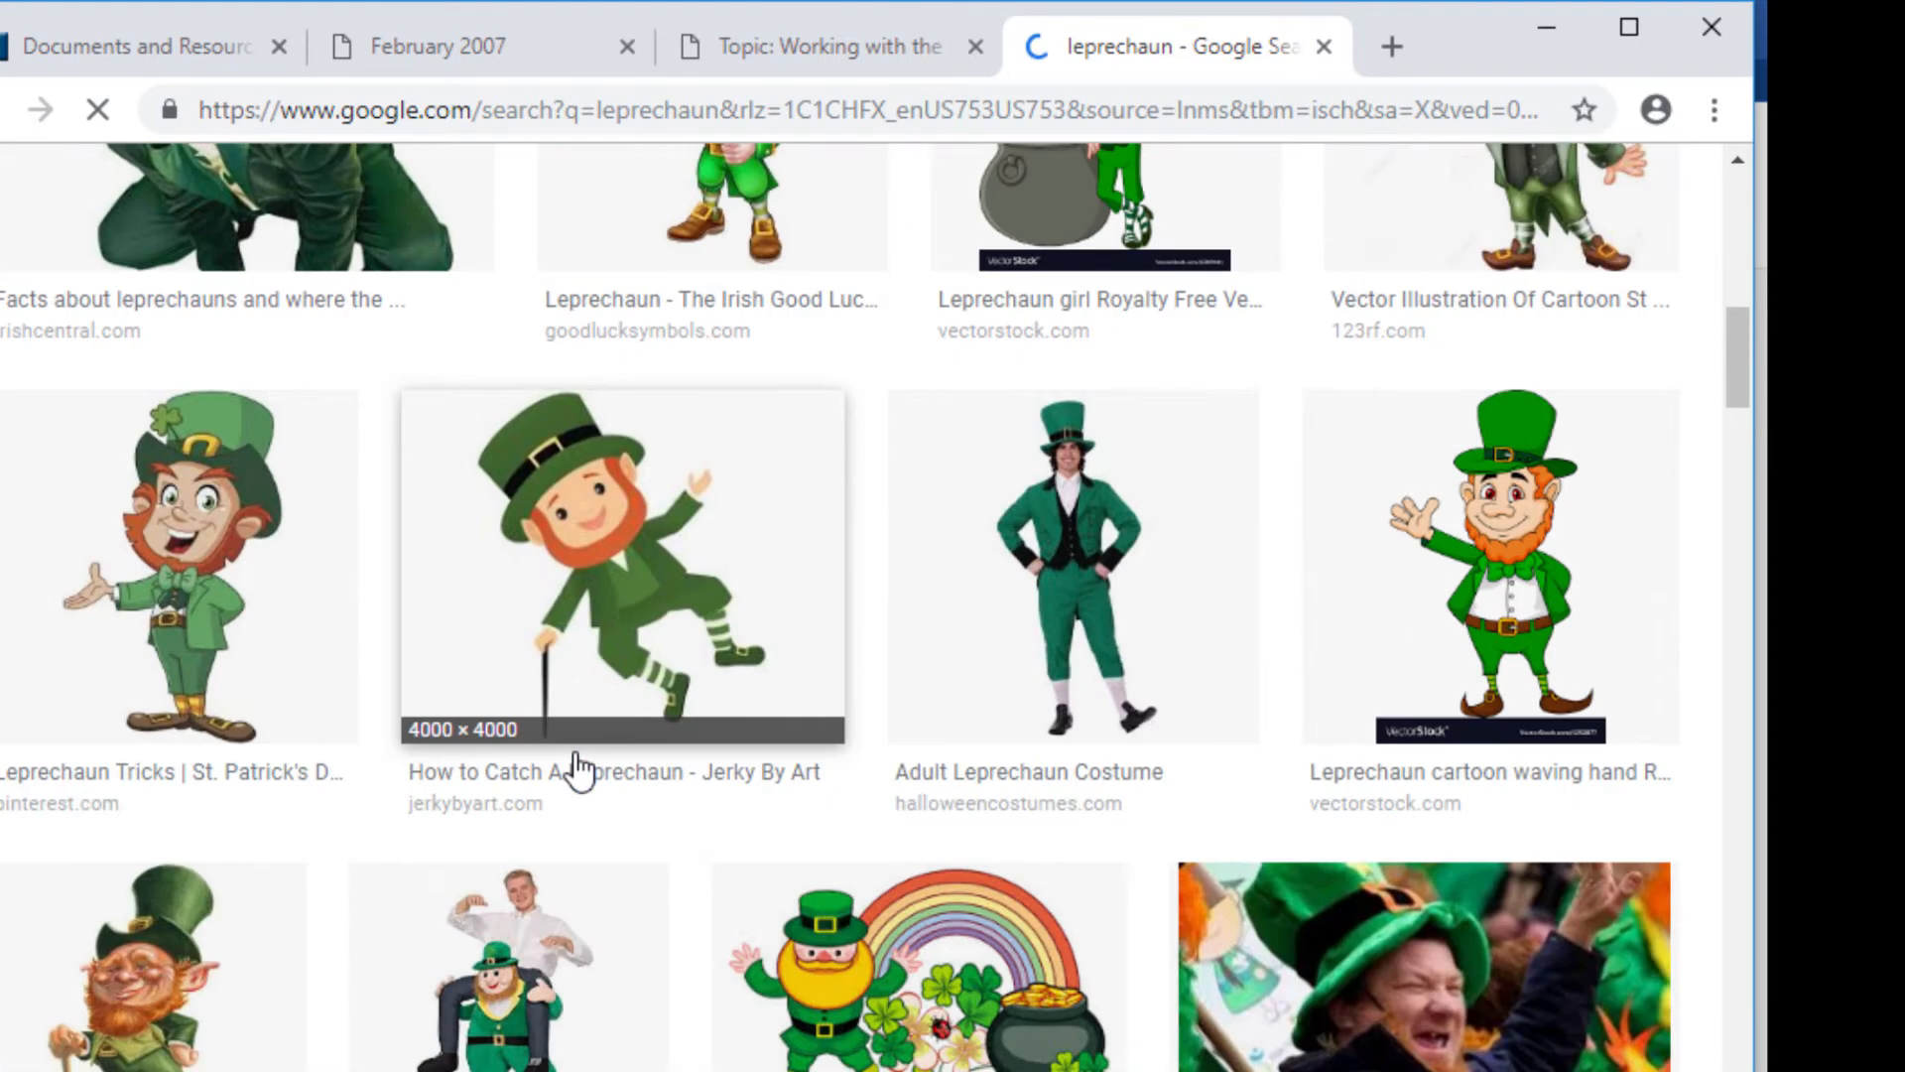
{"action": "scroll", "coordinate": [574, 768], "scroll_direction": "up", "scroll_amount": 14}
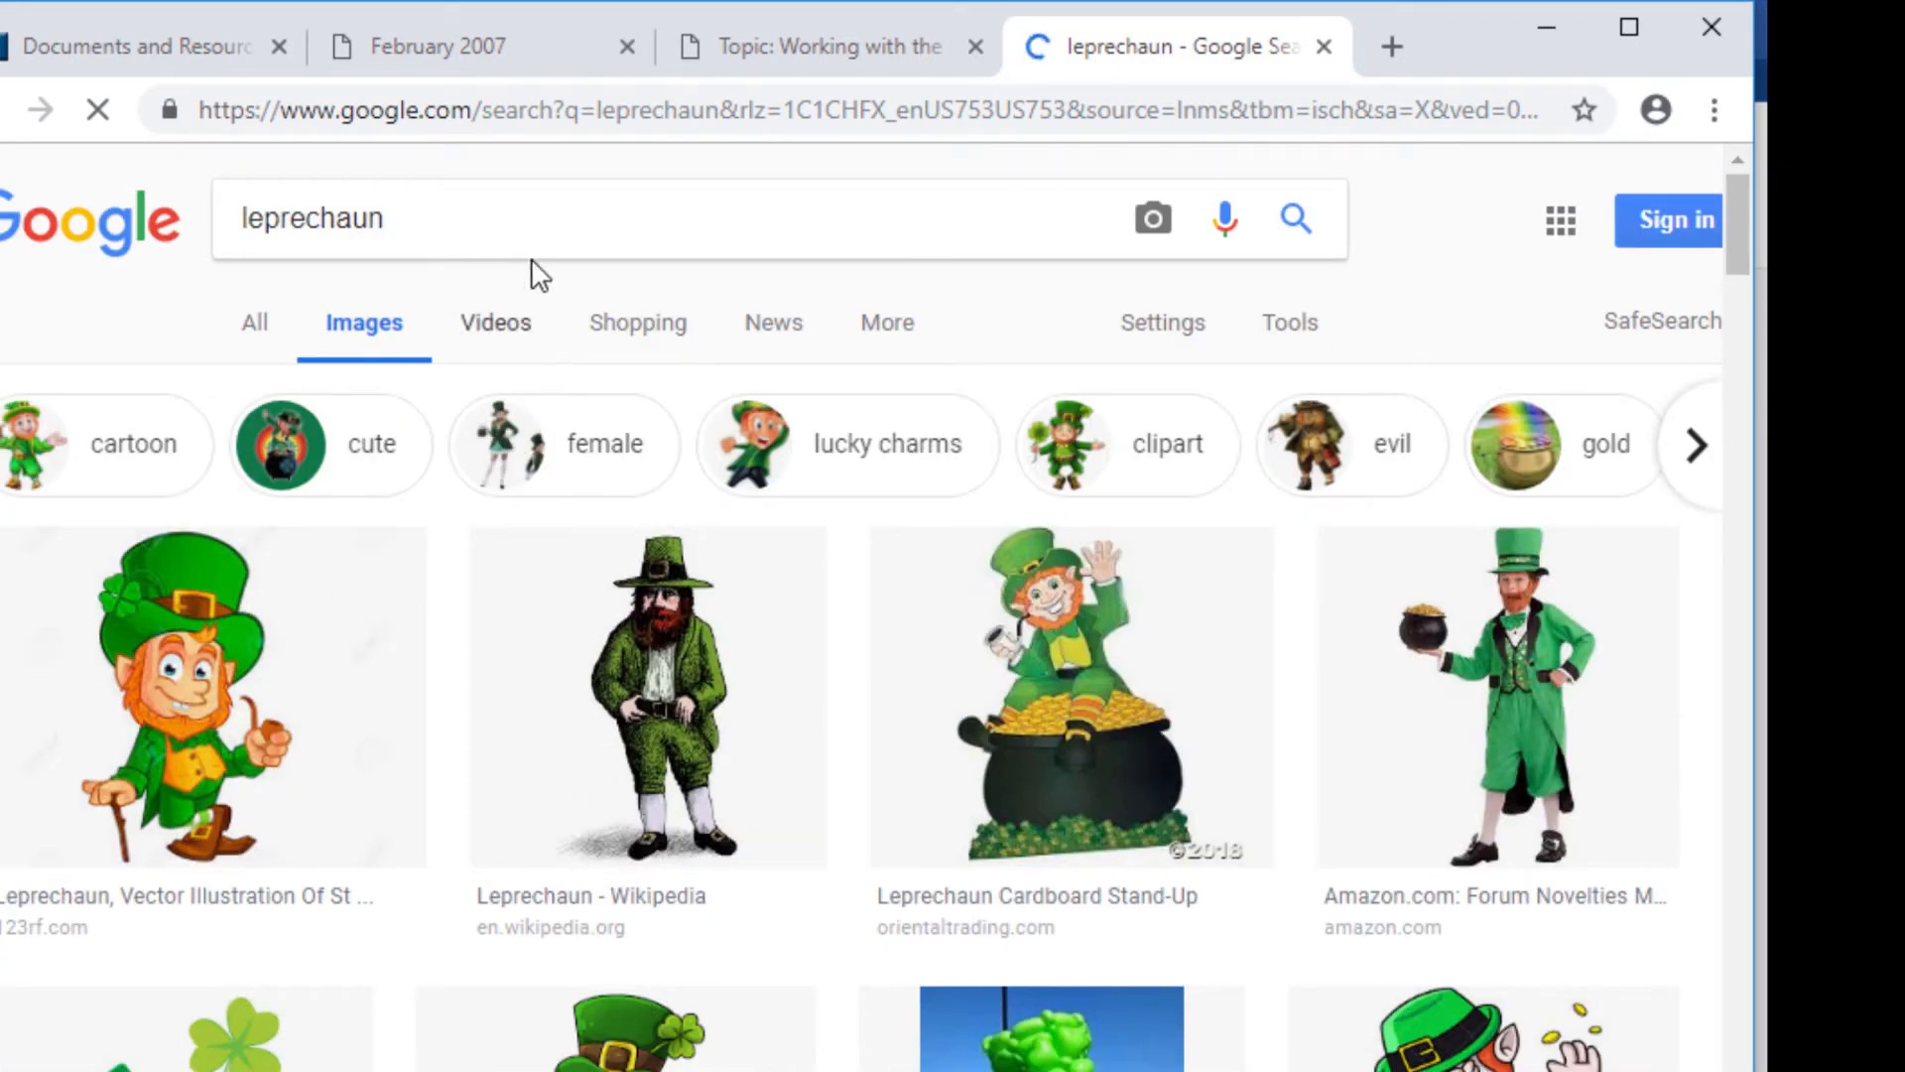
{"action": "left_click", "coordinate": [538, 213]}
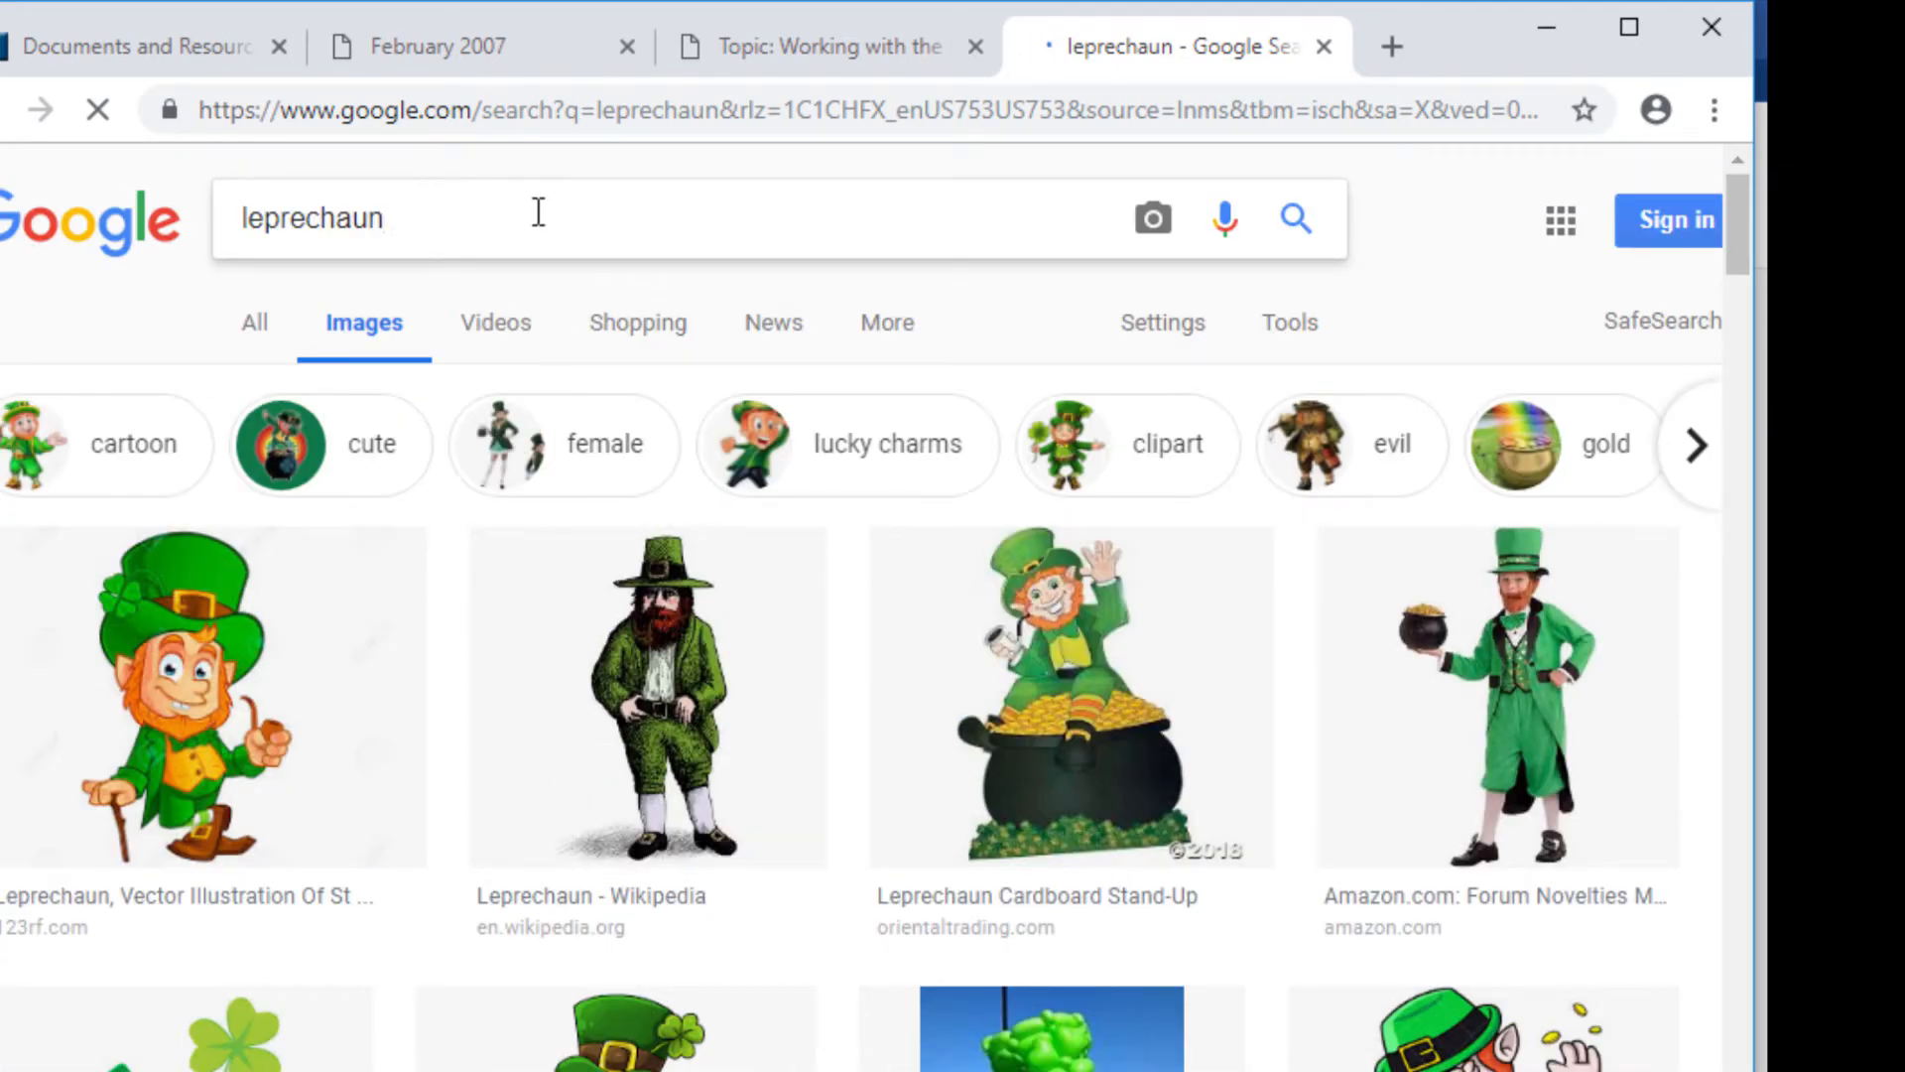
{"action": "type", "text": "pn"}
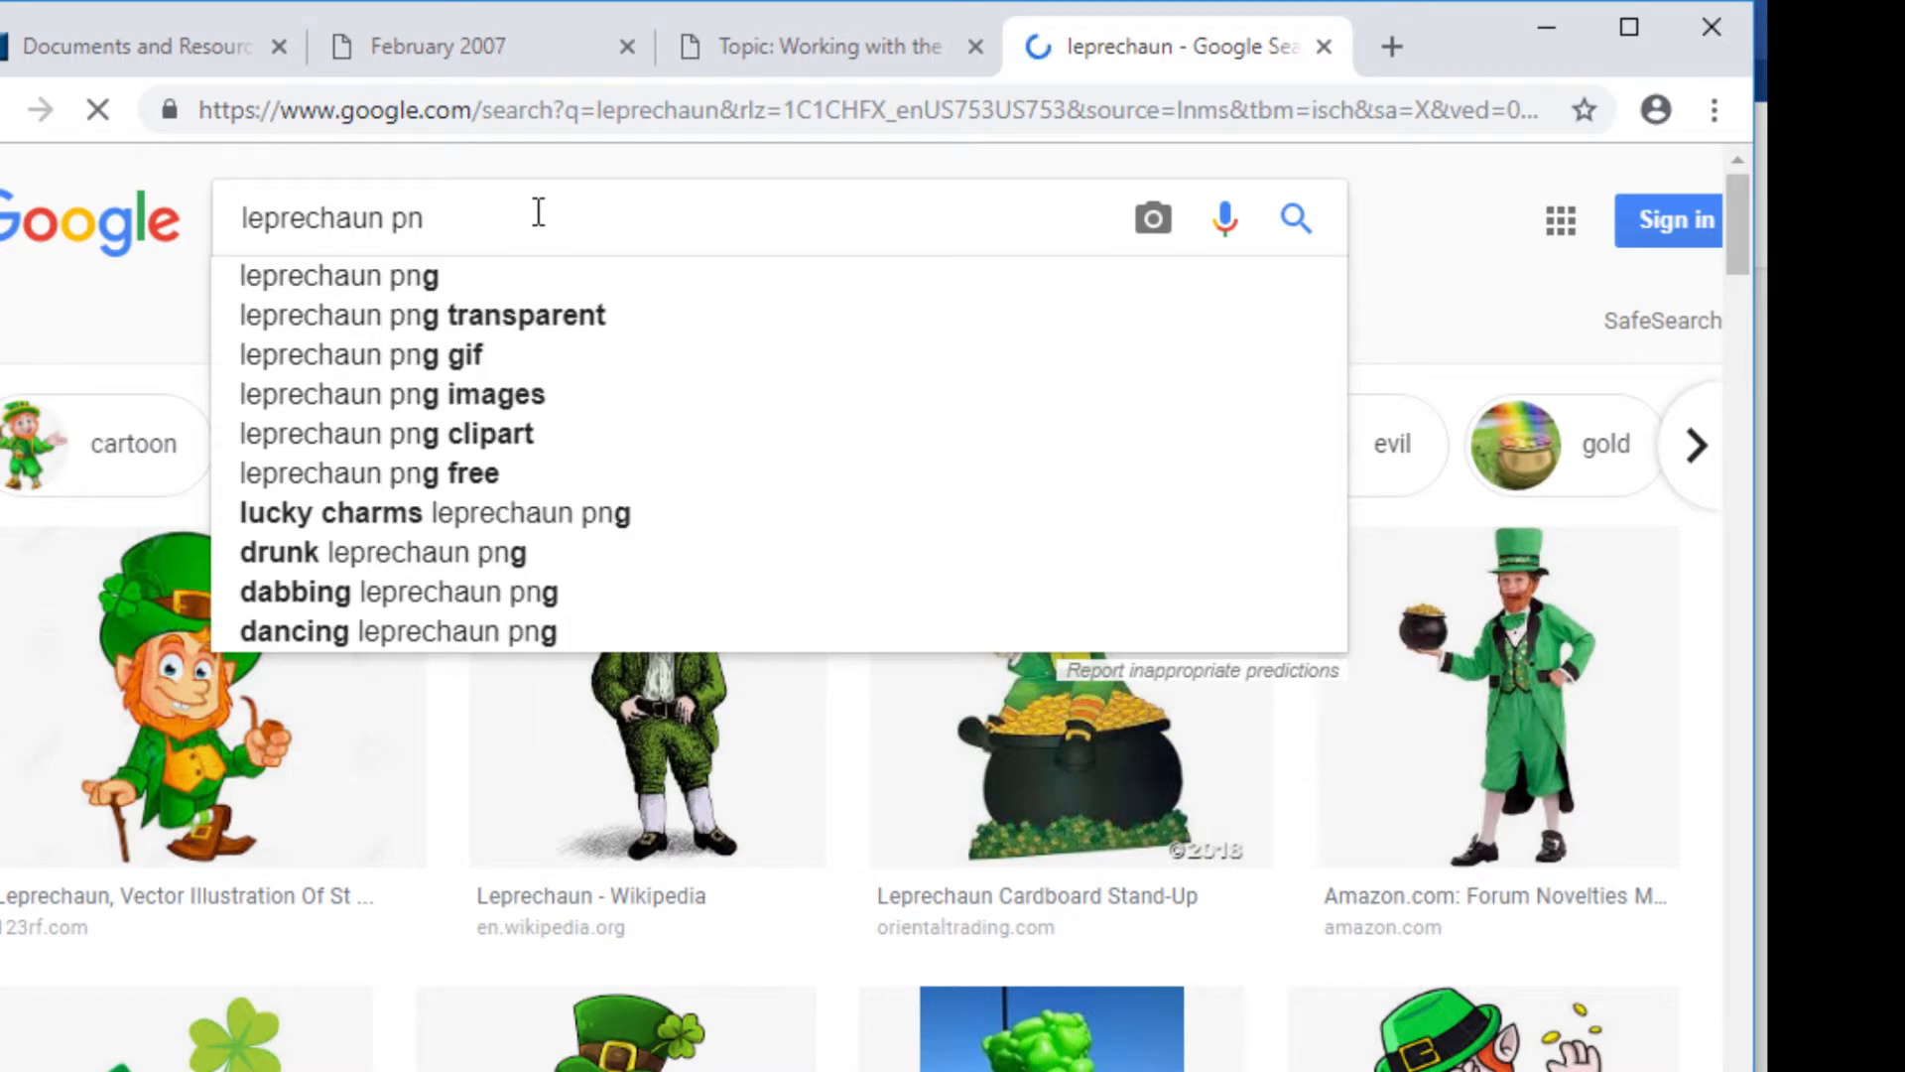
{"action": "type", "text": "g"}
{"action": "key", "text": "Return"}
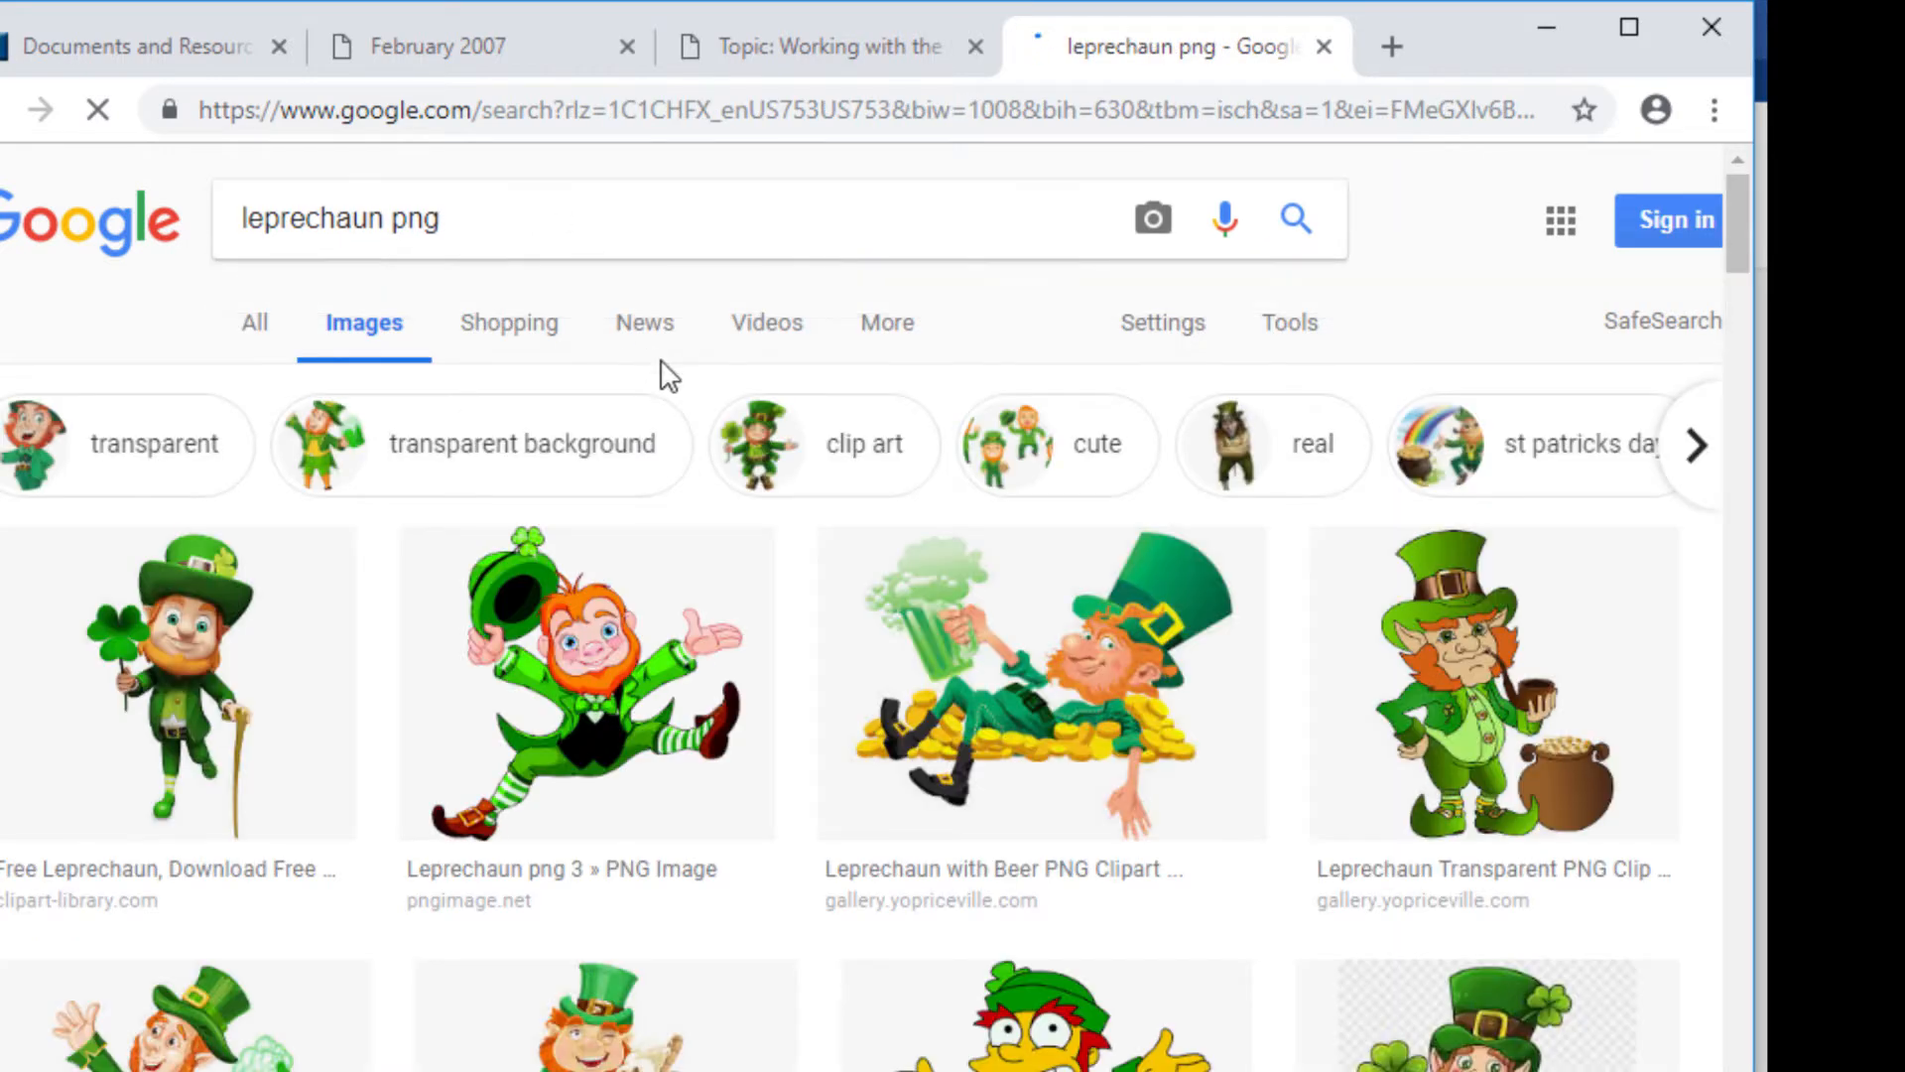
Step: Preview the waving leprechaun with green beer and the KissPNG leprechaun holding a shamrock from the image results
{"action": "scroll", "coordinate": [1278, 640], "scroll_direction": "down", "scroll_amount": 2}
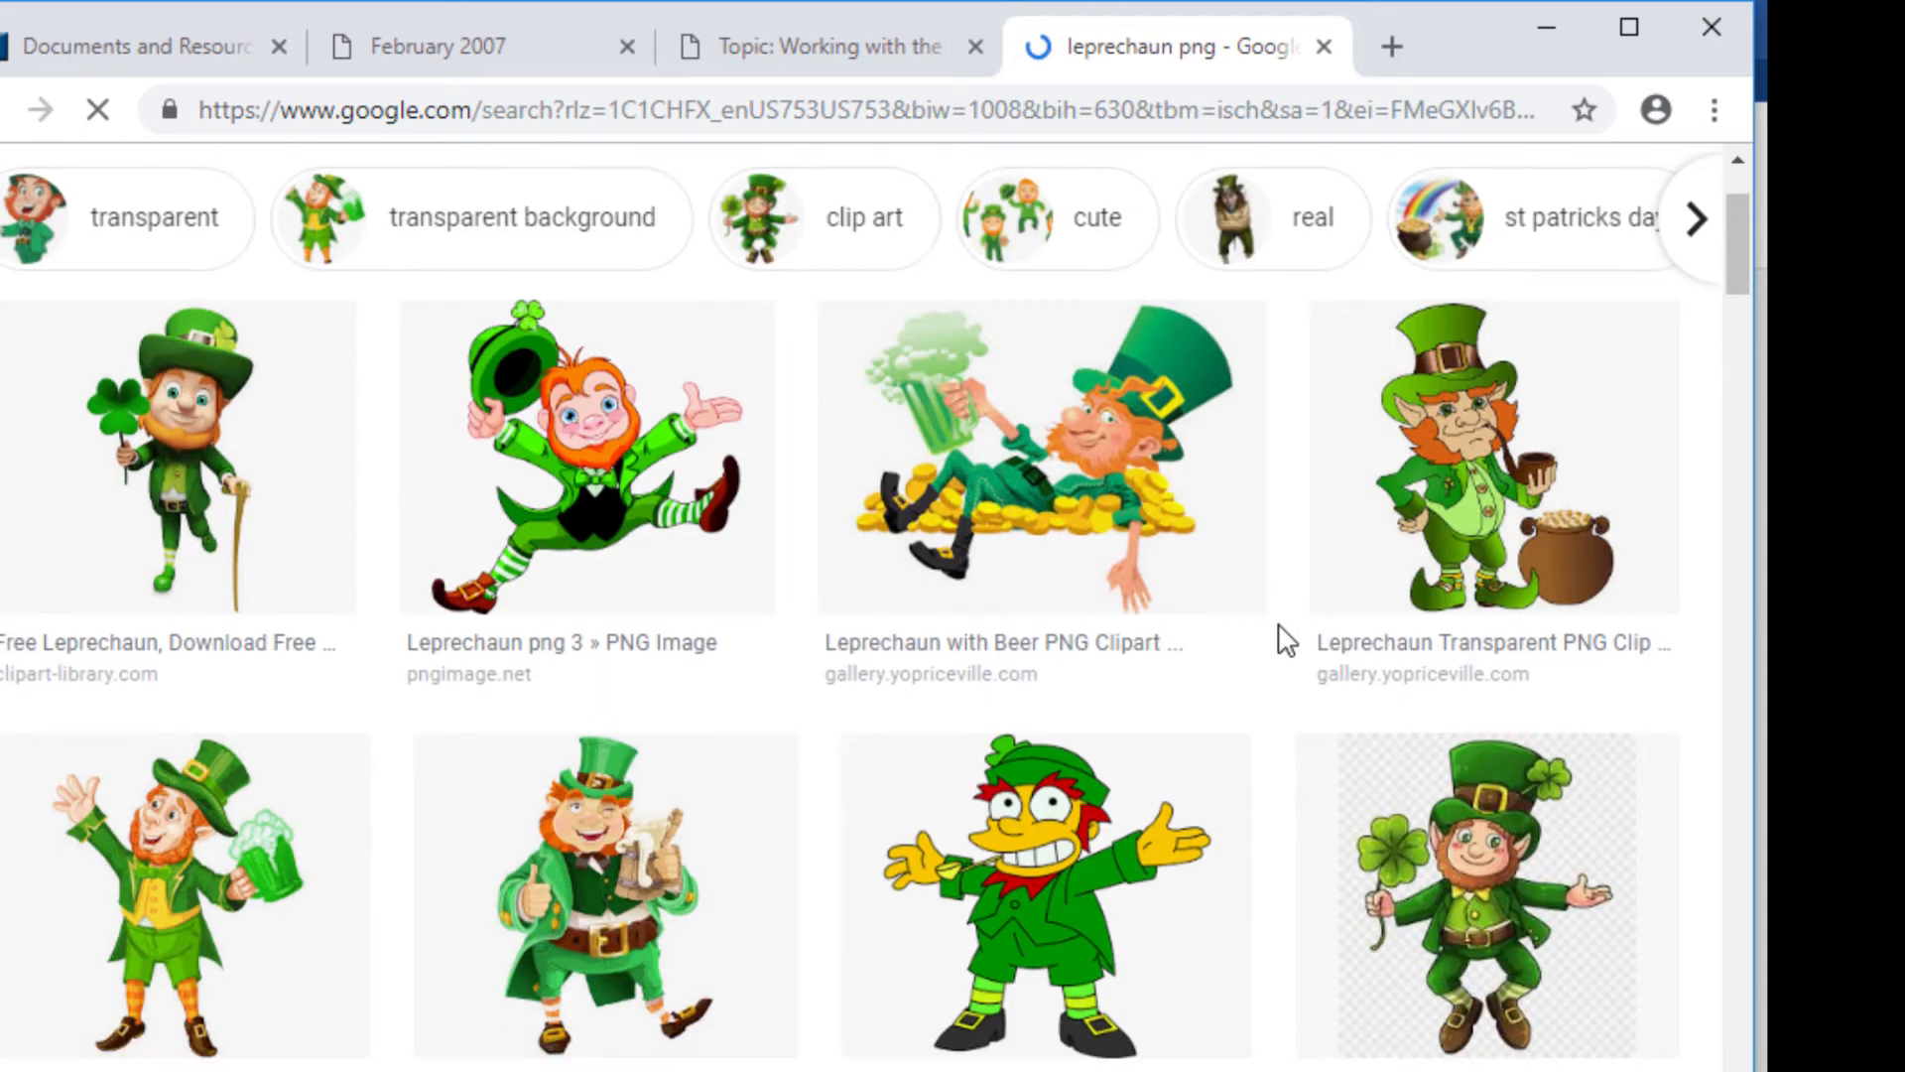
{"action": "scroll", "coordinate": [1278, 640], "scroll_direction": "down", "scroll_amount": 2}
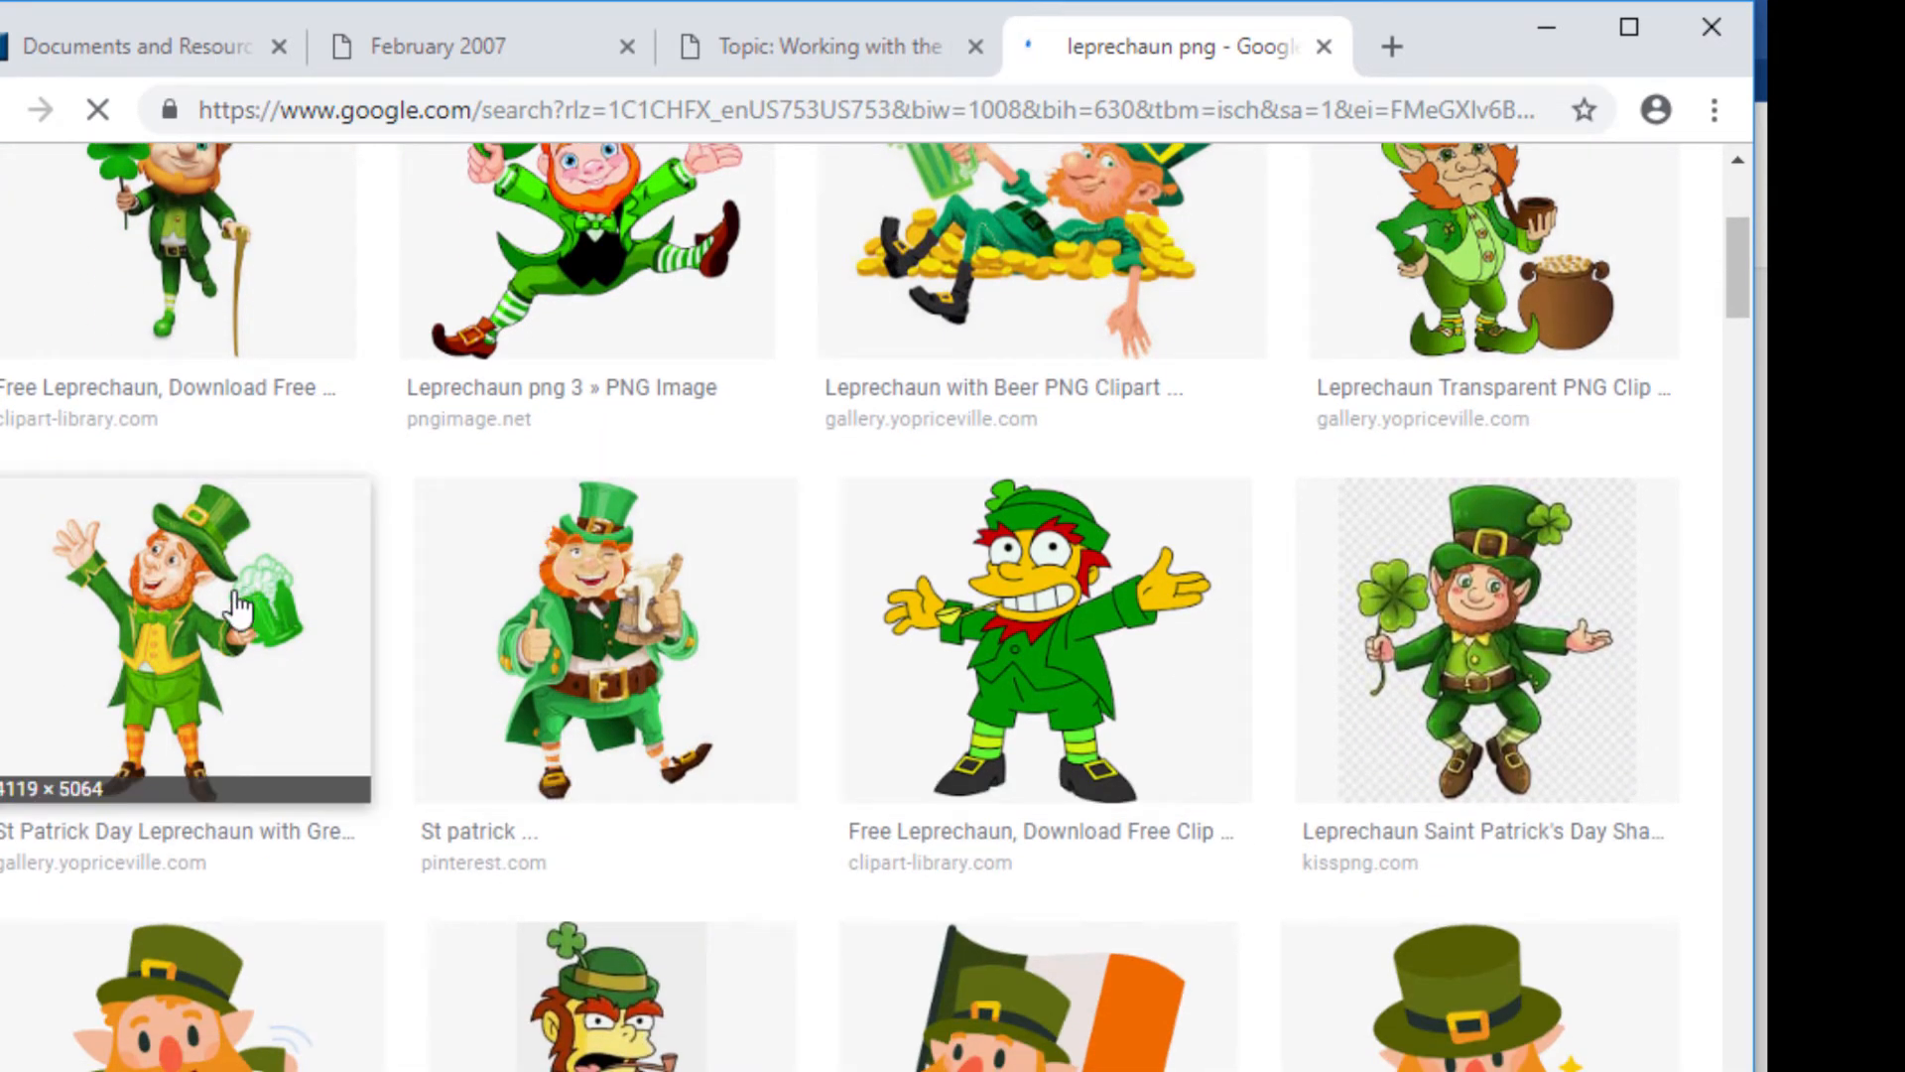
{"action": "left_click", "coordinate": [238, 607]}
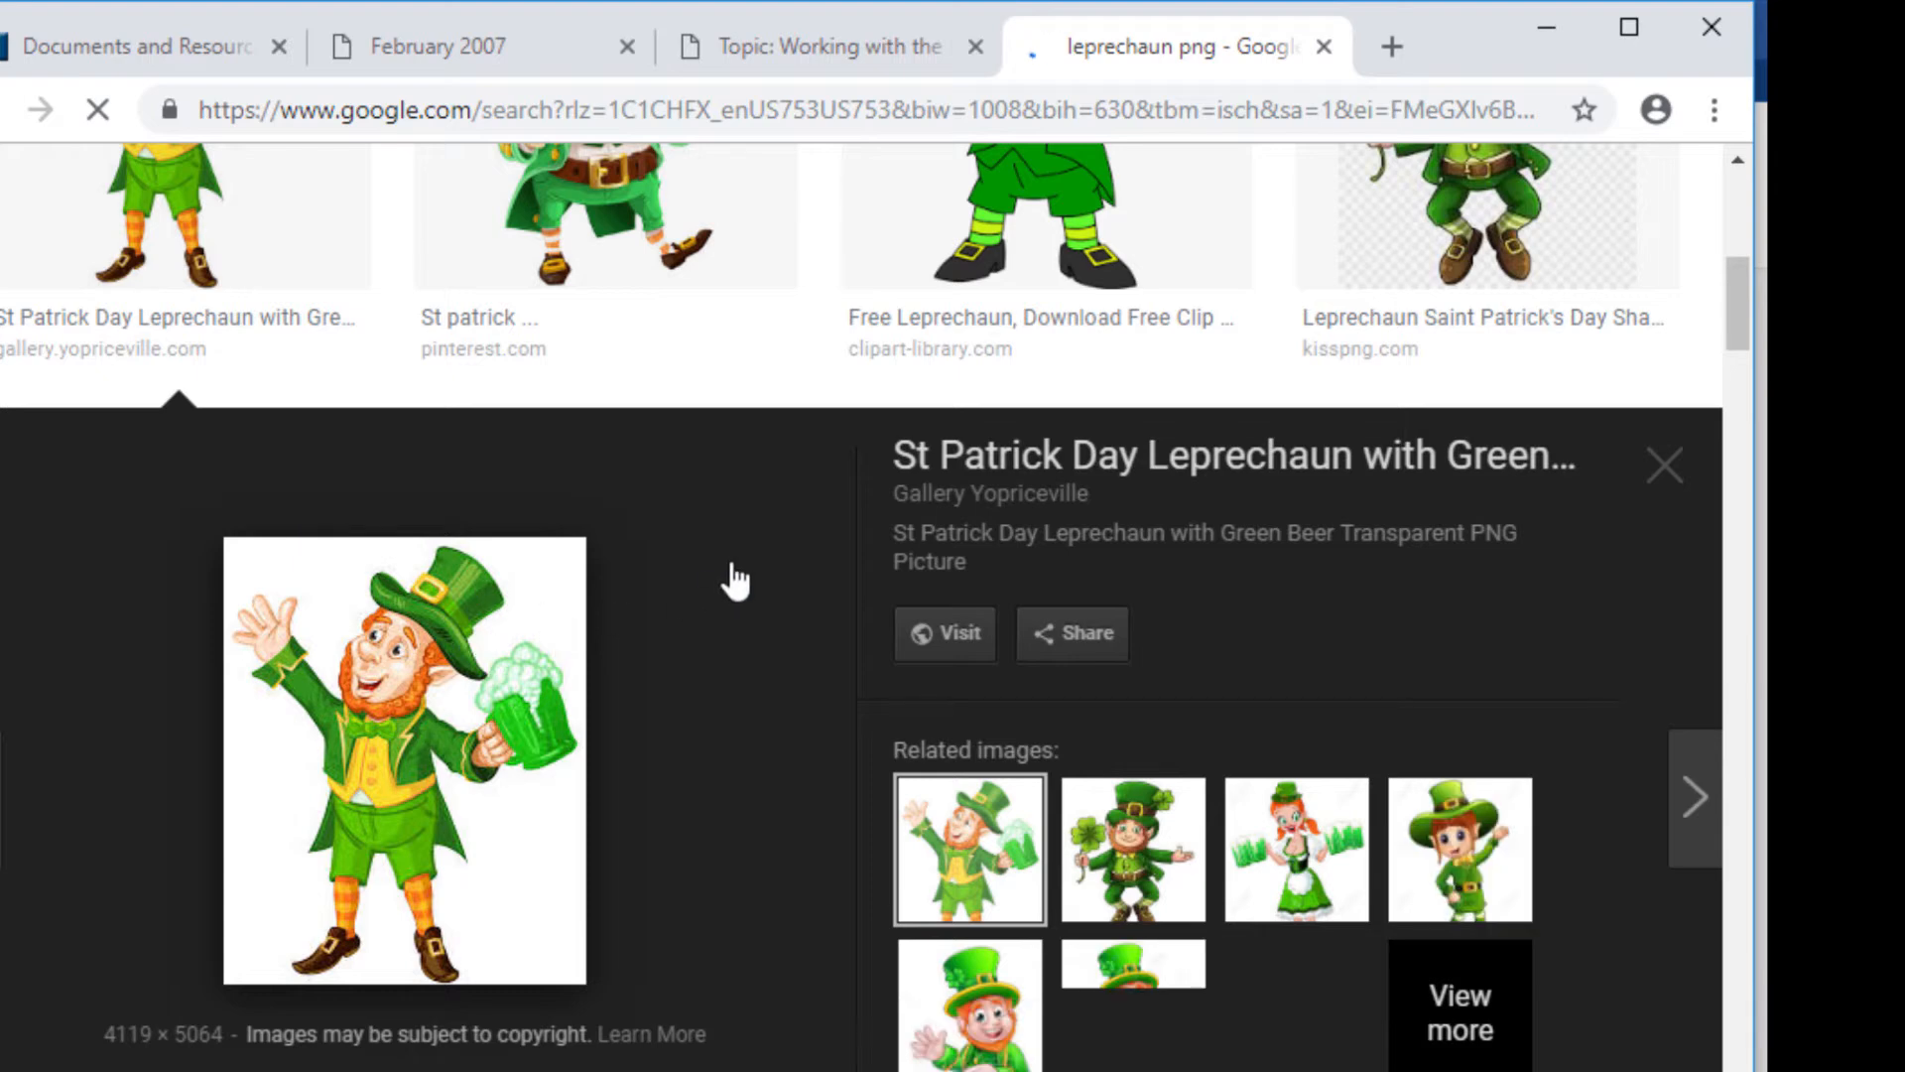
{"action": "scroll", "coordinate": [731, 578], "scroll_direction": "up", "scroll_amount": 6}
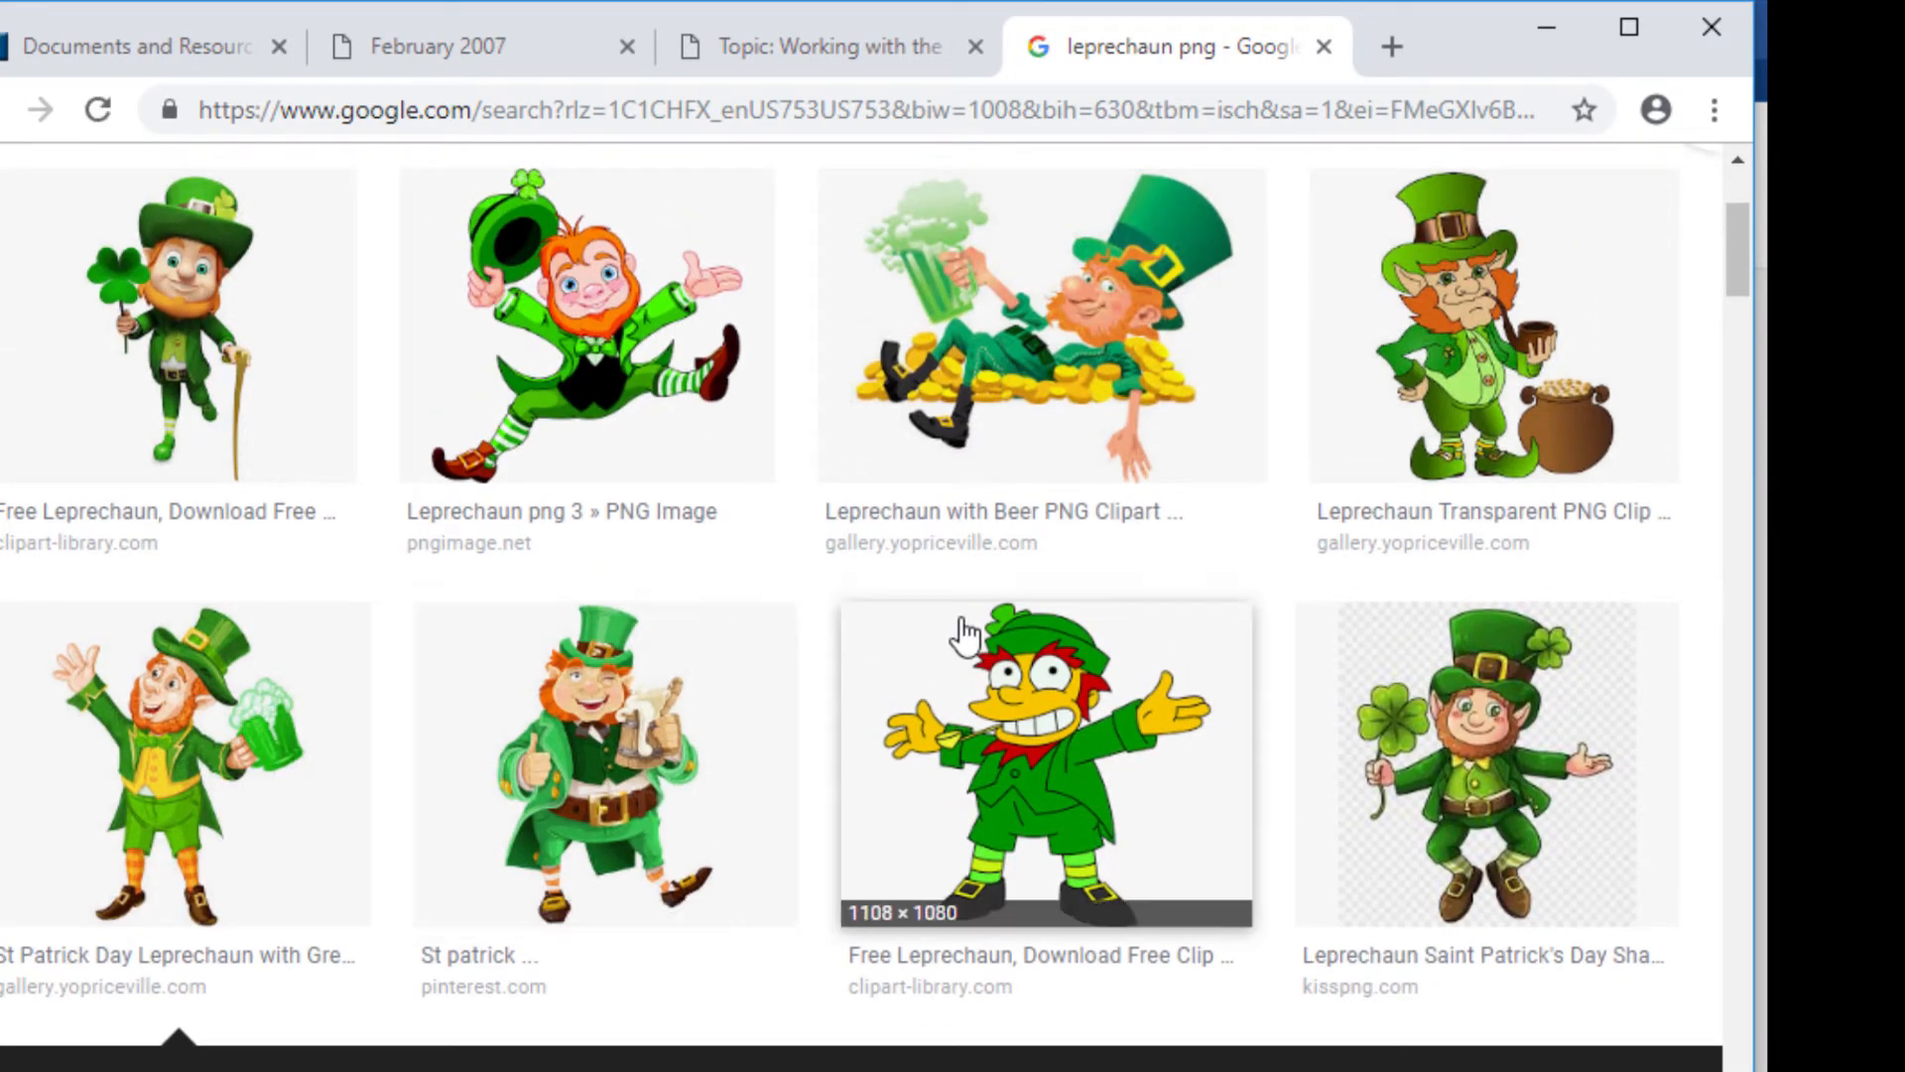
{"action": "left_click", "coordinate": [1504, 782]}
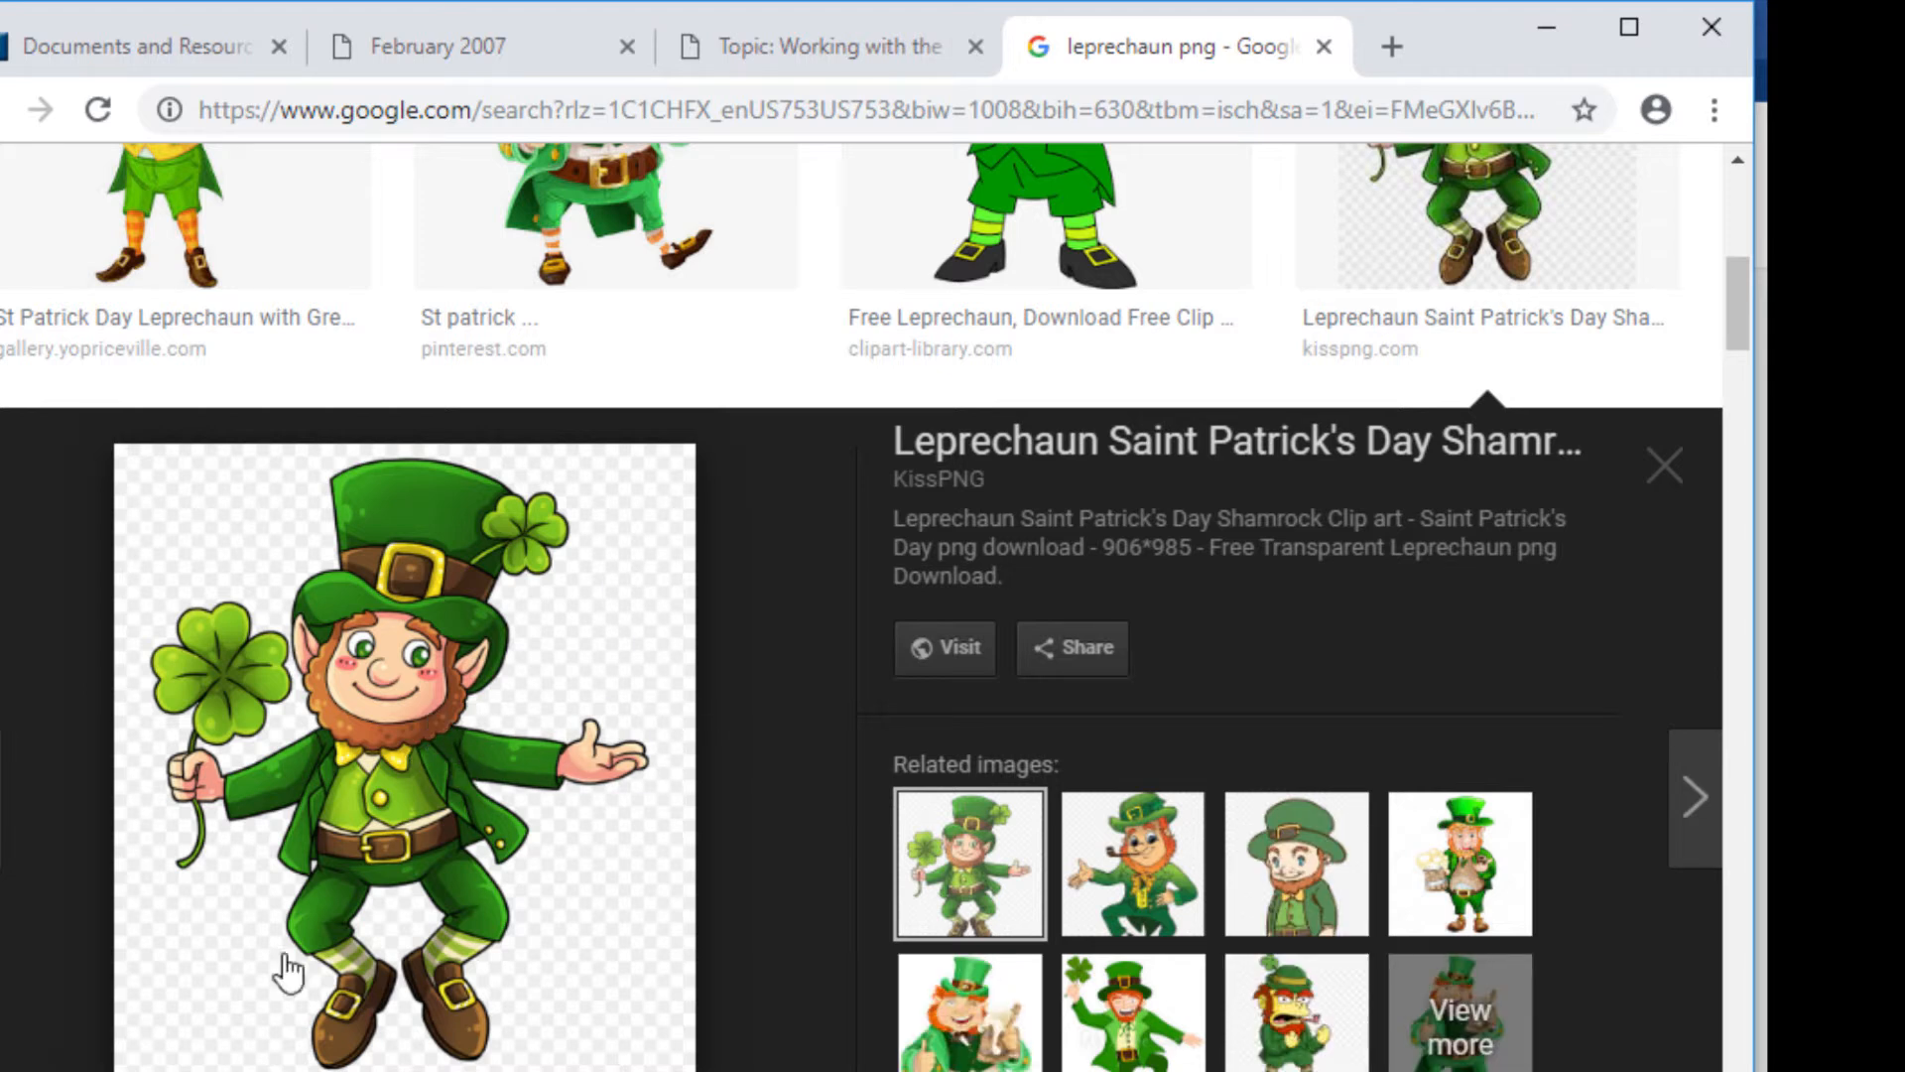
Step: Copy the KissPNG leprechaun image from the search preview, switch to Word, and paste it into the calendar cell for the 17th
{"action": "middle_click", "coordinate": [417, 645]}
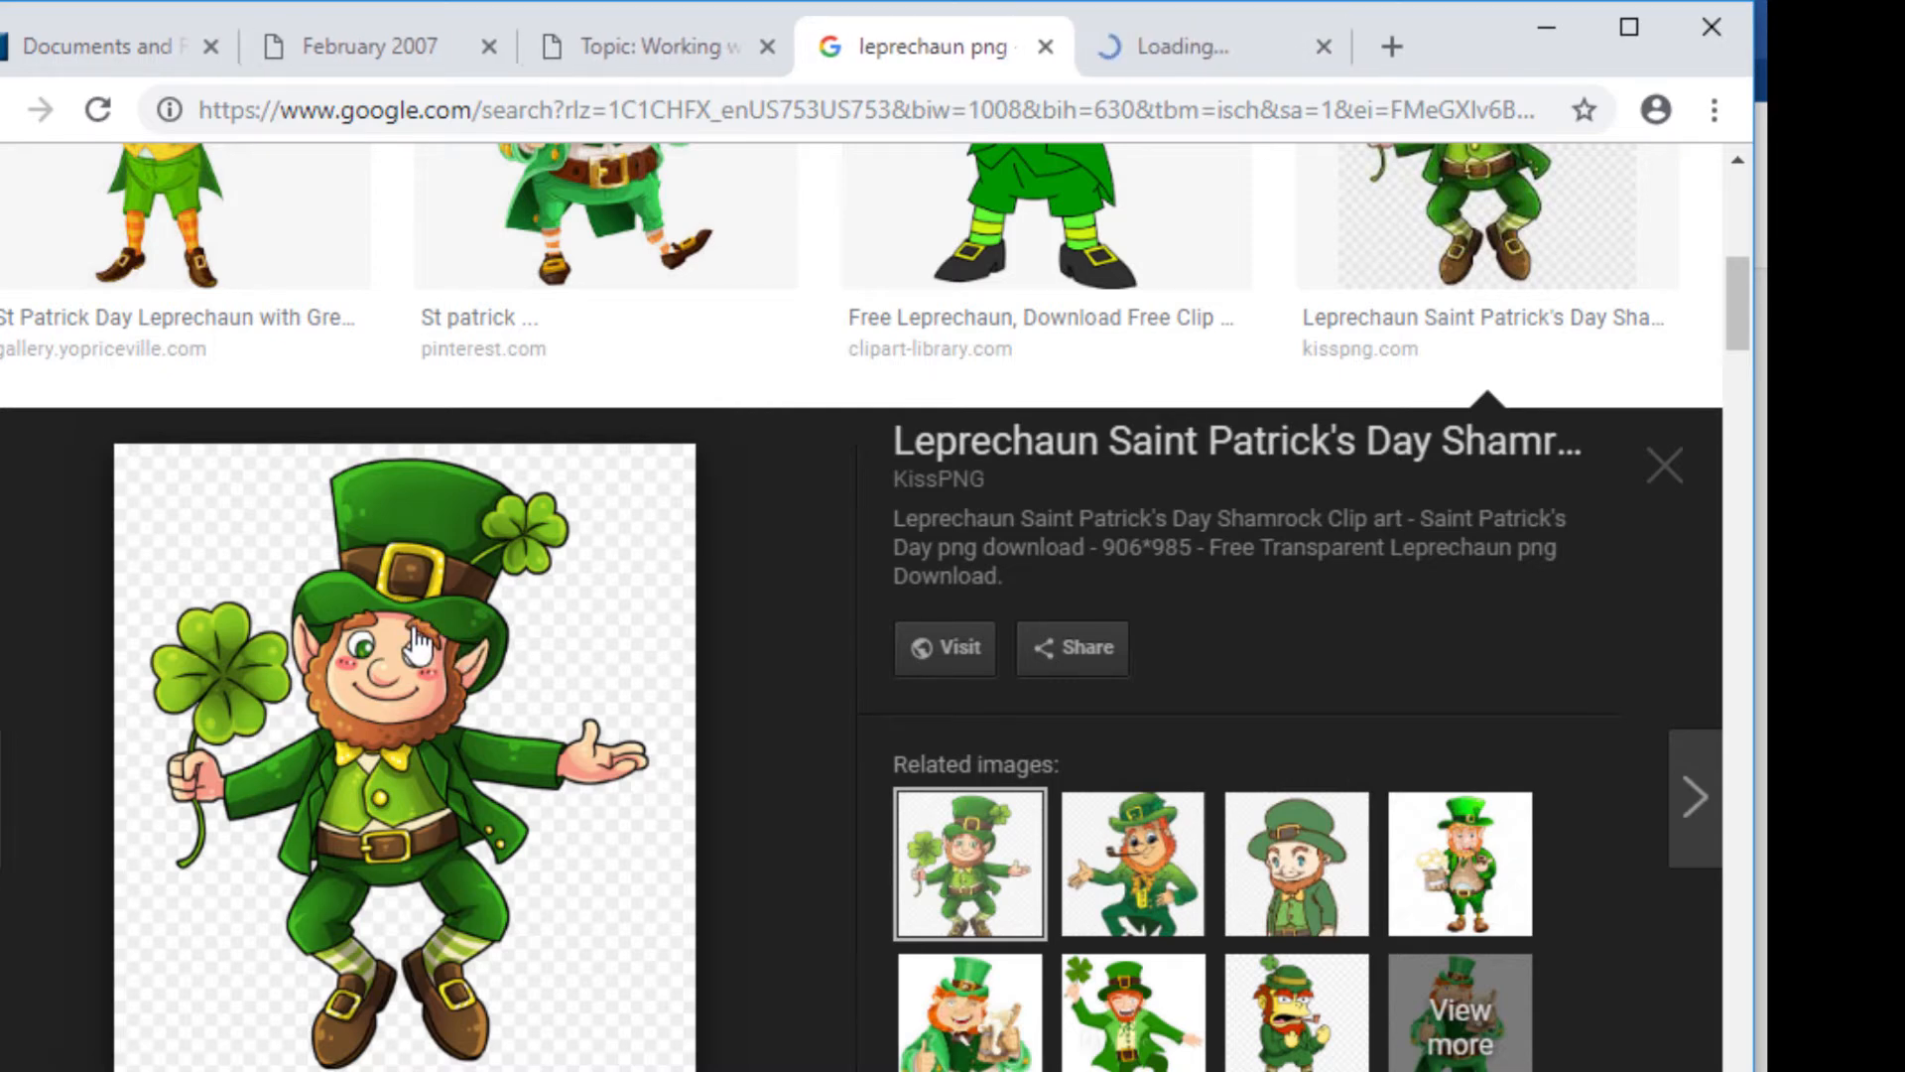
{"action": "right_click", "coordinate": [422, 701]}
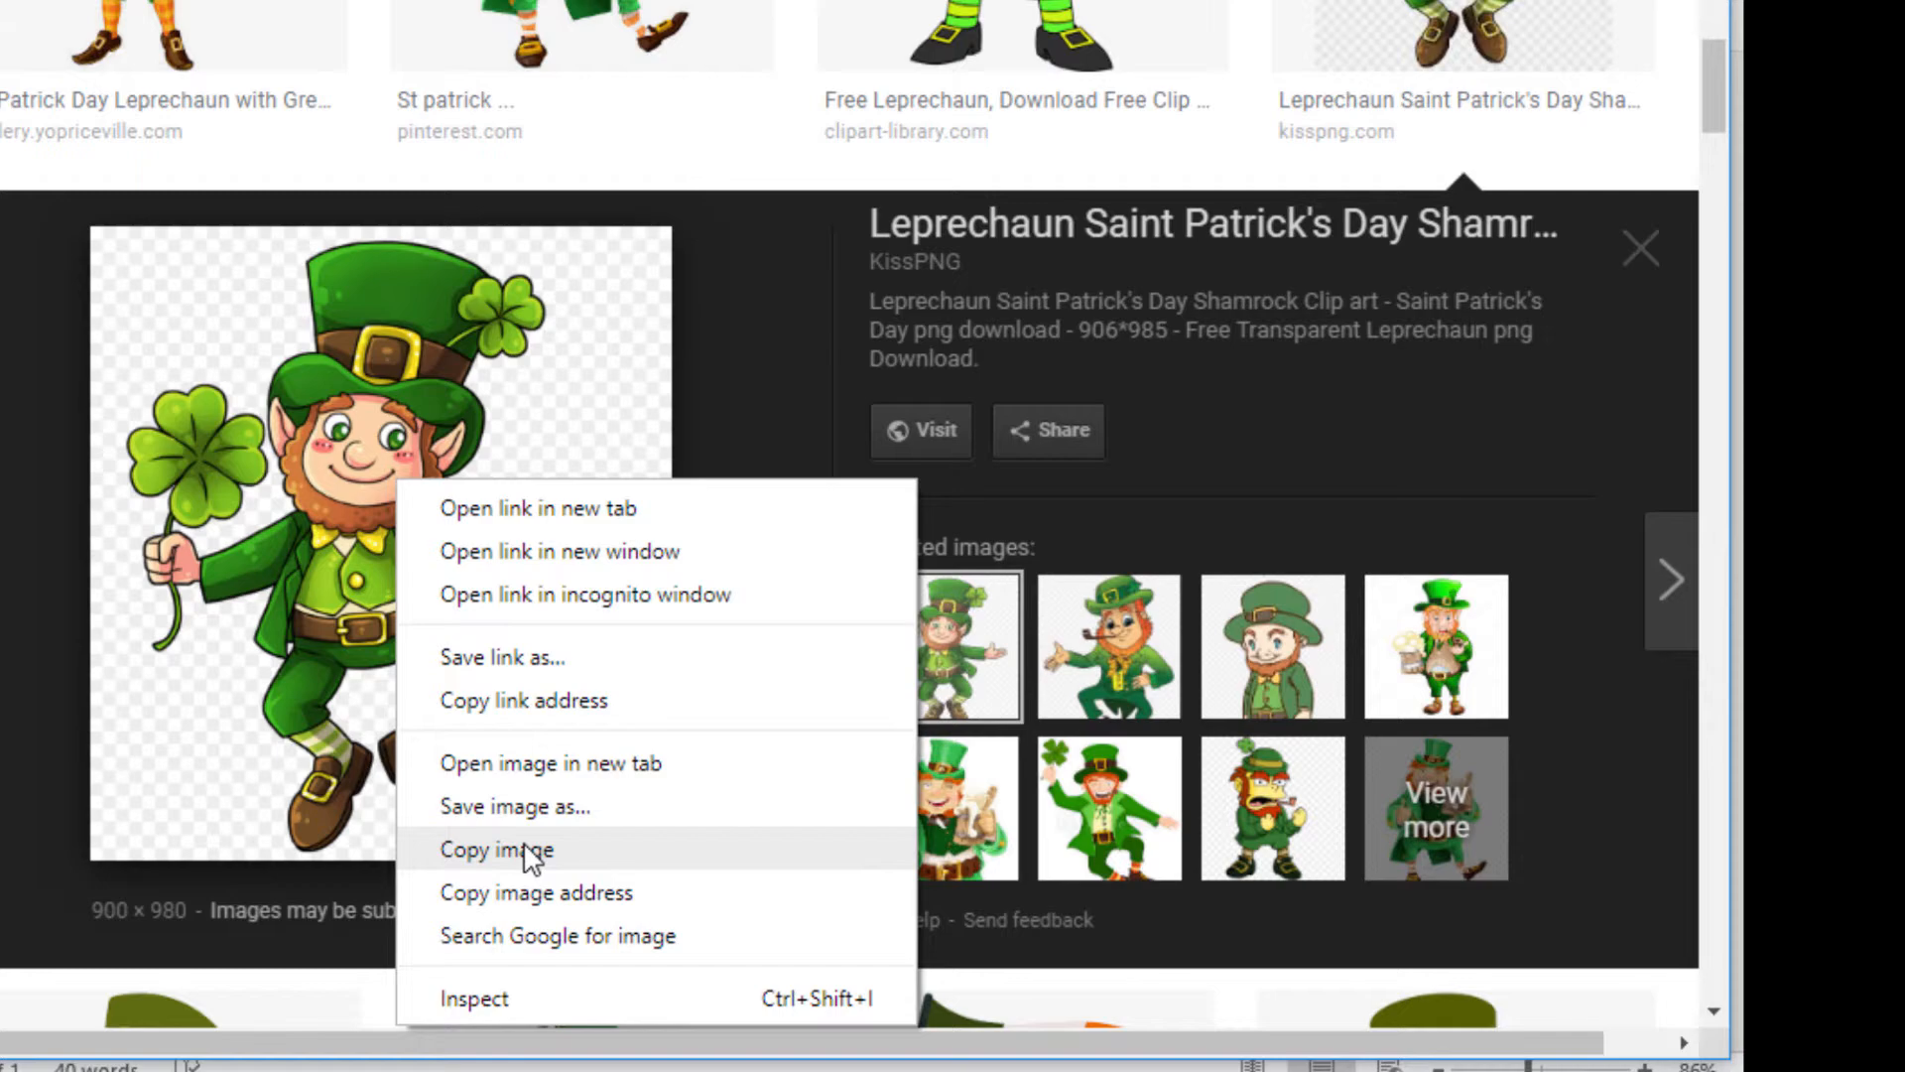
{"action": "left_click", "coordinate": [531, 1063]}
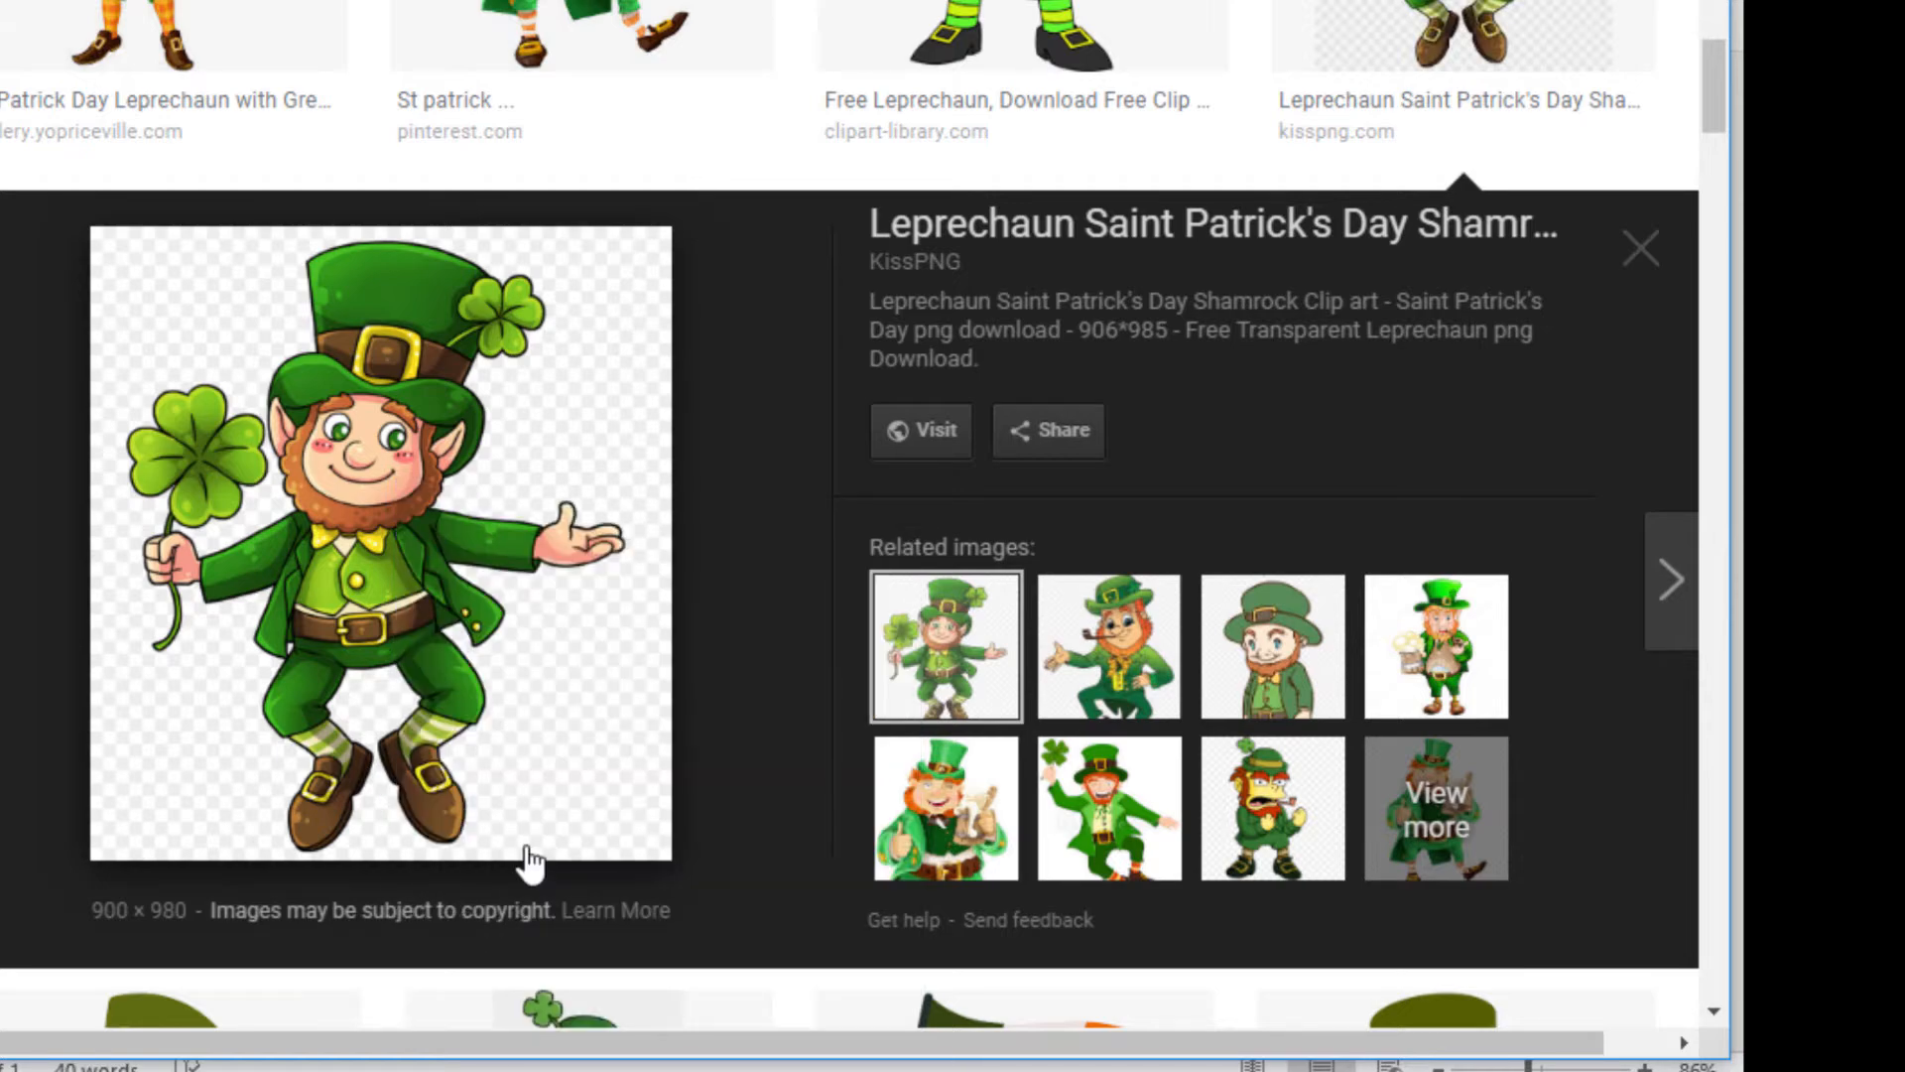
{"action": "key", "text": "alt+Tab"}
{"action": "left_click", "coordinate": [263, 697]}
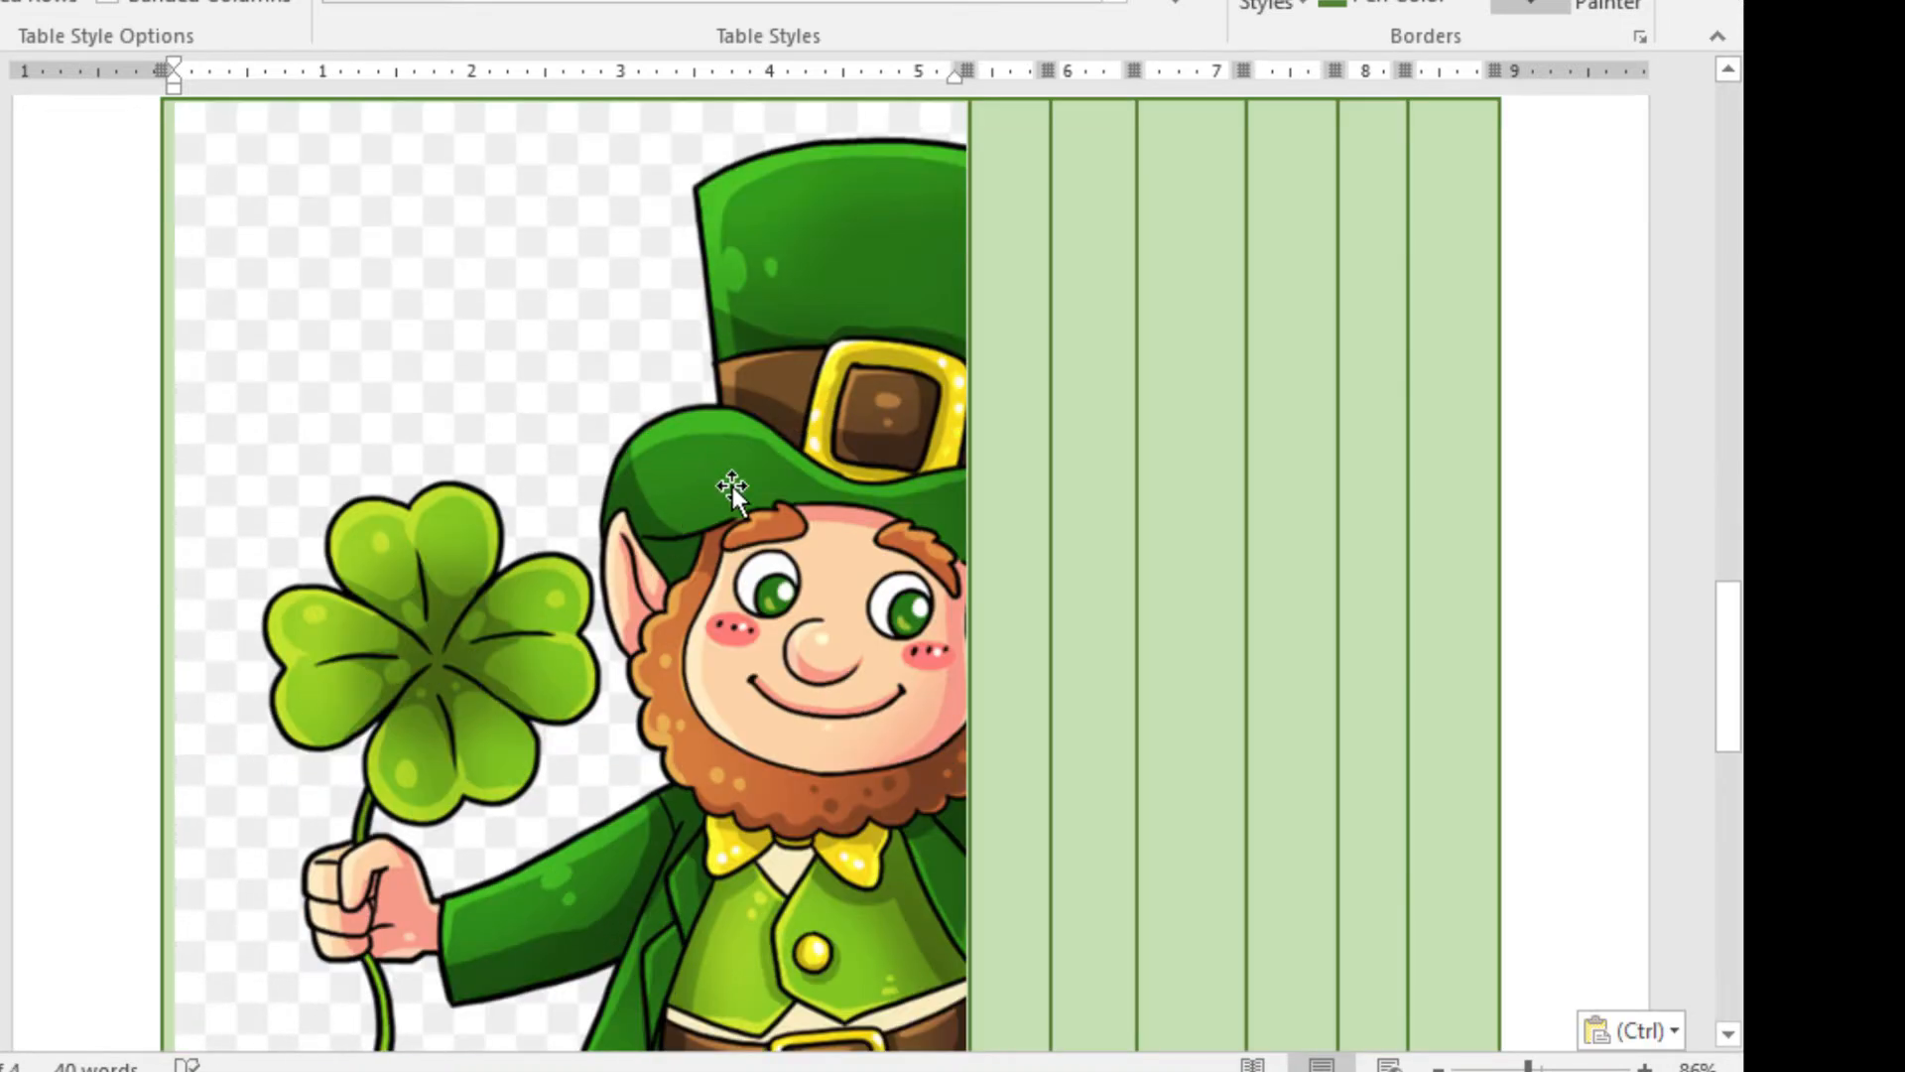
Step: Shrink the pasted leprechaun picture proportionally until it fits within the normal size of the 17 cell
{"action": "left_click", "coordinate": [733, 486]}
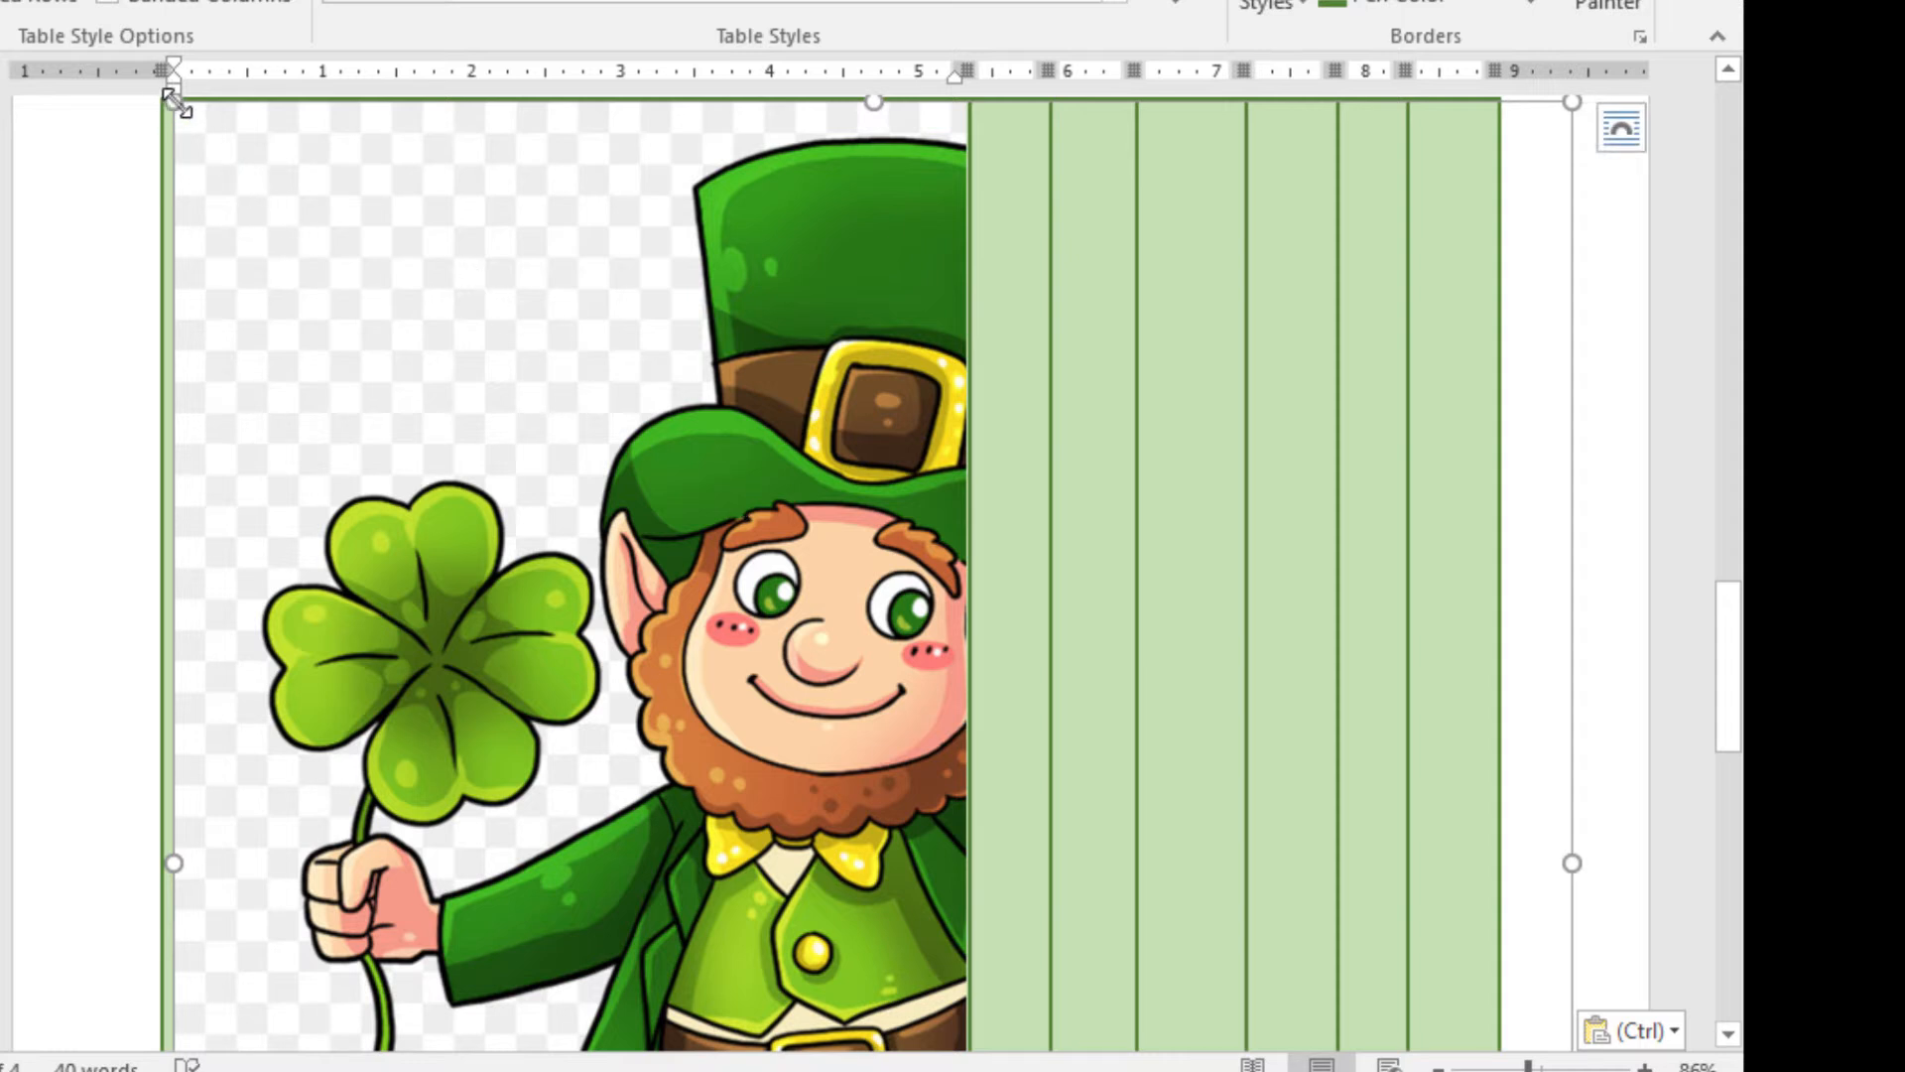
{"action": "left_click_drag", "start_coordinate": [171, 99], "coordinate": [681, 570]}
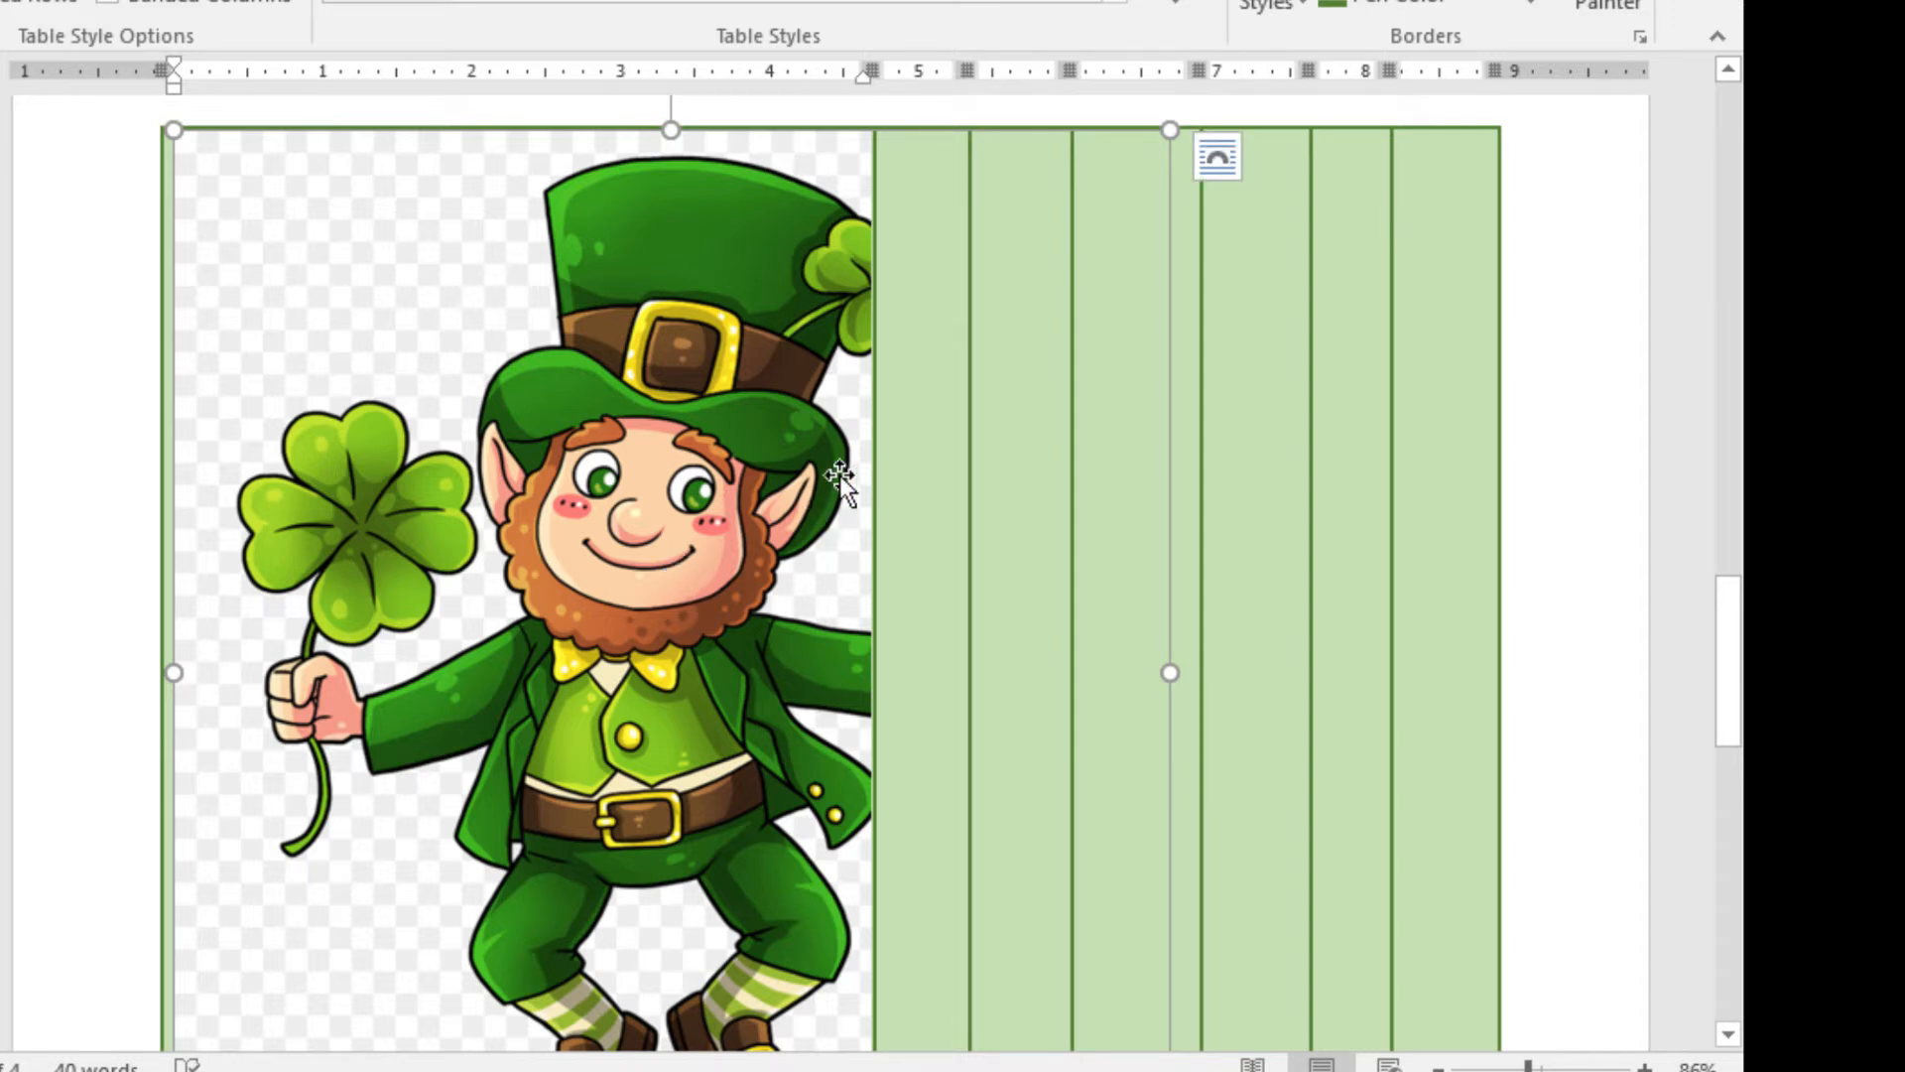
{"action": "scroll", "coordinate": [839, 474], "scroll_direction": "down", "scroll_amount": 3}
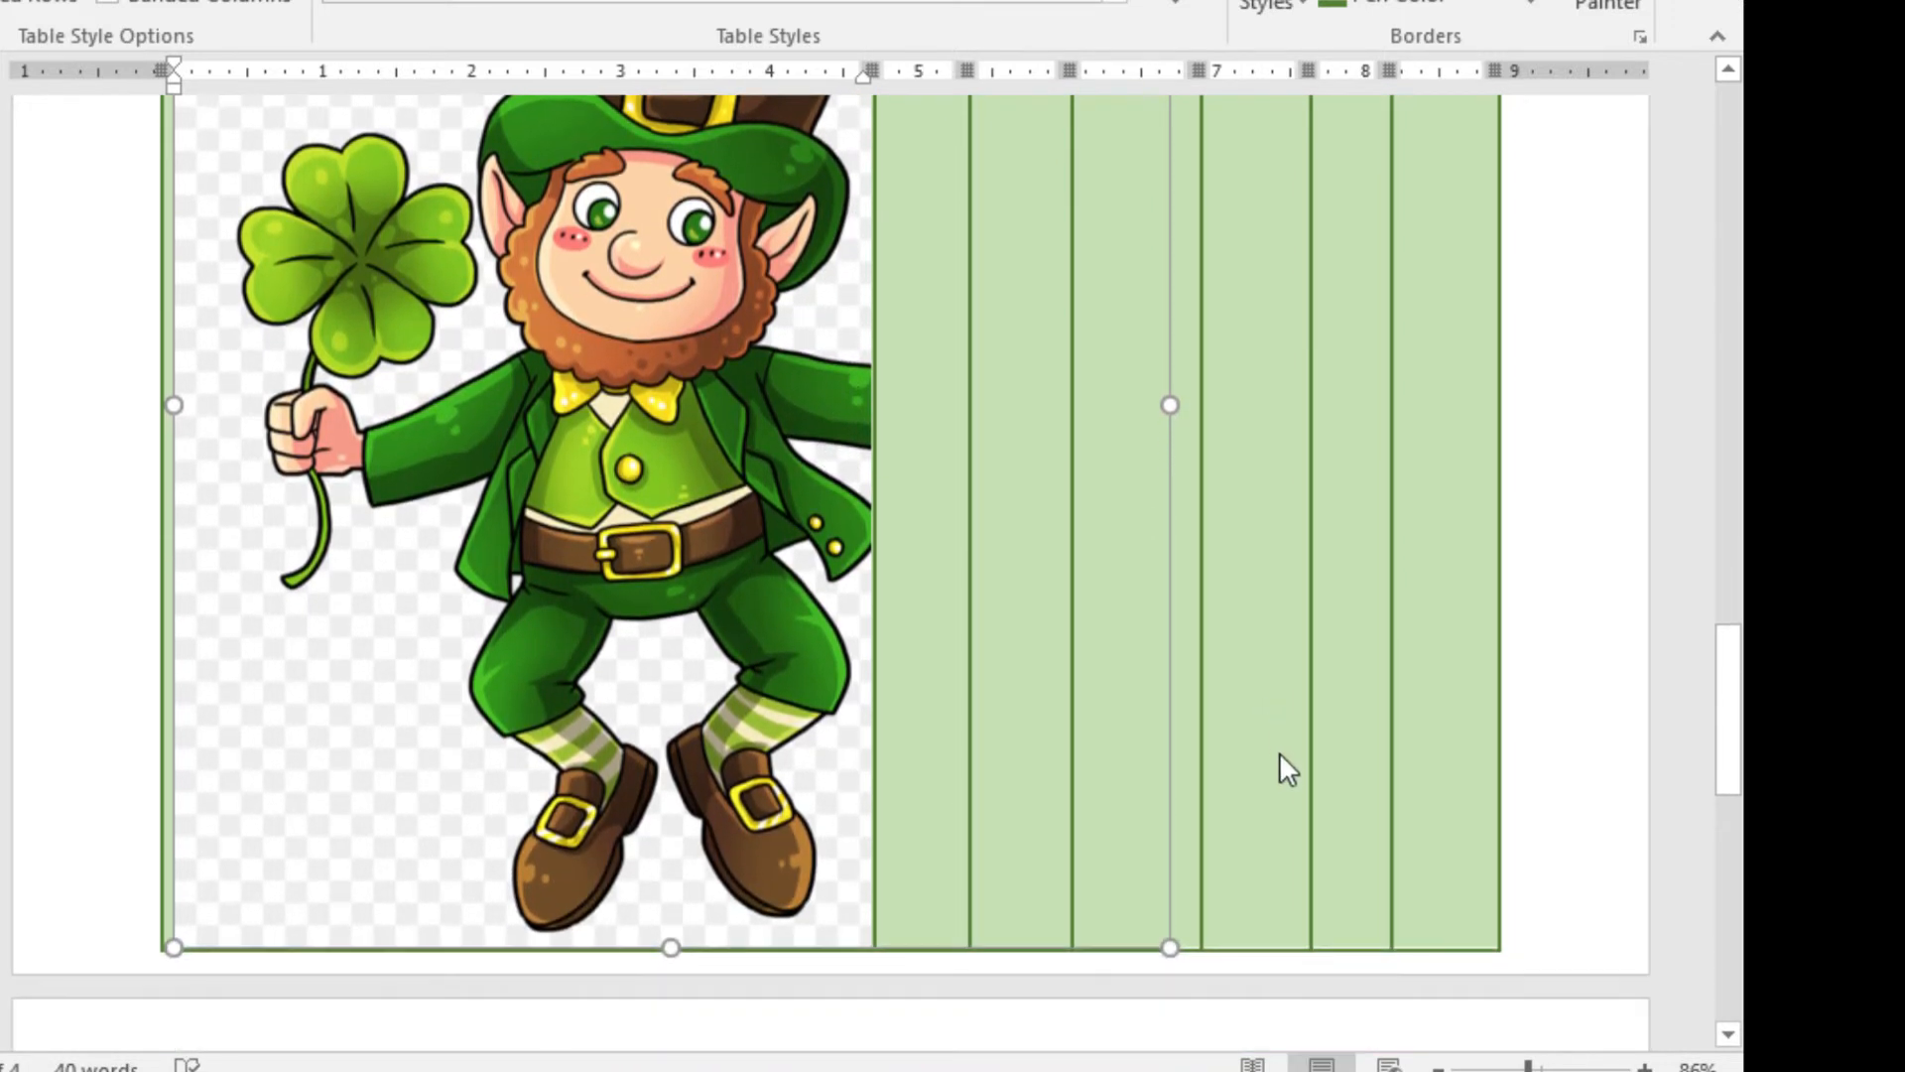
{"action": "left_click_drag", "start_coordinate": [1170, 948], "coordinate": [289, 213]}
{"action": "scroll", "coordinate": [474, 473], "scroll_direction": "up", "scroll_amount": 1}
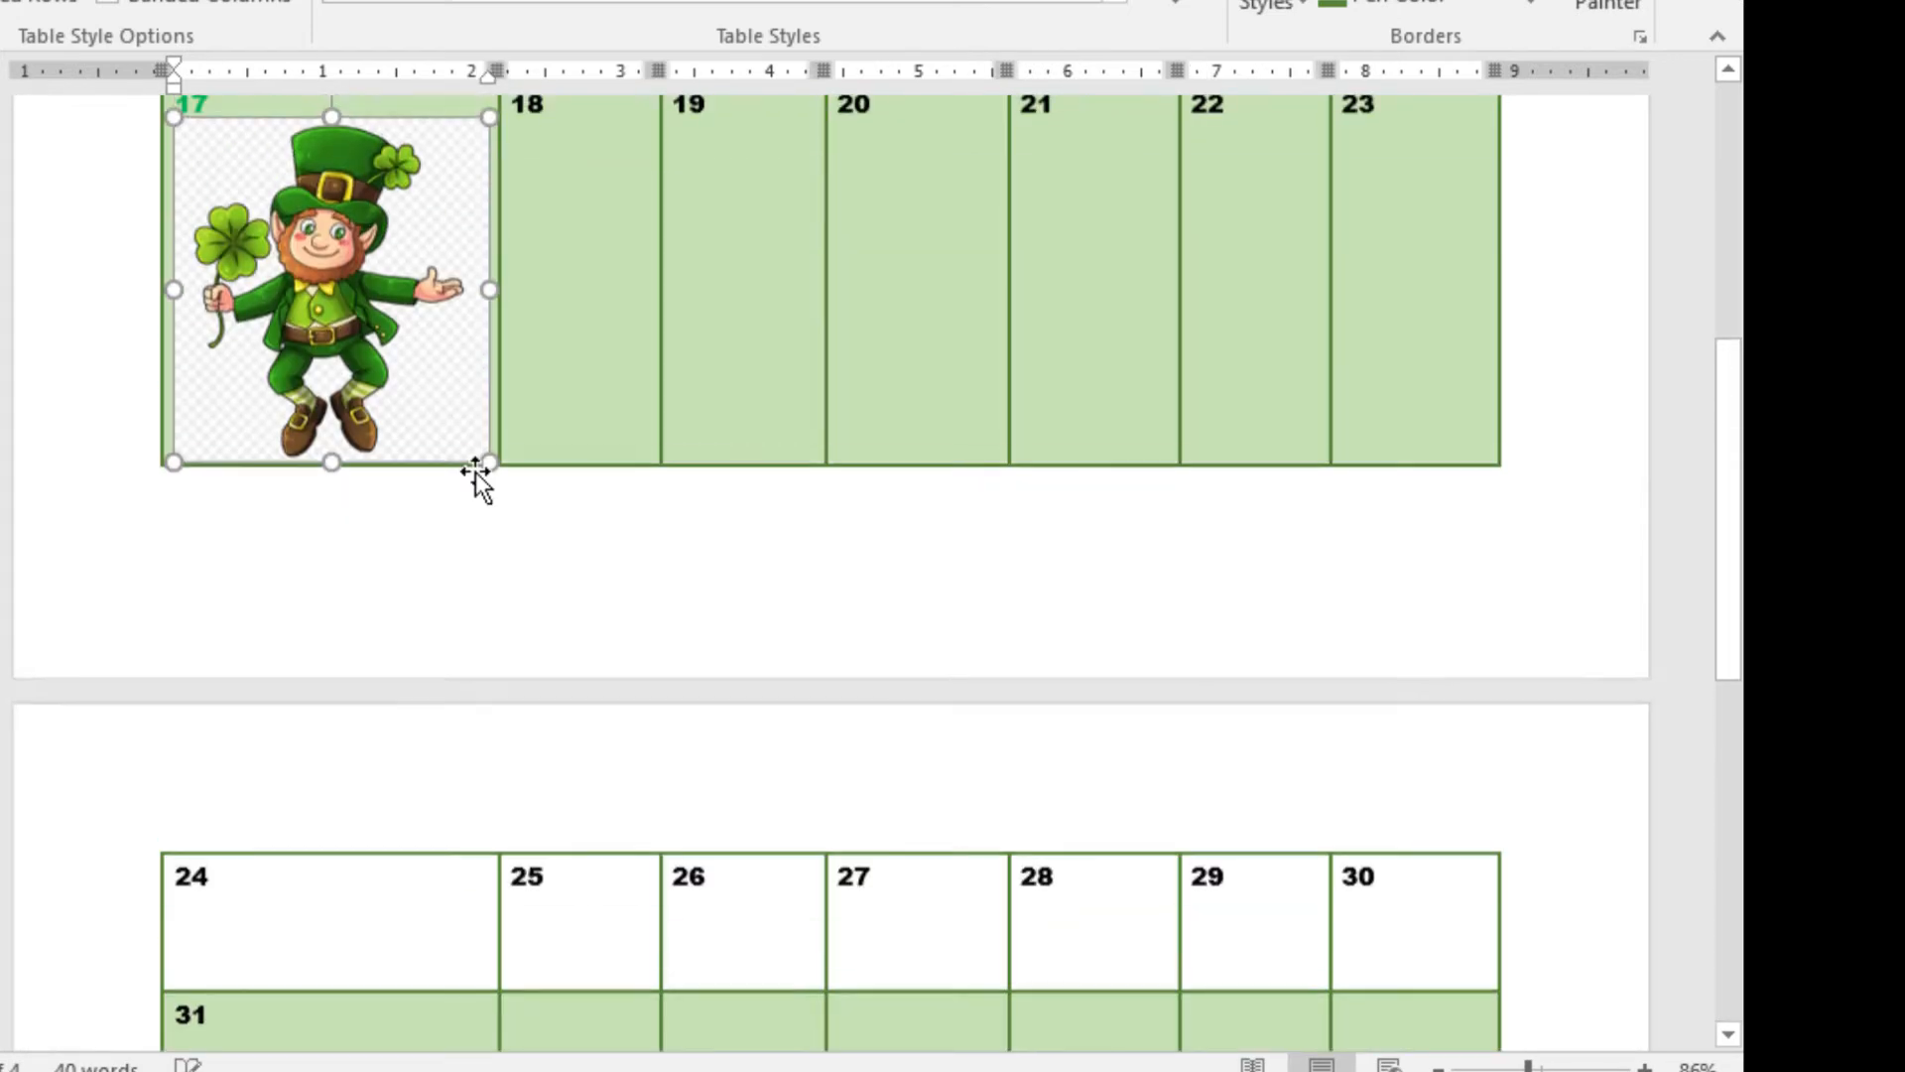
{"action": "left_click_drag", "start_coordinate": [491, 520], "coordinate": [271, 304]}
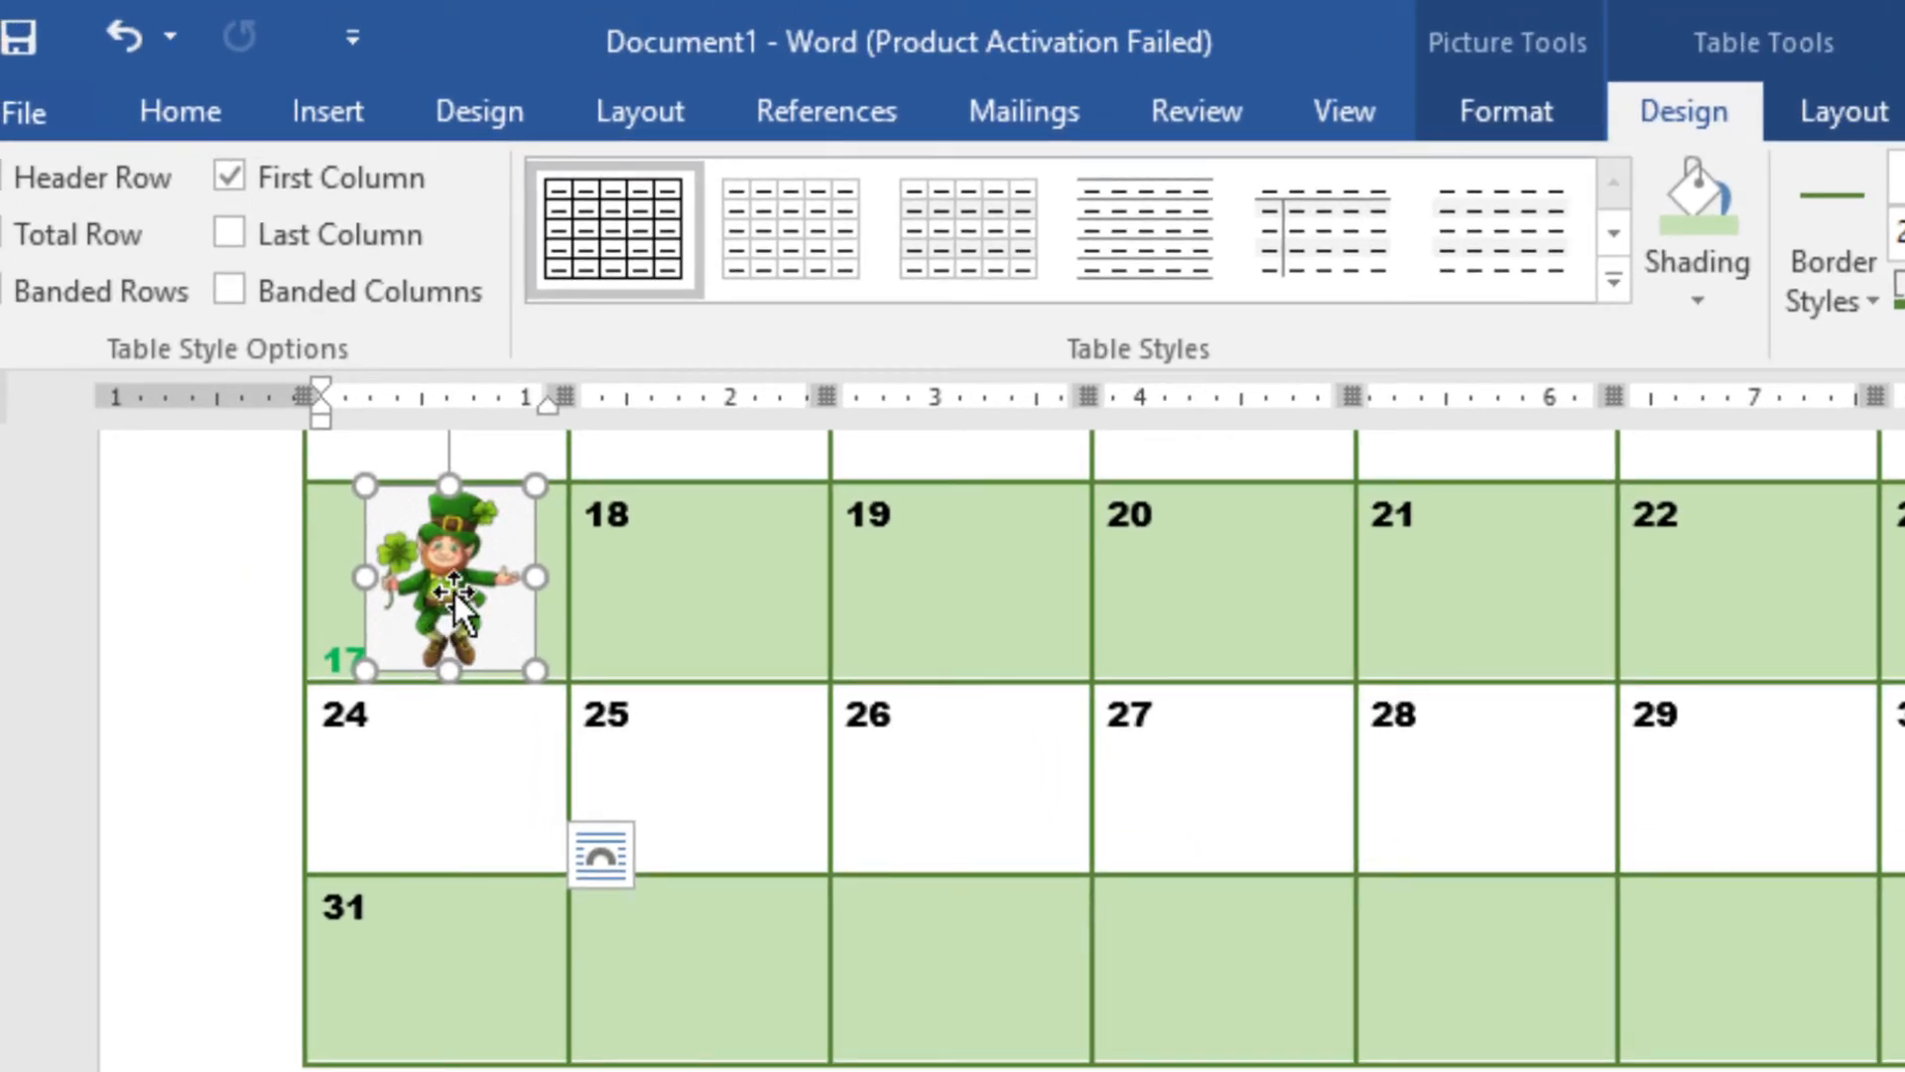
Step: Set the leprechaun picture's text wrapping to In Front of Text and position it beside the number 17
{"action": "double_click", "coordinate": [454, 593]}
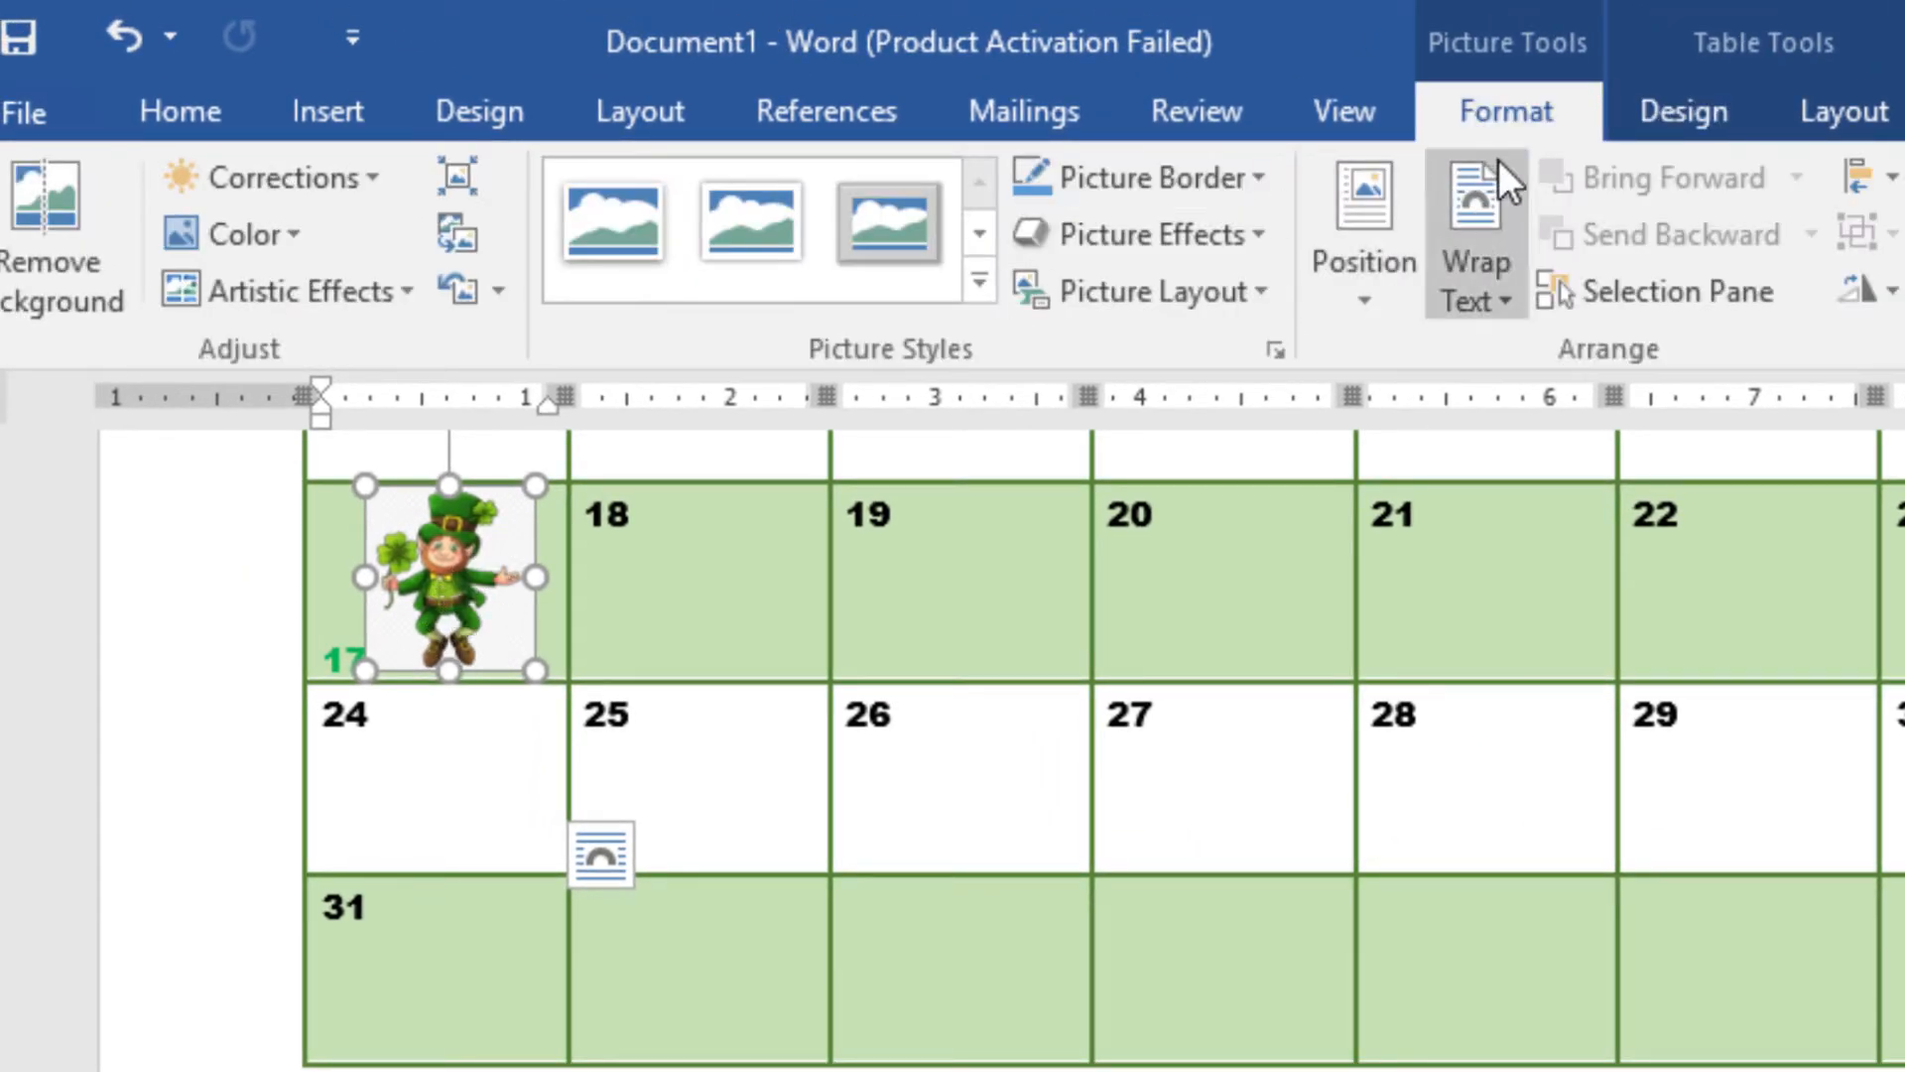
{"action": "left_click", "coordinate": [1493, 306]}
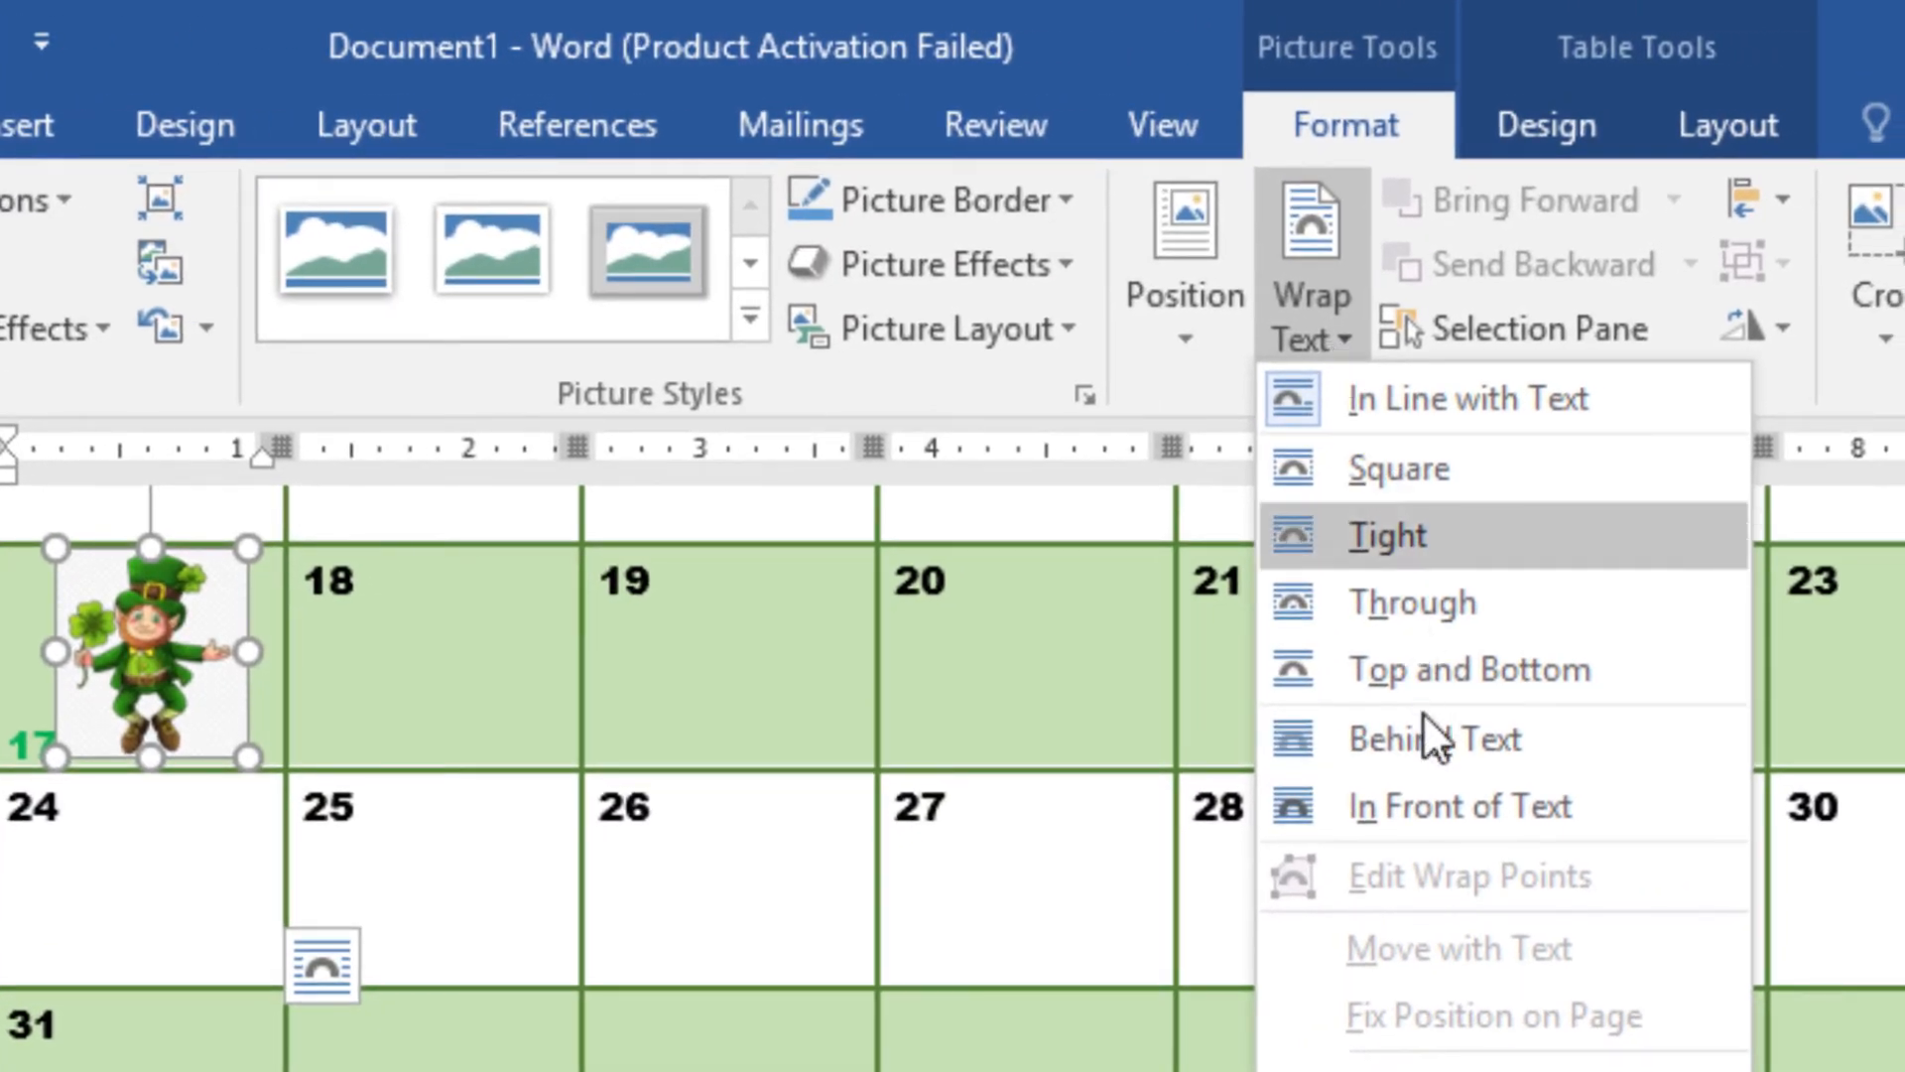
{"action": "left_click", "coordinate": [1437, 800]}
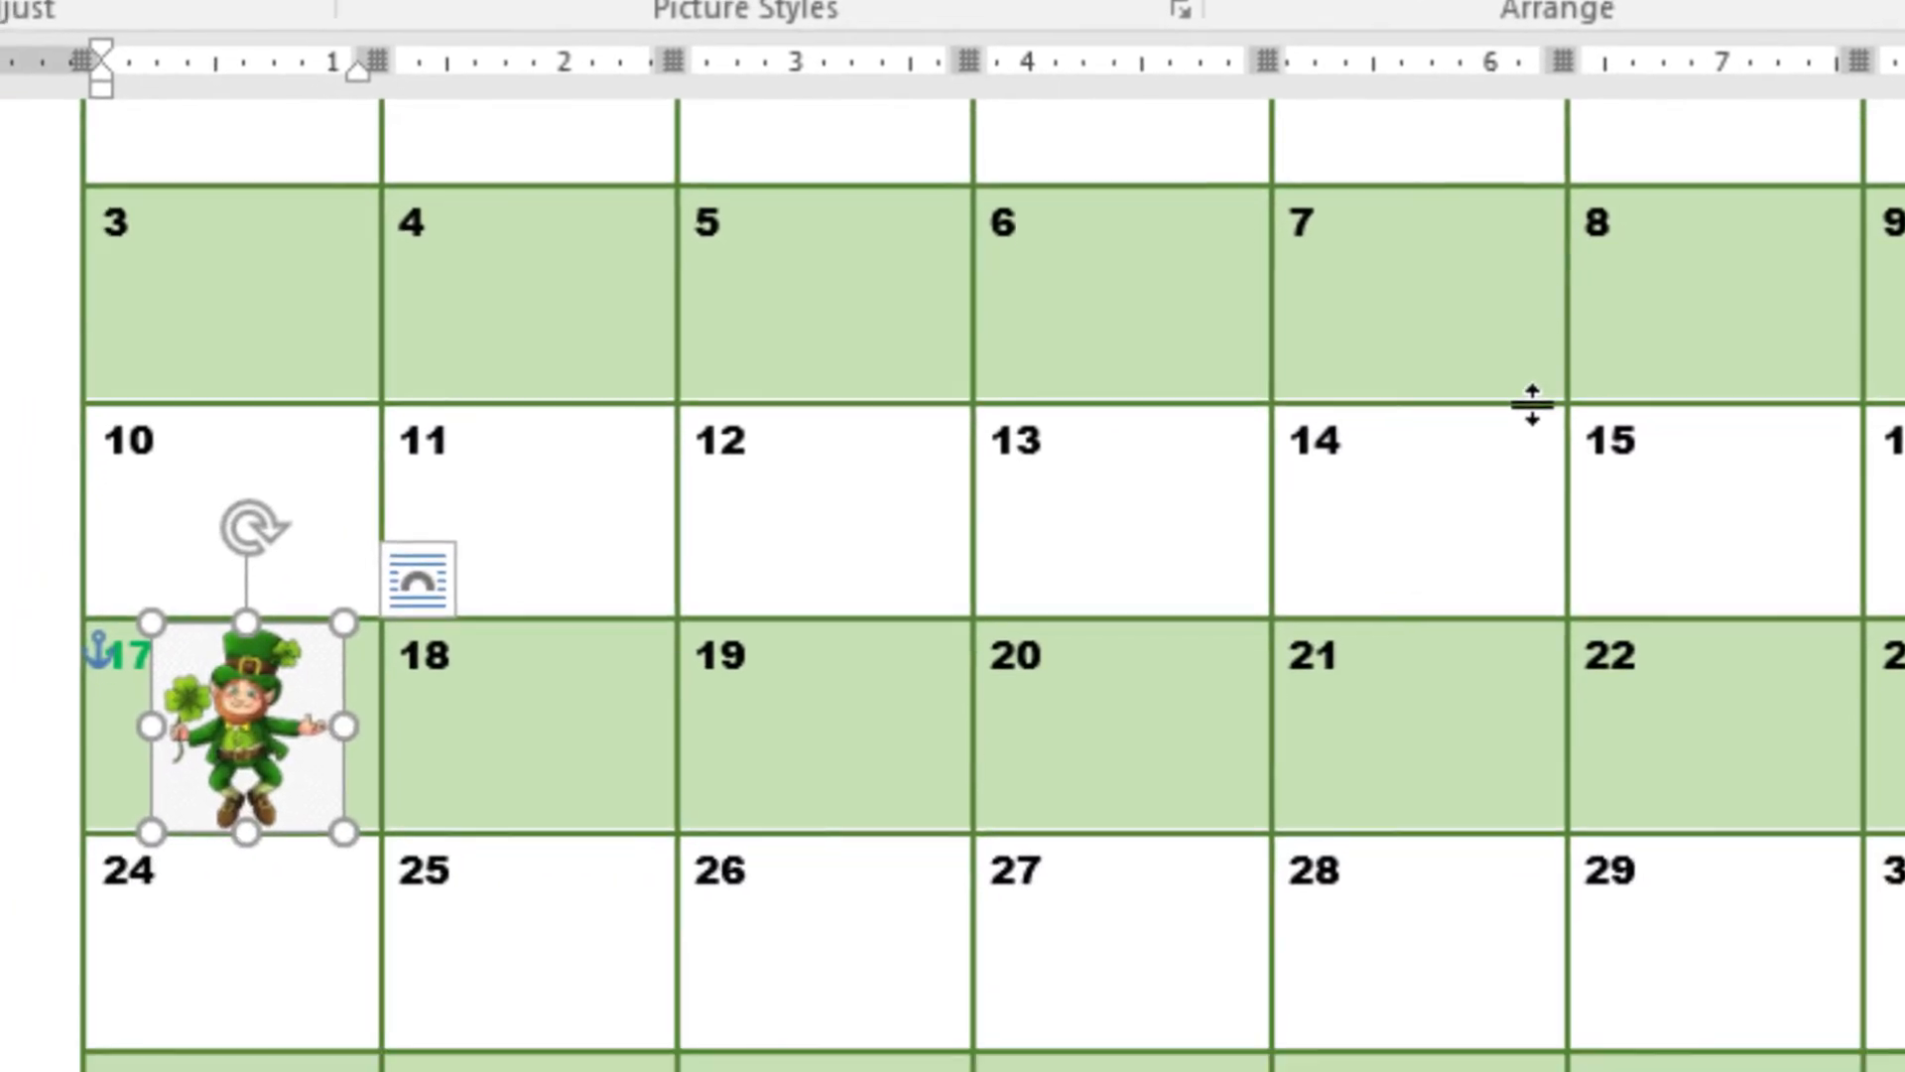
{"action": "left_click_drag", "start_coordinate": [249, 692], "coordinate": [250, 649]}
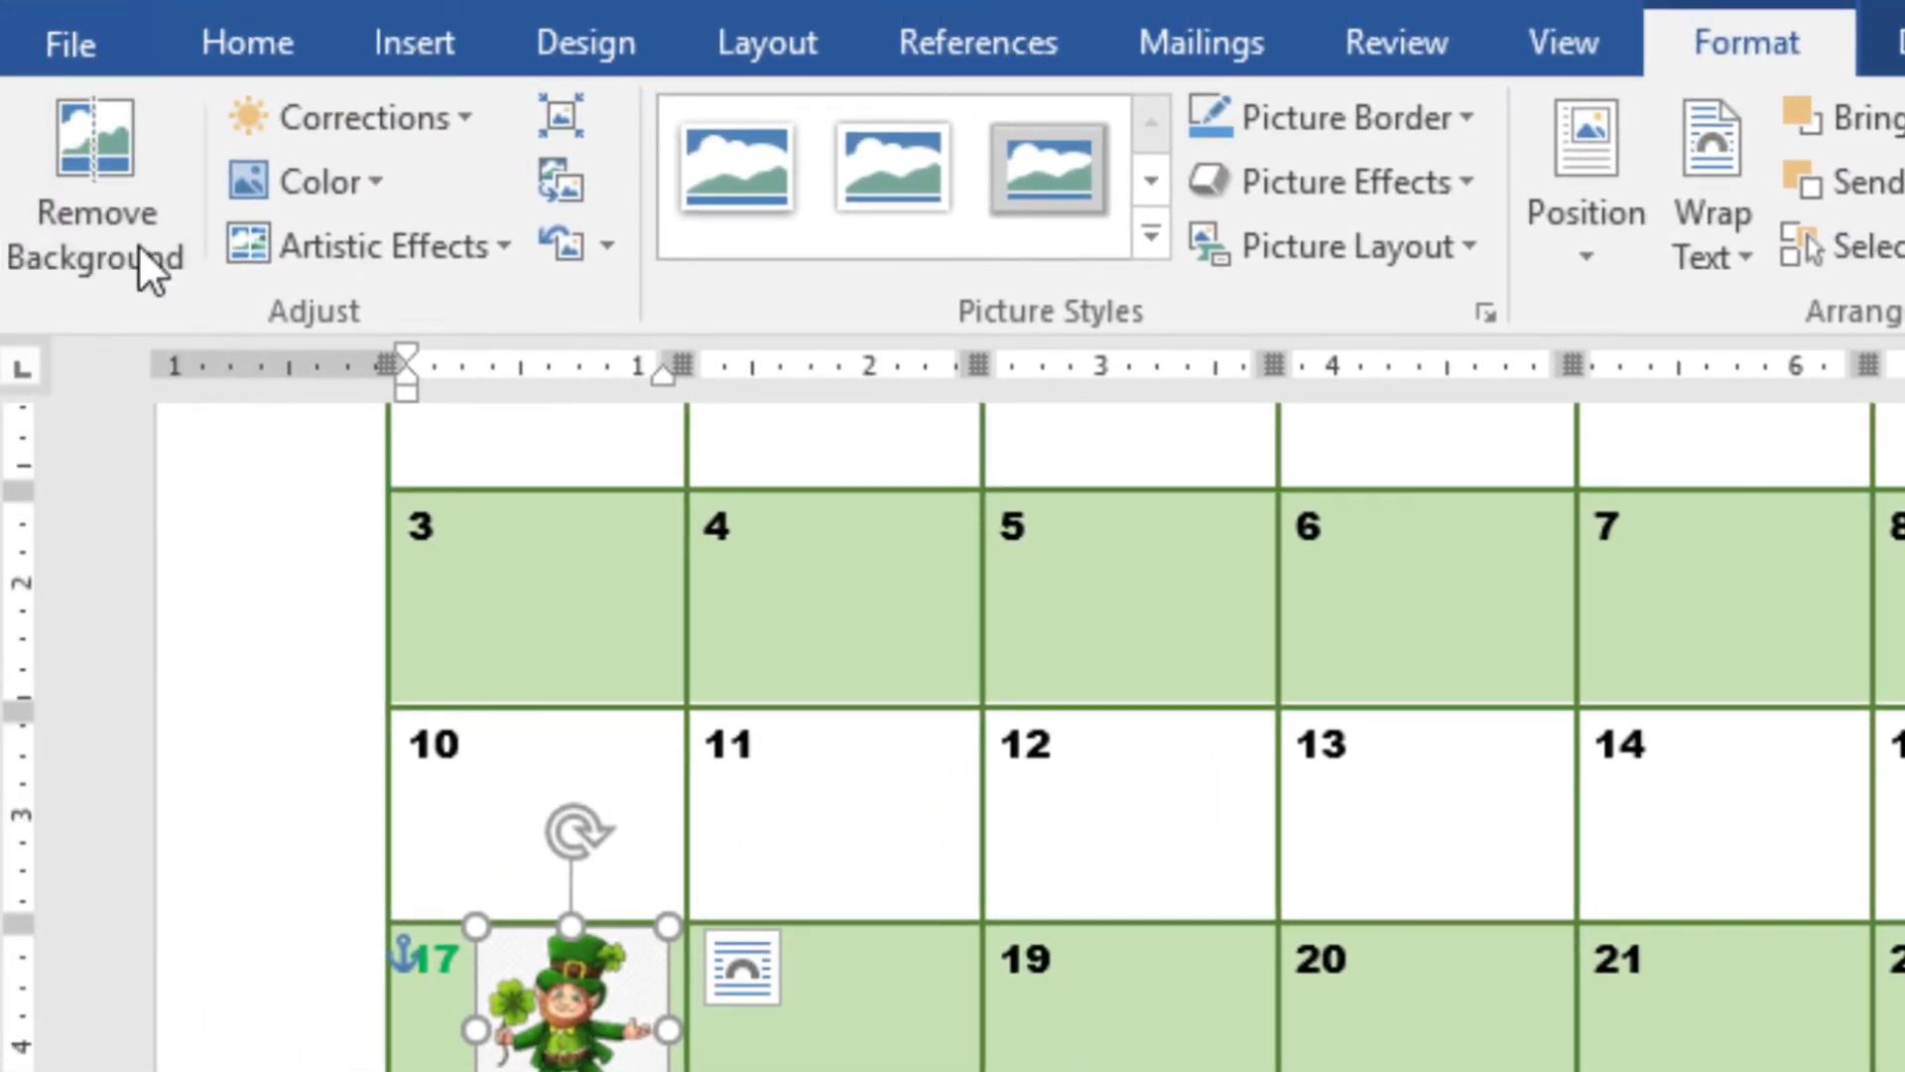
Step: Remove the leprechaun picture's background, keeping the automatic selection, and enlarge and reposition the picture over the 17 cell
{"action": "left_click", "coordinate": [77, 159]}
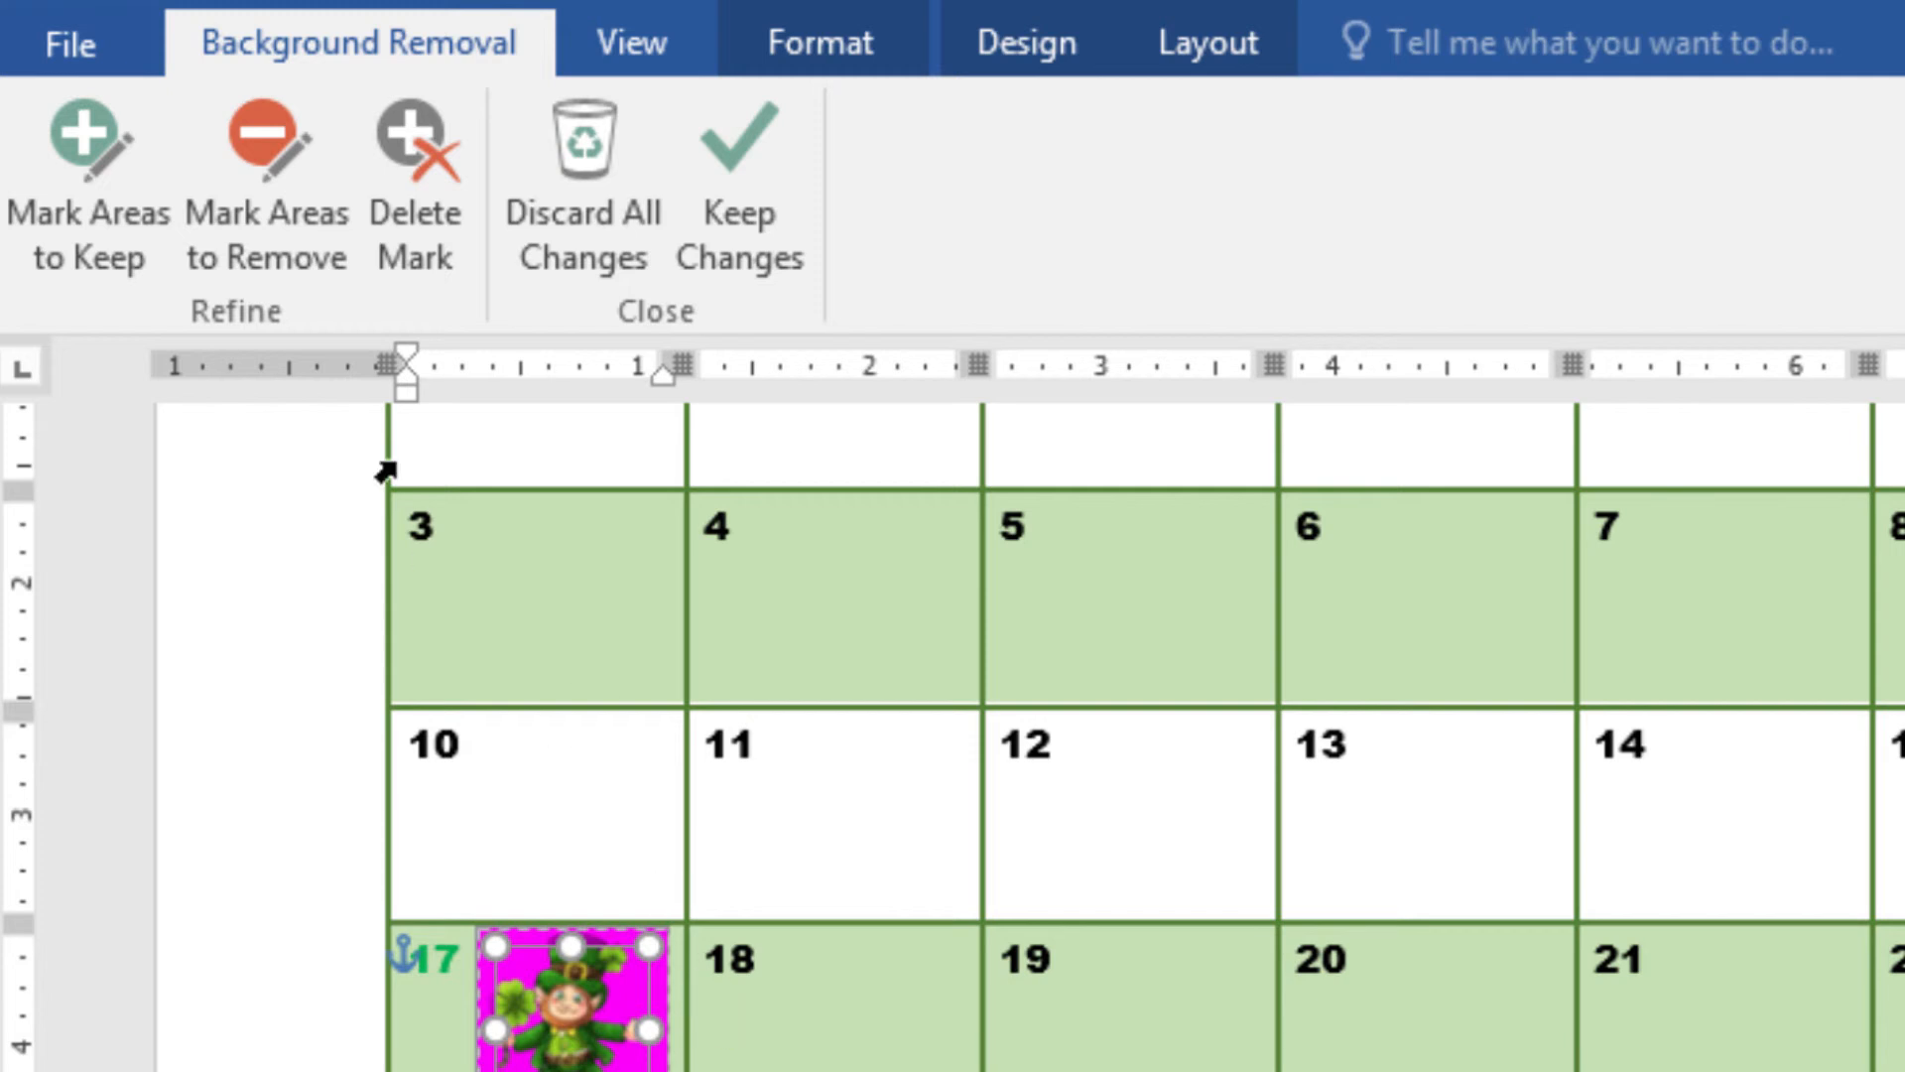
{"action": "left_click", "coordinate": [758, 191]}
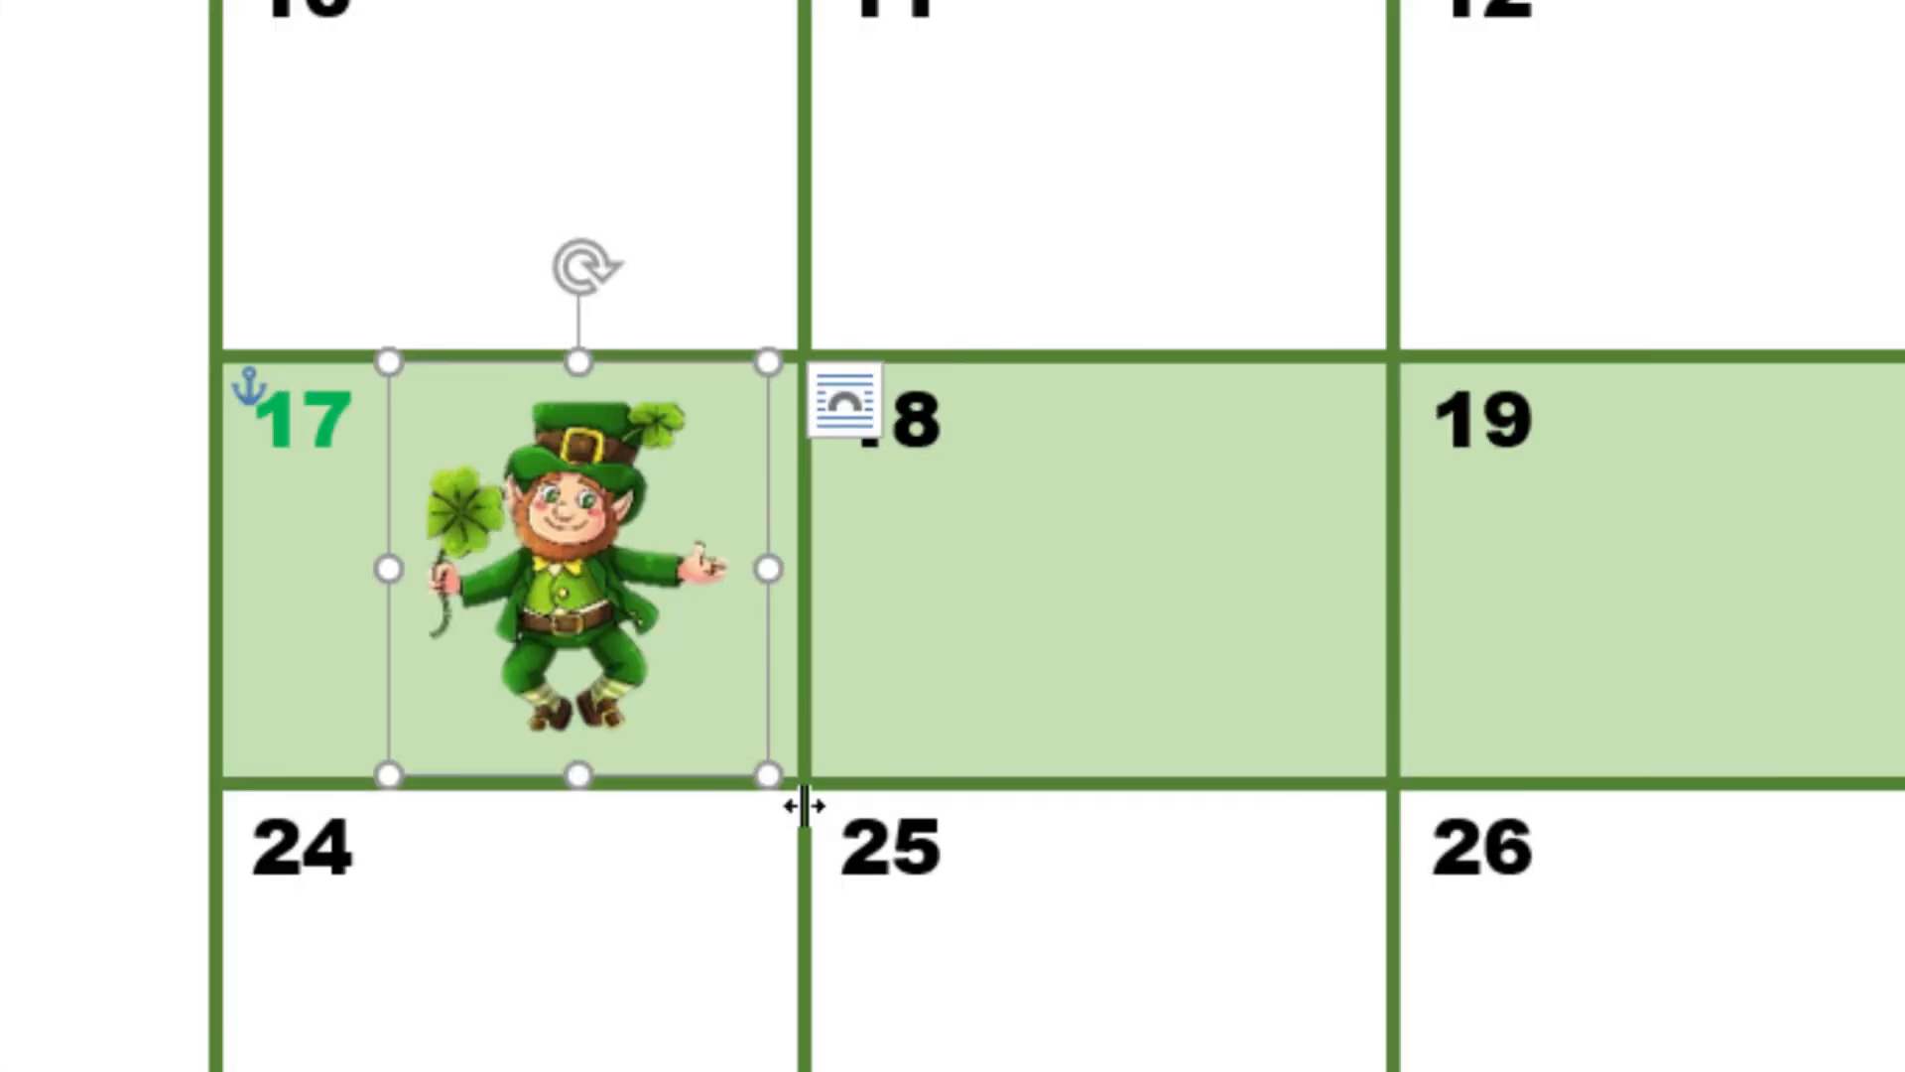
{"action": "left_click_drag", "start_coordinate": [581, 573], "coordinate": [618, 608]}
{"action": "left_click_drag", "start_coordinate": [841, 856], "coordinate": [915, 934]}
{"action": "left_click_drag", "start_coordinate": [595, 581], "coordinate": [492, 449]}
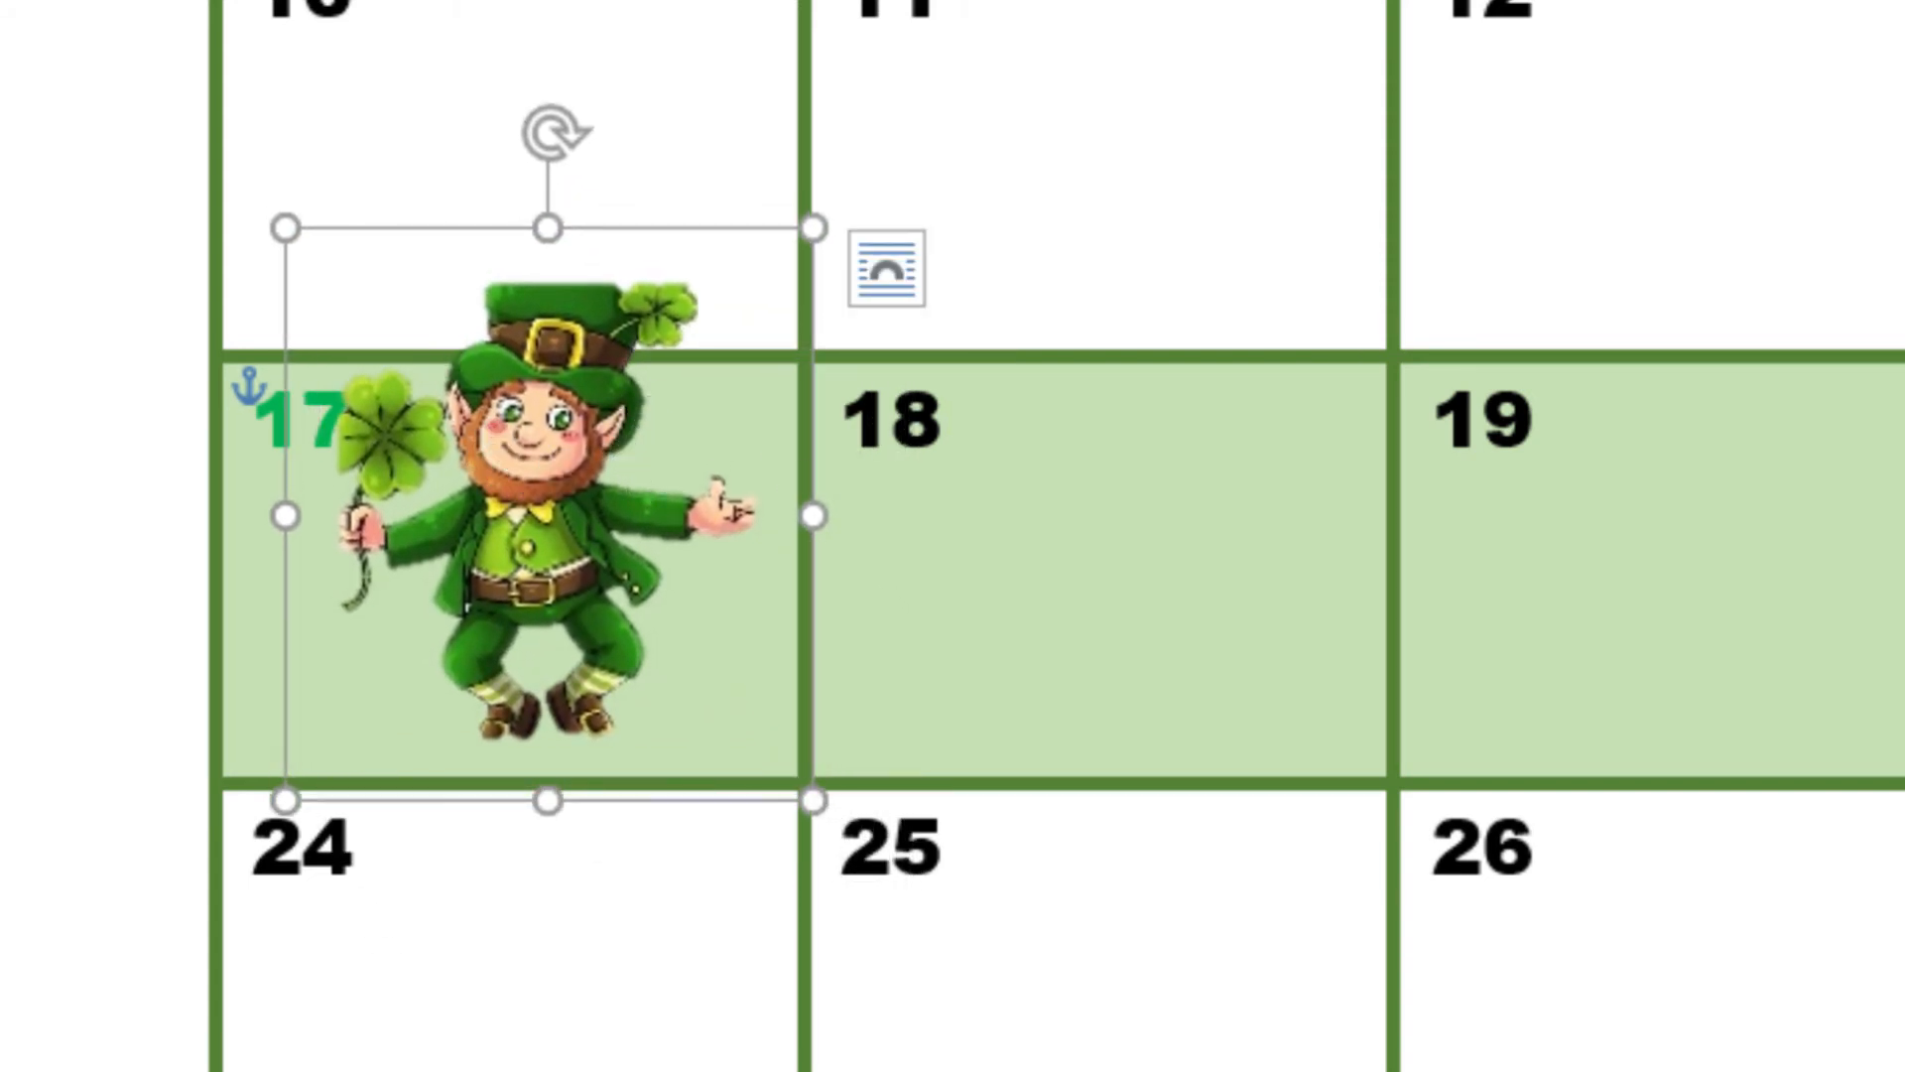
Step: Reapply In Front of Text wrapping to the leprechaun, enlarge it slightly past the 17 cell's borders, and deselect it
{"action": "left_click", "coordinate": [1034, 94]}
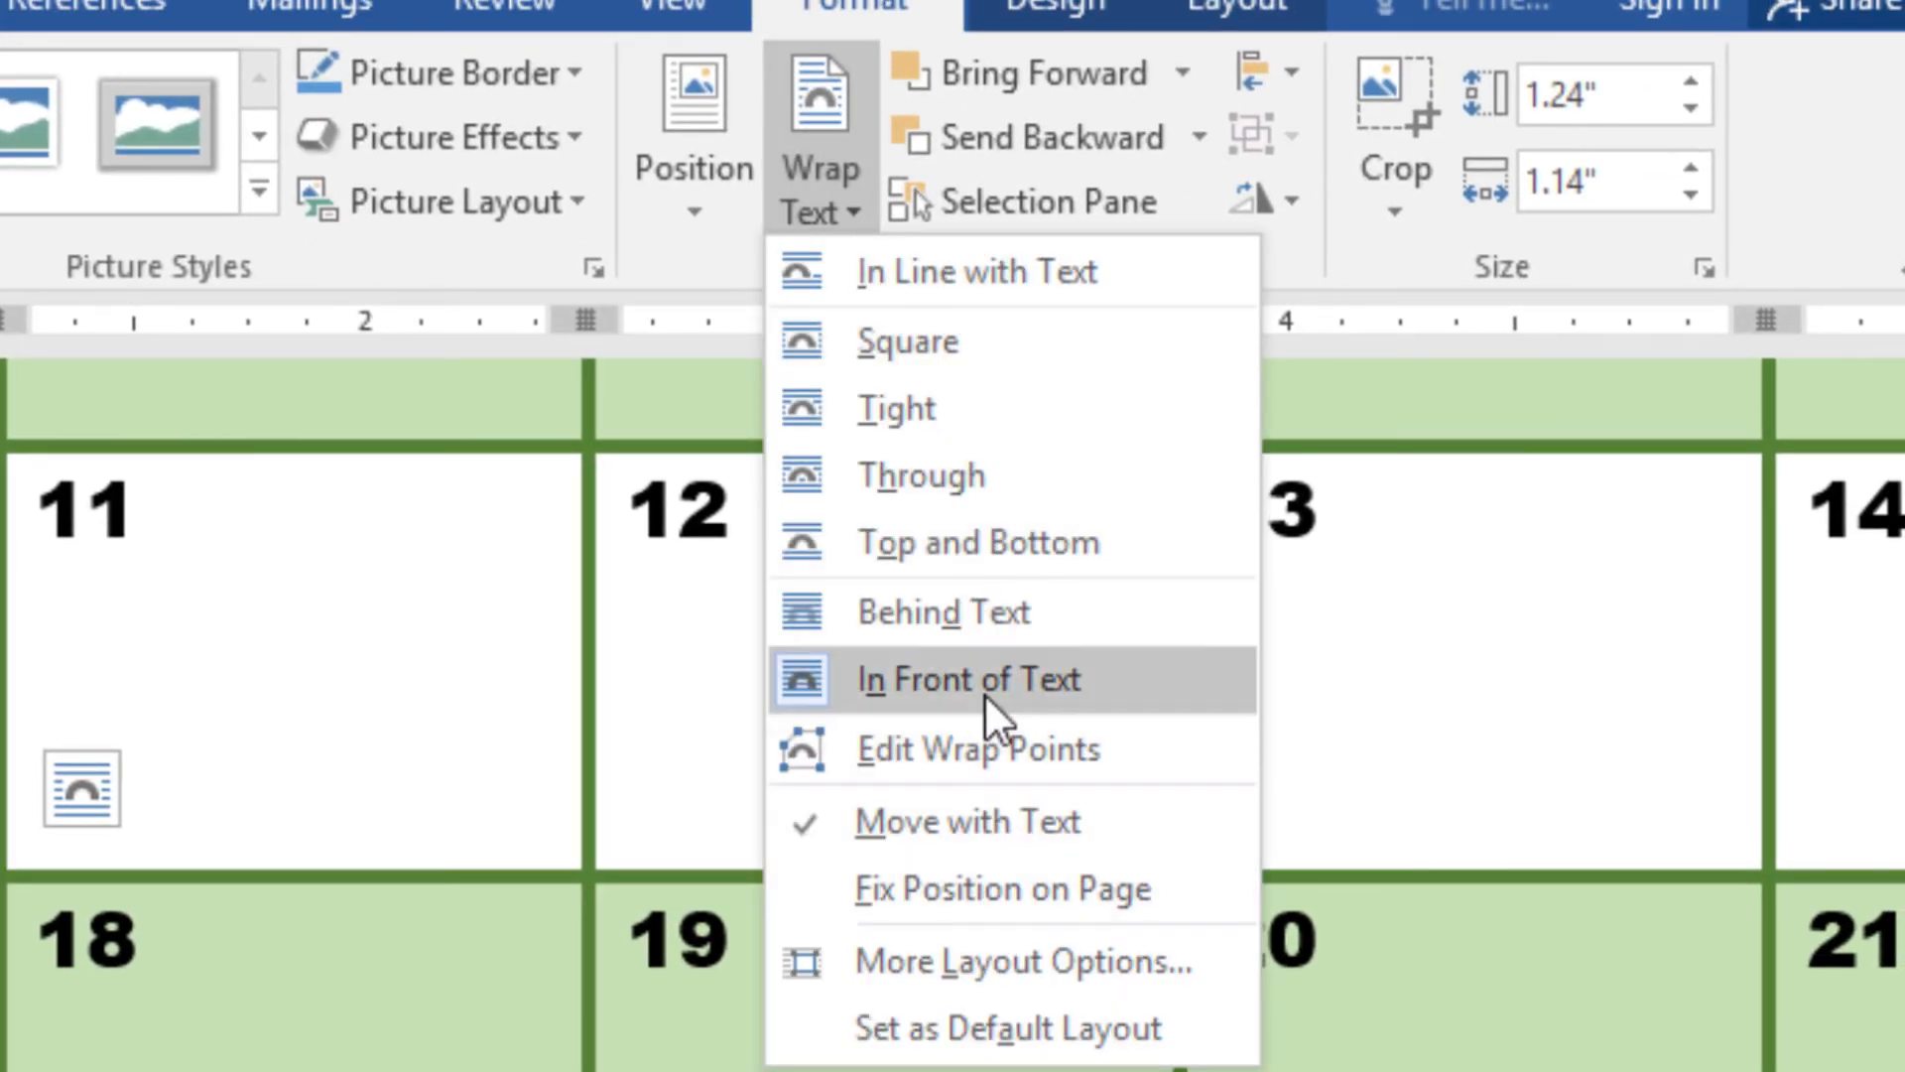
{"action": "left_click", "coordinate": [984, 694]}
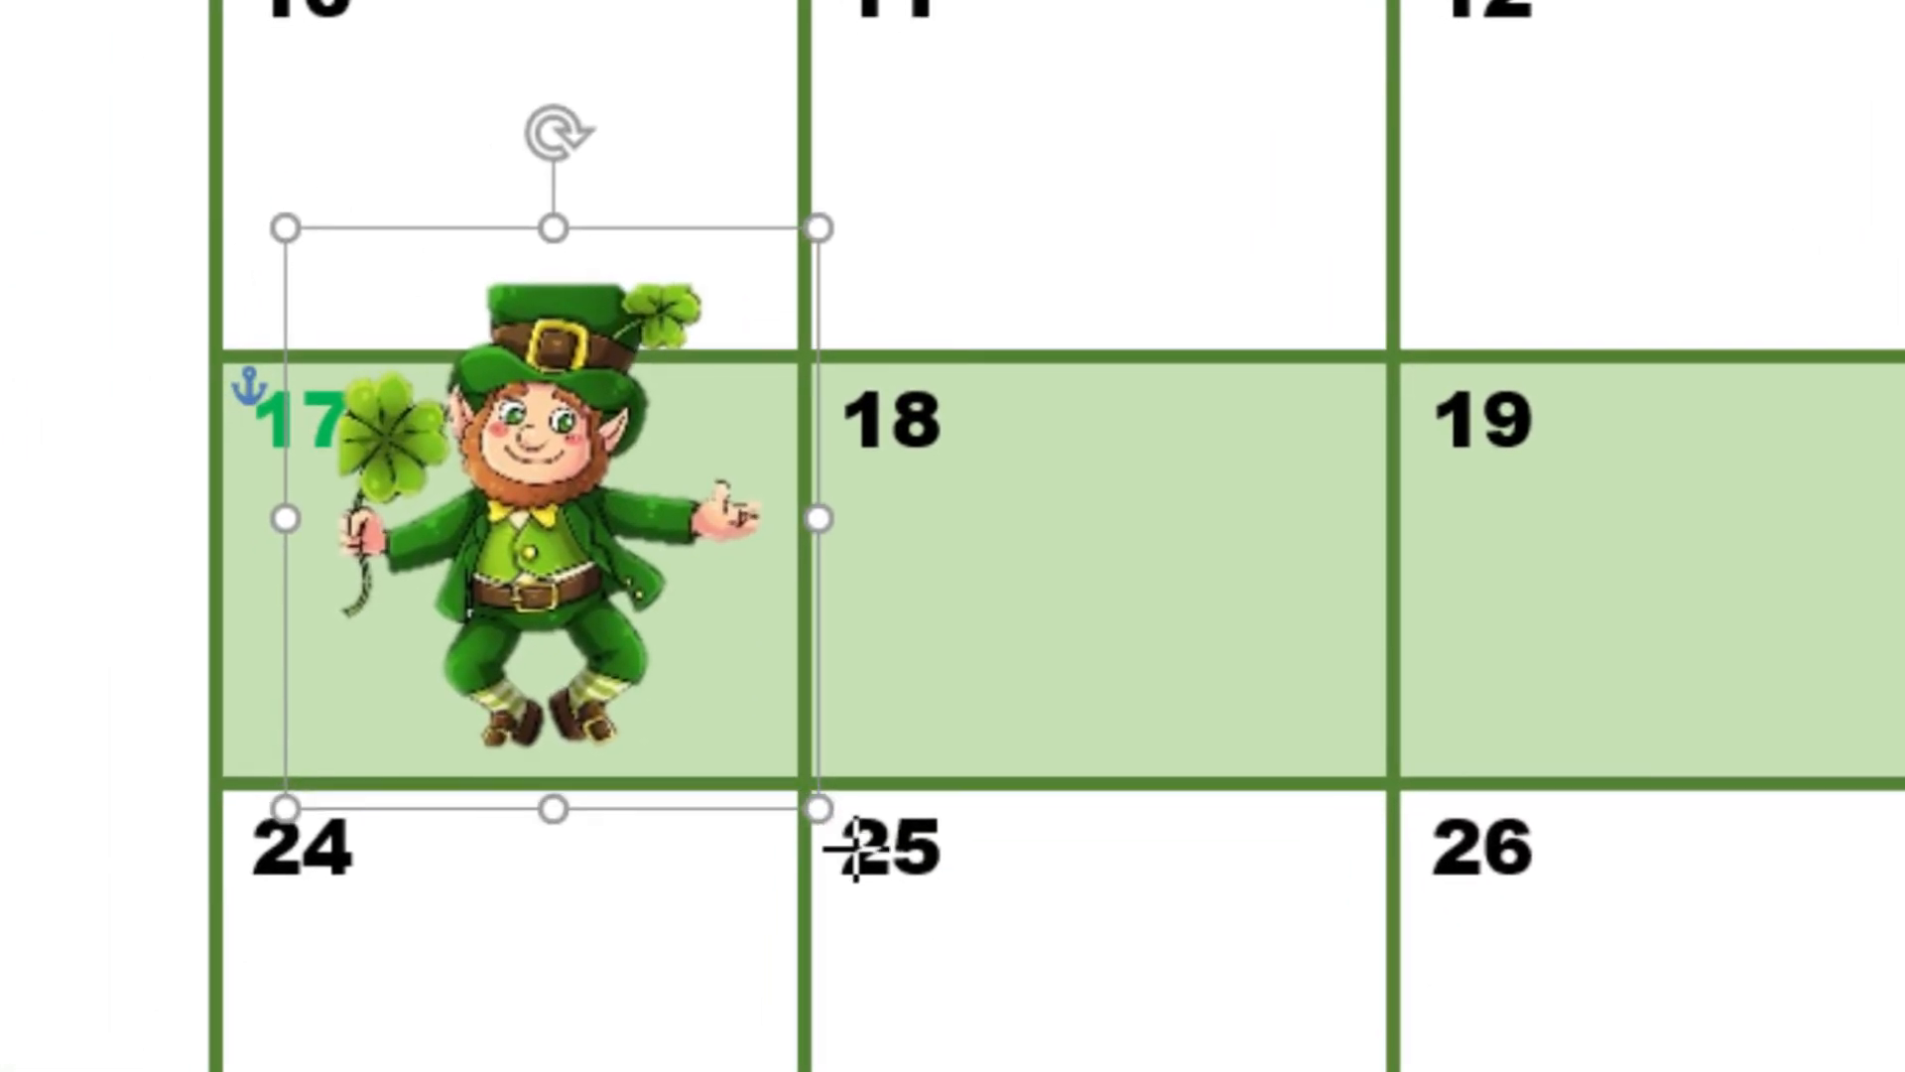
{"action": "left_click_drag", "start_coordinate": [855, 849], "coordinate": [891, 882]}
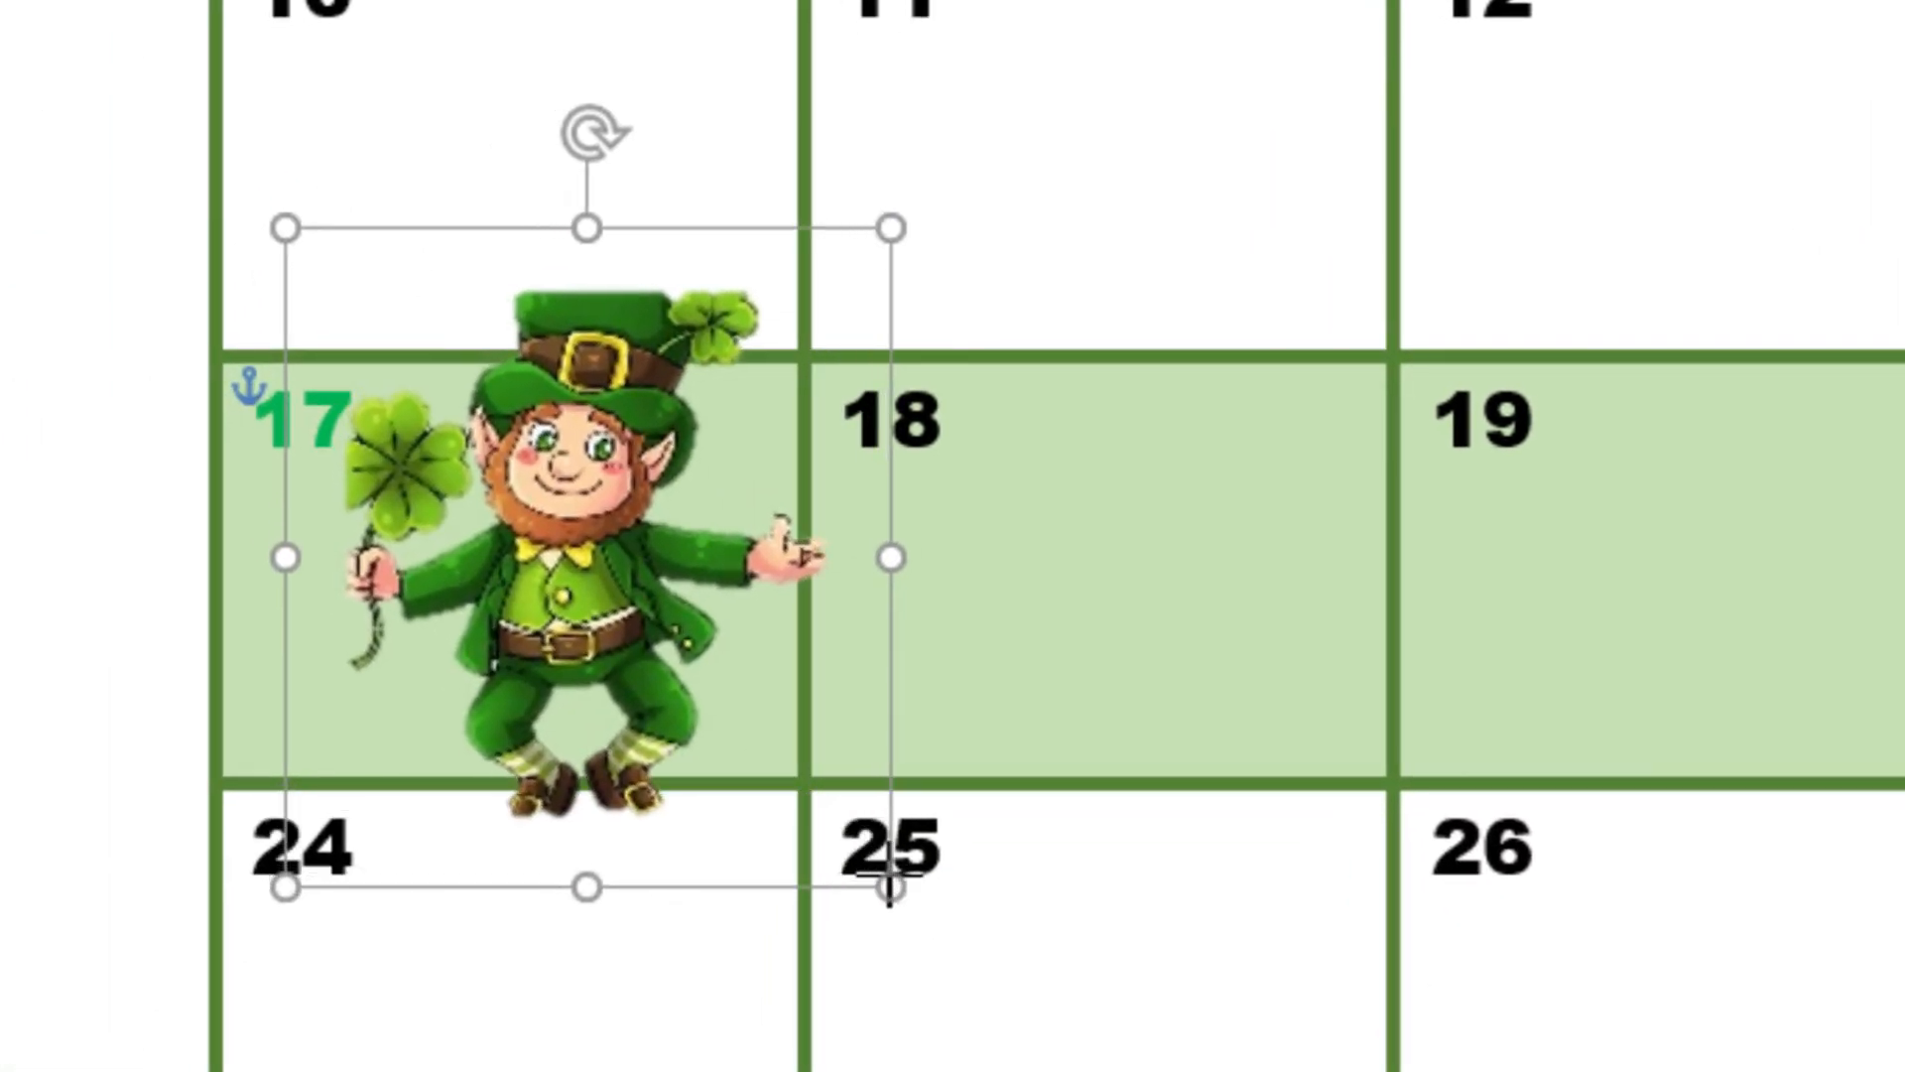
{"action": "left_click", "coordinate": [1229, 278]}
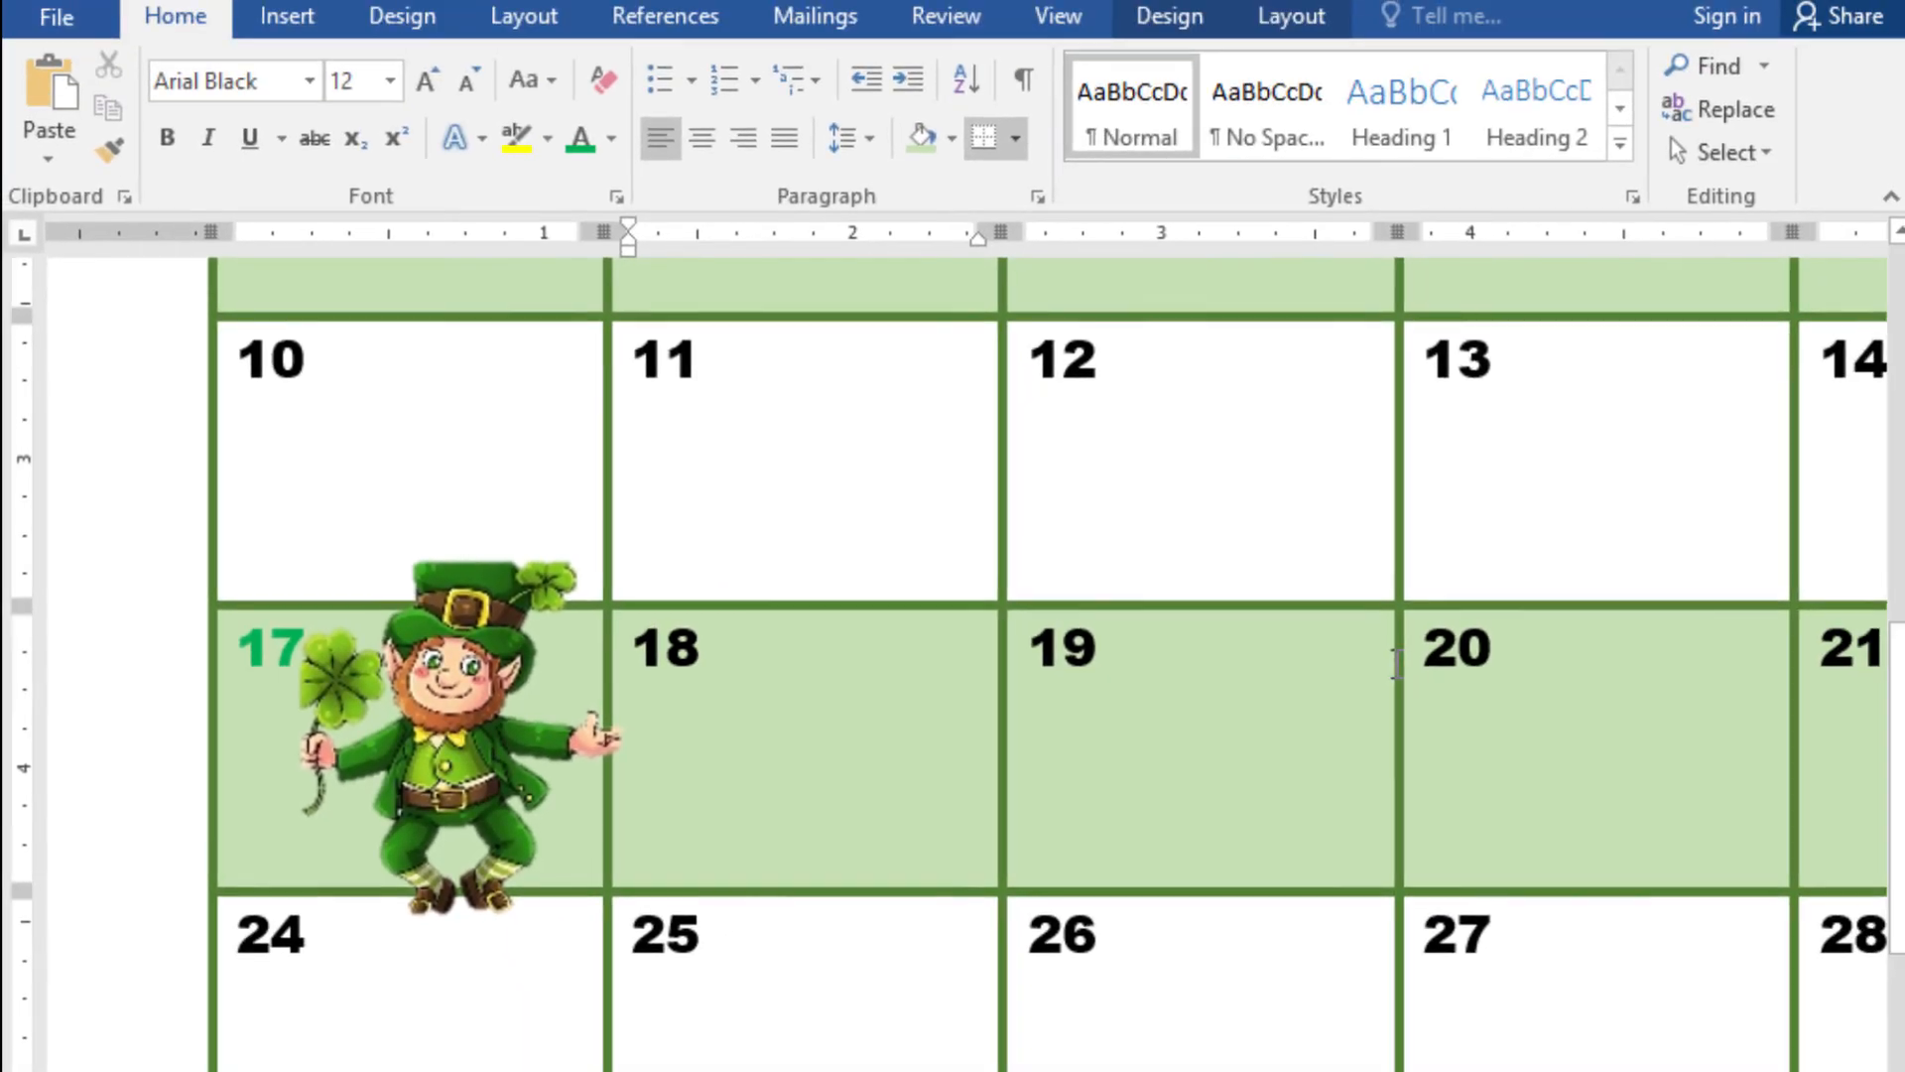
Step: Review the finished calendar page, and switch to Chrome to check the Unit 6 calendar handouts on the course page
{"action": "scroll", "coordinate": [1397, 662], "scroll_direction": "down", "scroll_amount": 2}
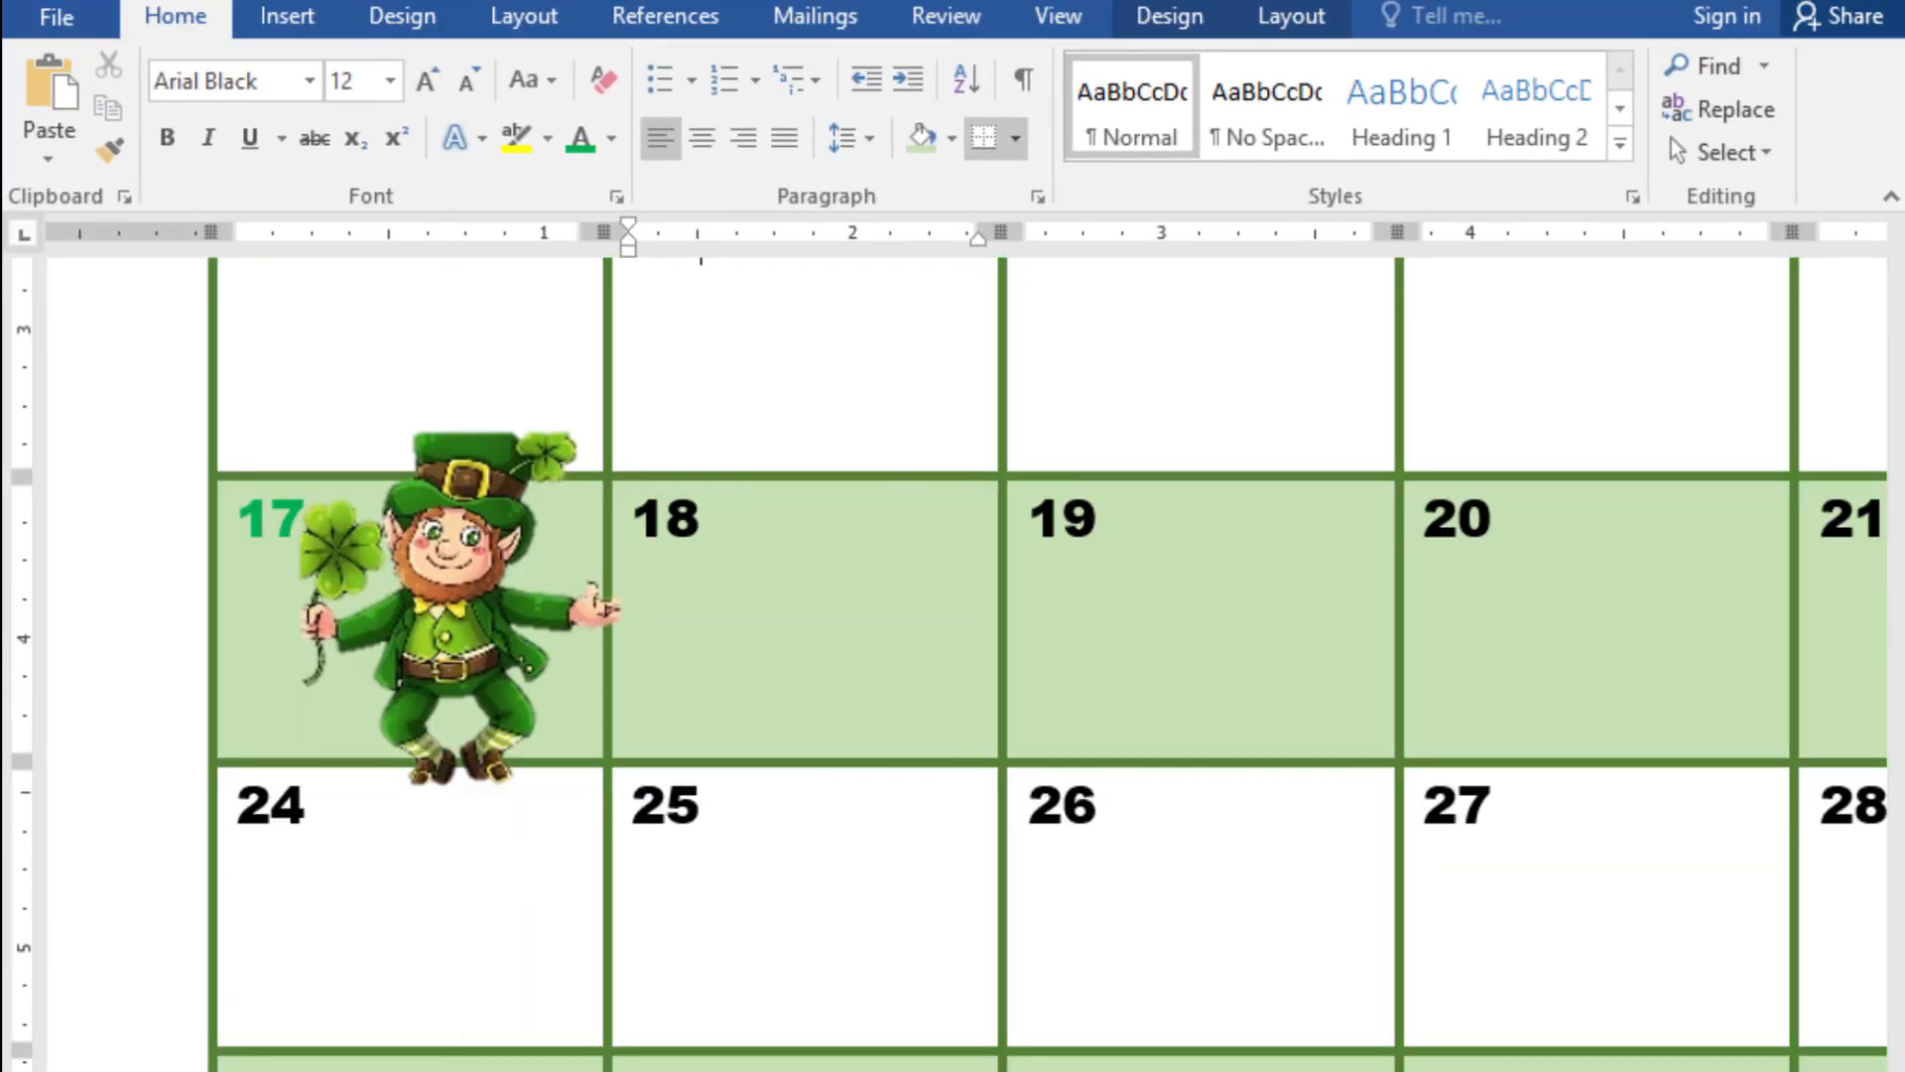
{"action": "scroll", "coordinate": [966, 663], "scroll_direction": "down", "scroll_amount": 10}
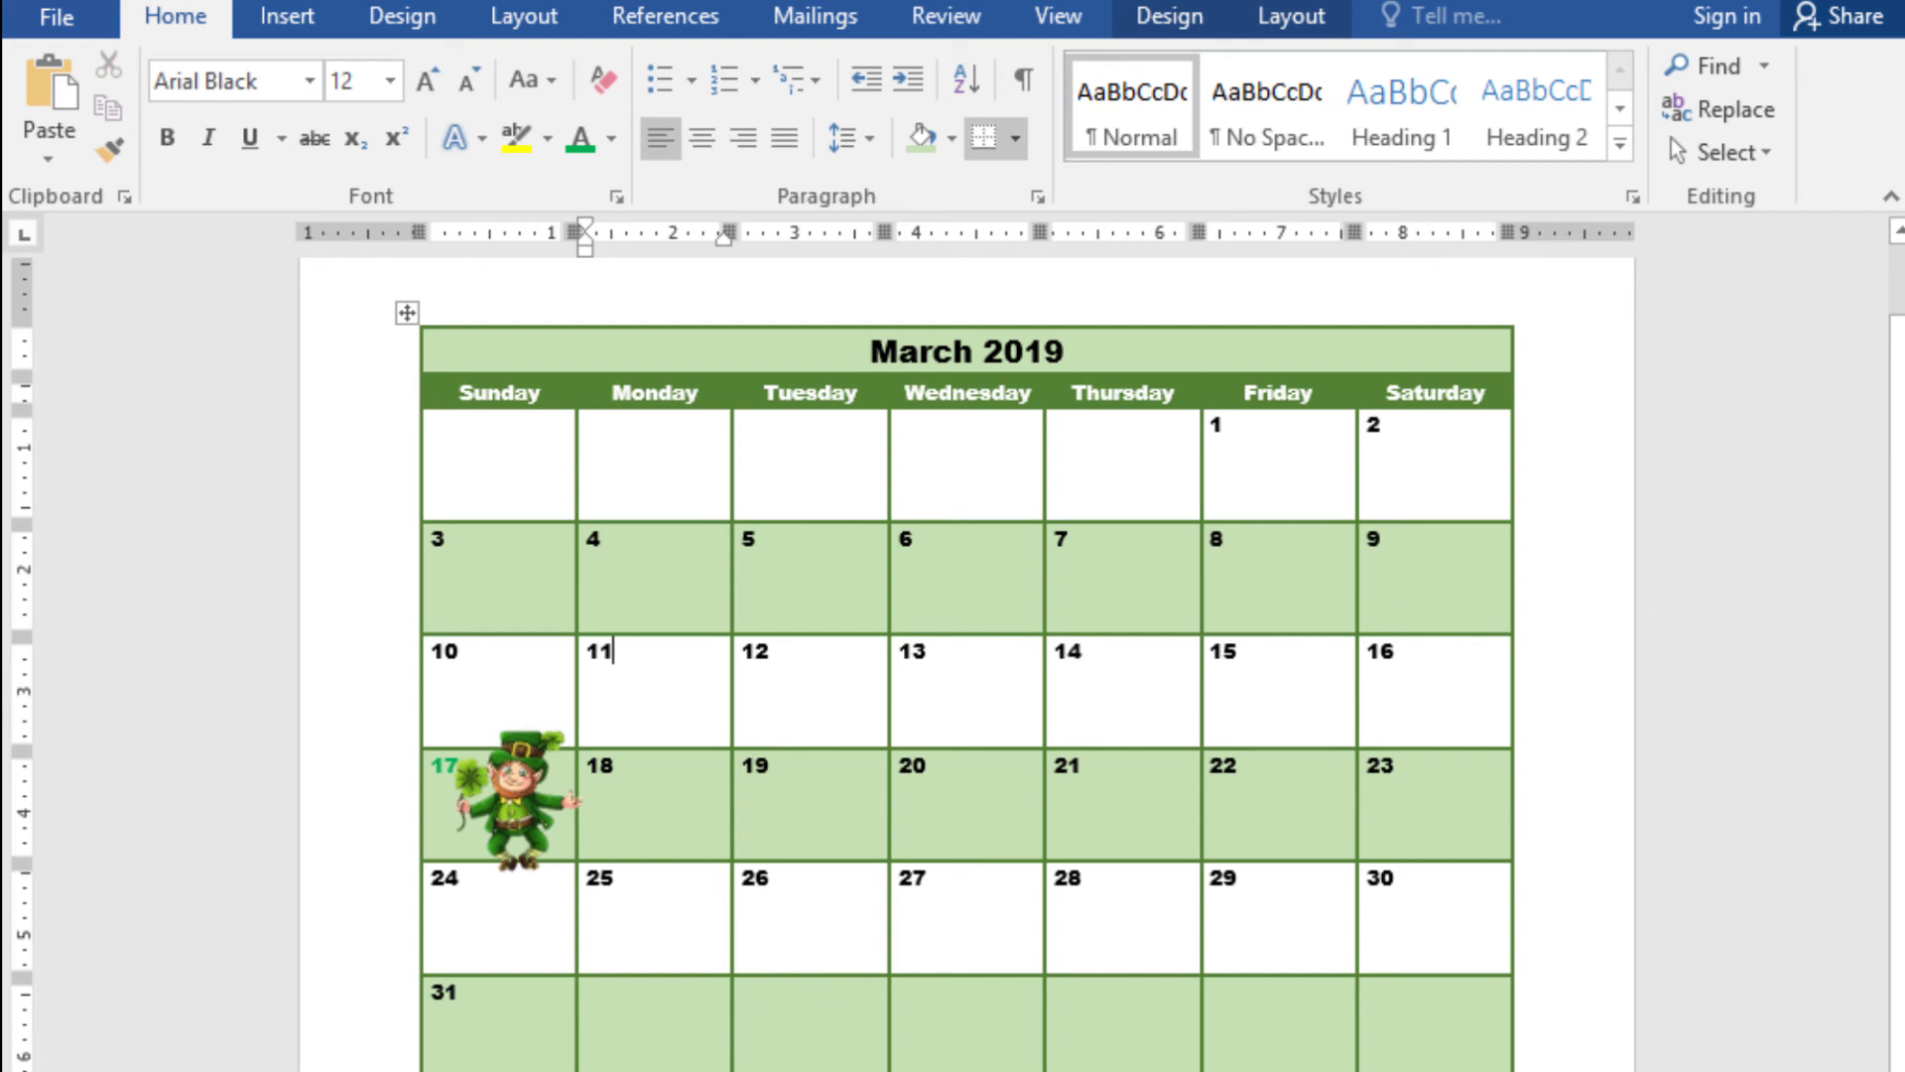
{"action": "key", "text": "alt+Tab"}
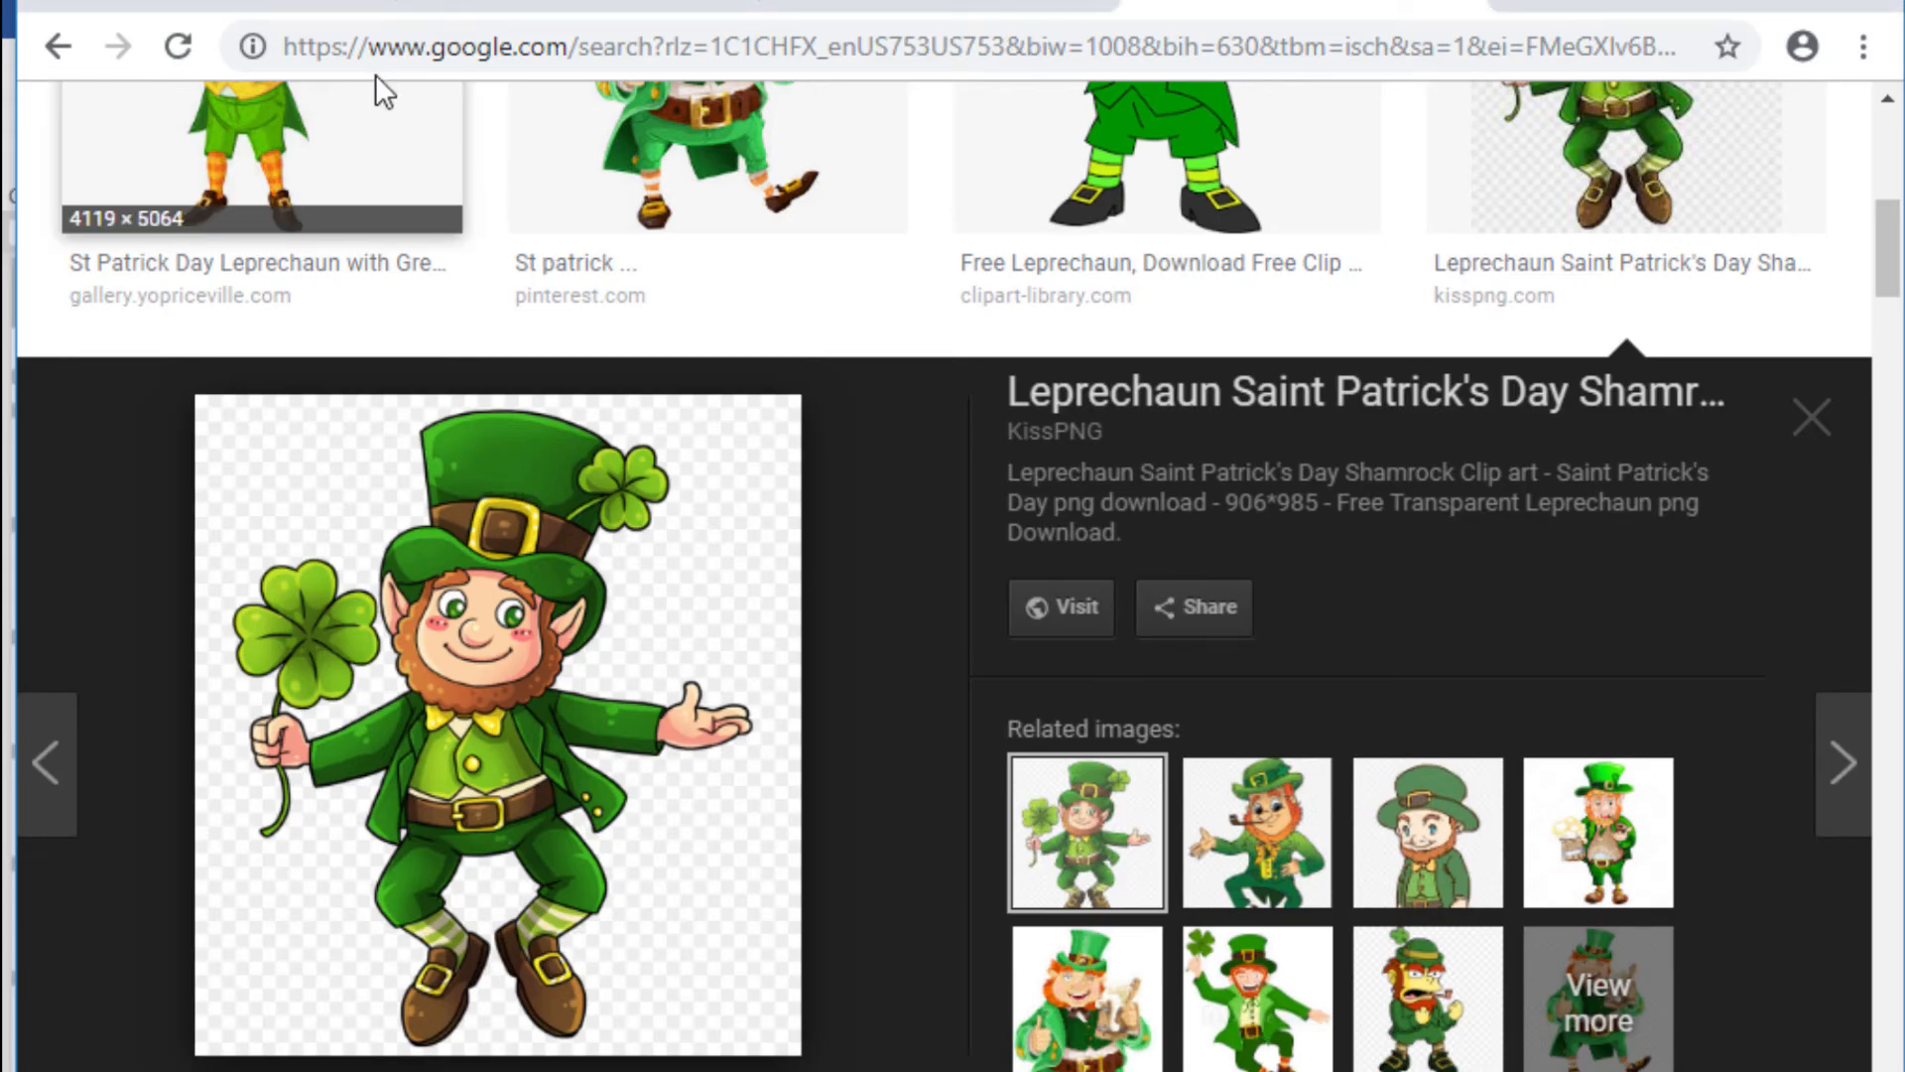
{"action": "left_click", "coordinate": [555, 6]}
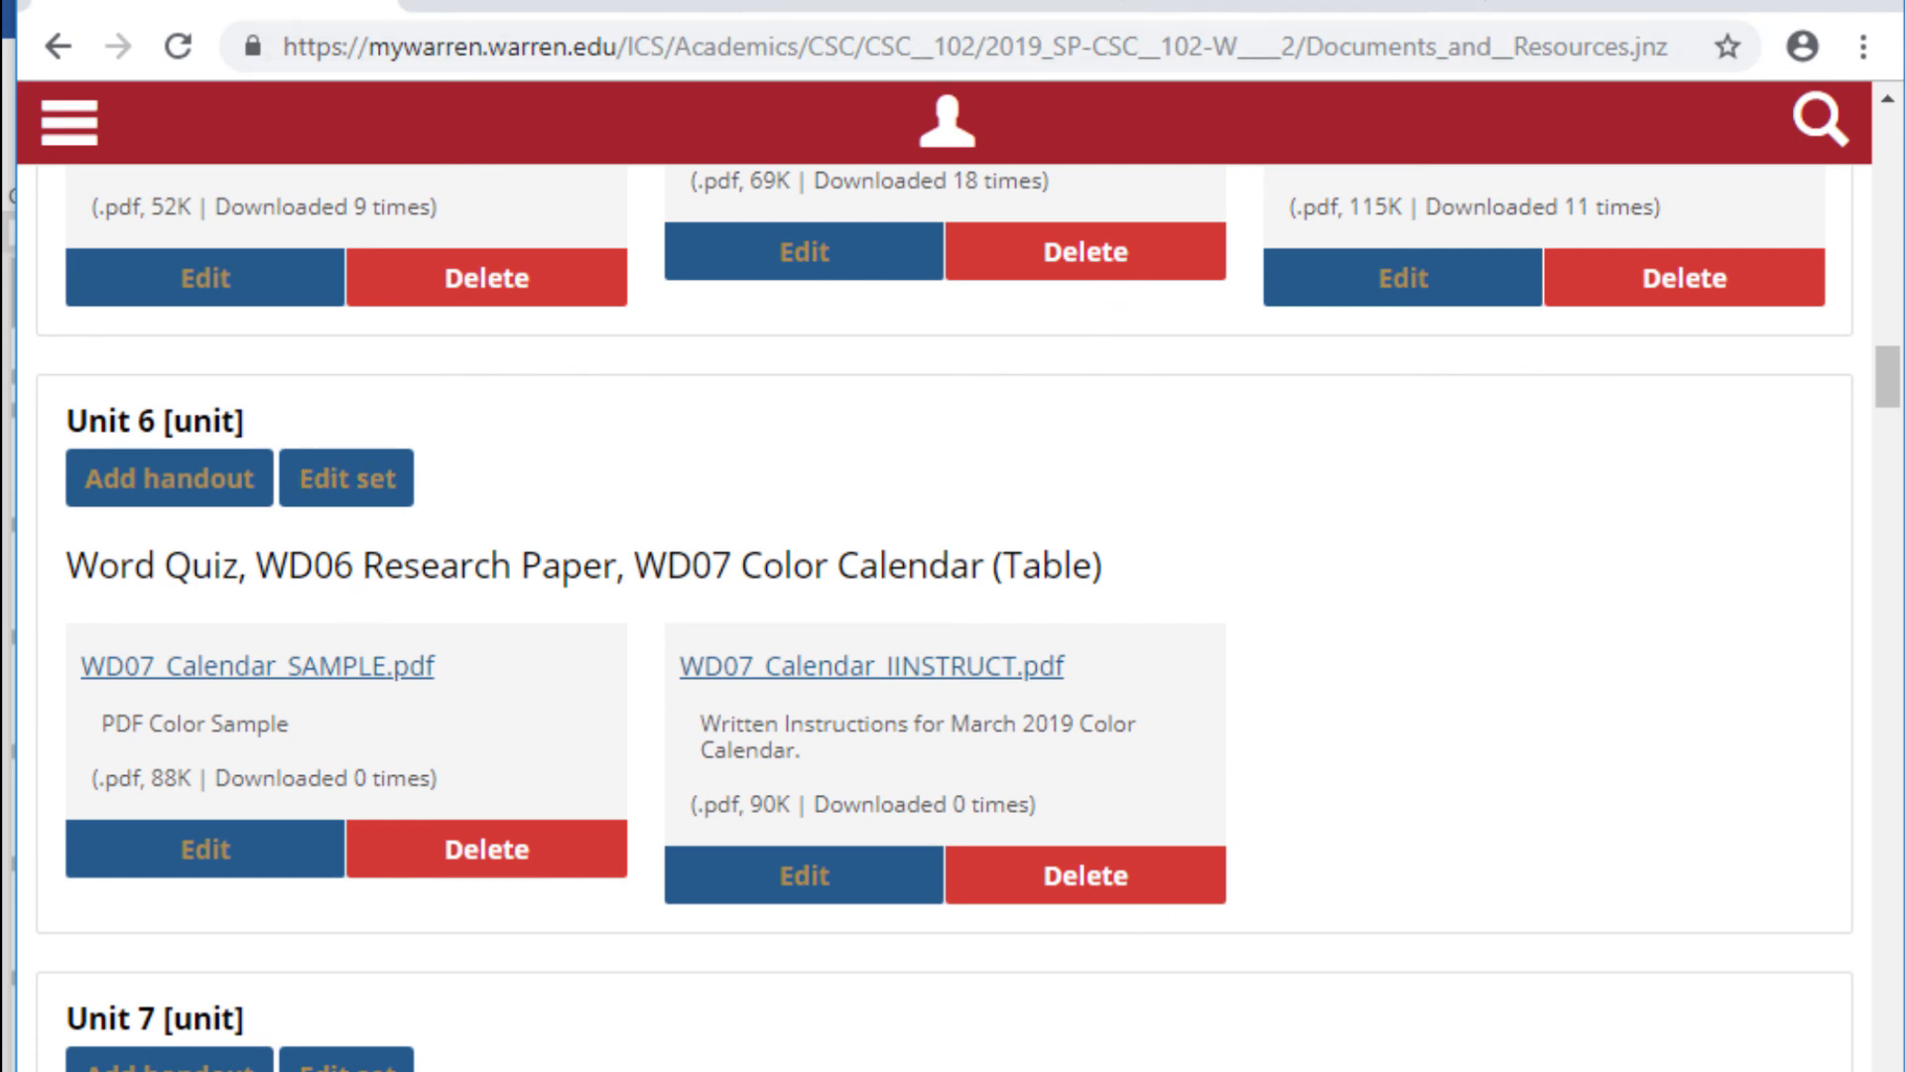
Step: Switch back to Word and save the document in the CSC102W1 Word folder as WD07_ColorCalendar2019_ followed by the author's surname and initial
{"action": "key", "text": "alt+Tab"}
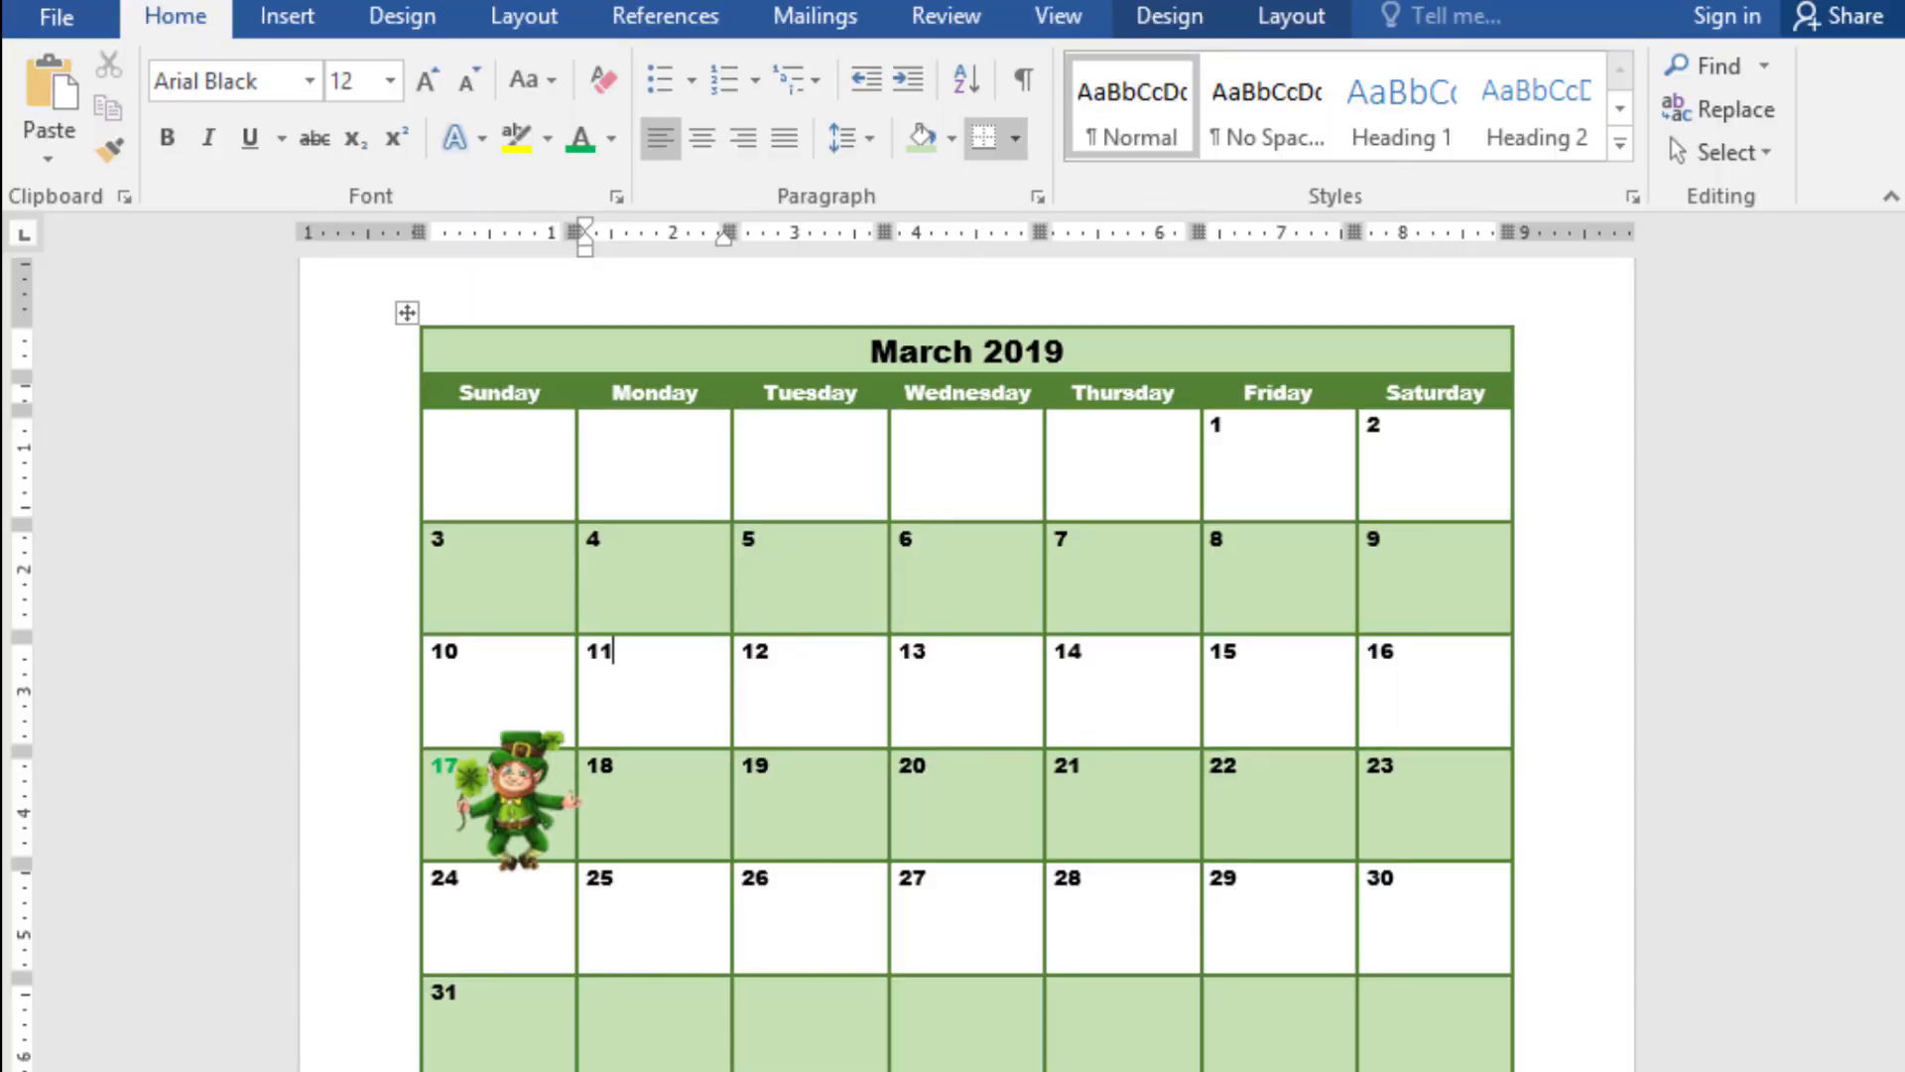
{"action": "left_click", "coordinate": [43, 16]}
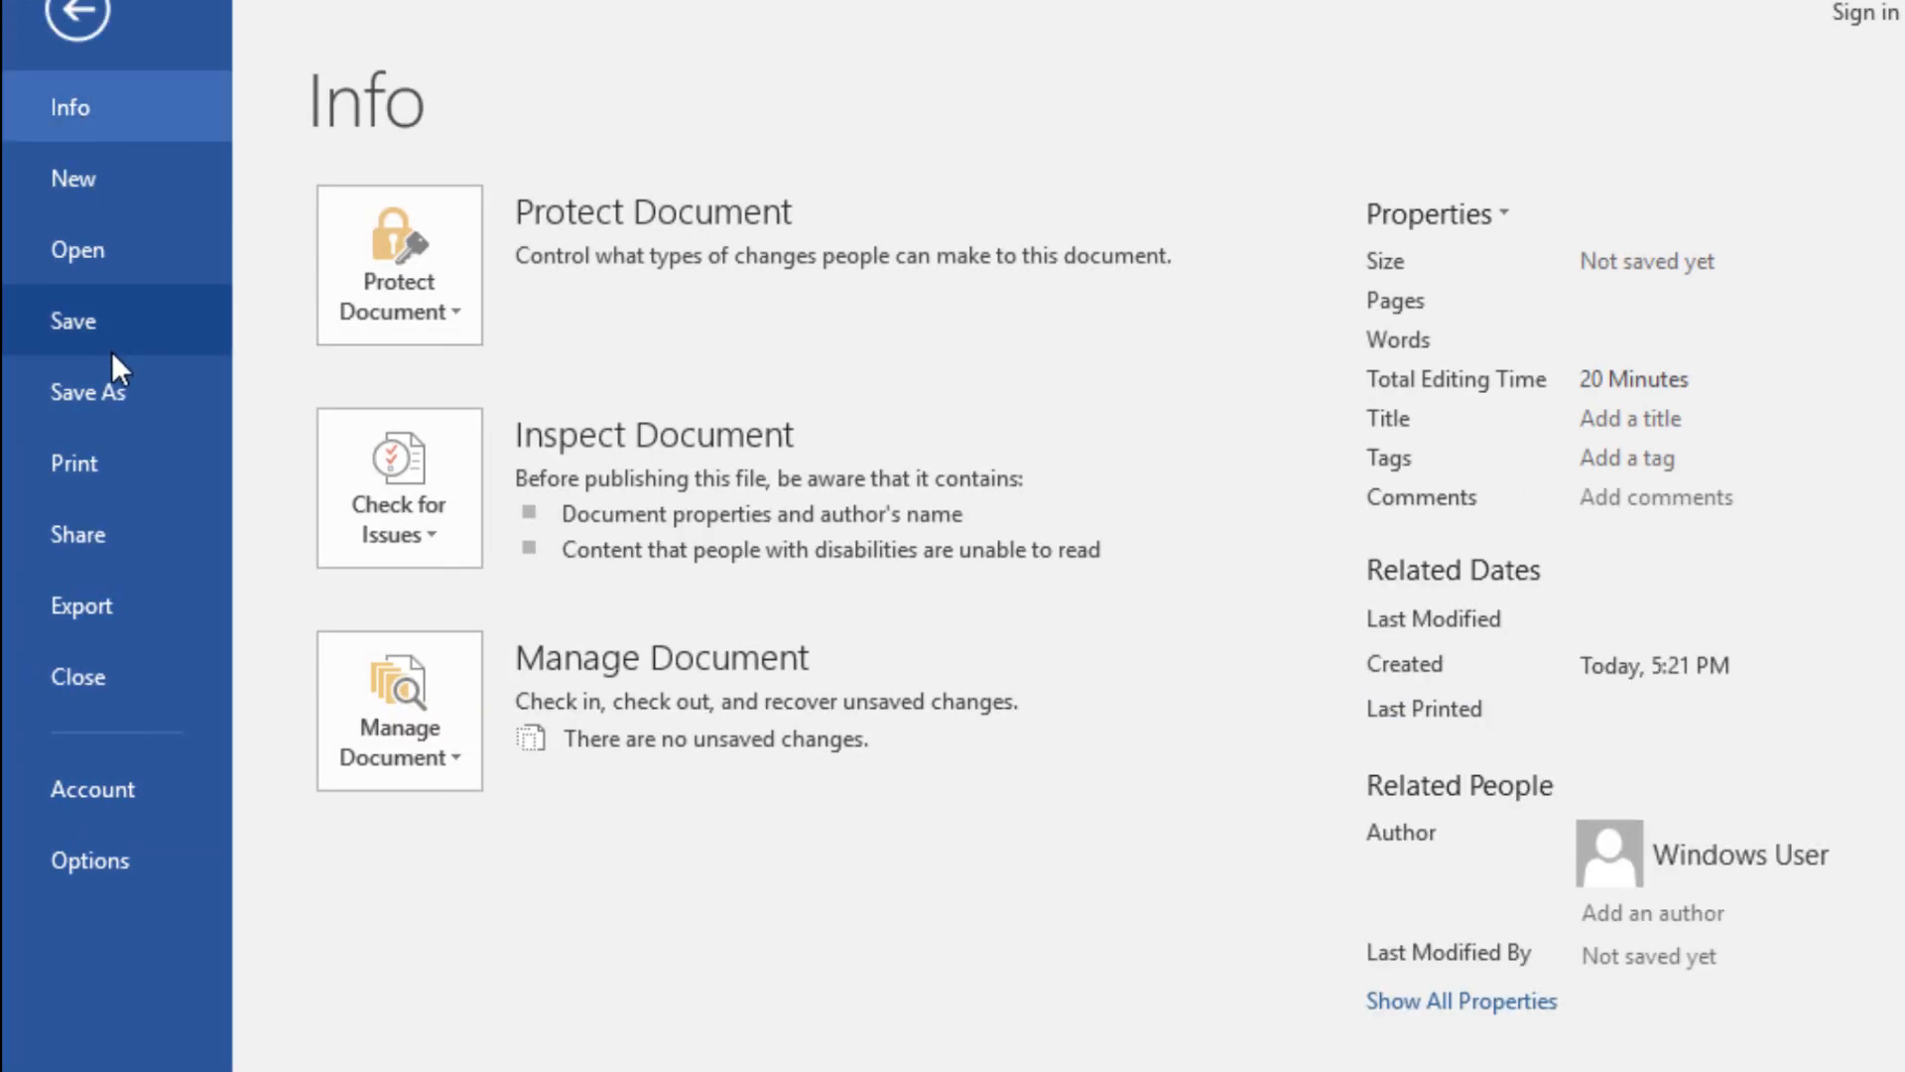
{"action": "left_click", "coordinate": [113, 396]}
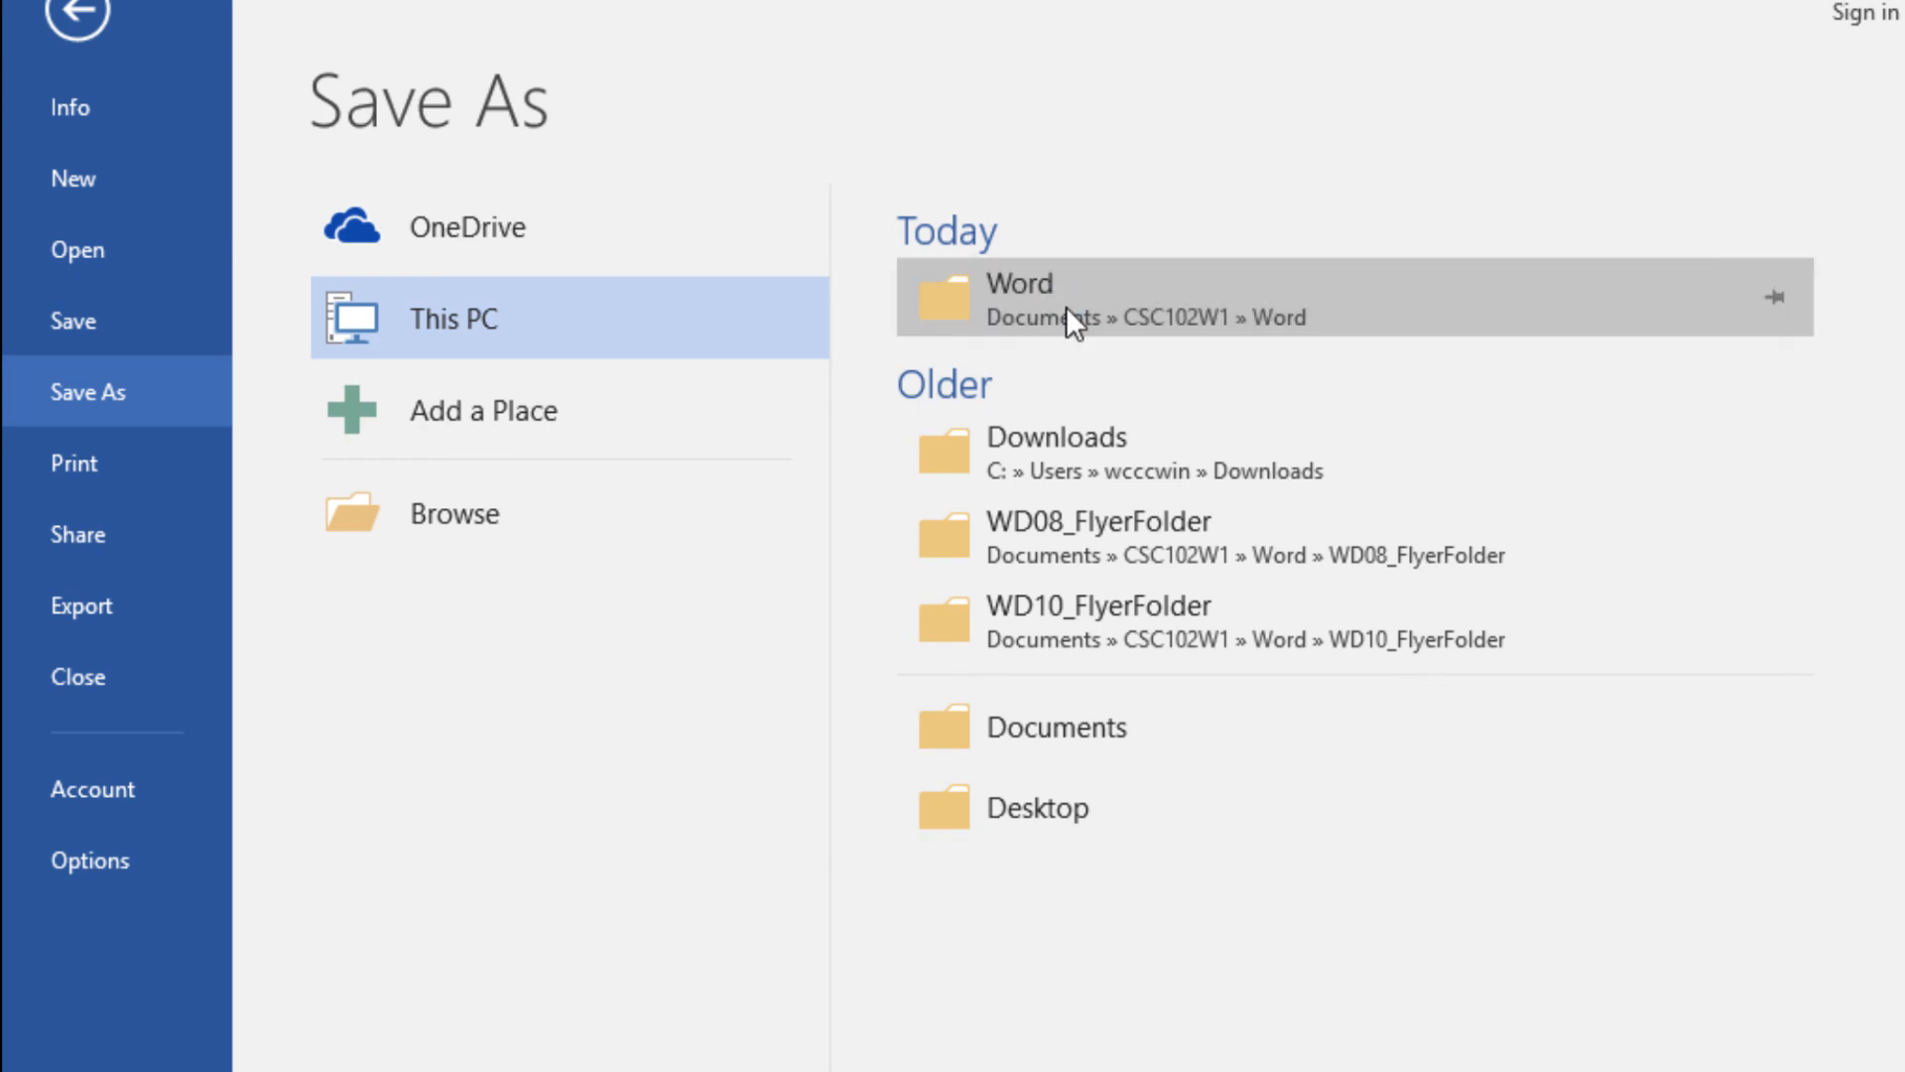
{"action": "left_click", "coordinate": [1066, 306]}
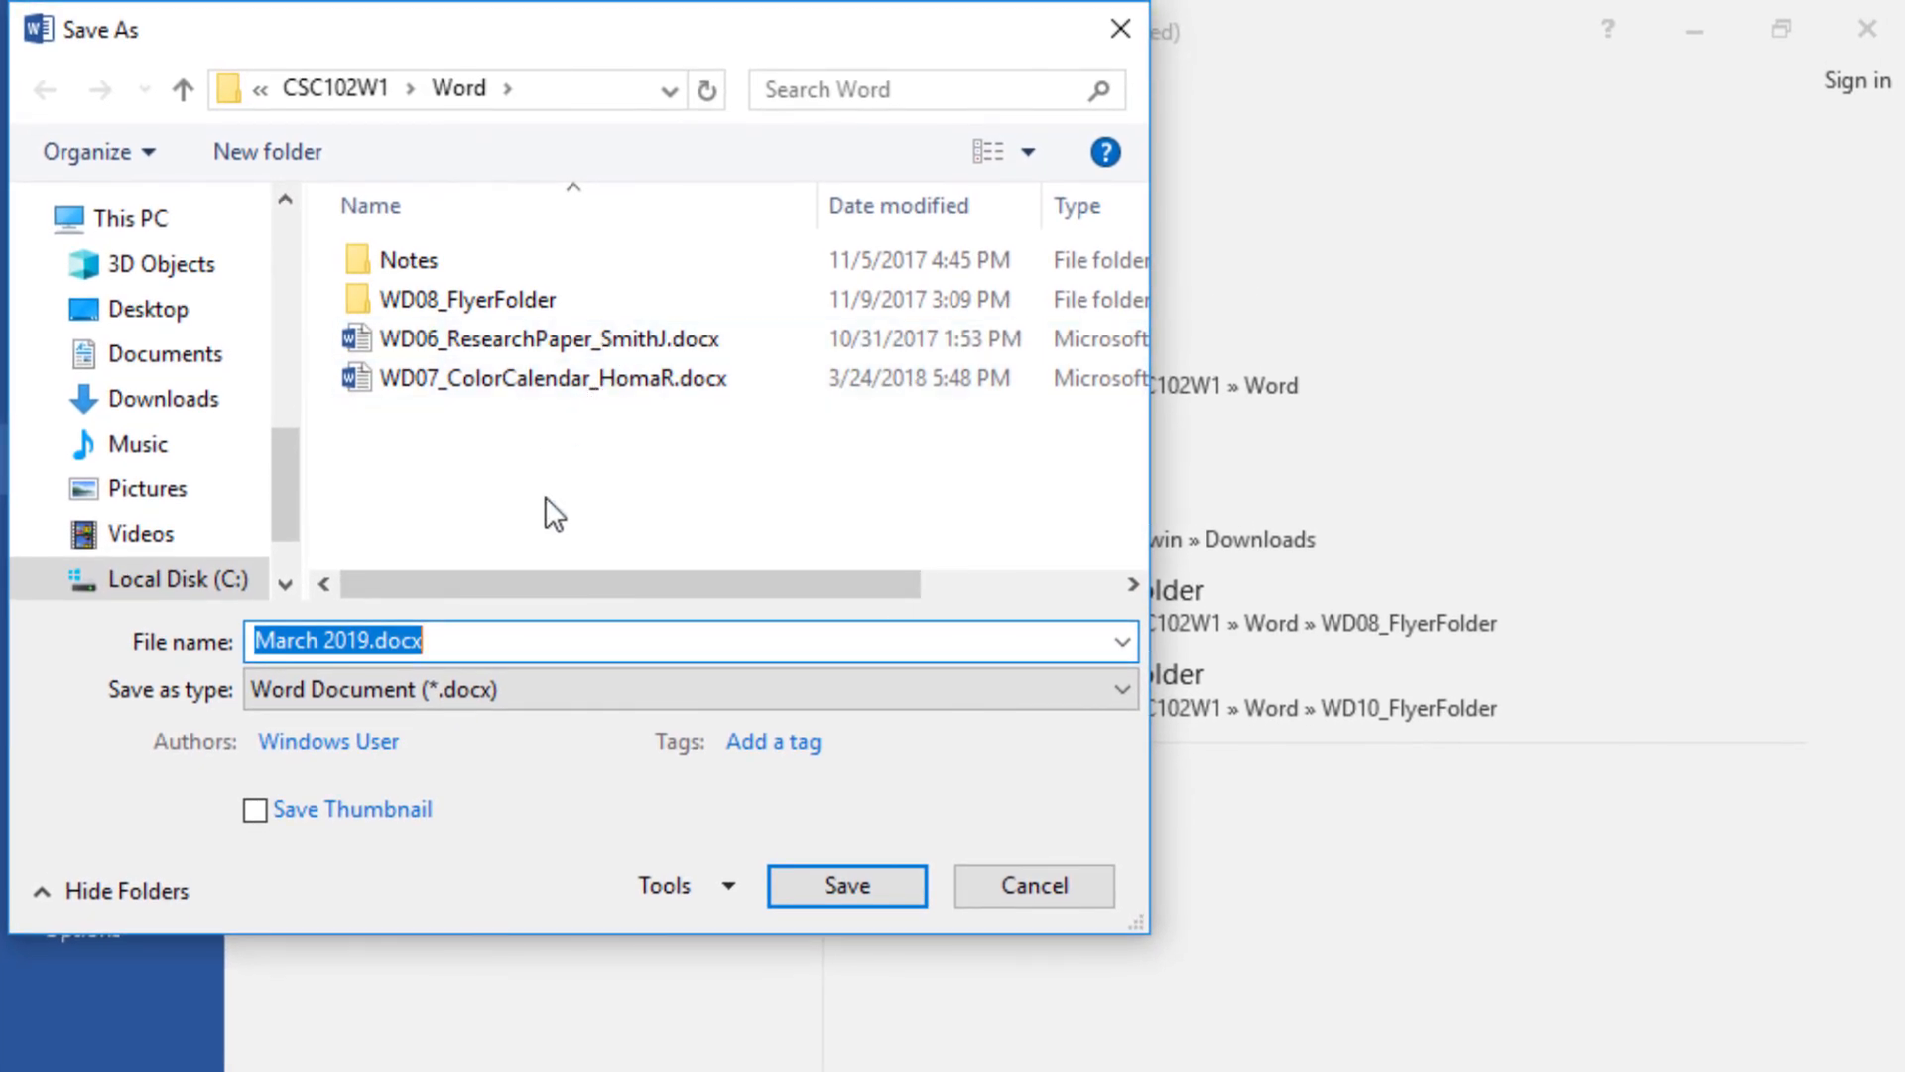
{"action": "left_click", "coordinate": [540, 378]}
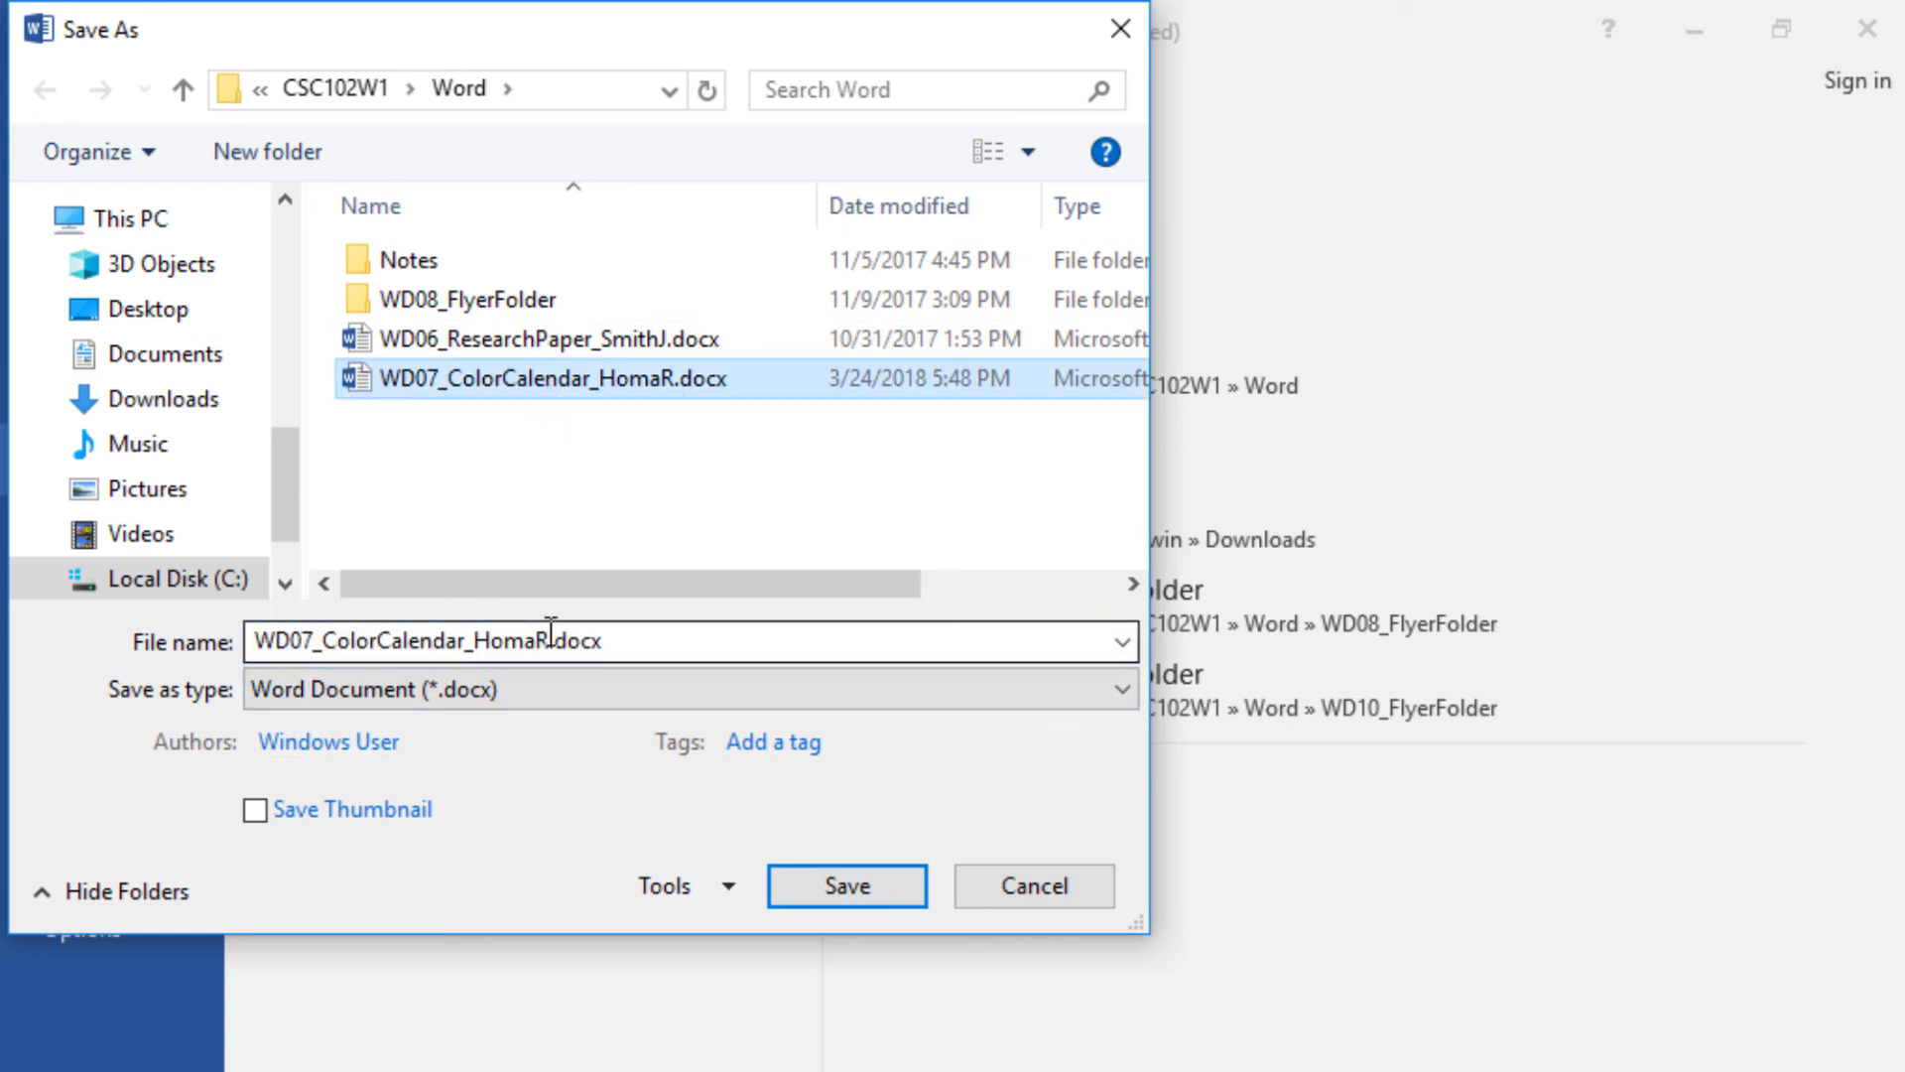
{"action": "left_click", "coordinate": [464, 633]}
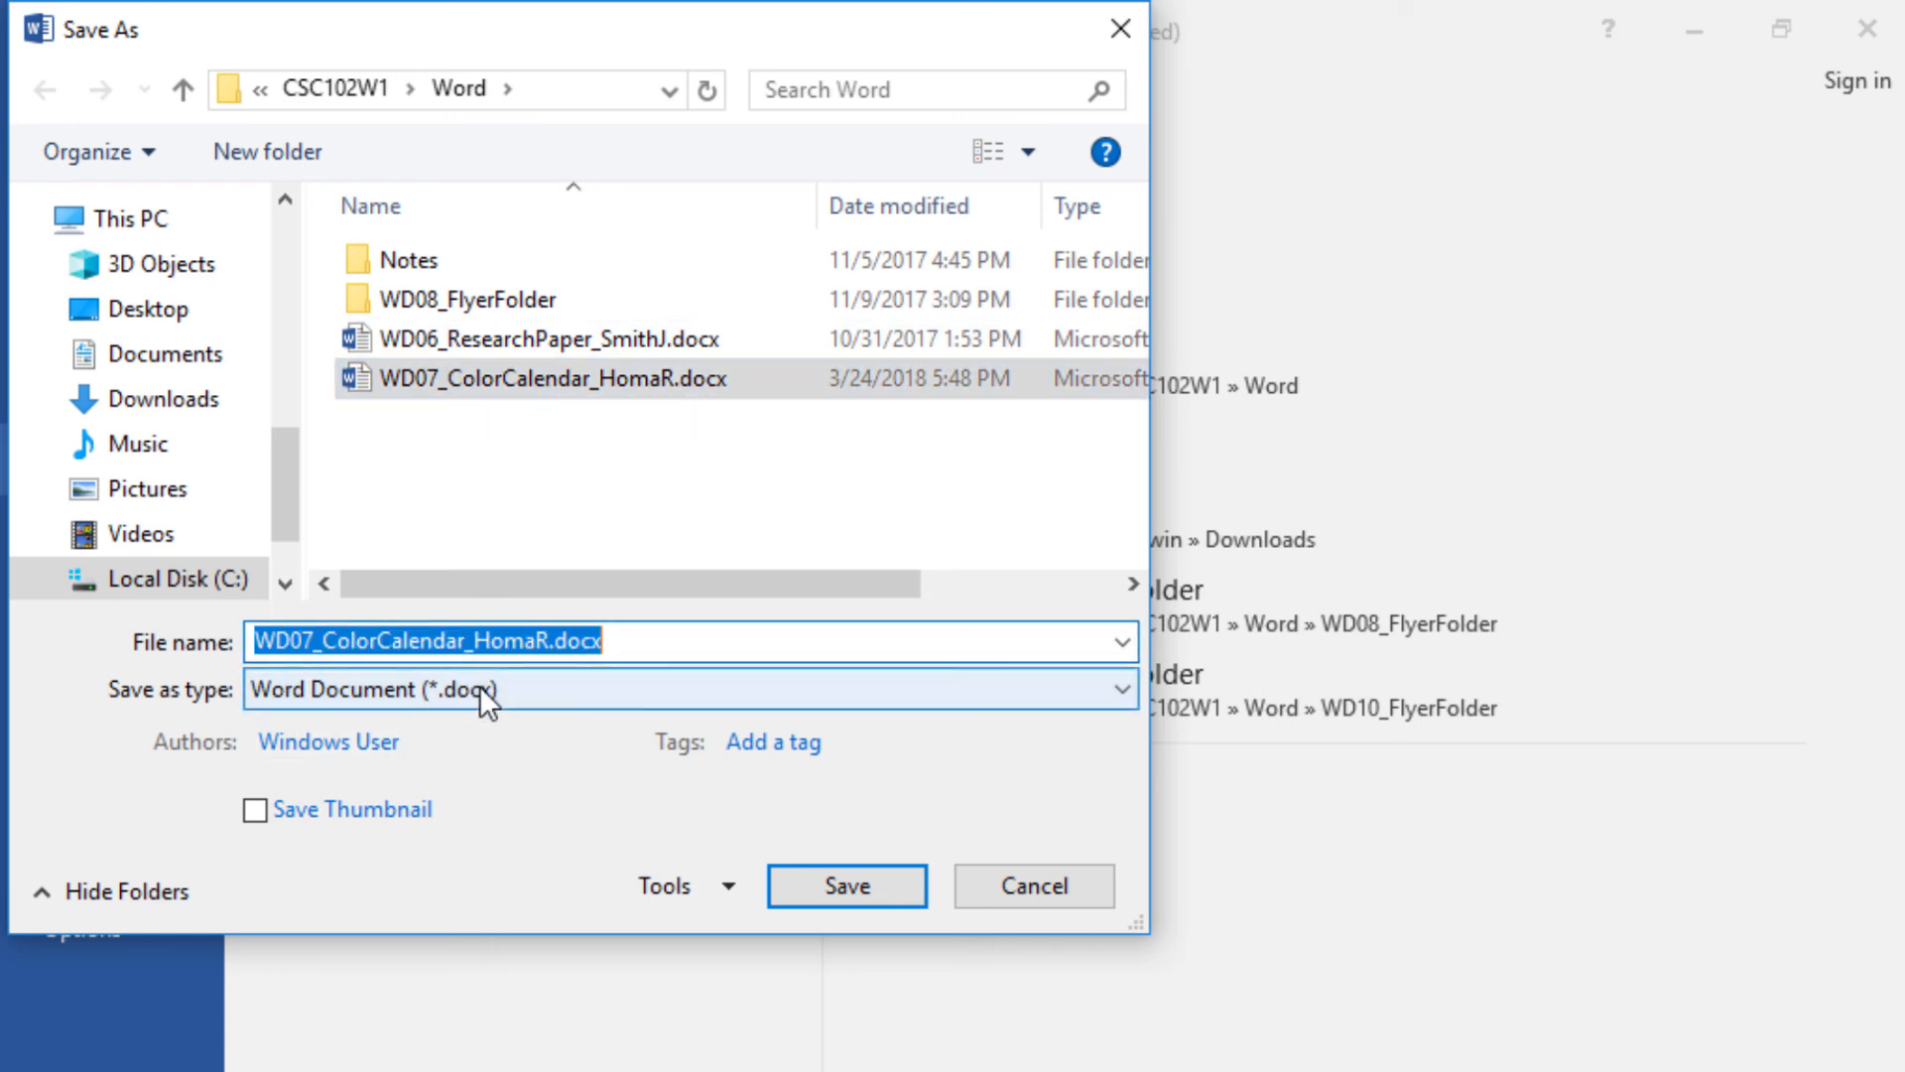
{"action": "left_click", "coordinate": [468, 640]}
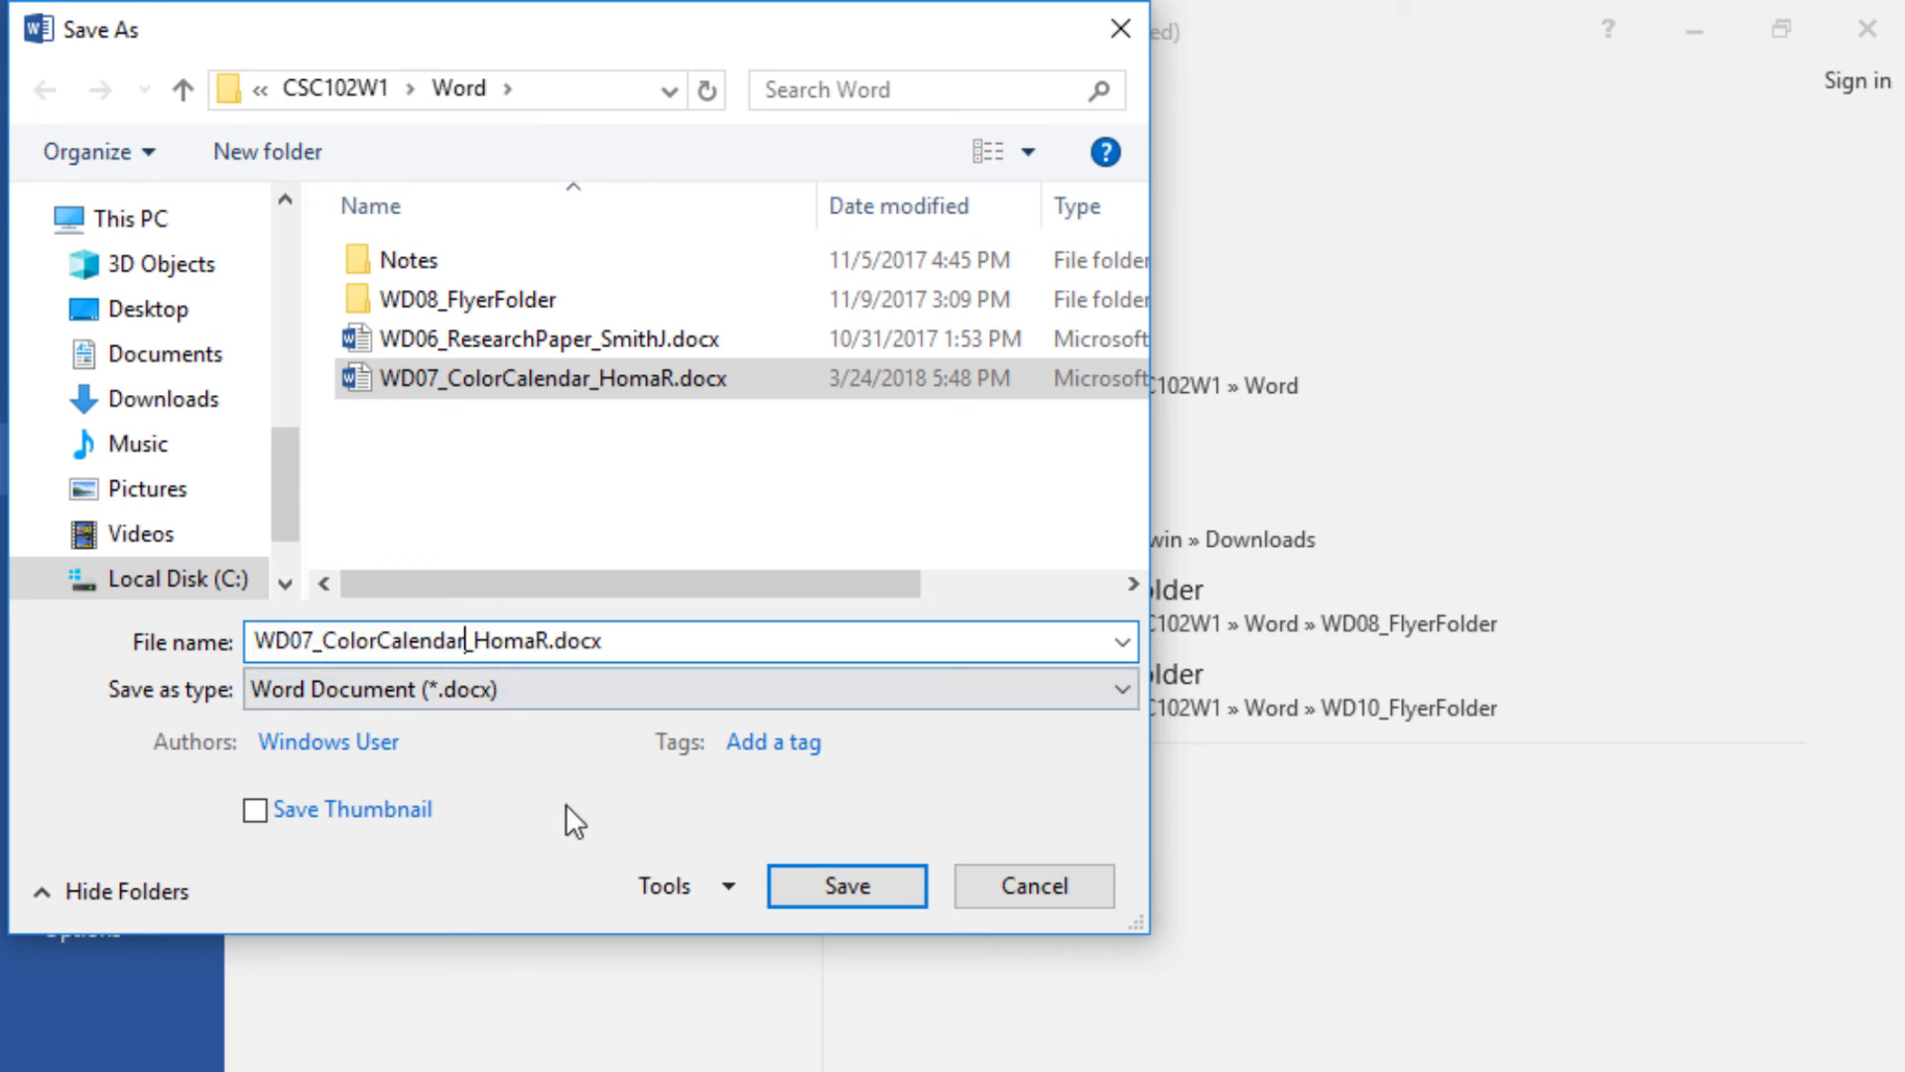
{"action": "type", "text": "2019"}
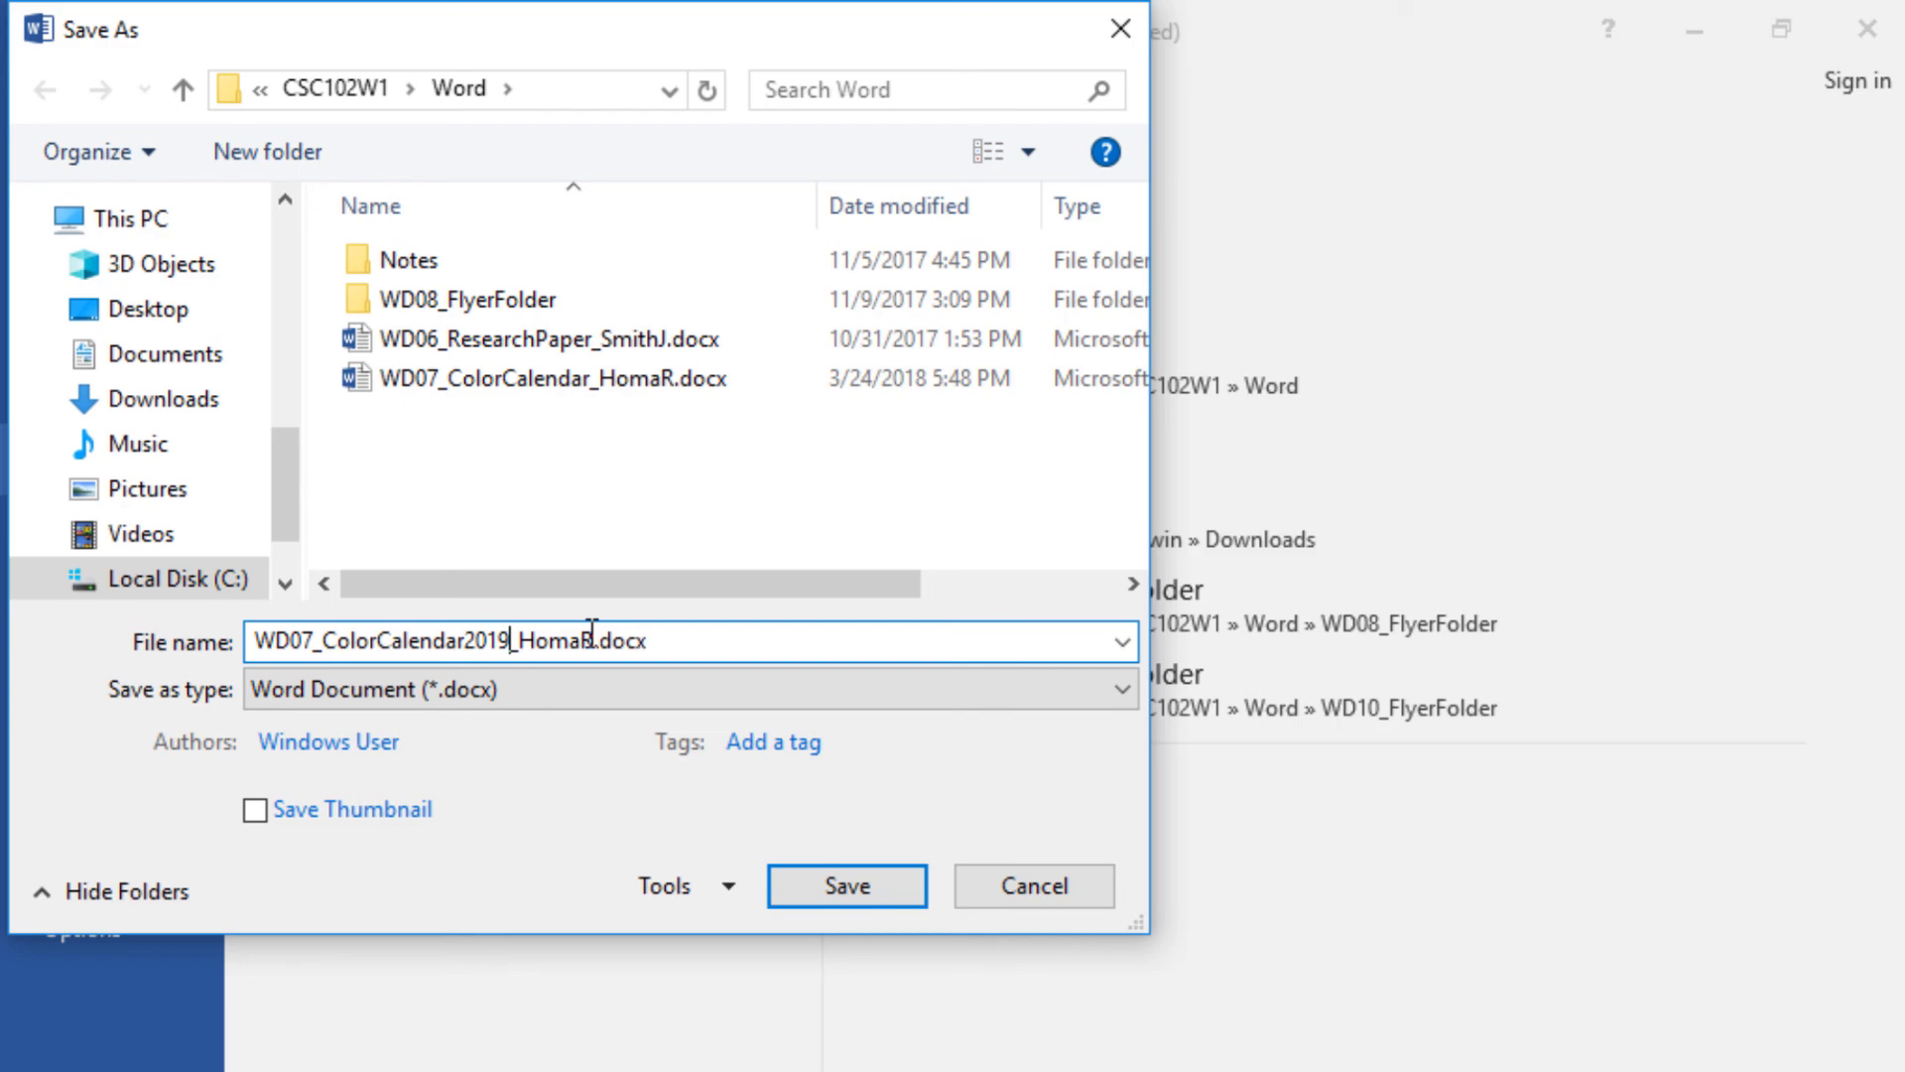
{"action": "left_click", "coordinate": [819, 877]}
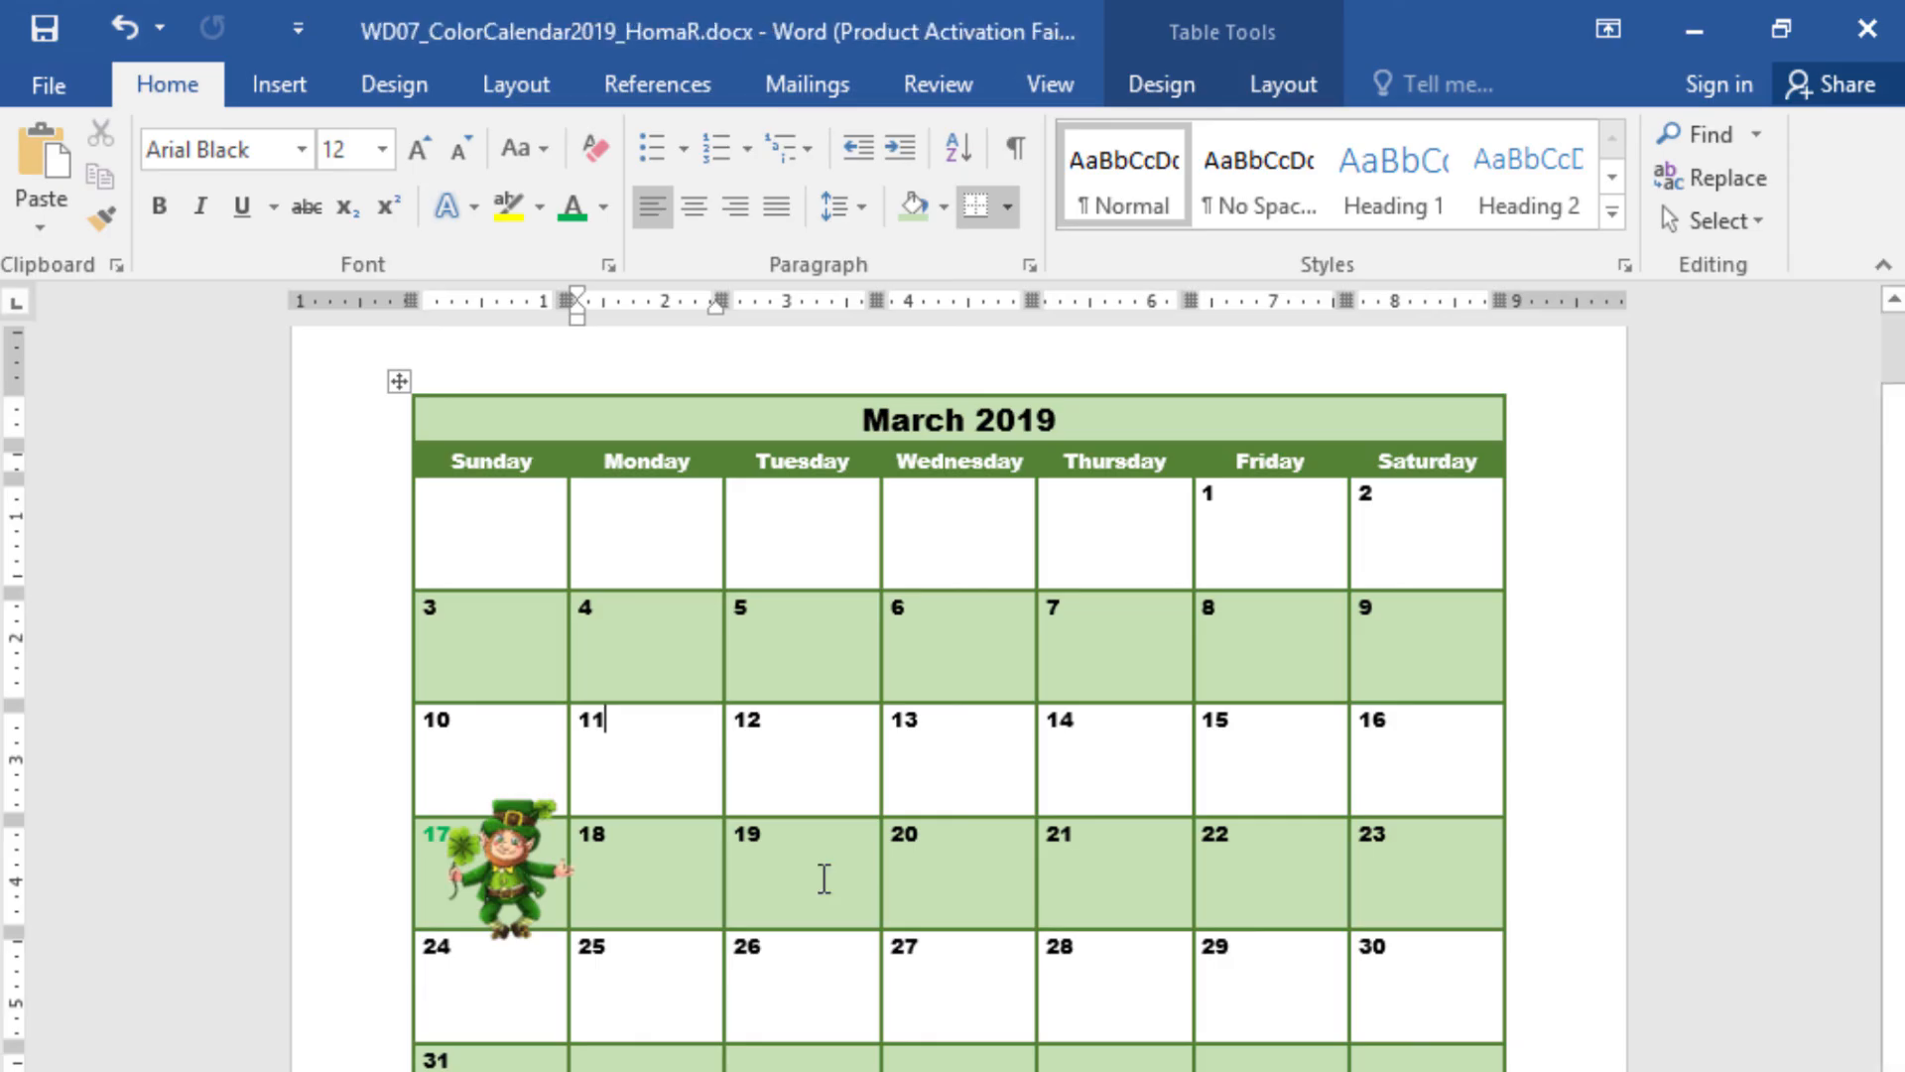